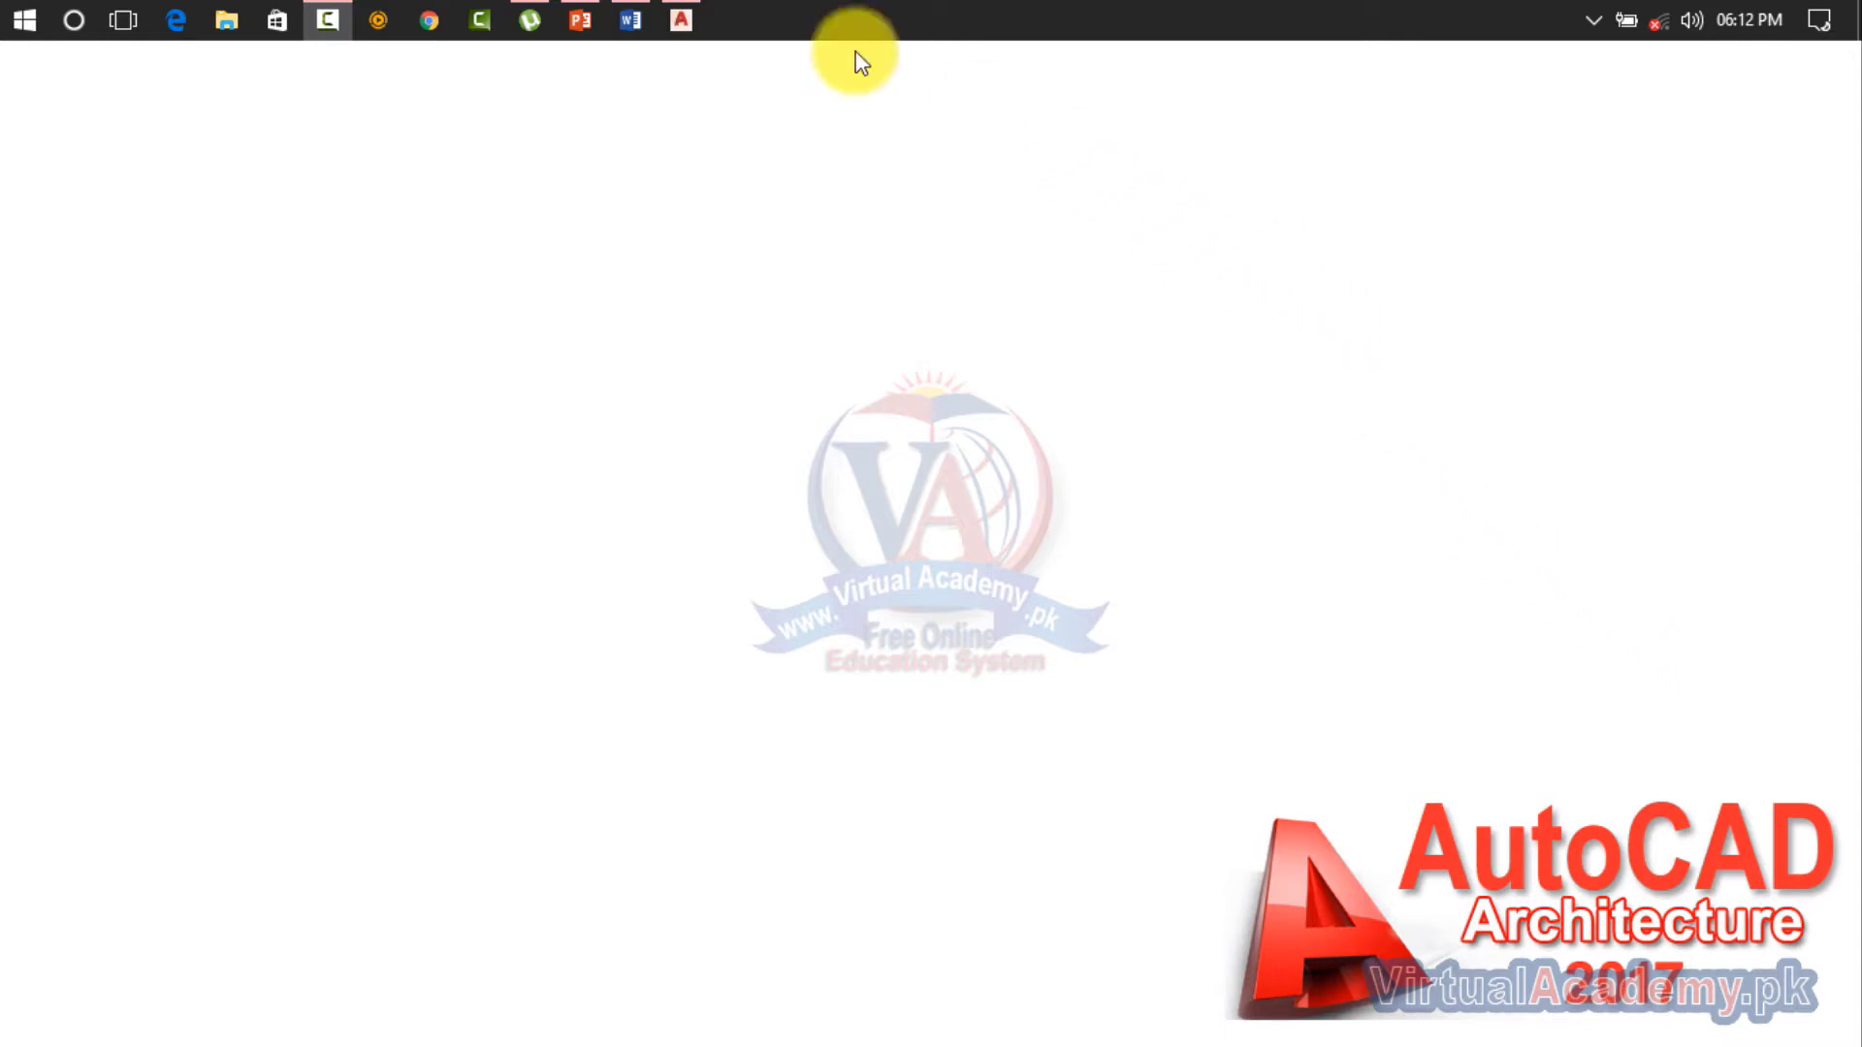
Step: Switch to AutoCAD Architecture with the empty drawing Drawing3.dwg
left_click(685, 16)
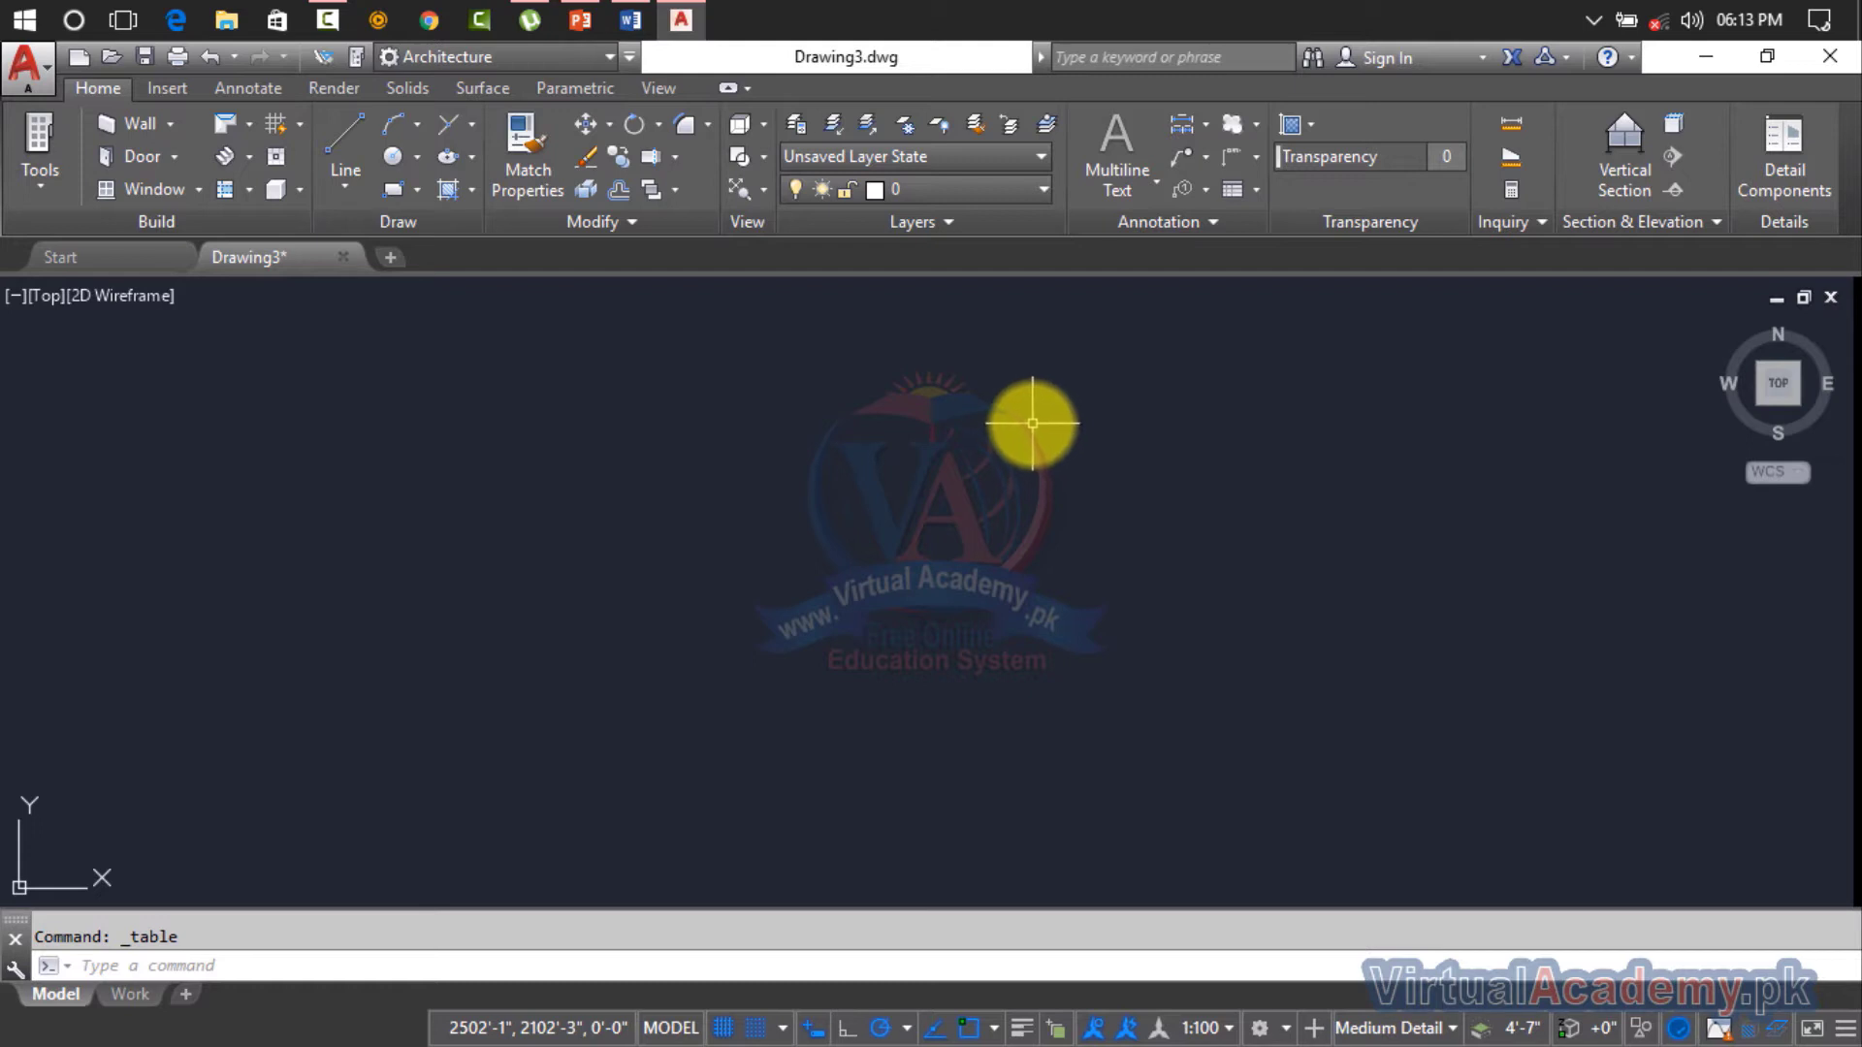
left_click(1254, 192)
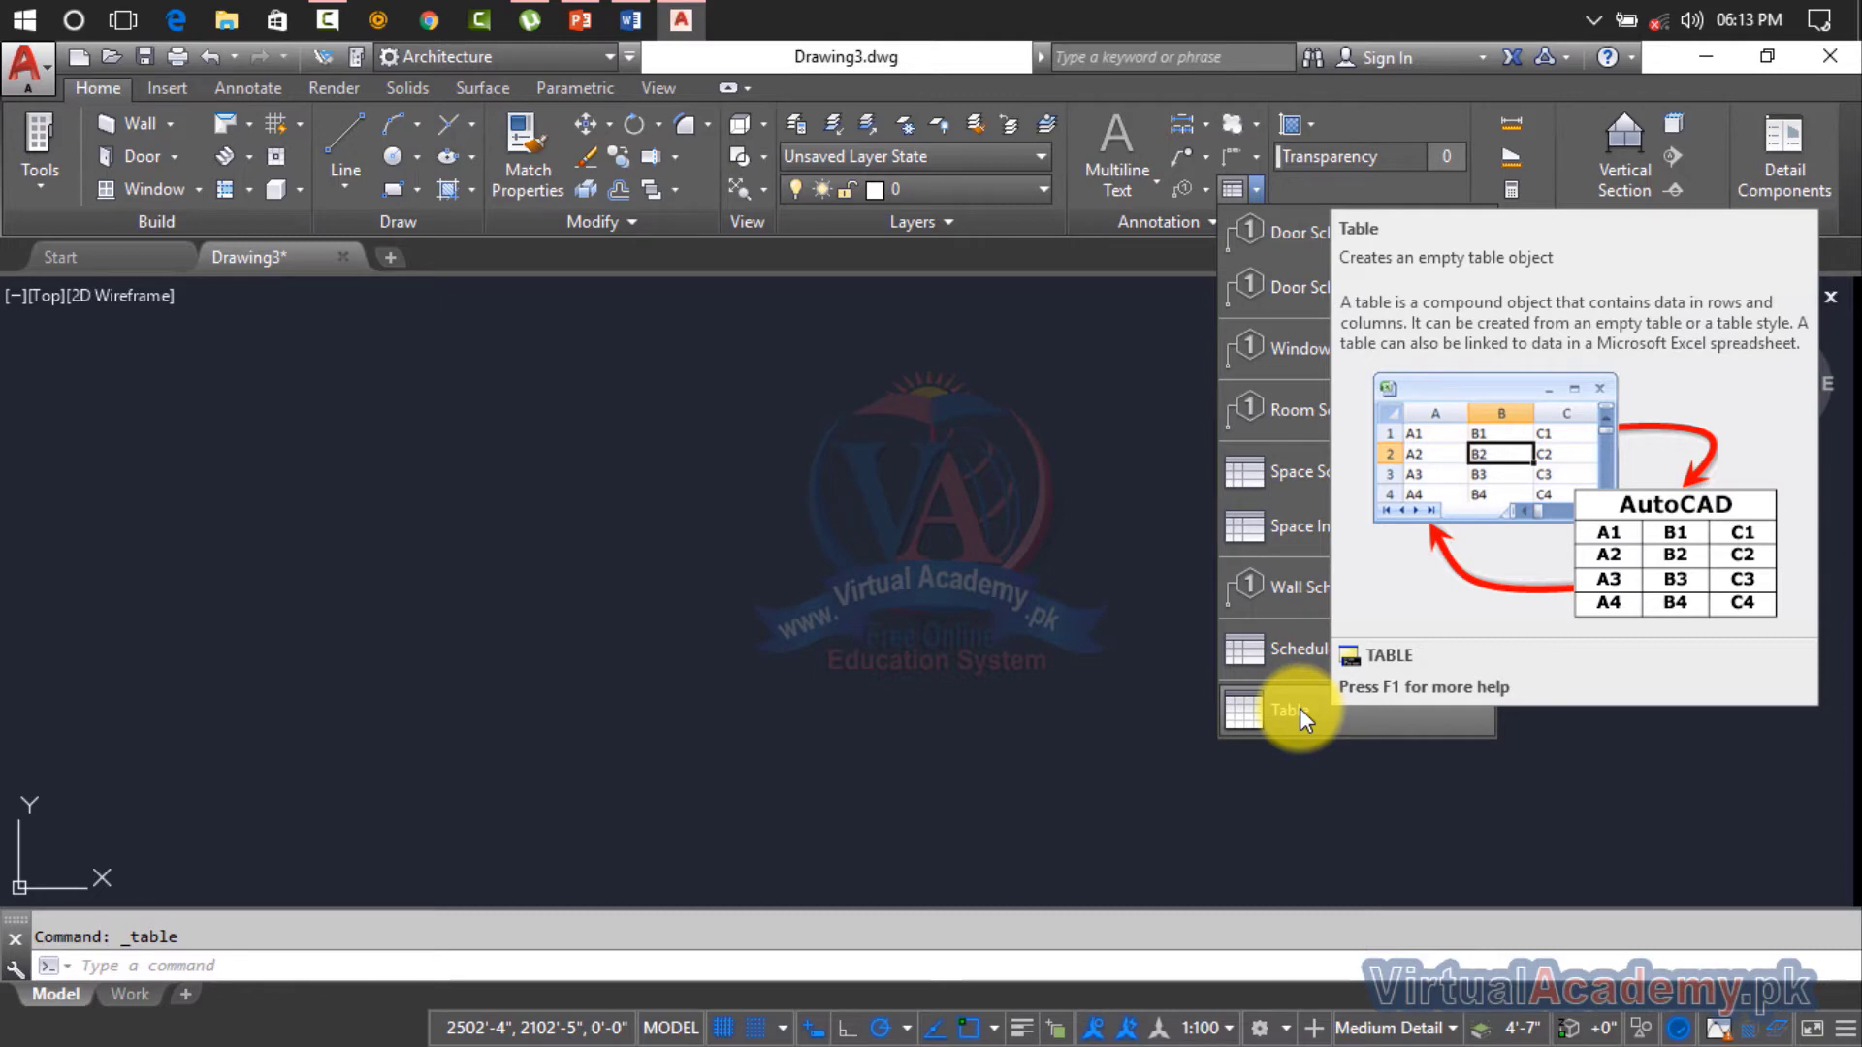
left_click(1292, 714)
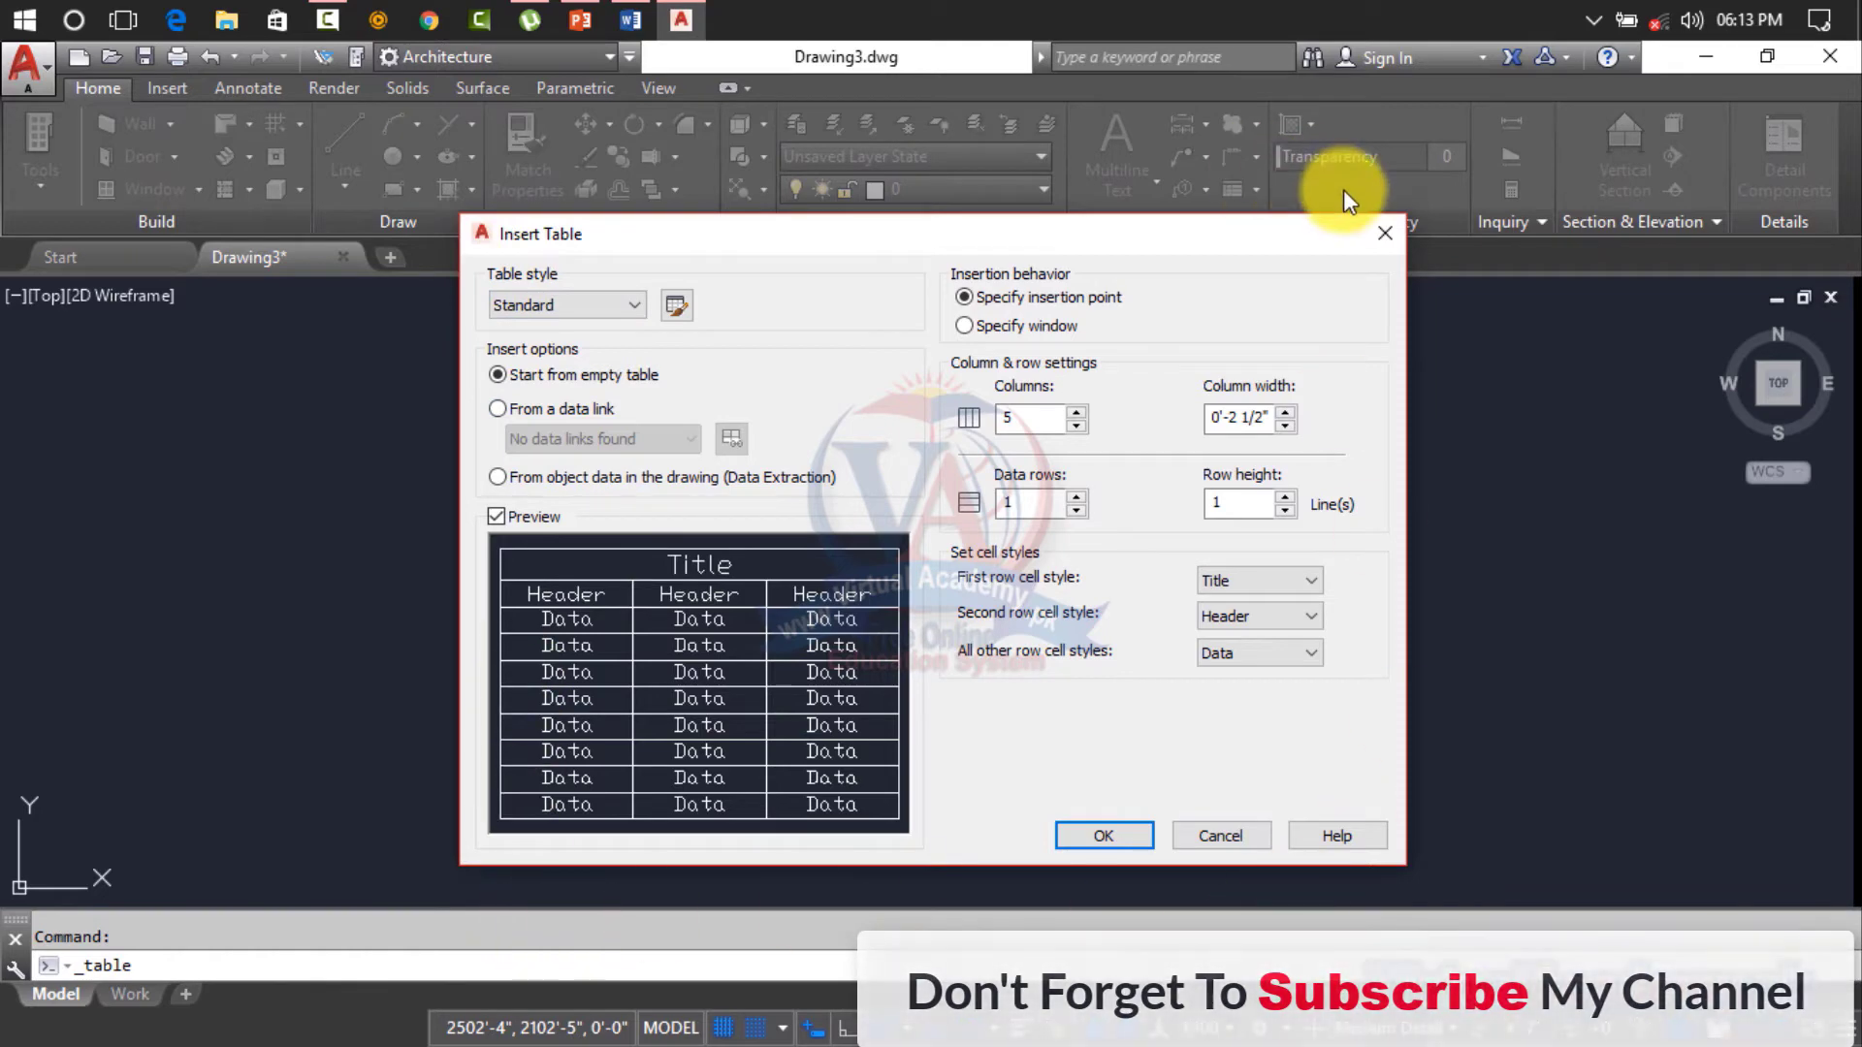
left_click(1385, 233)
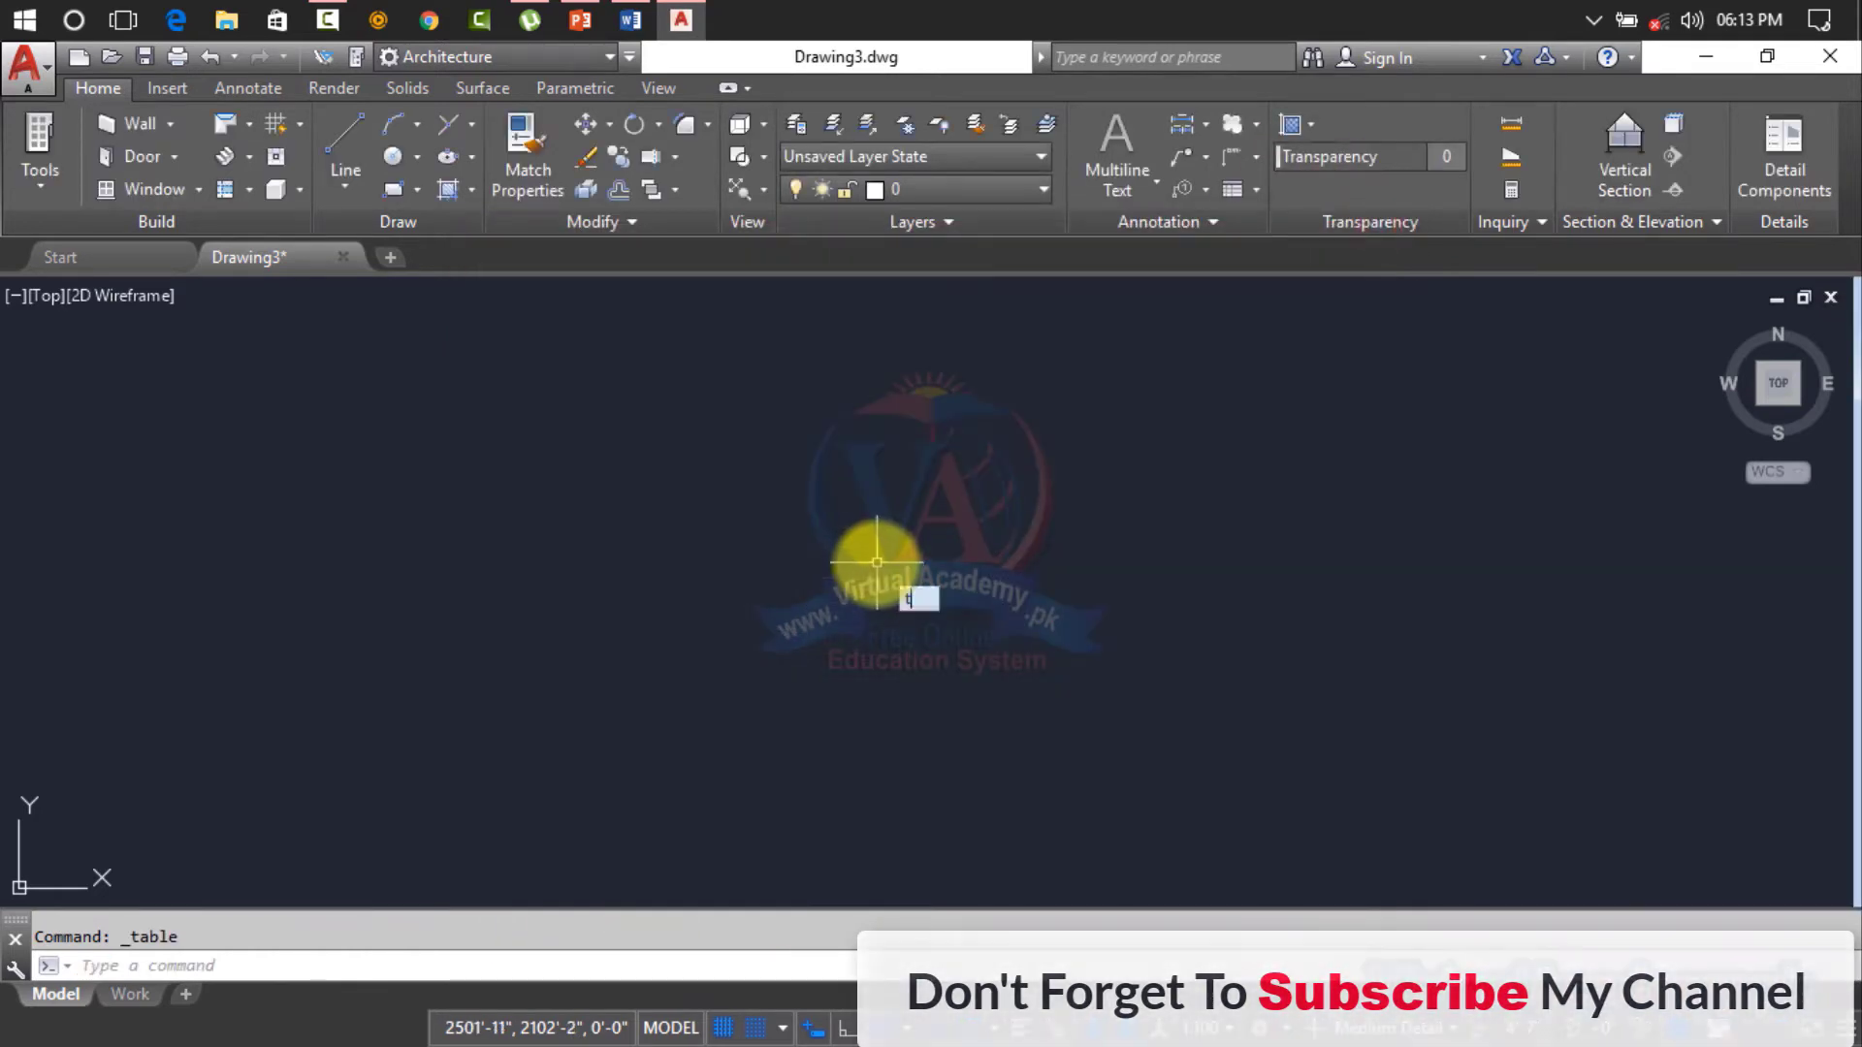
Step: Start the Table command with TB and open the Table Style manager from the Insert Table dialog
type("TB")
key("Return")
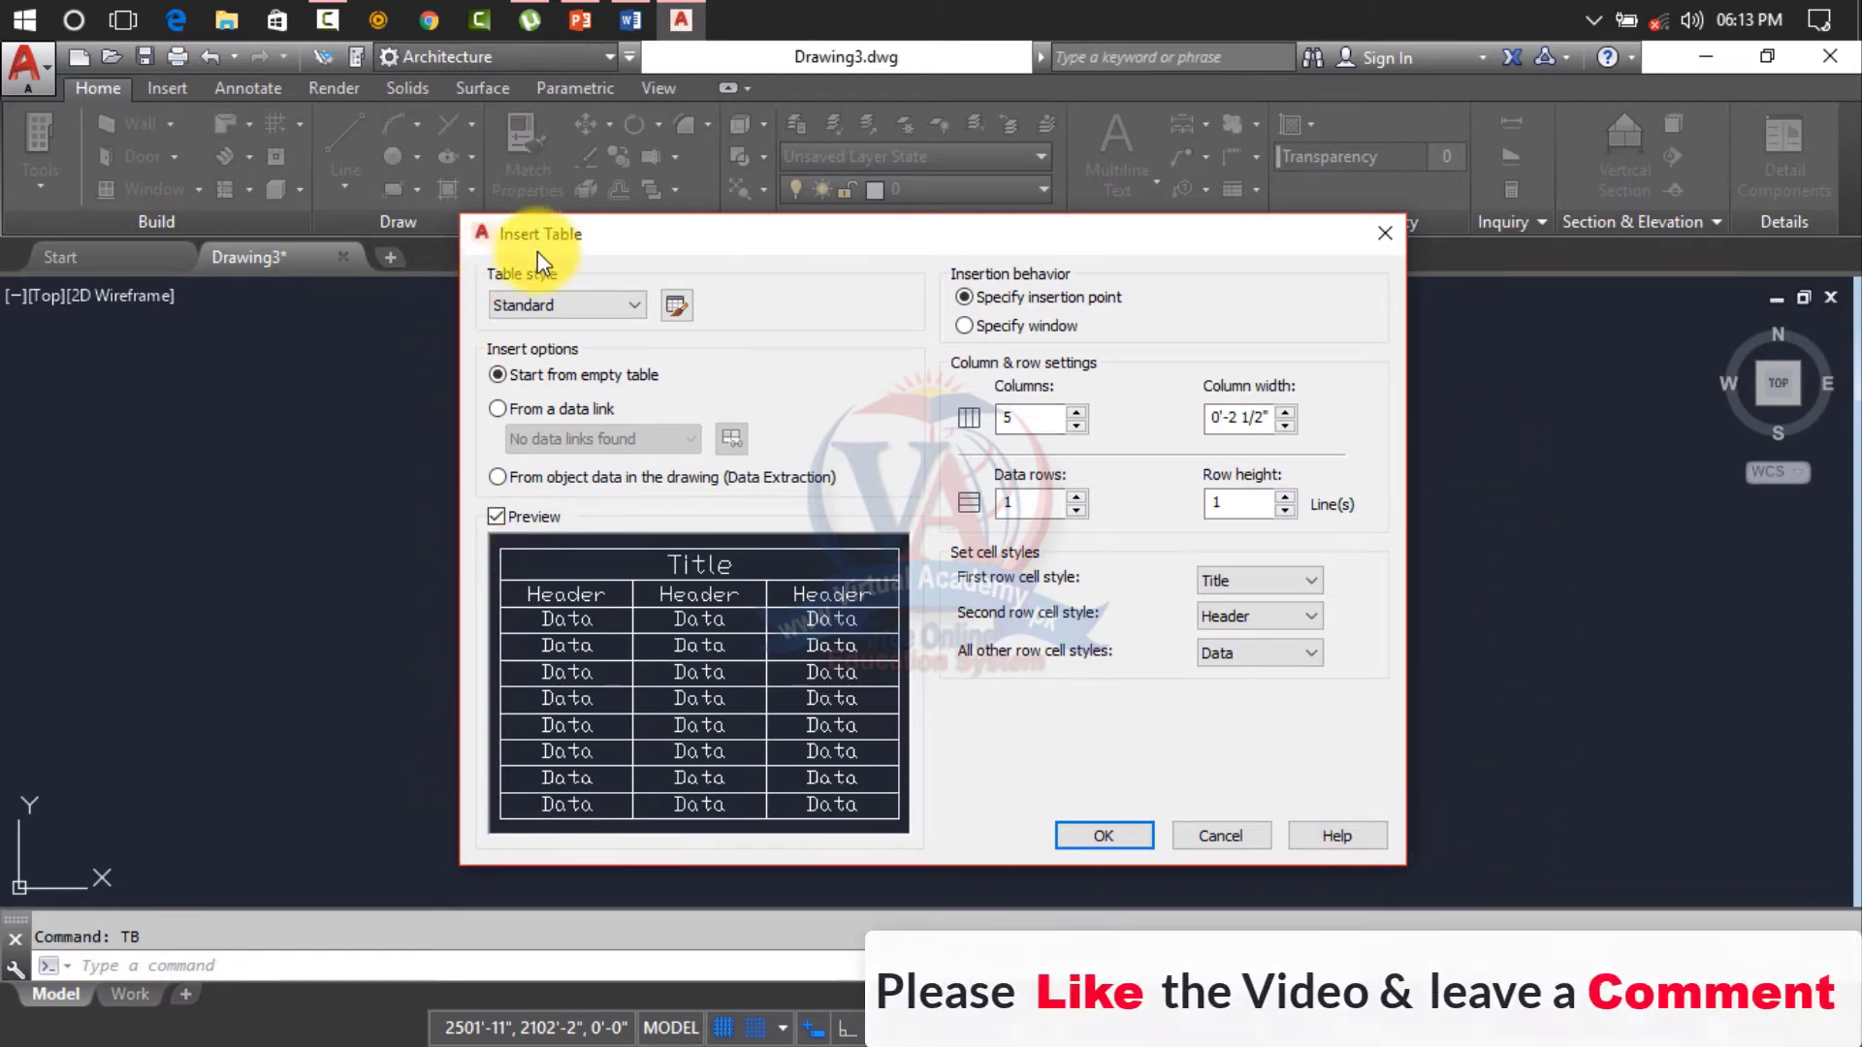
left_click(535, 304)
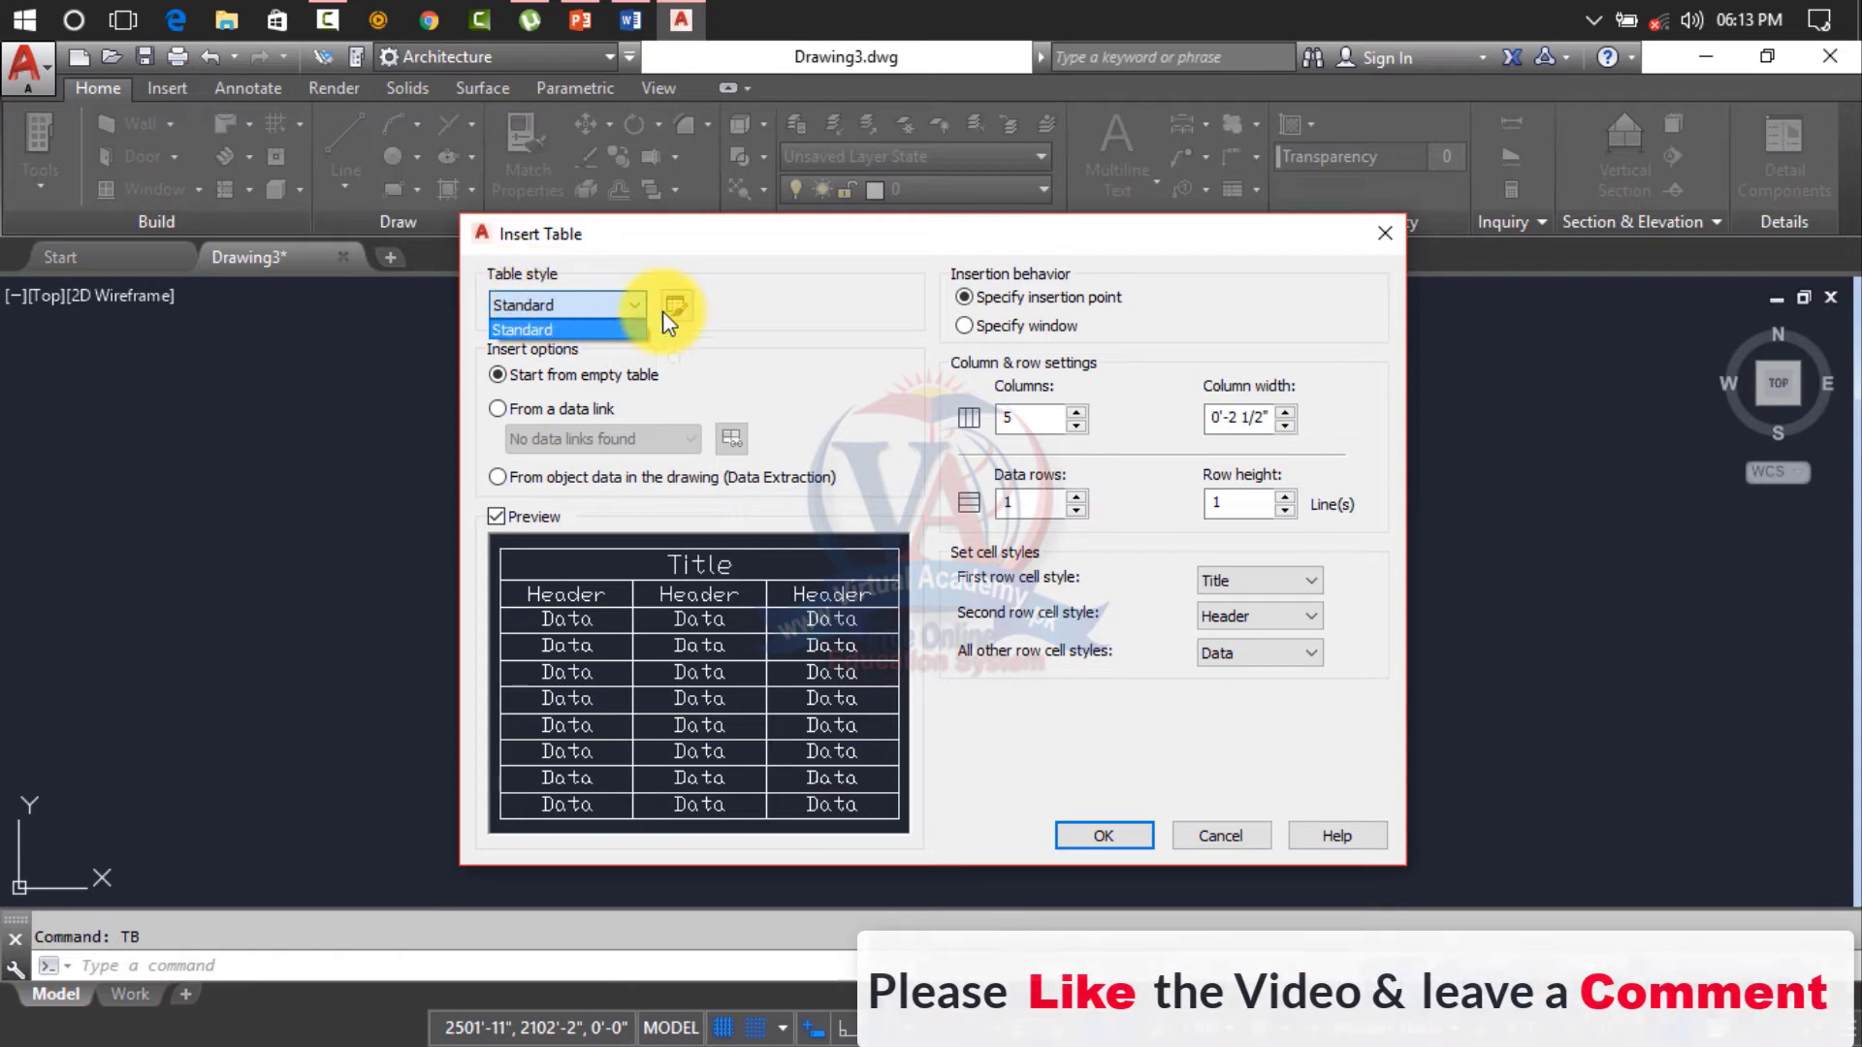
left_click(609, 305)
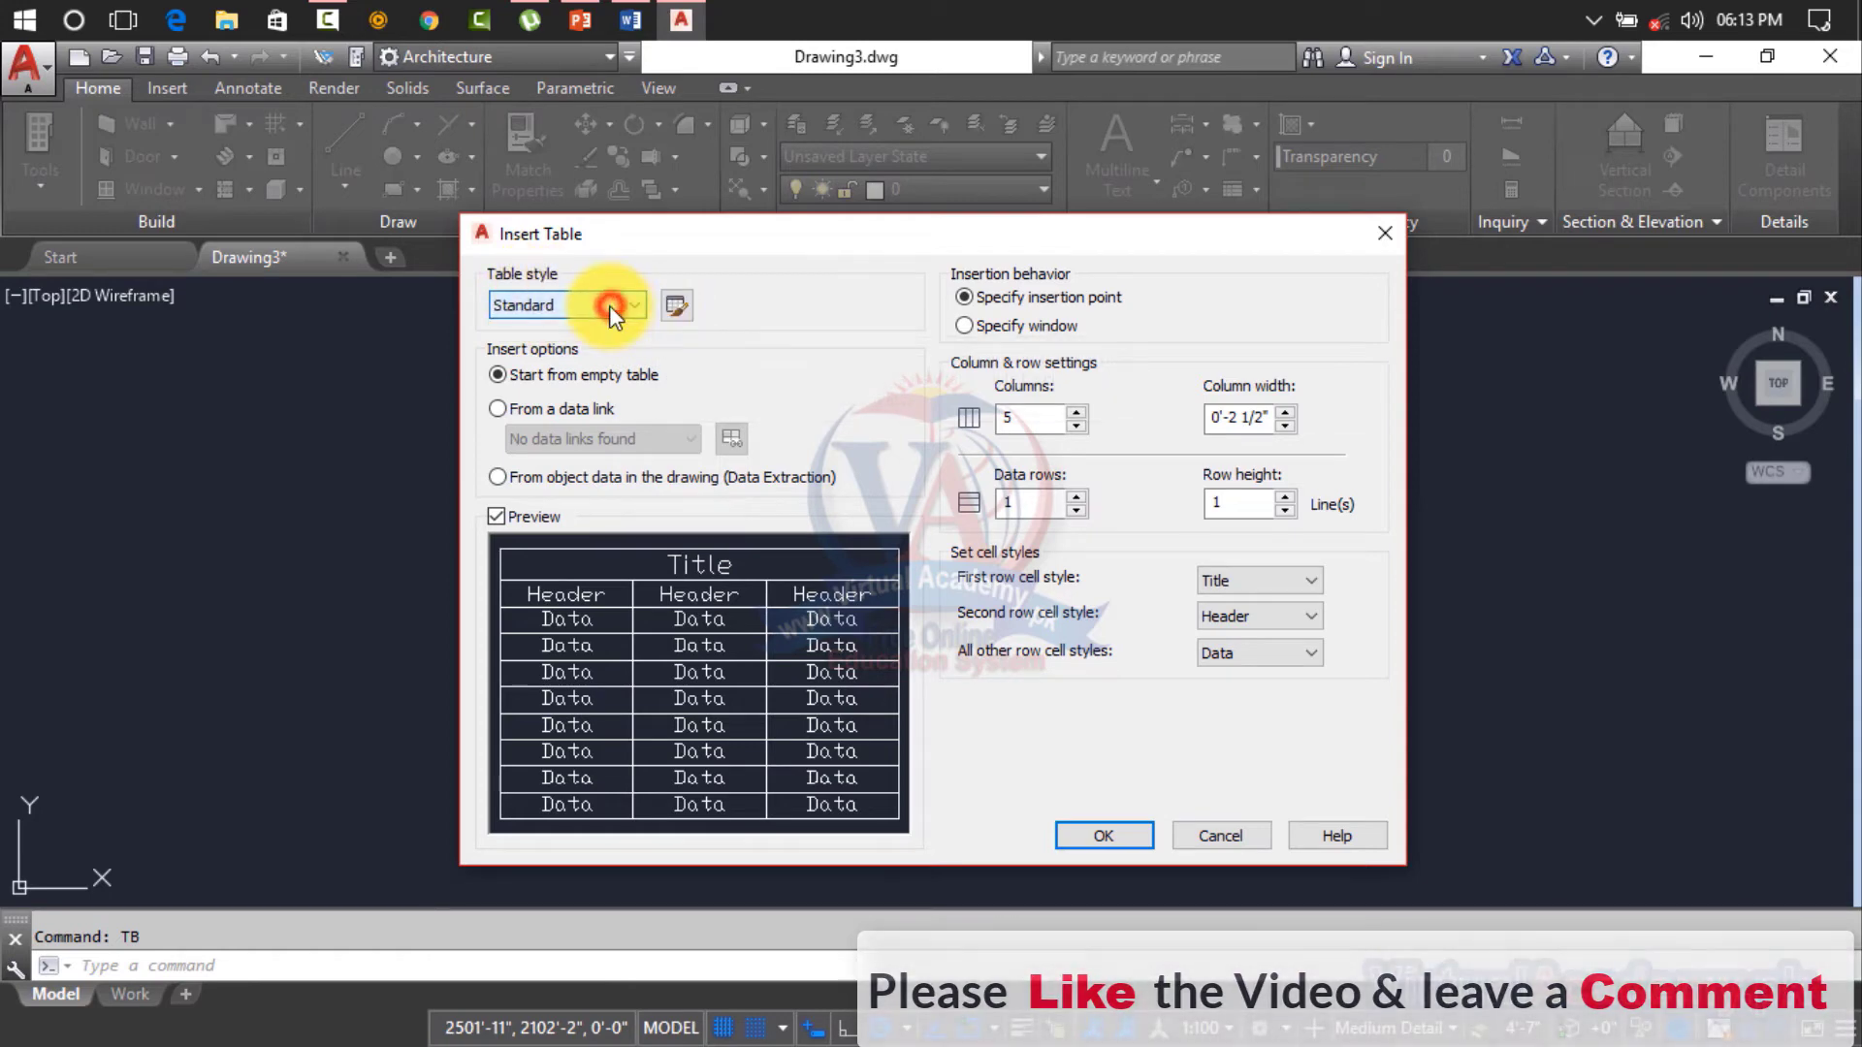
left_click(677, 304)
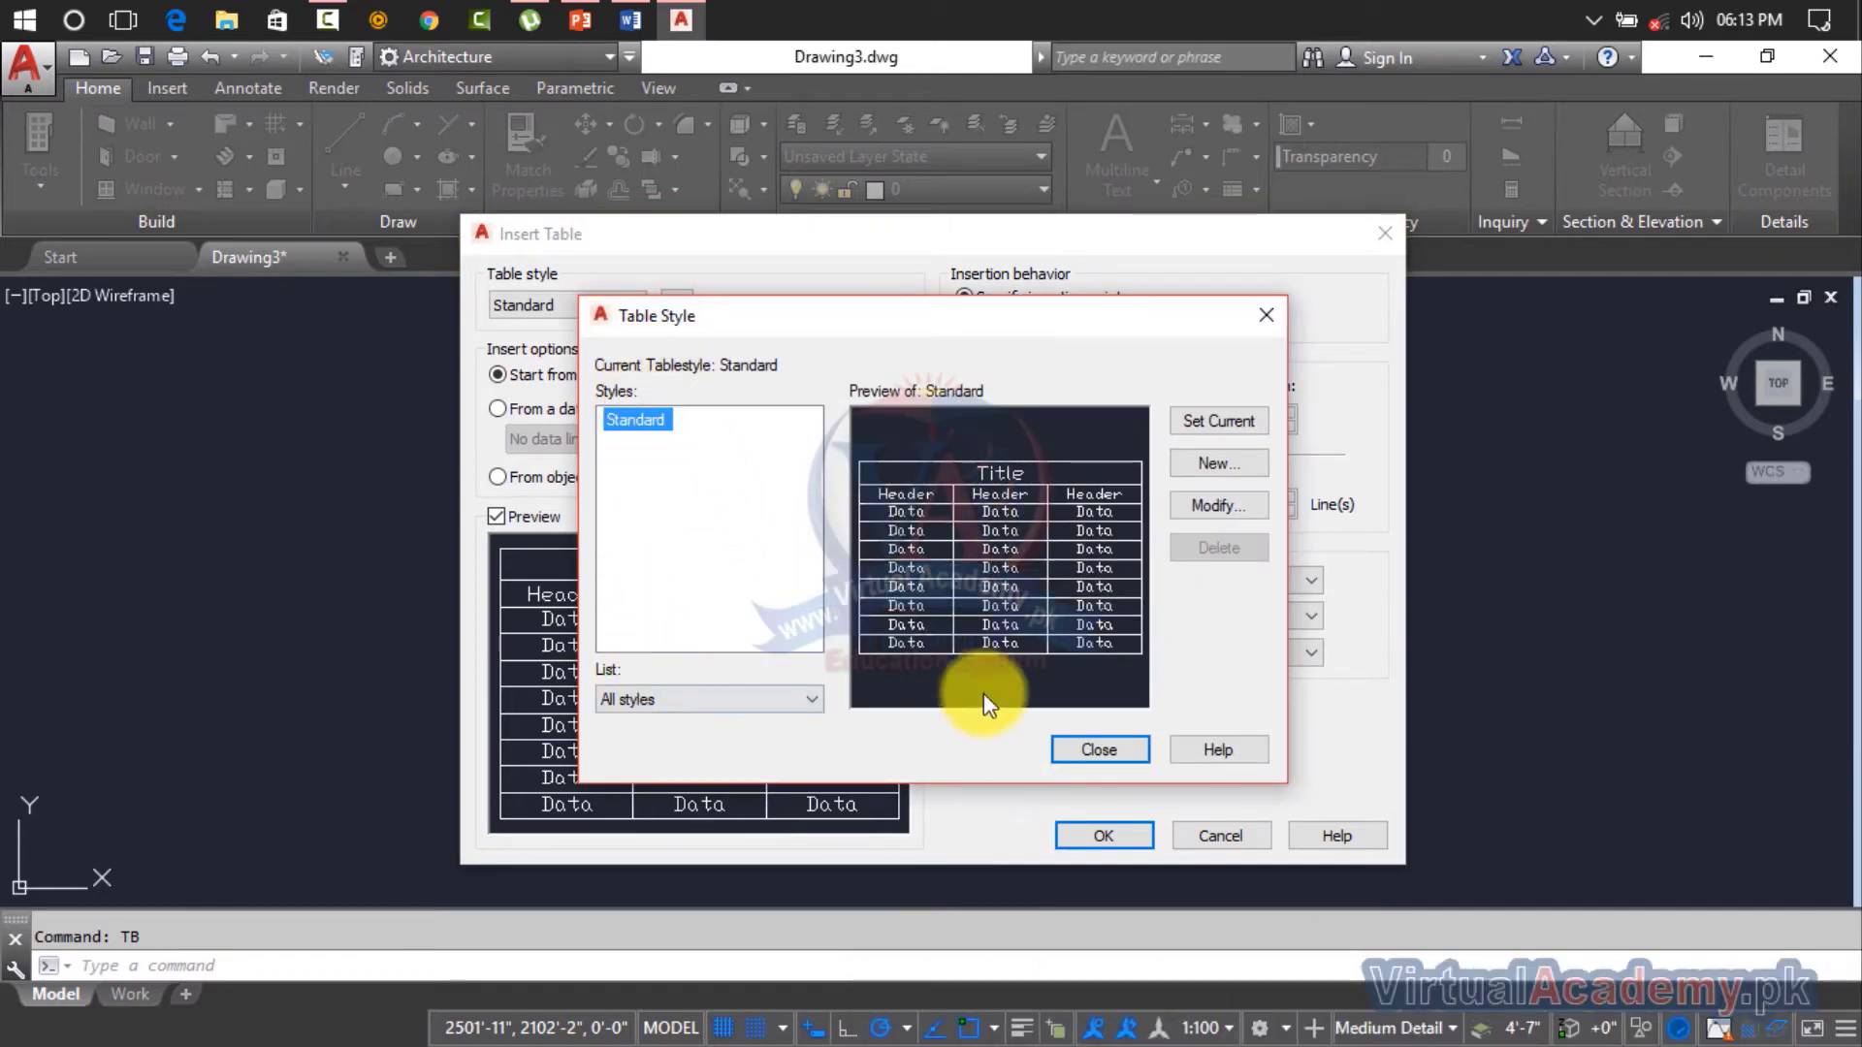
Step: Create a new table style based on Standard, giving it a person's first name, and continue to its settings
left_click(1205, 469)
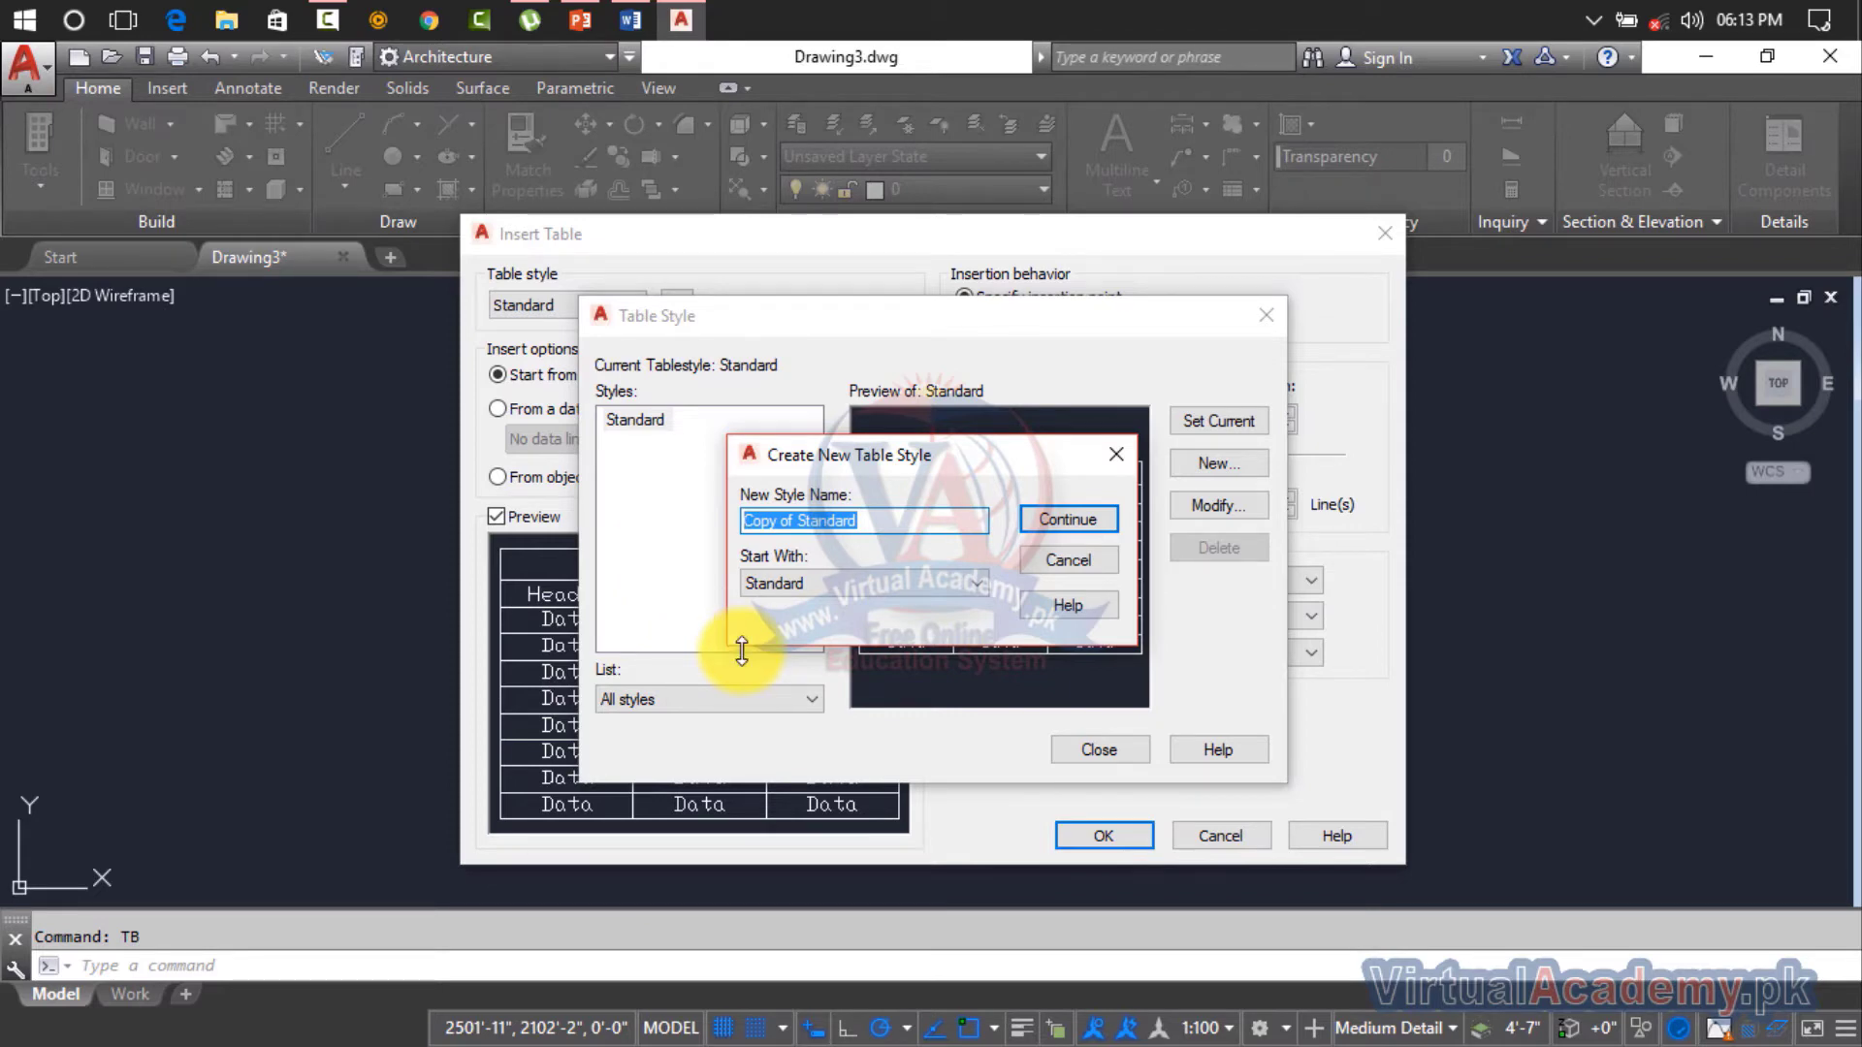
type("Taimur")
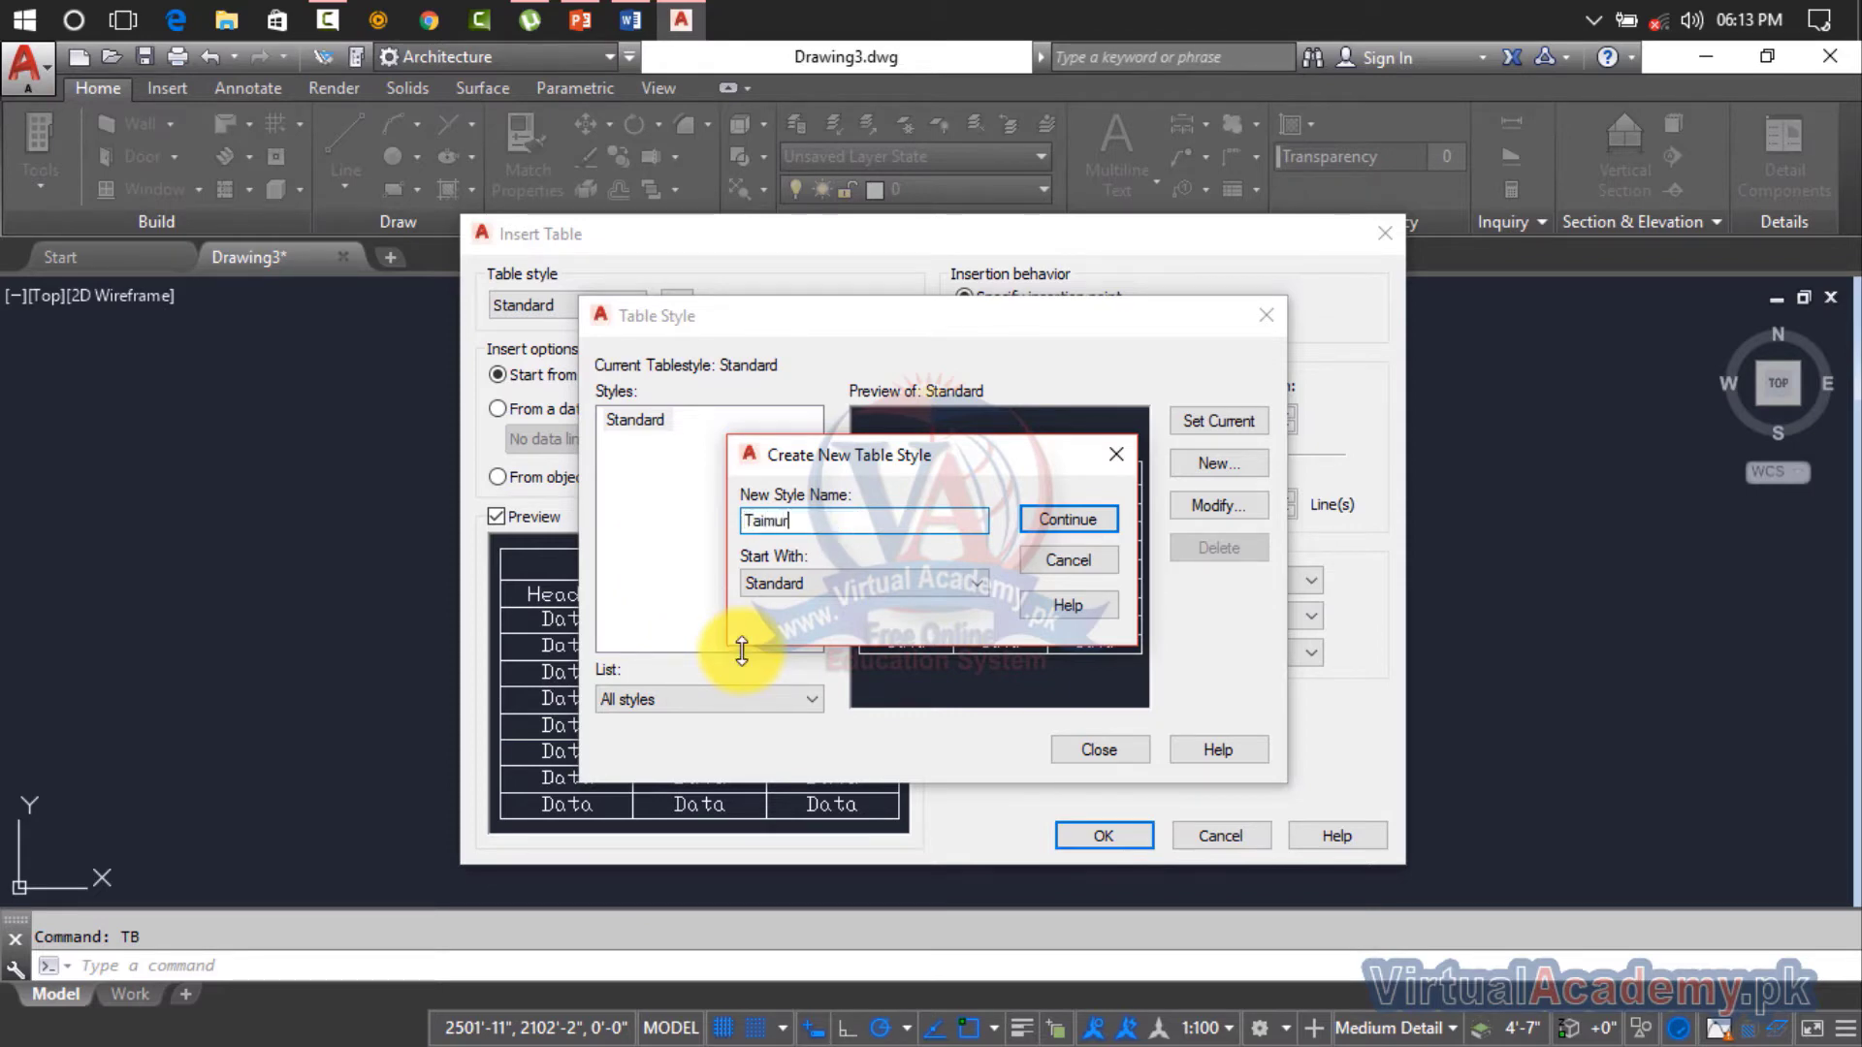
left_click(1092, 522)
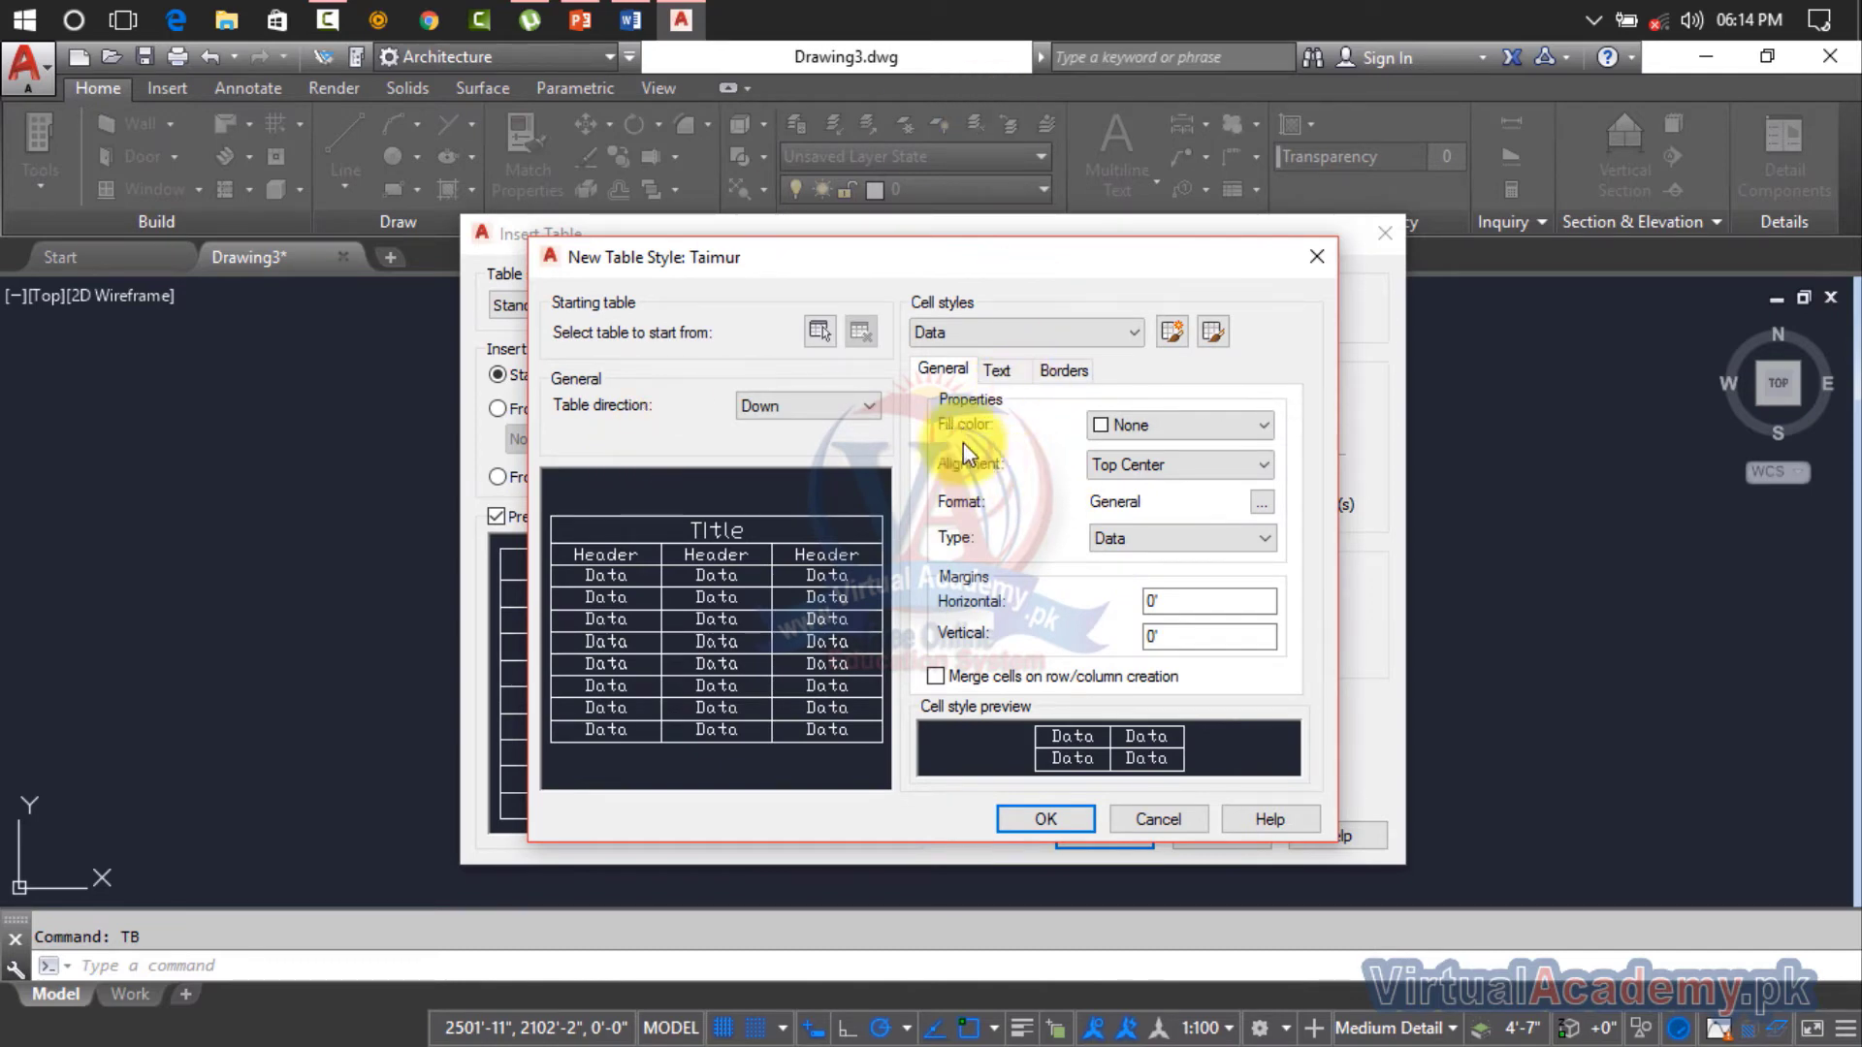
Step: Try the Yellow and ByLayer fill colors on the Data cell style
left_click(1183, 426)
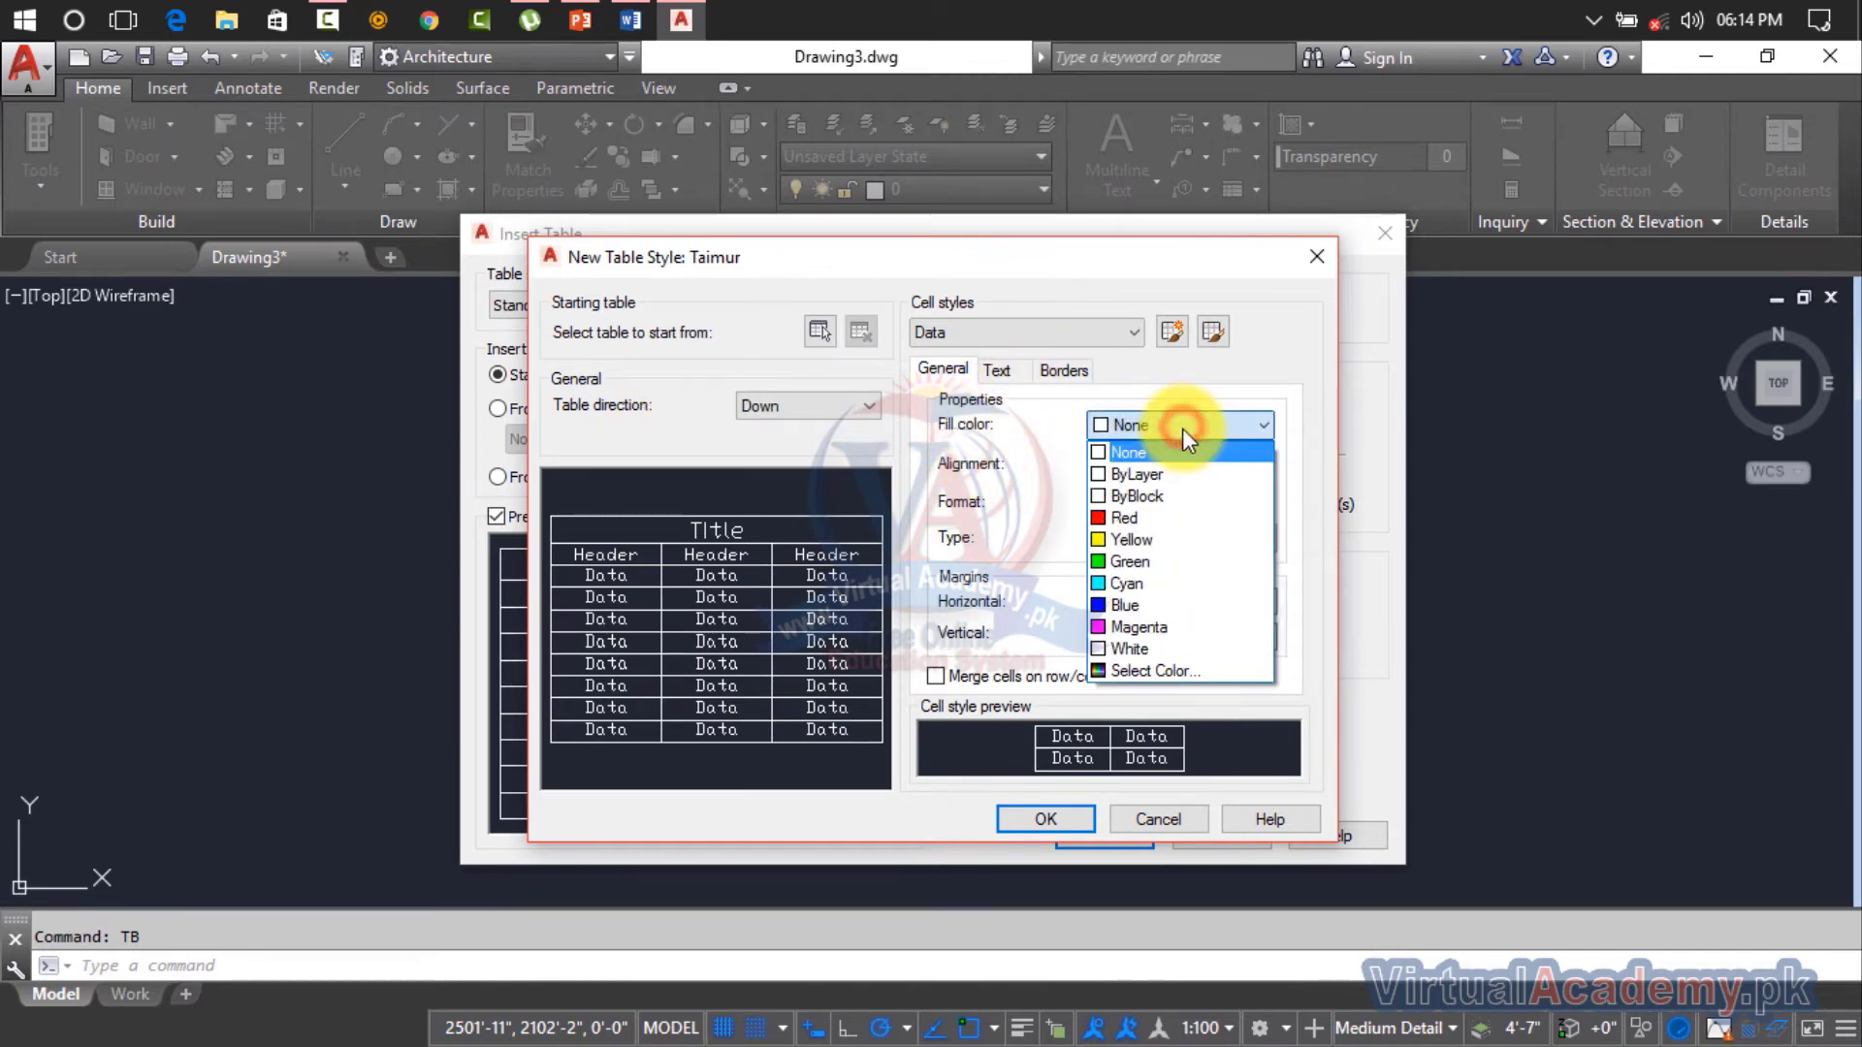
left_click(1125, 541)
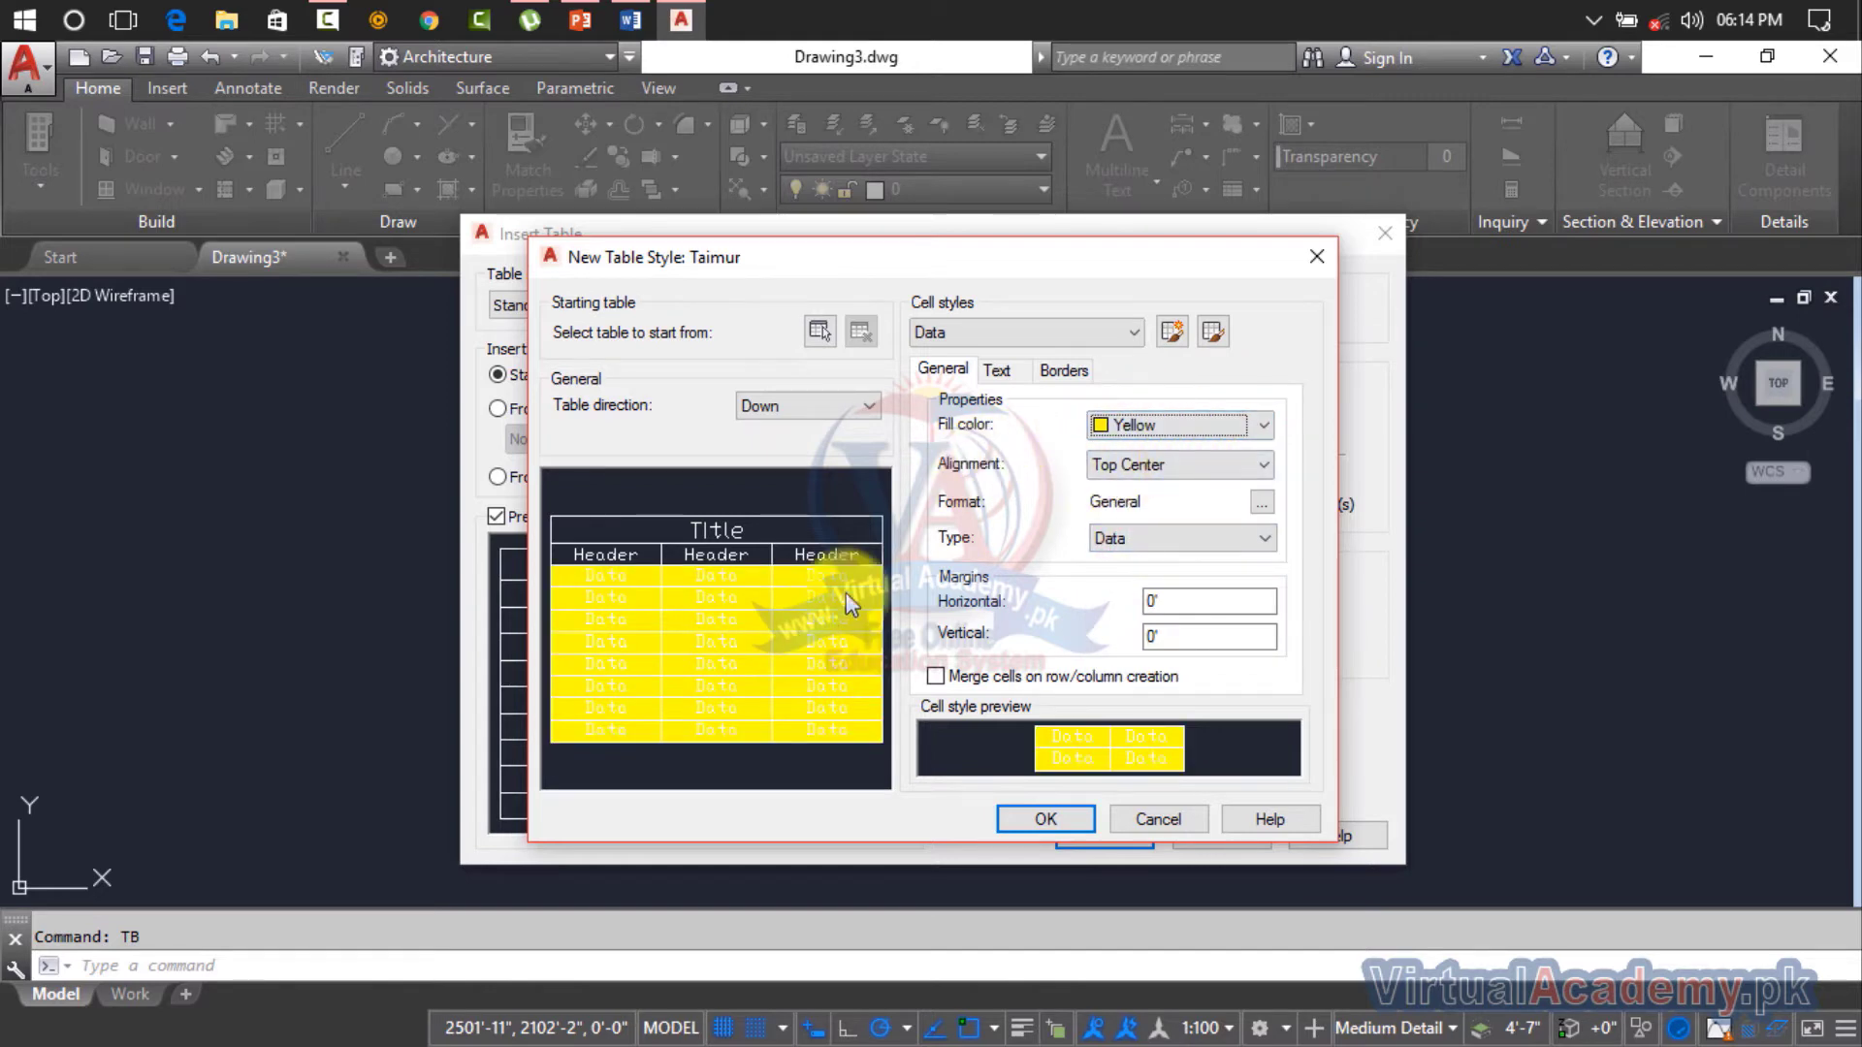
left_click(1199, 427)
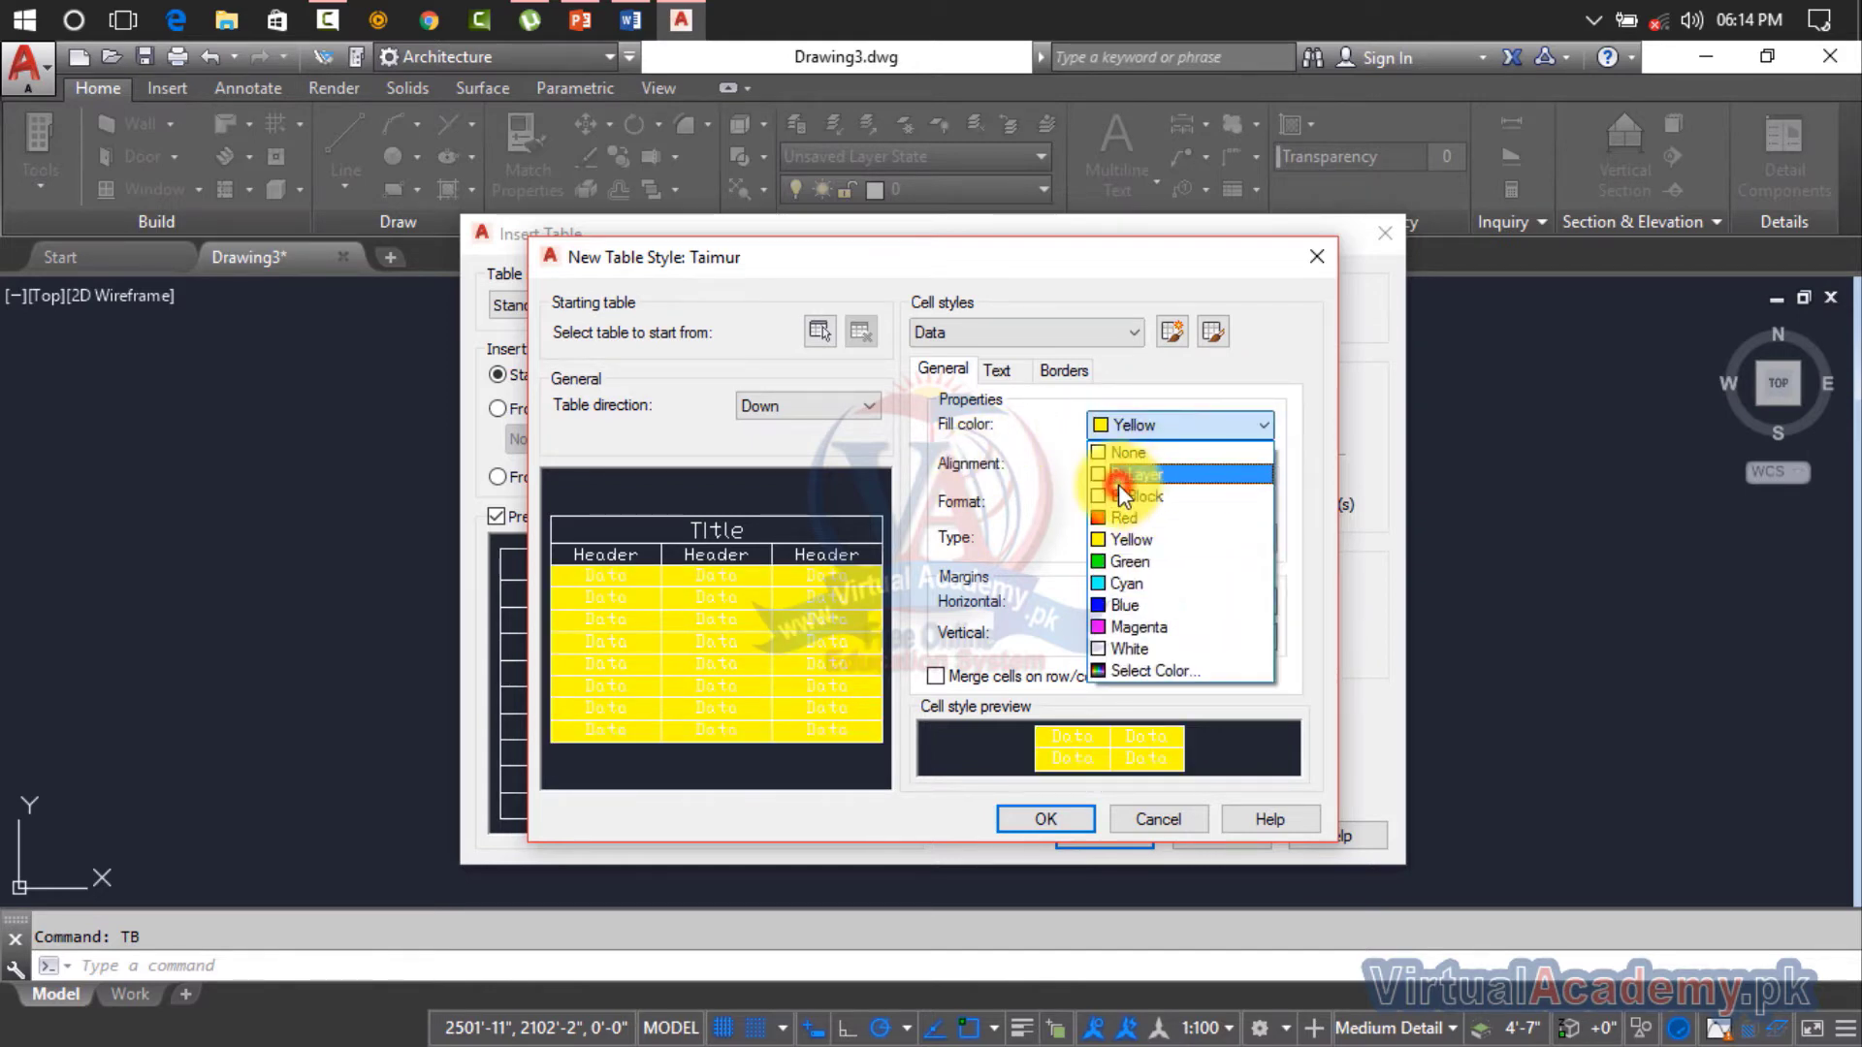
left_click(1119, 480)
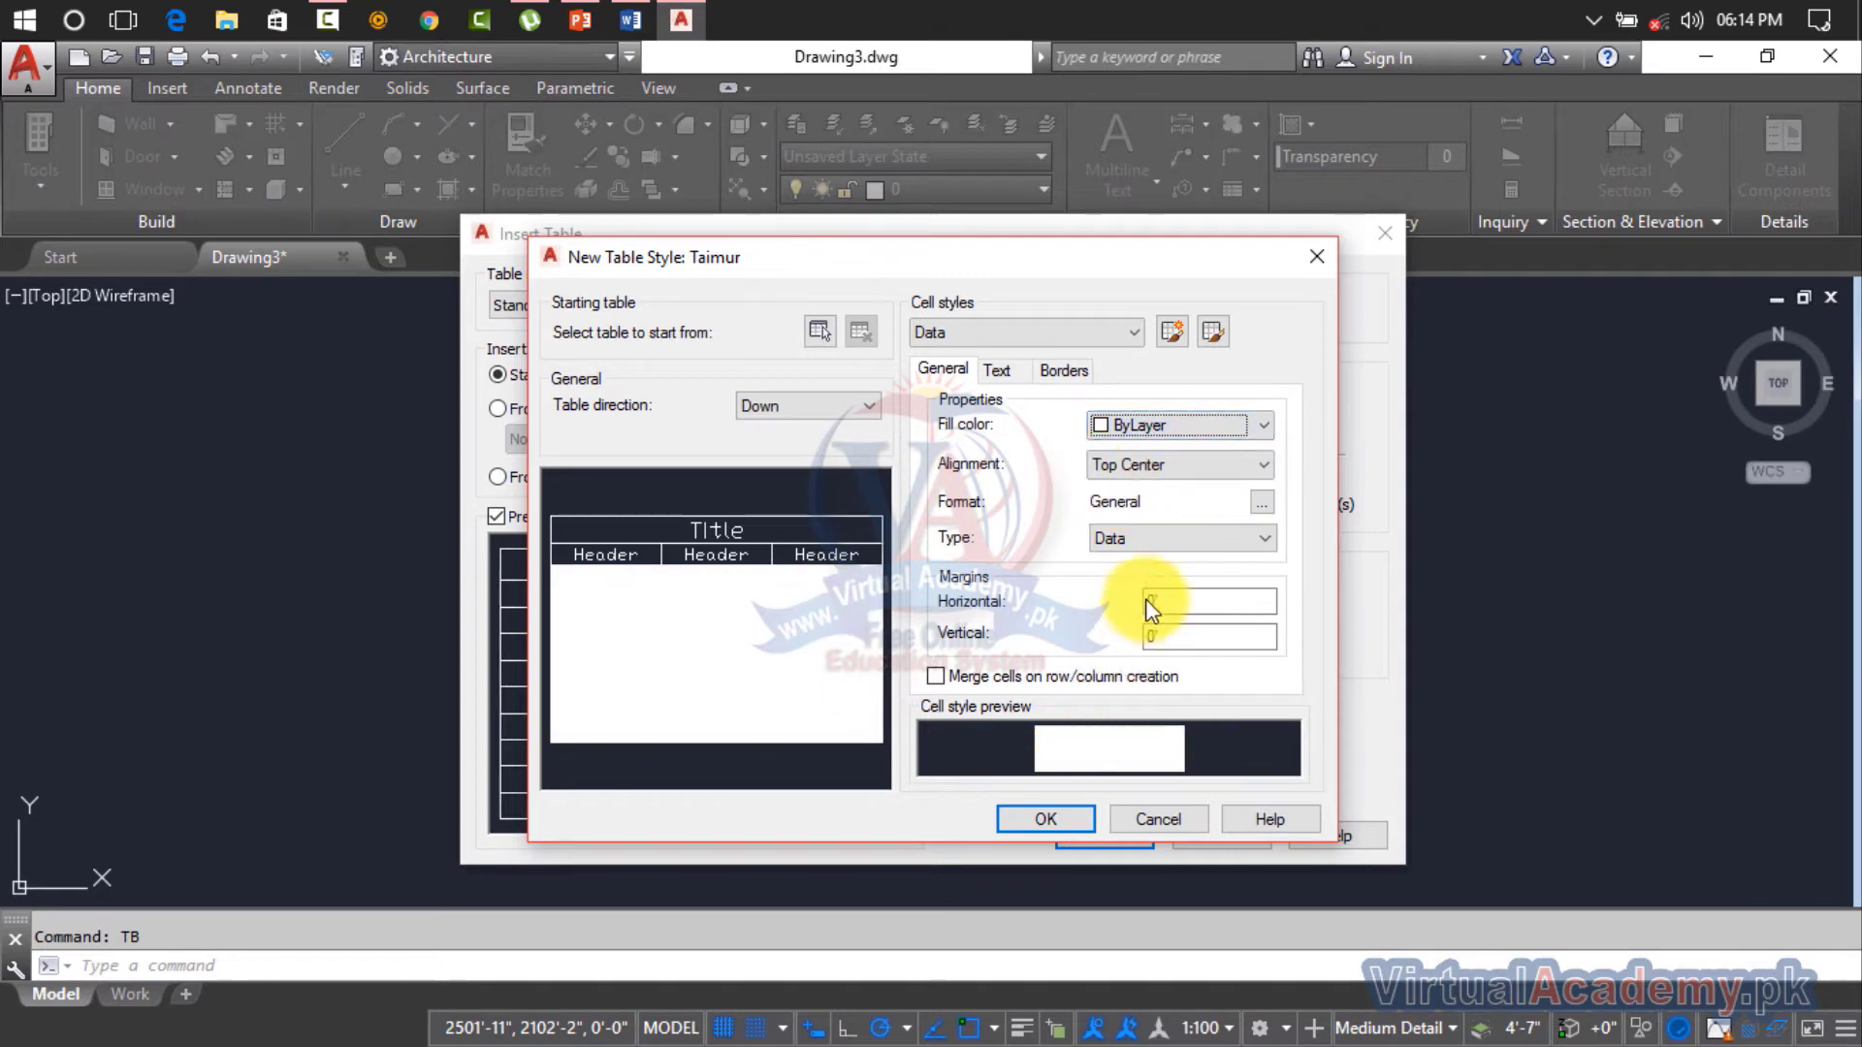
Step: Choose Top Center alignment for the Data cells and view the available cell format data types without changing the format
left_click(1168, 466)
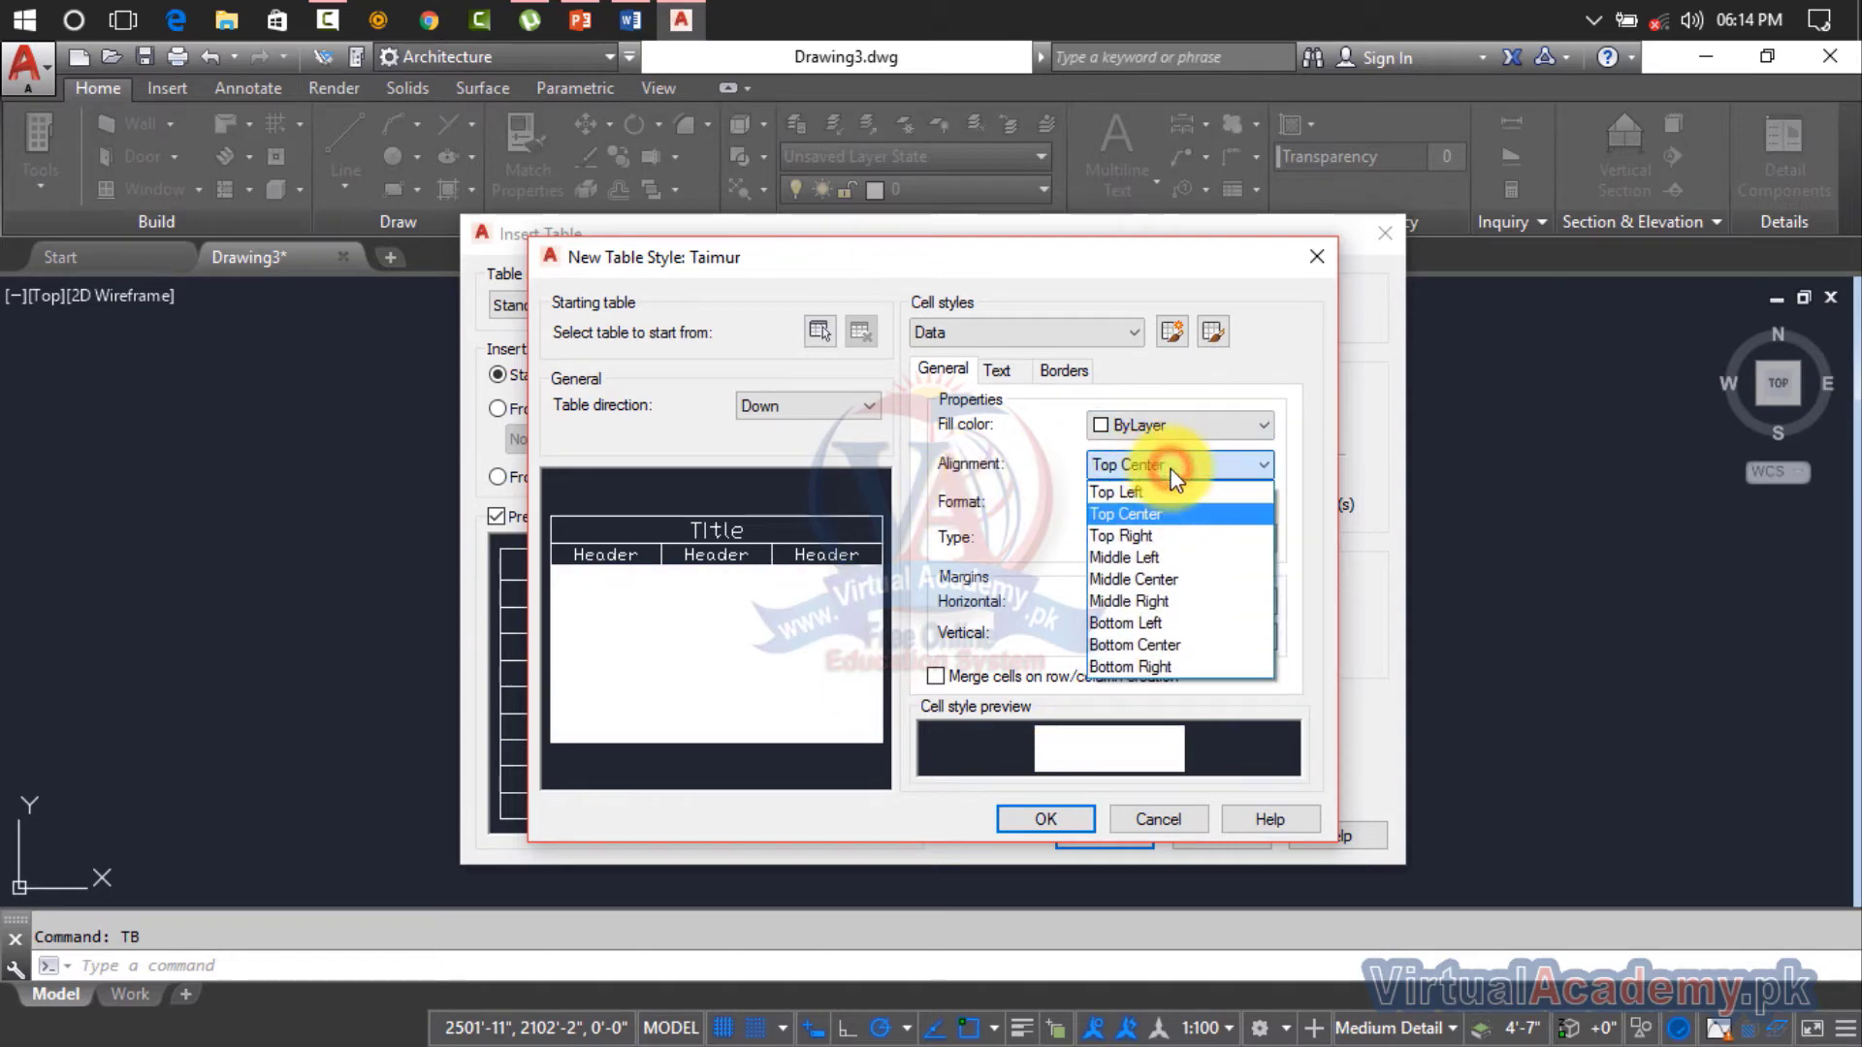
left_click(1172, 514)
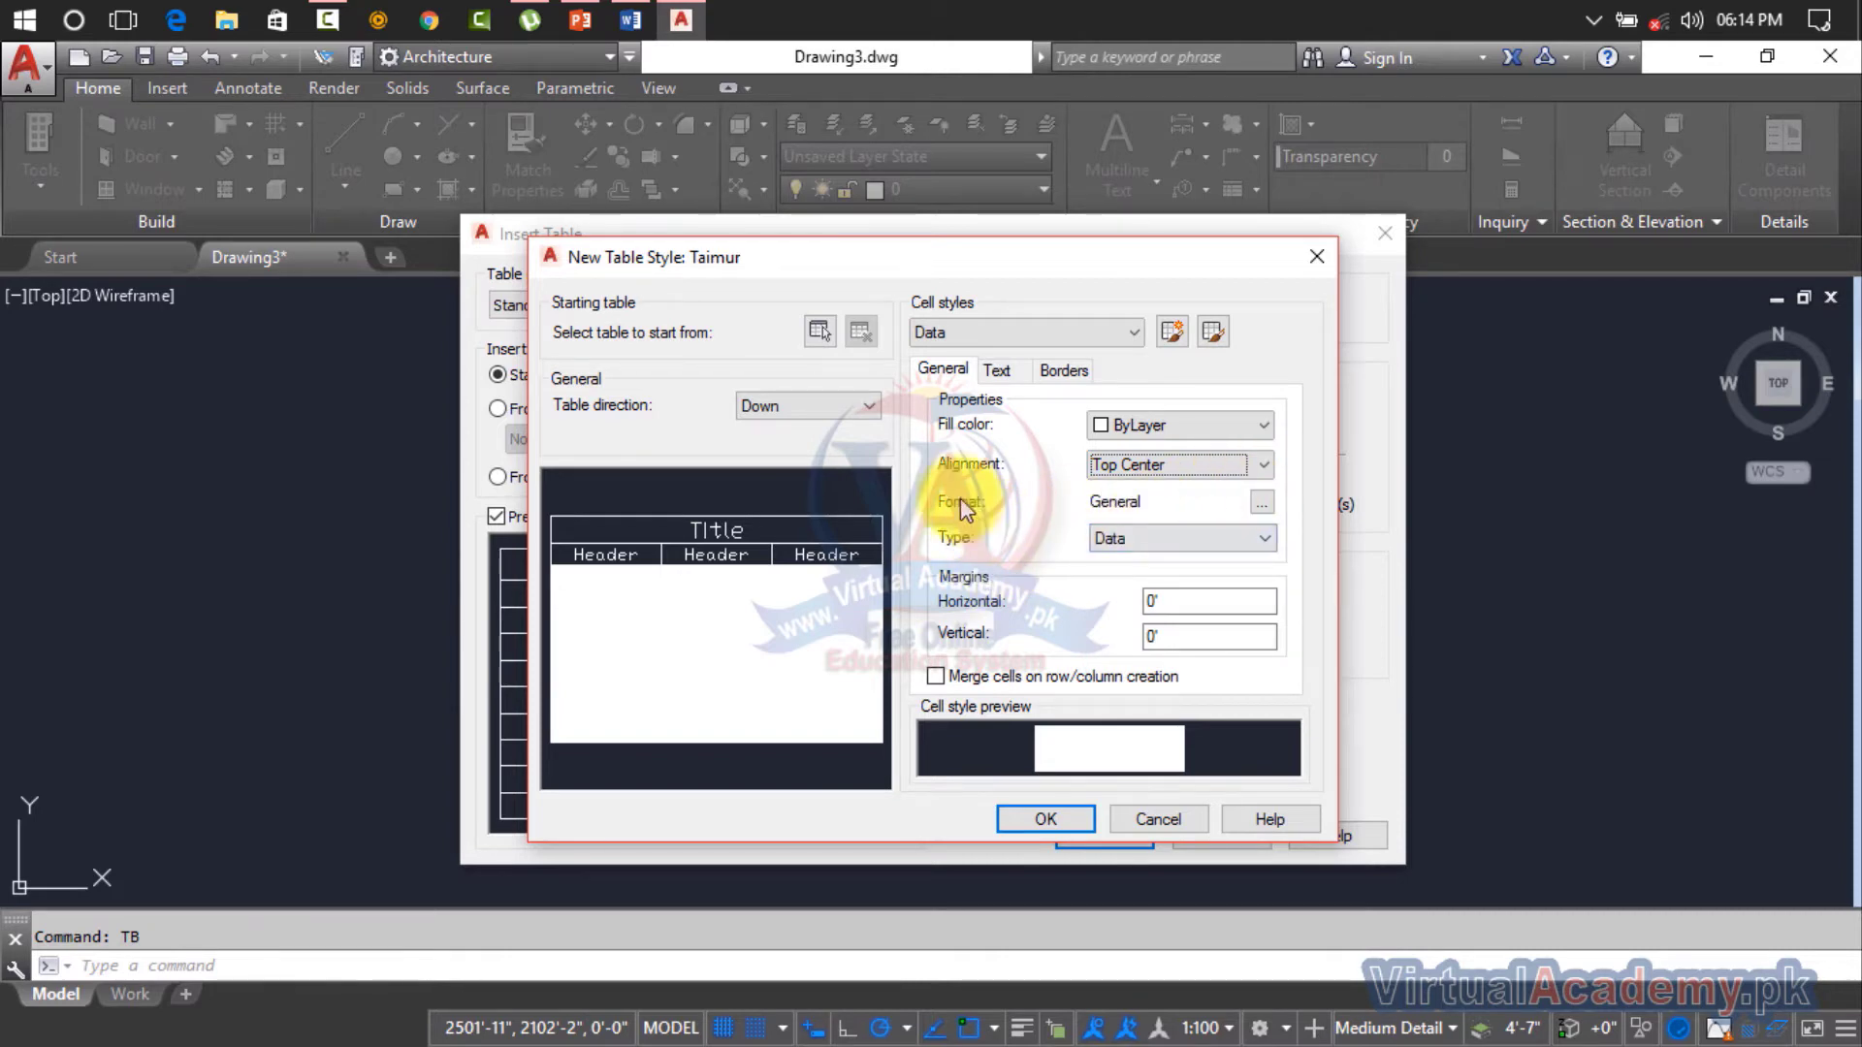
left_click(1260, 501)
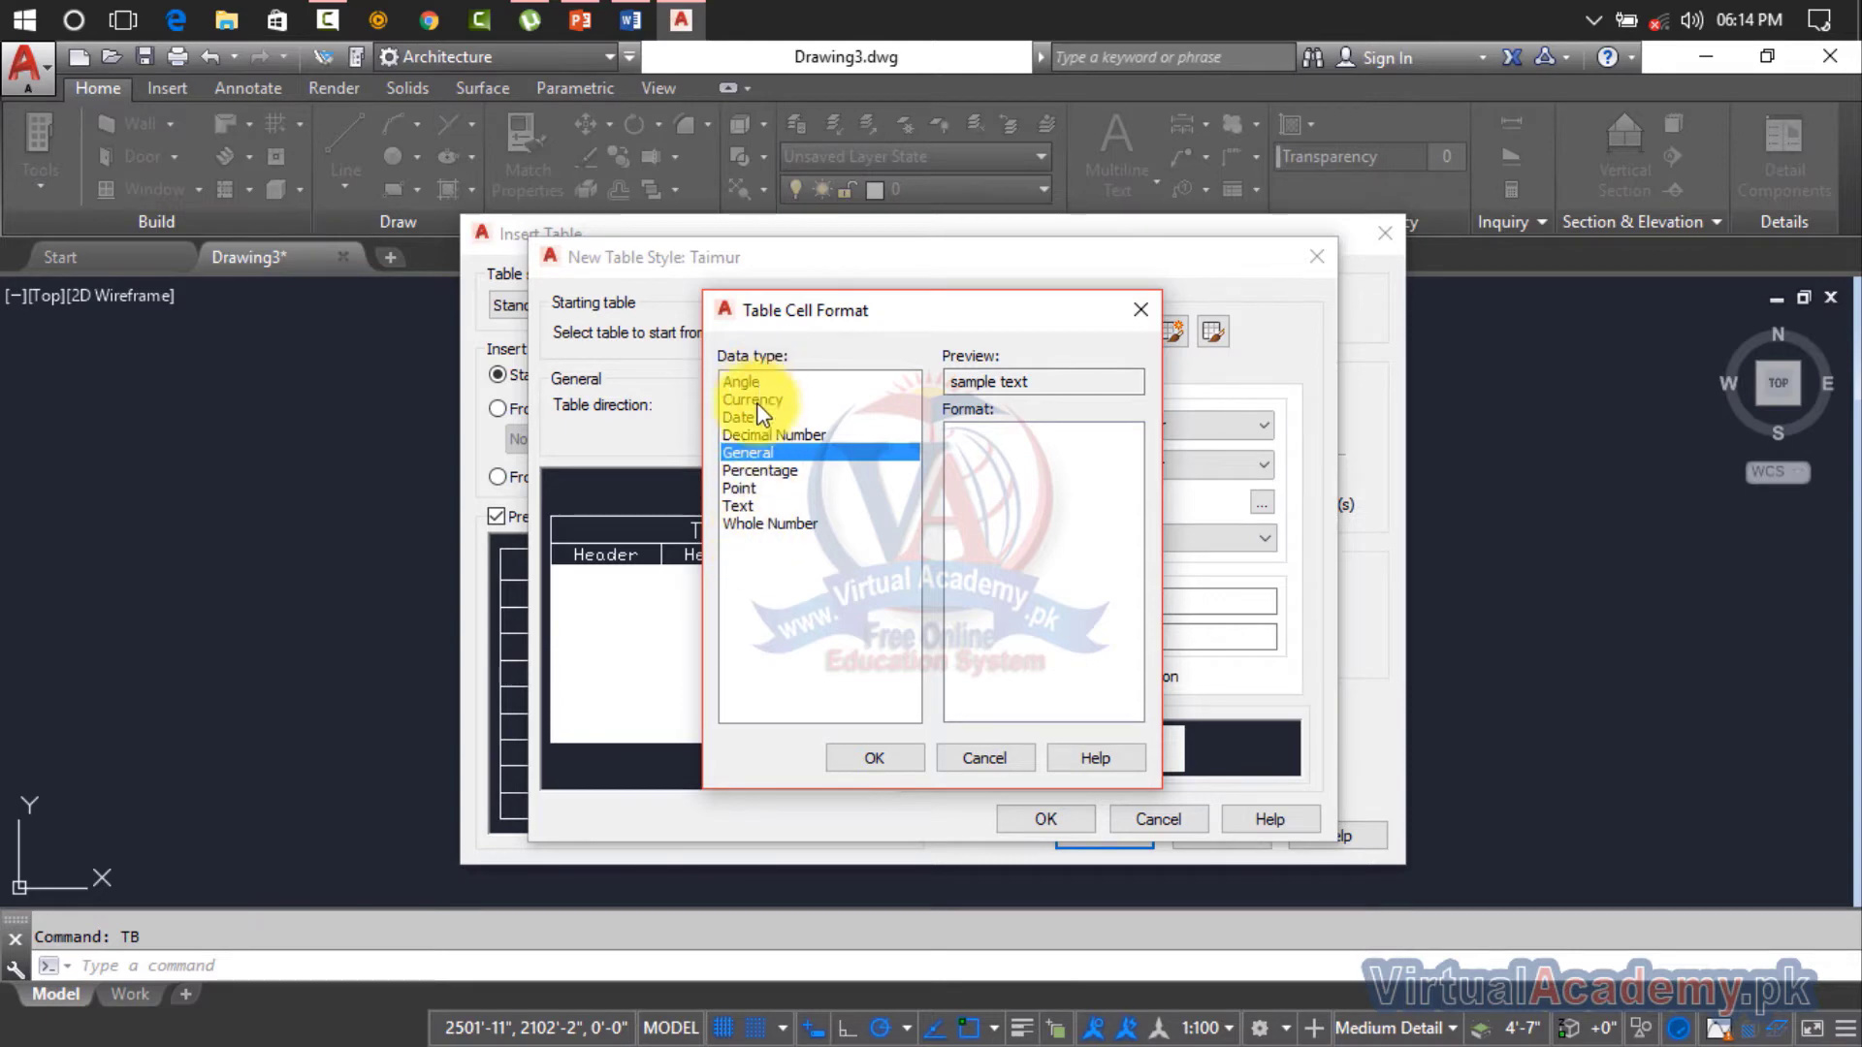
left_click(1133, 310)
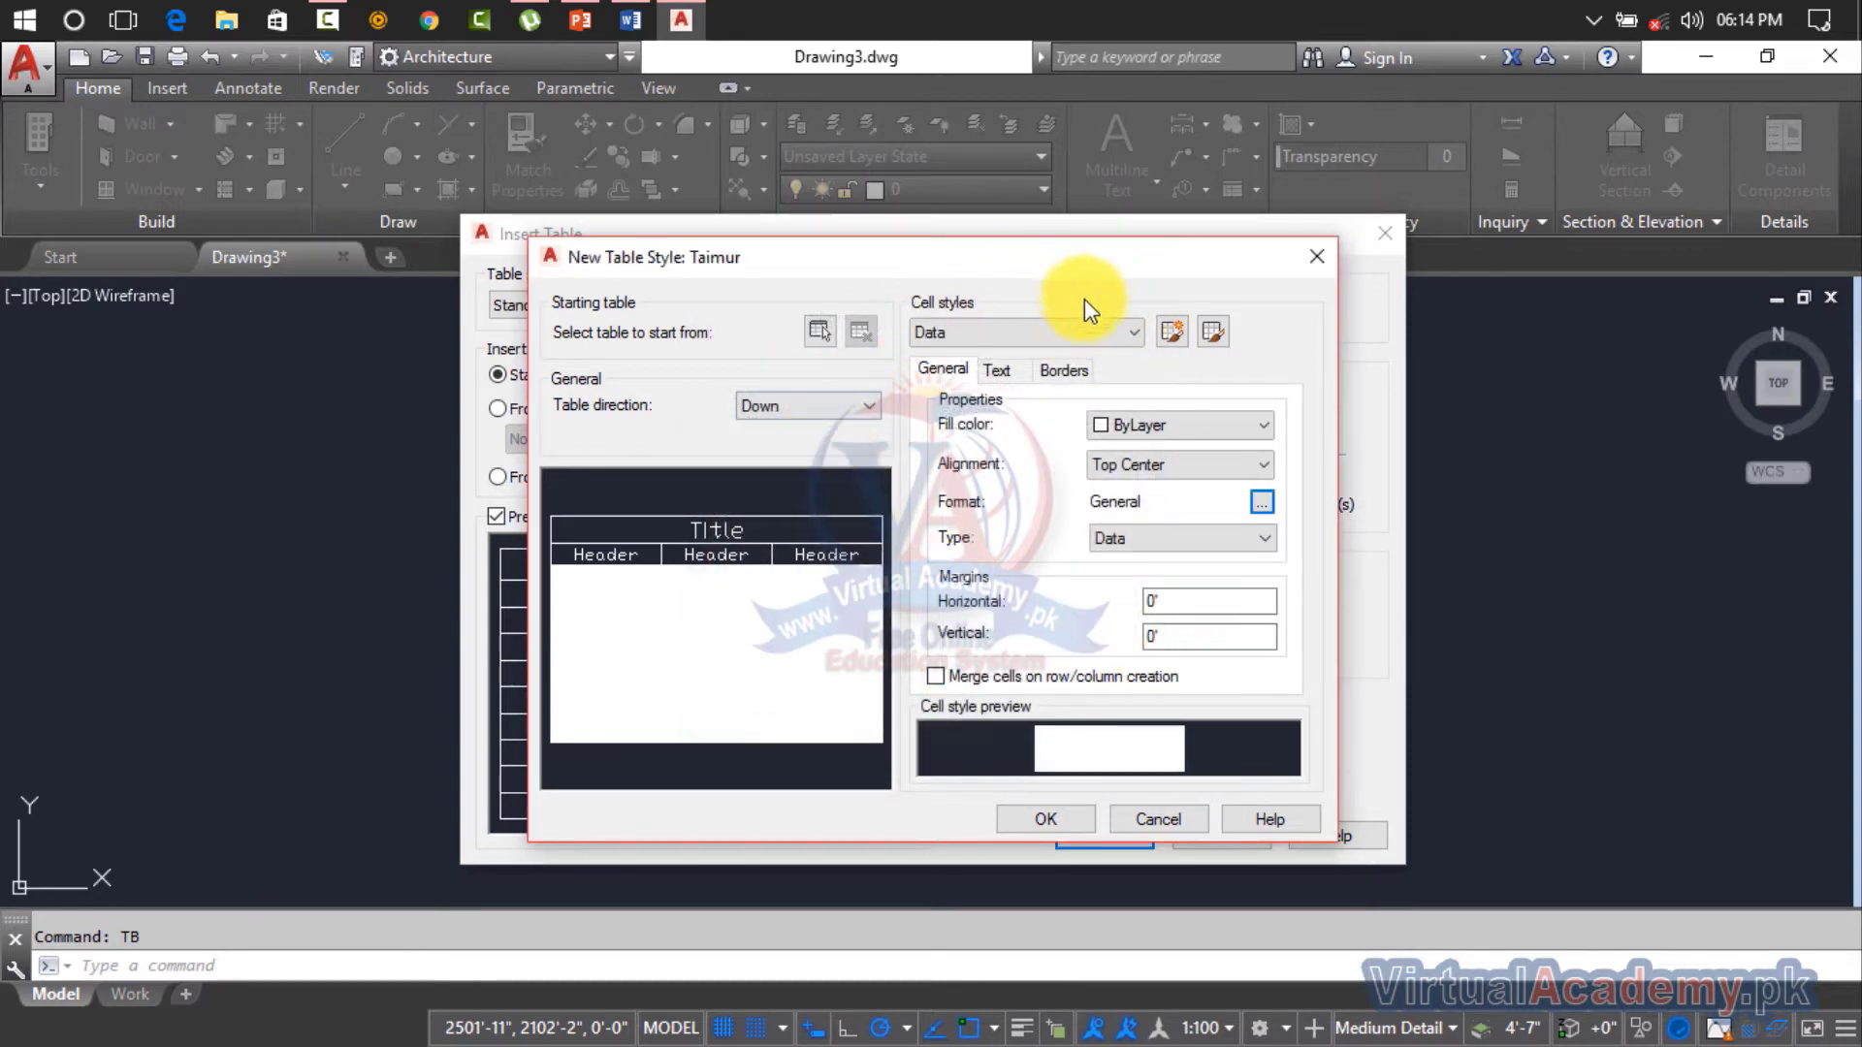
Step: Review the general properties of the Header cell style and return to the Data cell style
left_click(1088, 332)
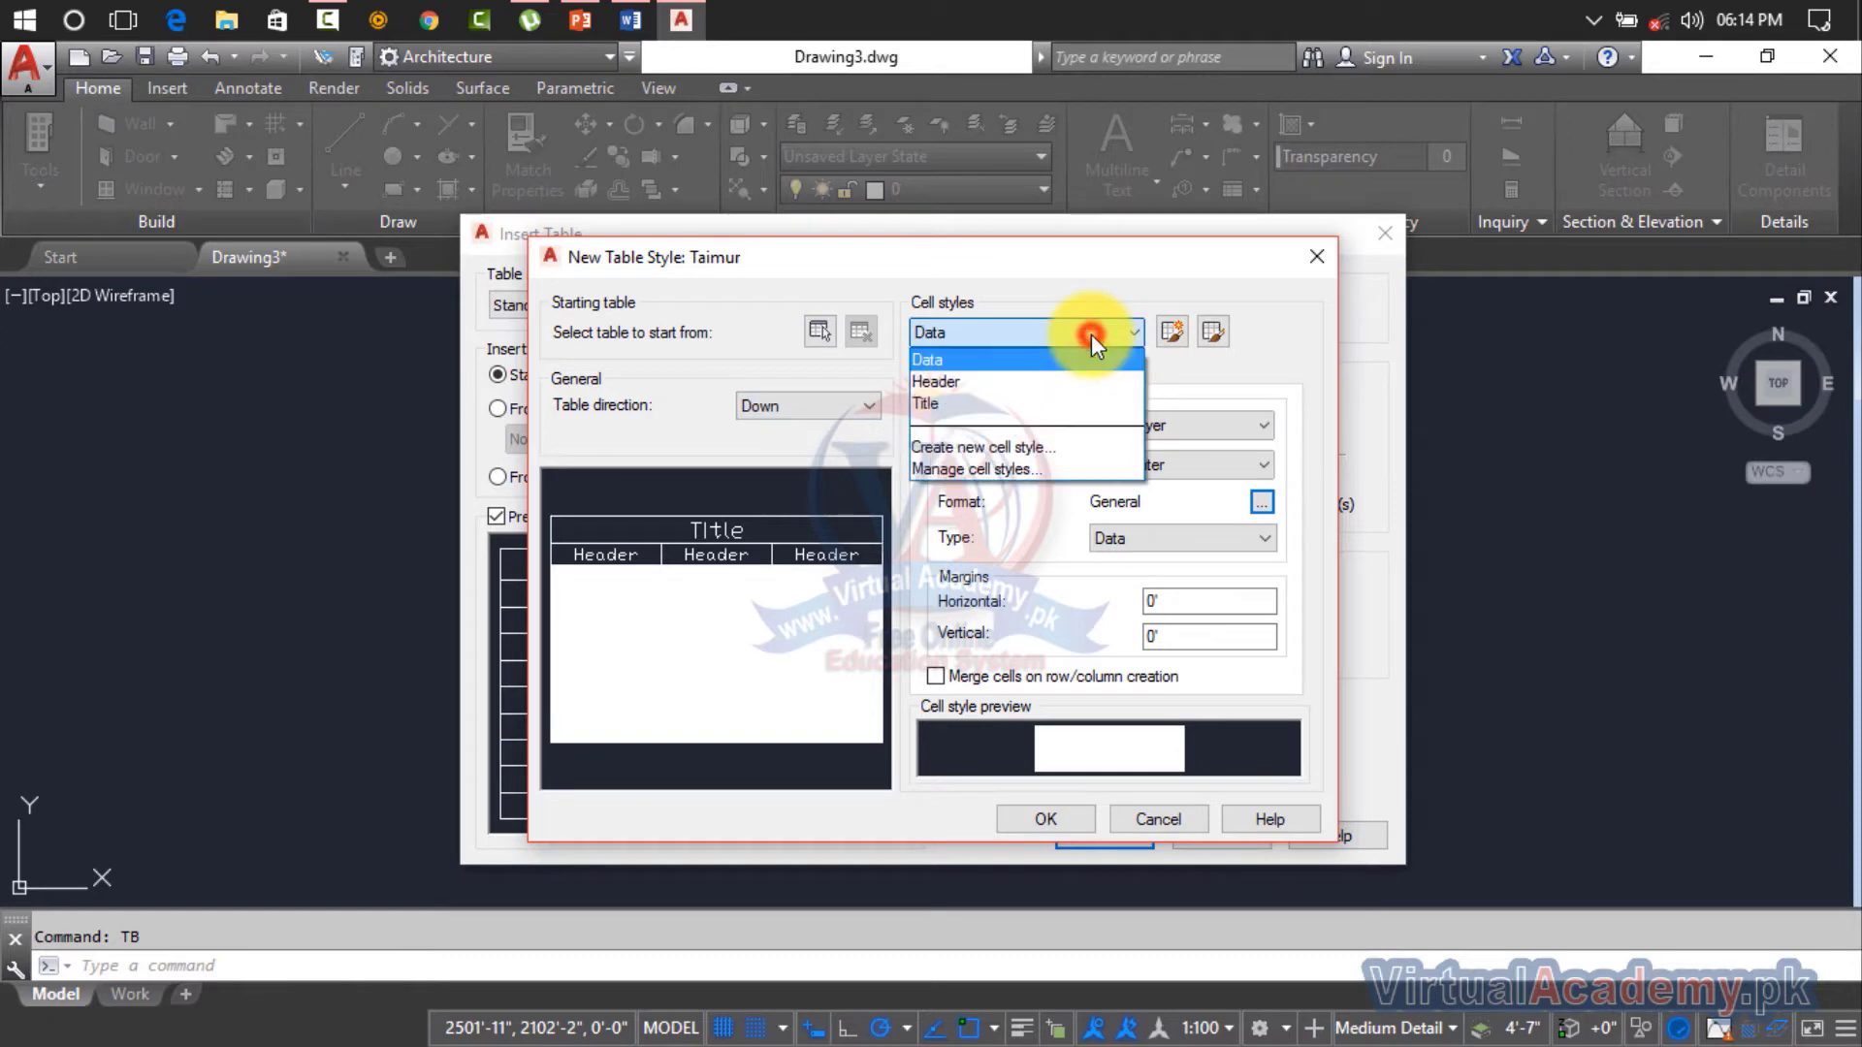
left_click(1062, 383)
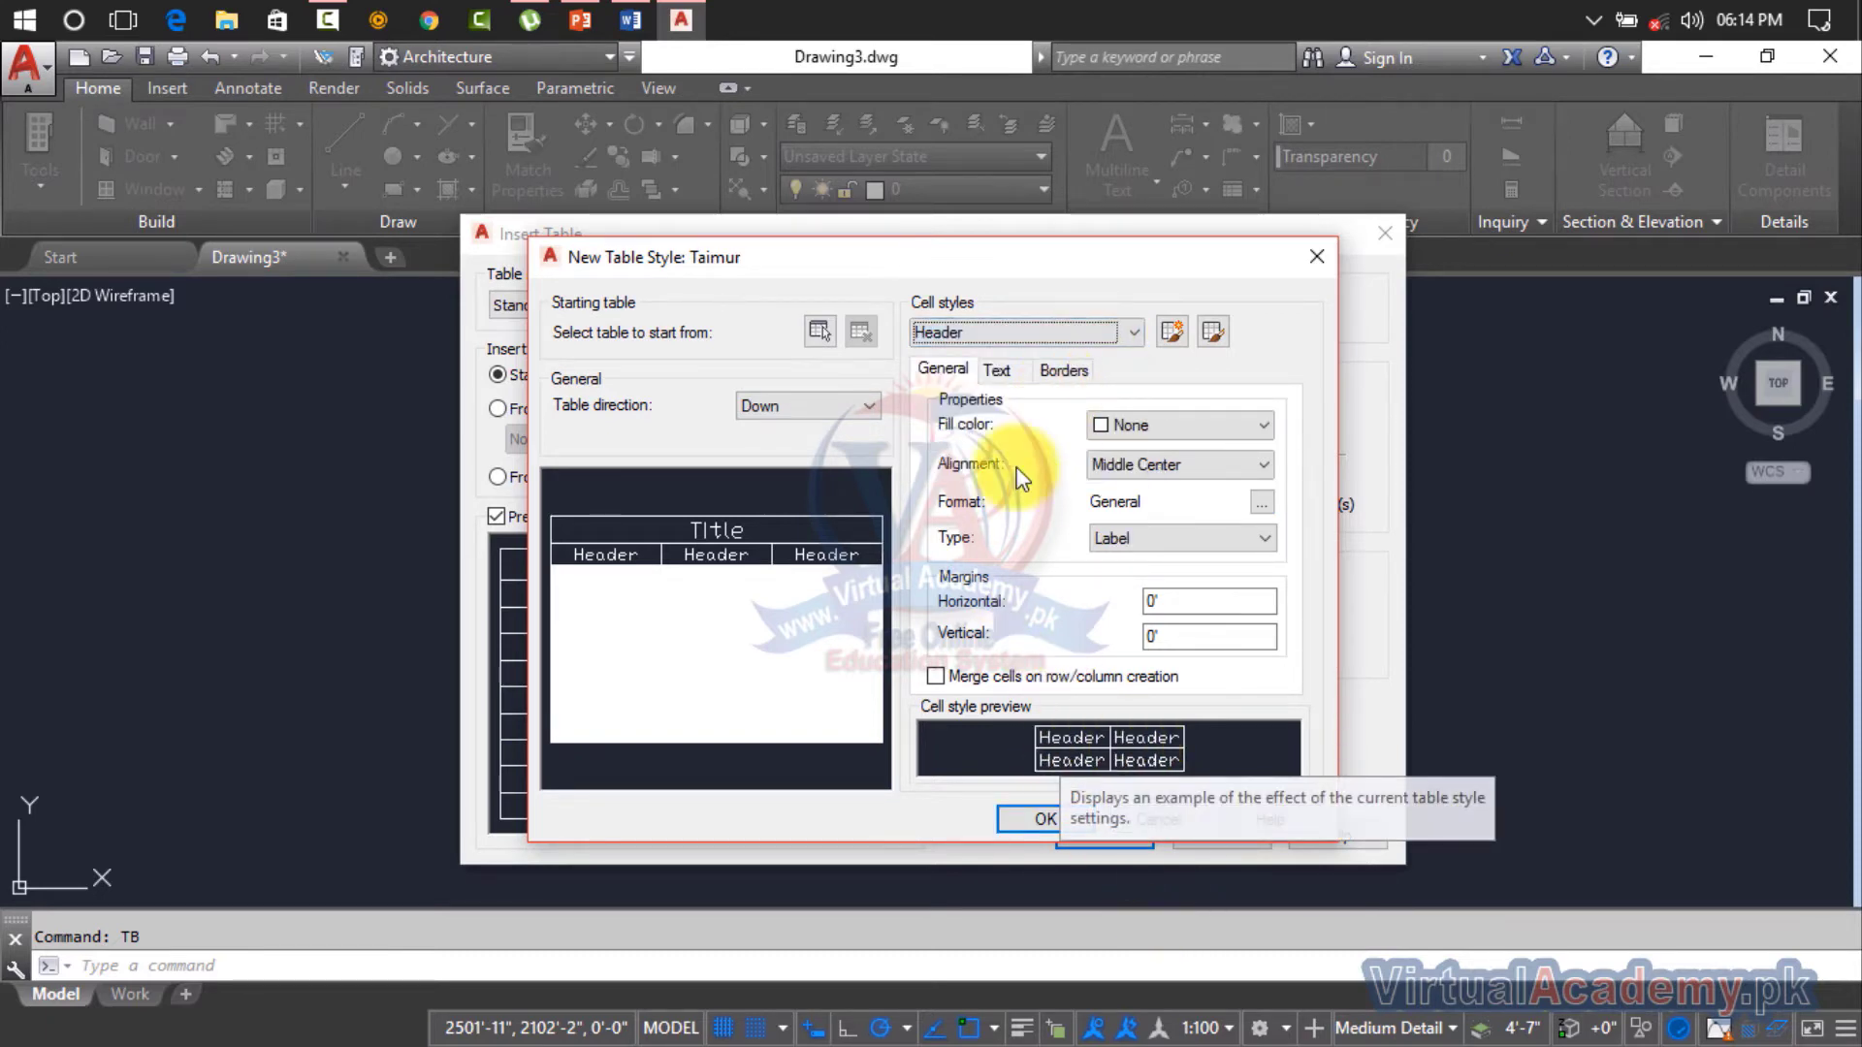
left_click(1130, 332)
left_click(994, 361)
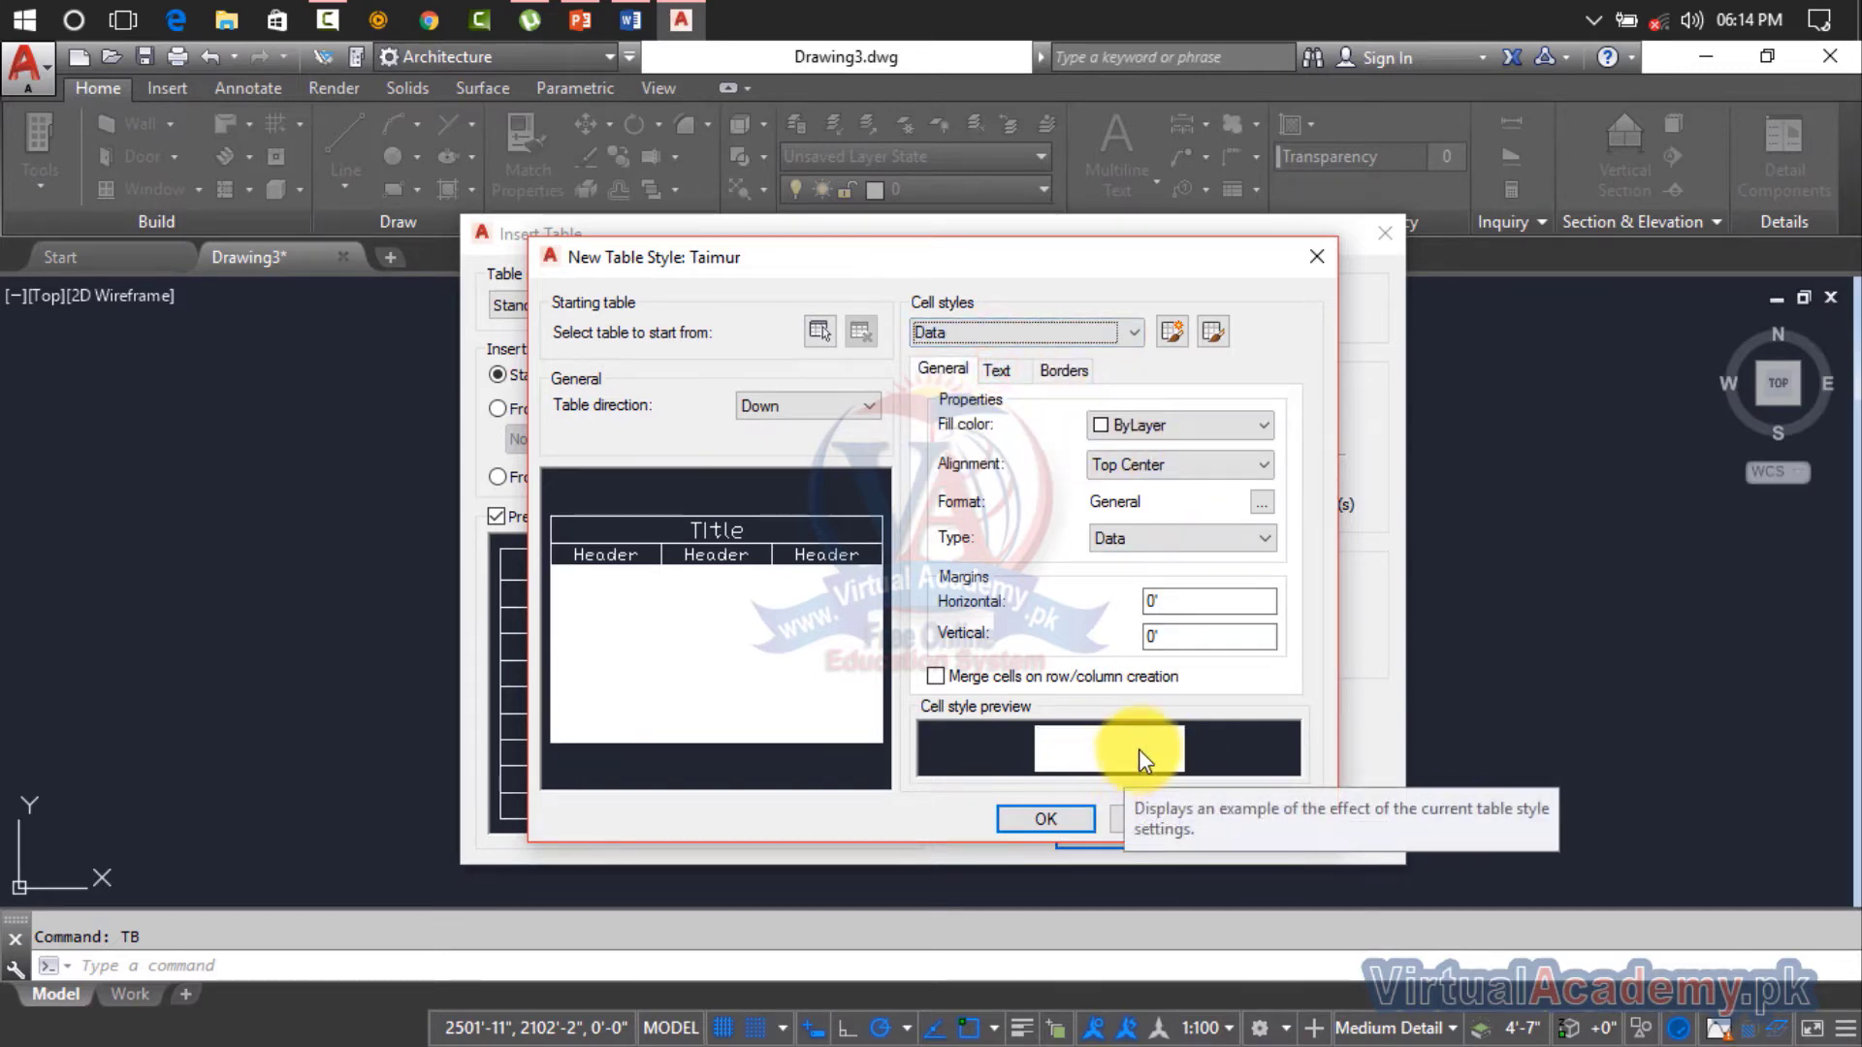
Step: View the new cell style dialog, and preview the Header, Title and Data styles in the cell style manager without changes
left_click(1170, 331)
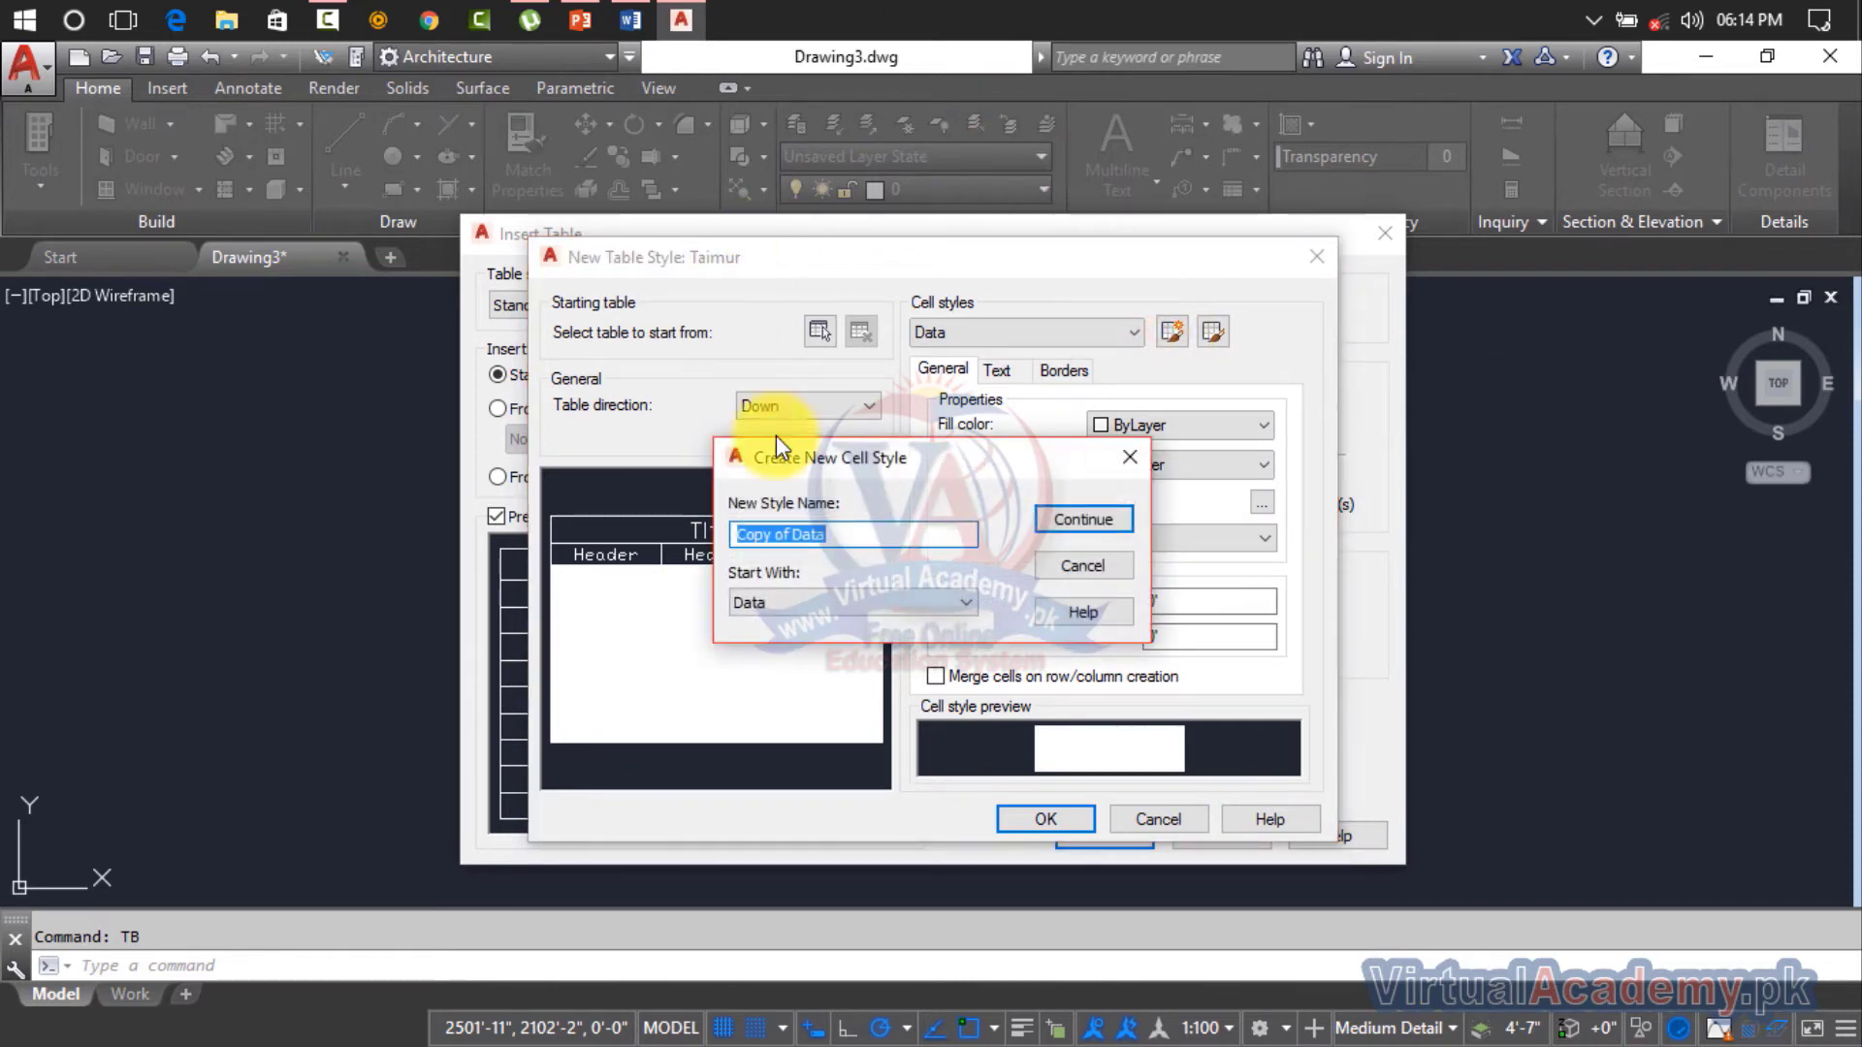
left_click(1129, 454)
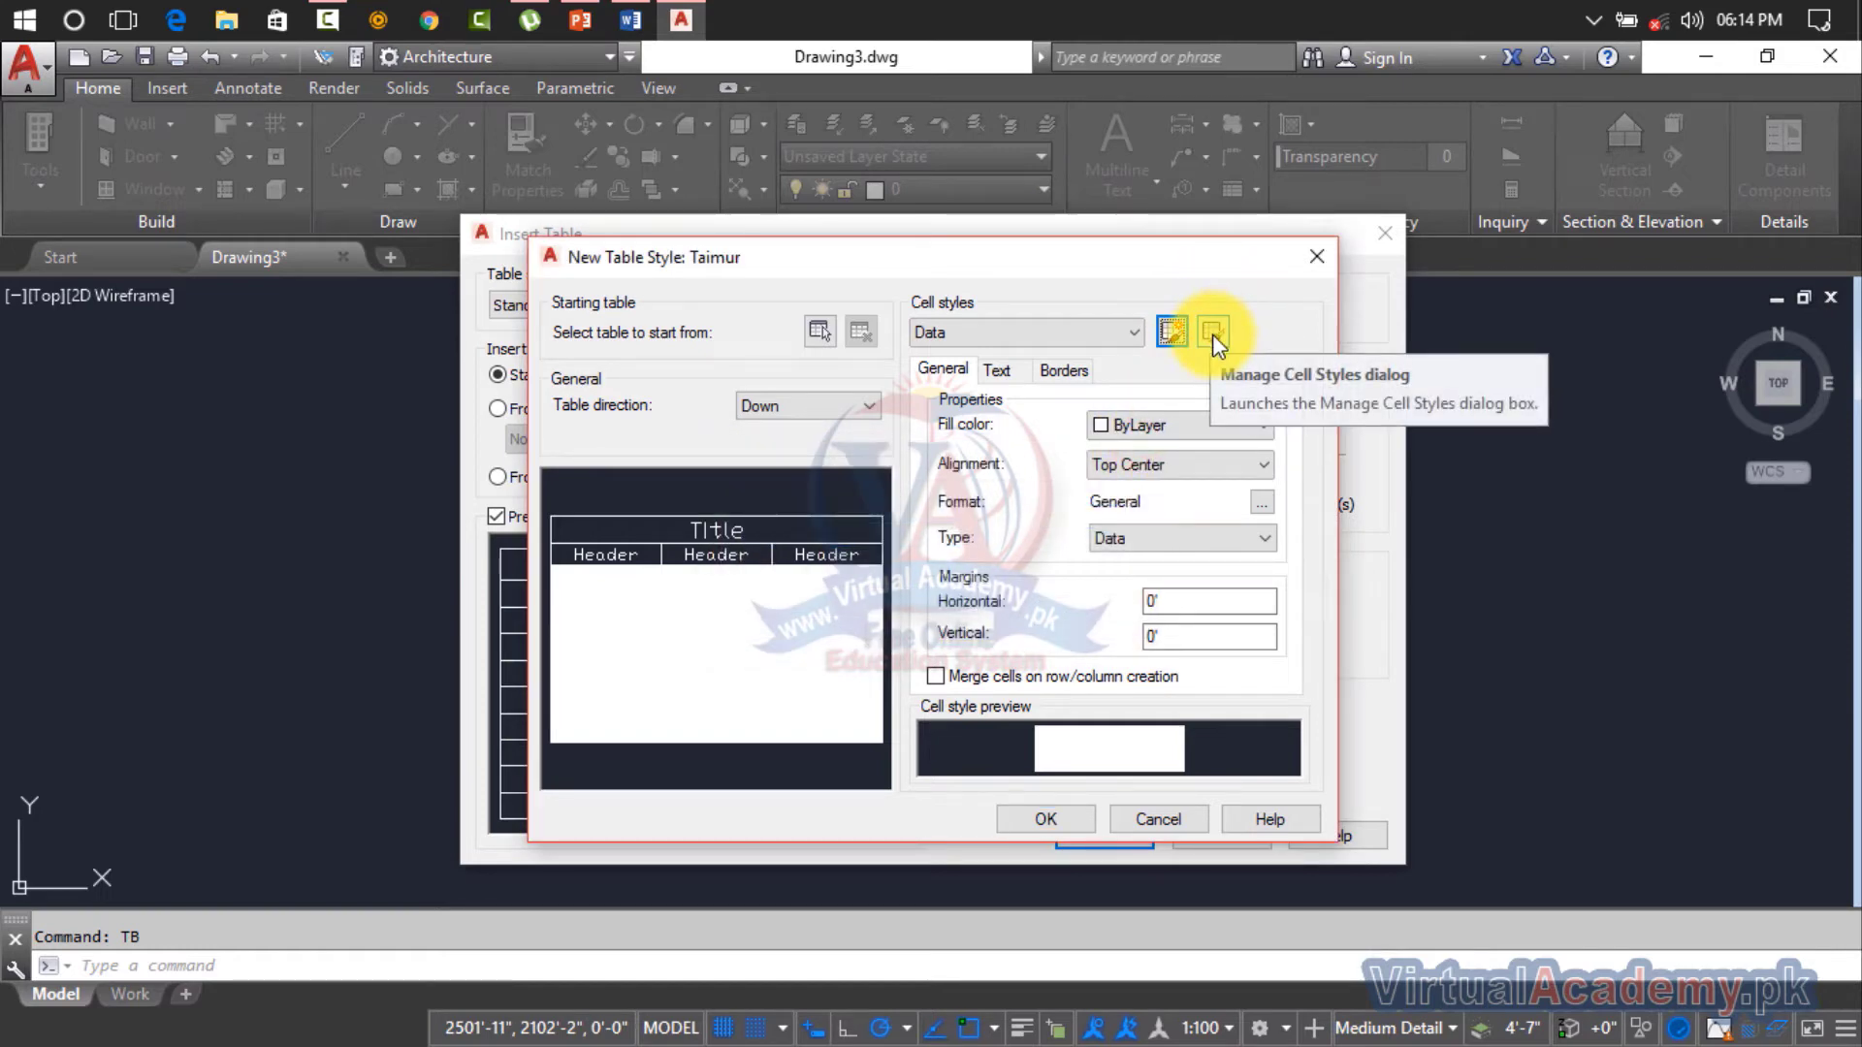
left_click(1212, 334)
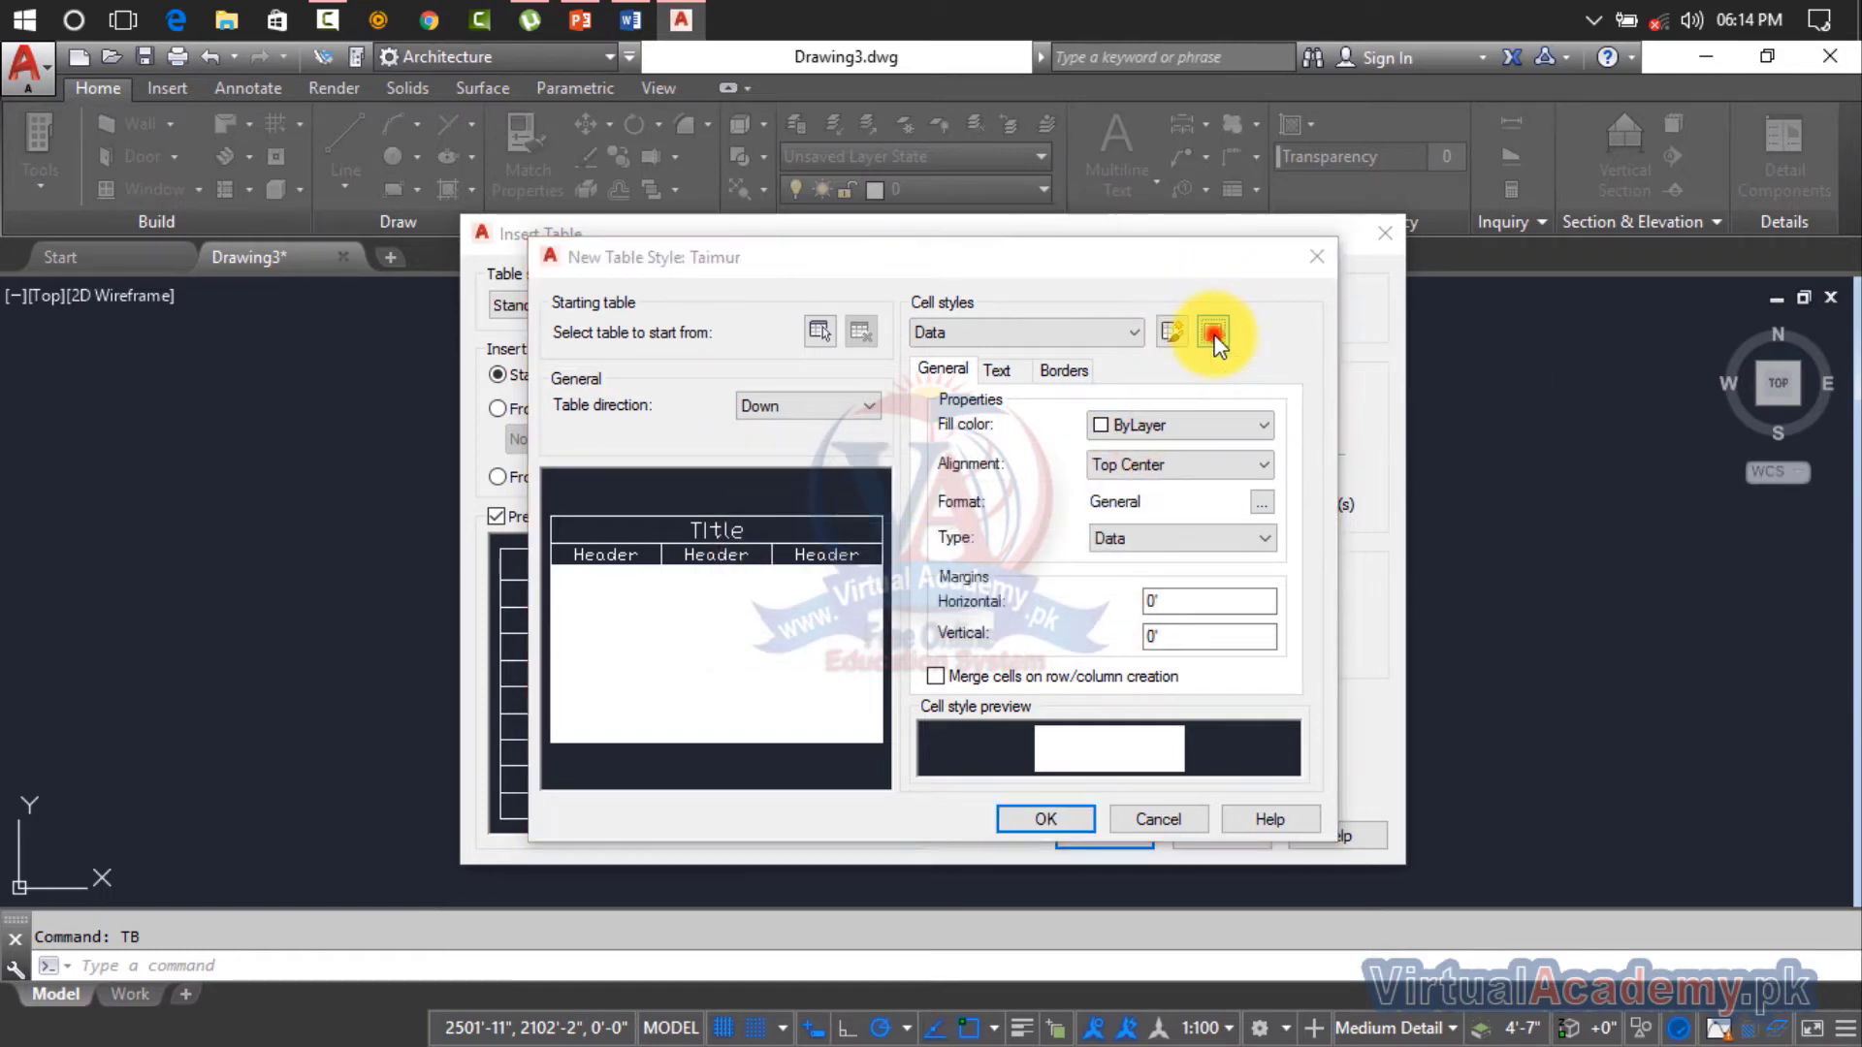
left_click(780, 434)
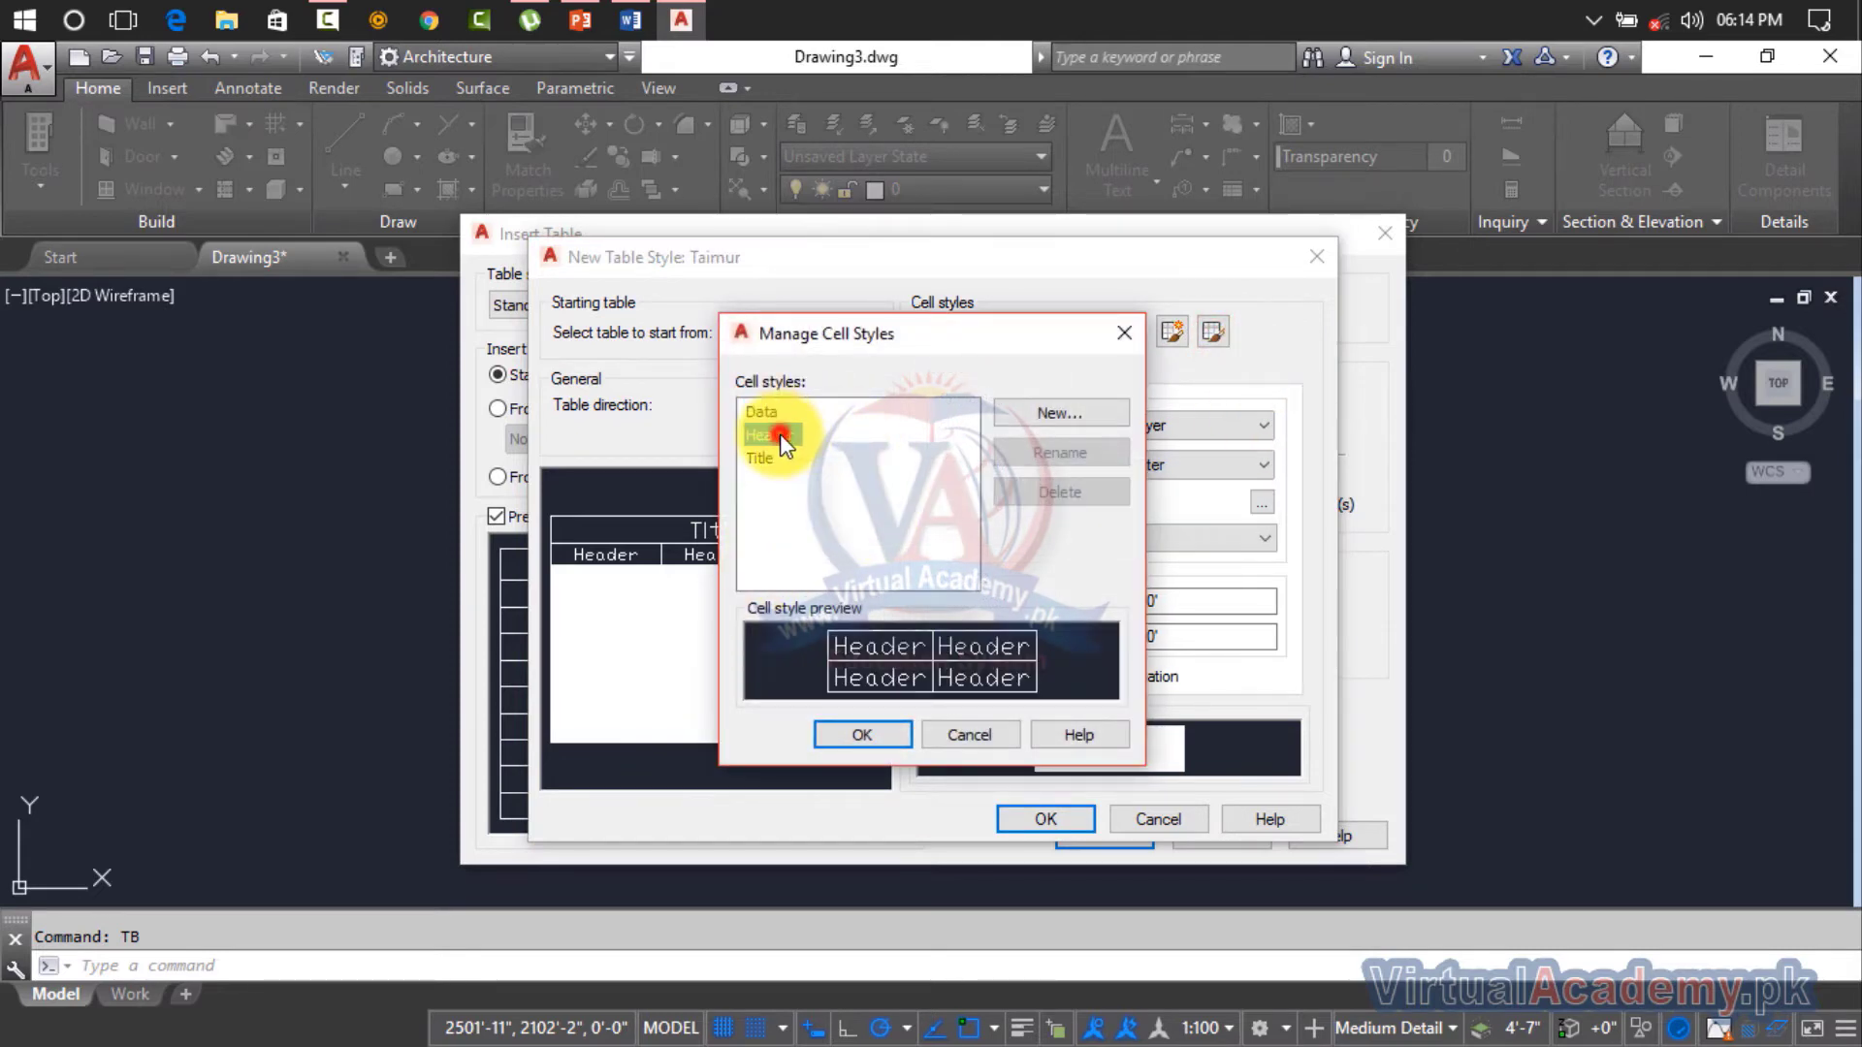
left_click(763, 457)
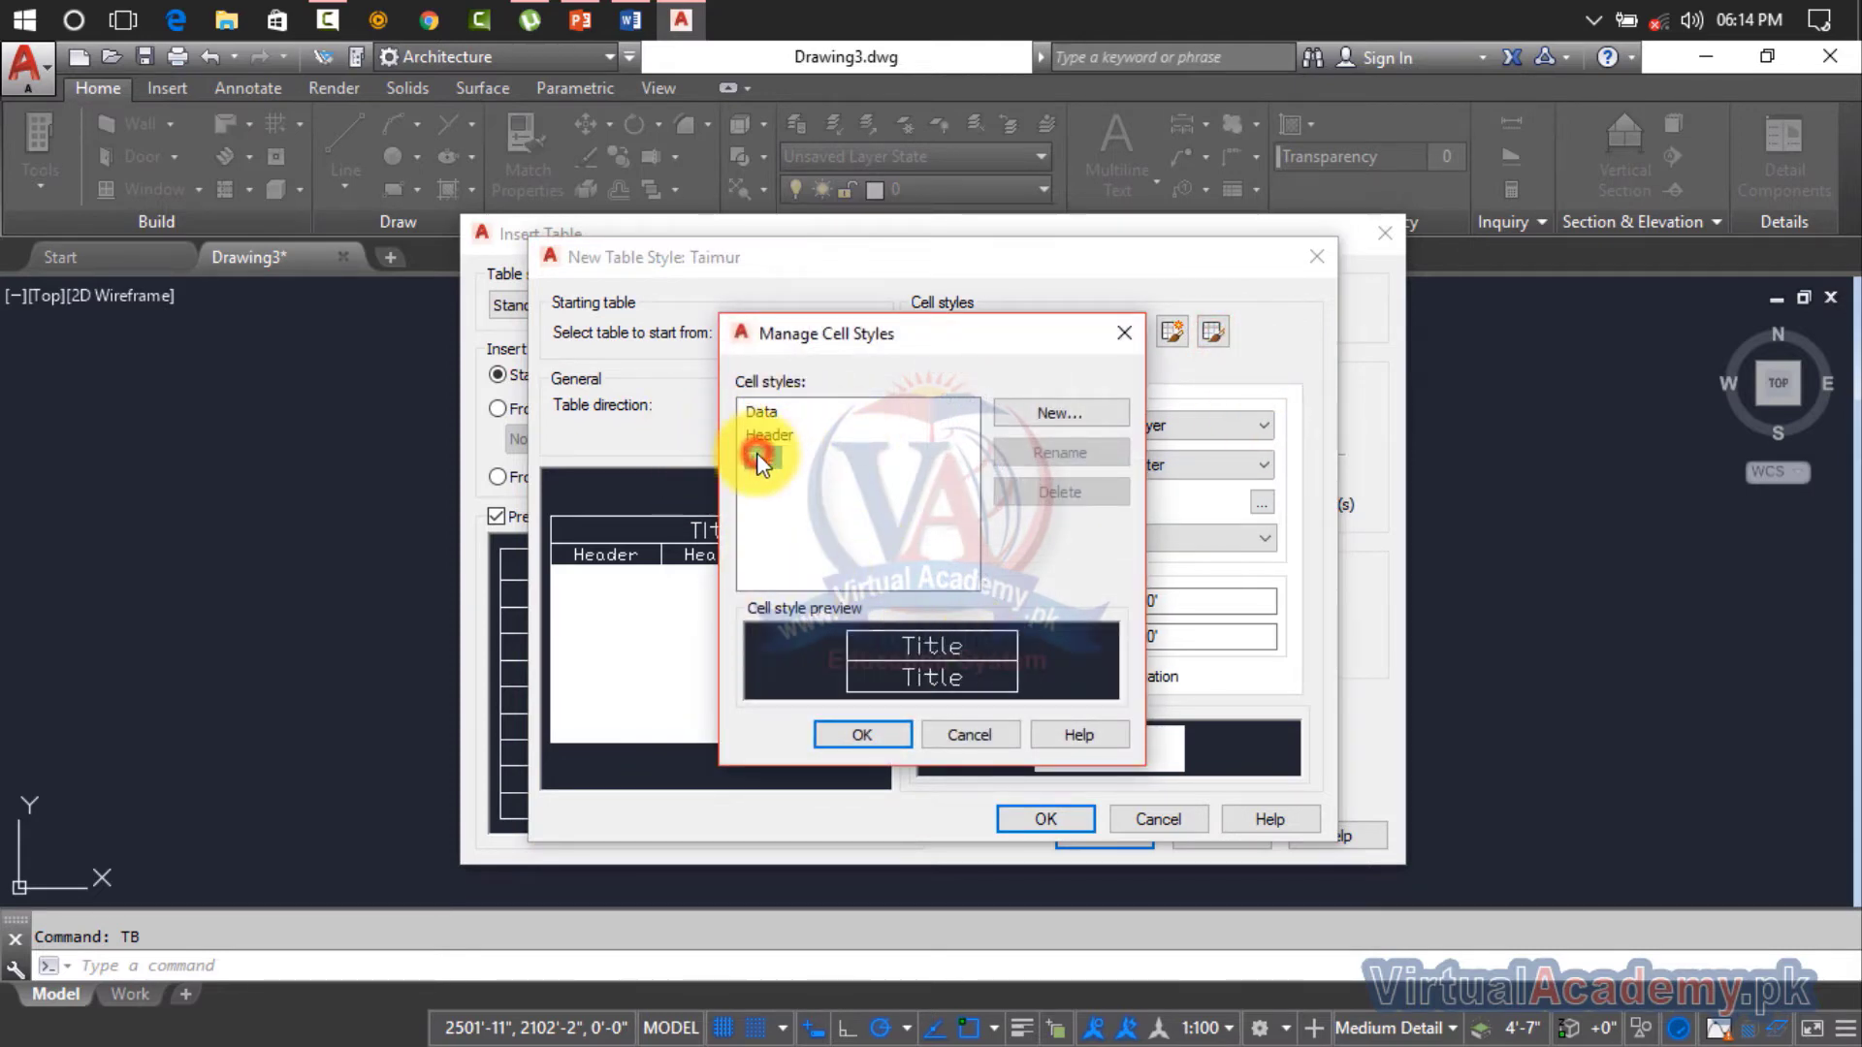
left_click(762, 411)
left_click(1122, 333)
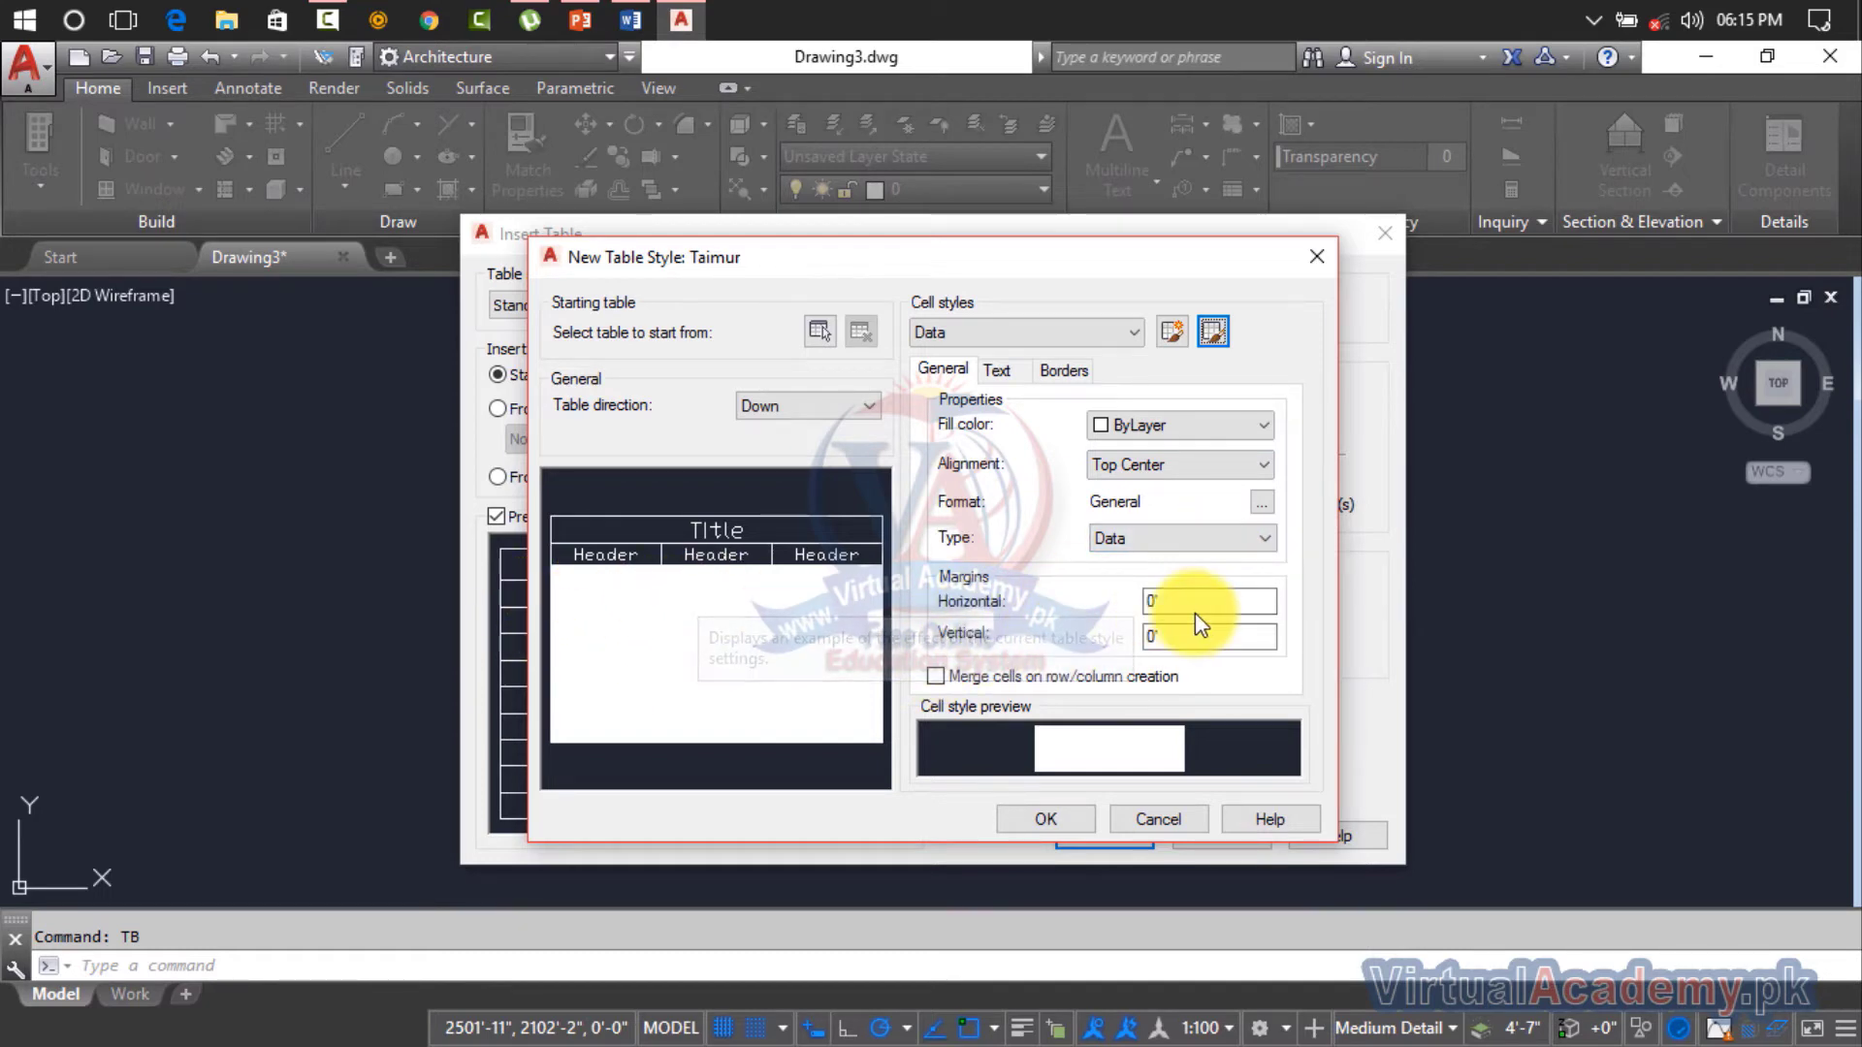
Step: Try the White and Yellow fill colors on the Data cells of the new table style
left_click(1175, 425)
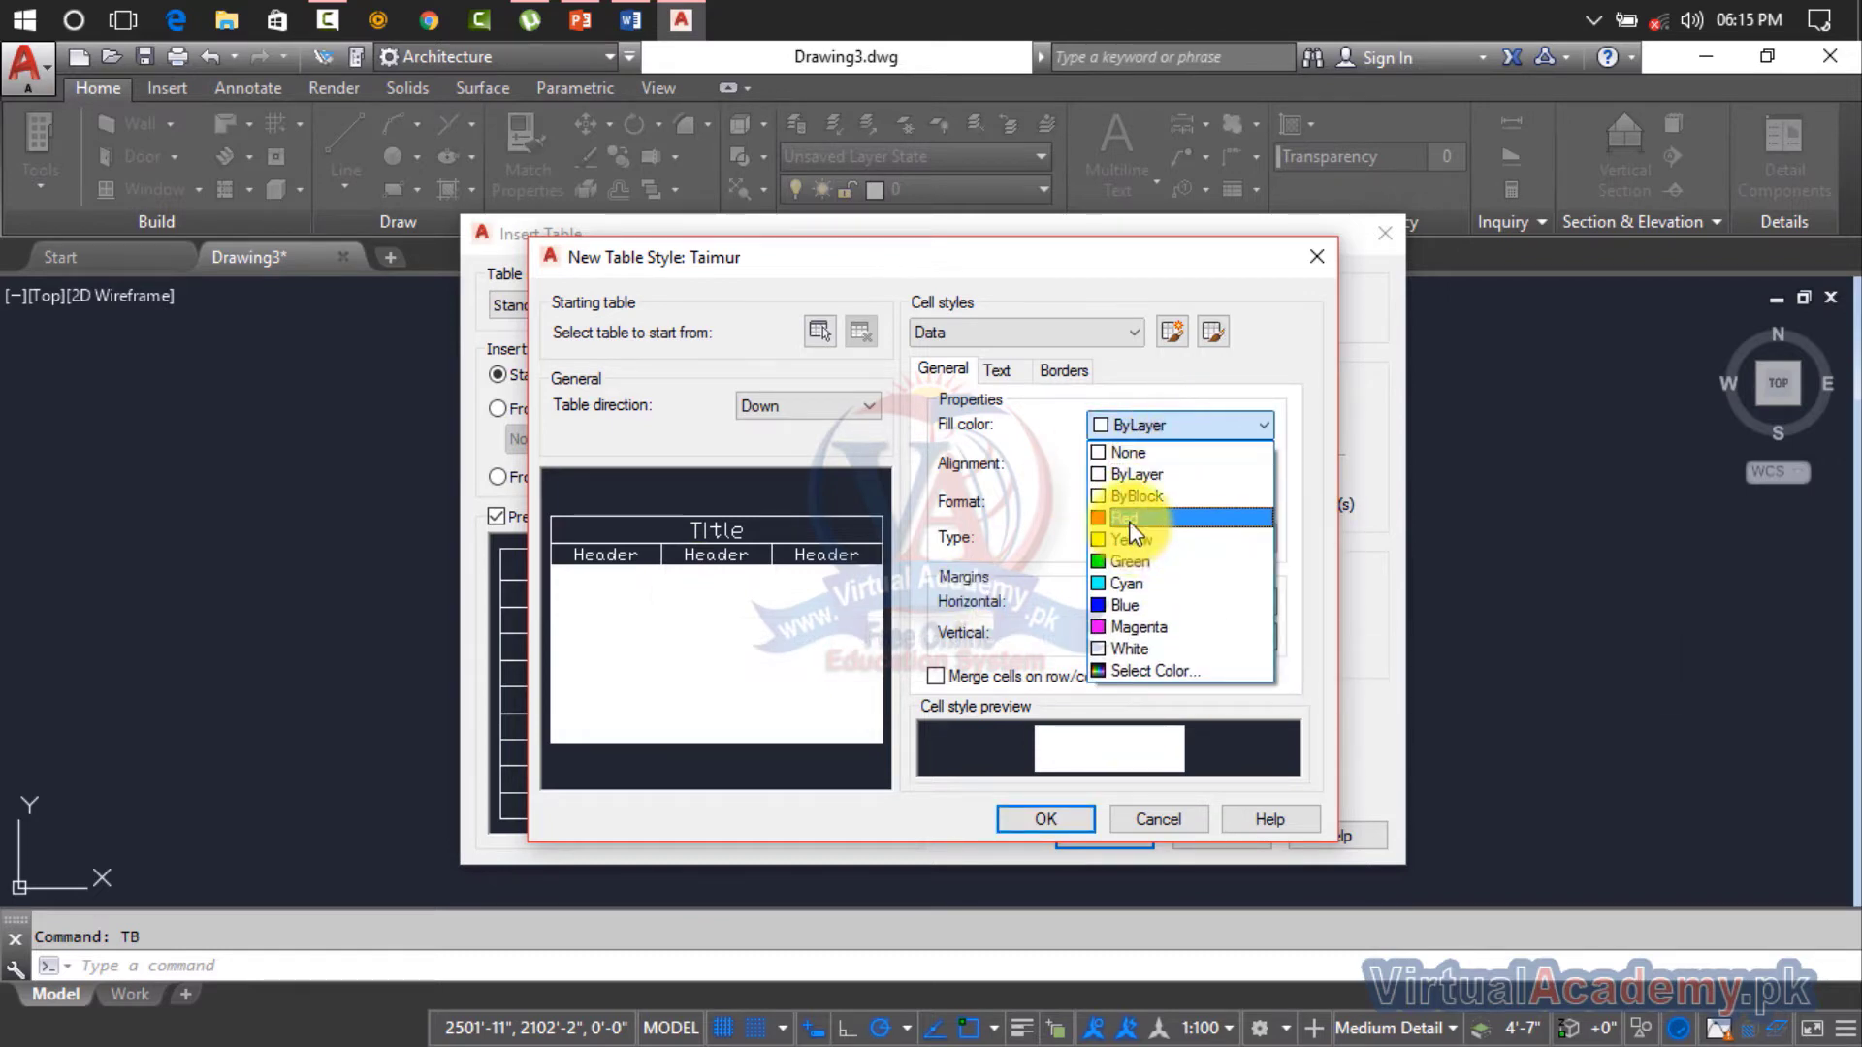
left_click(1121, 644)
left_click(1125, 428)
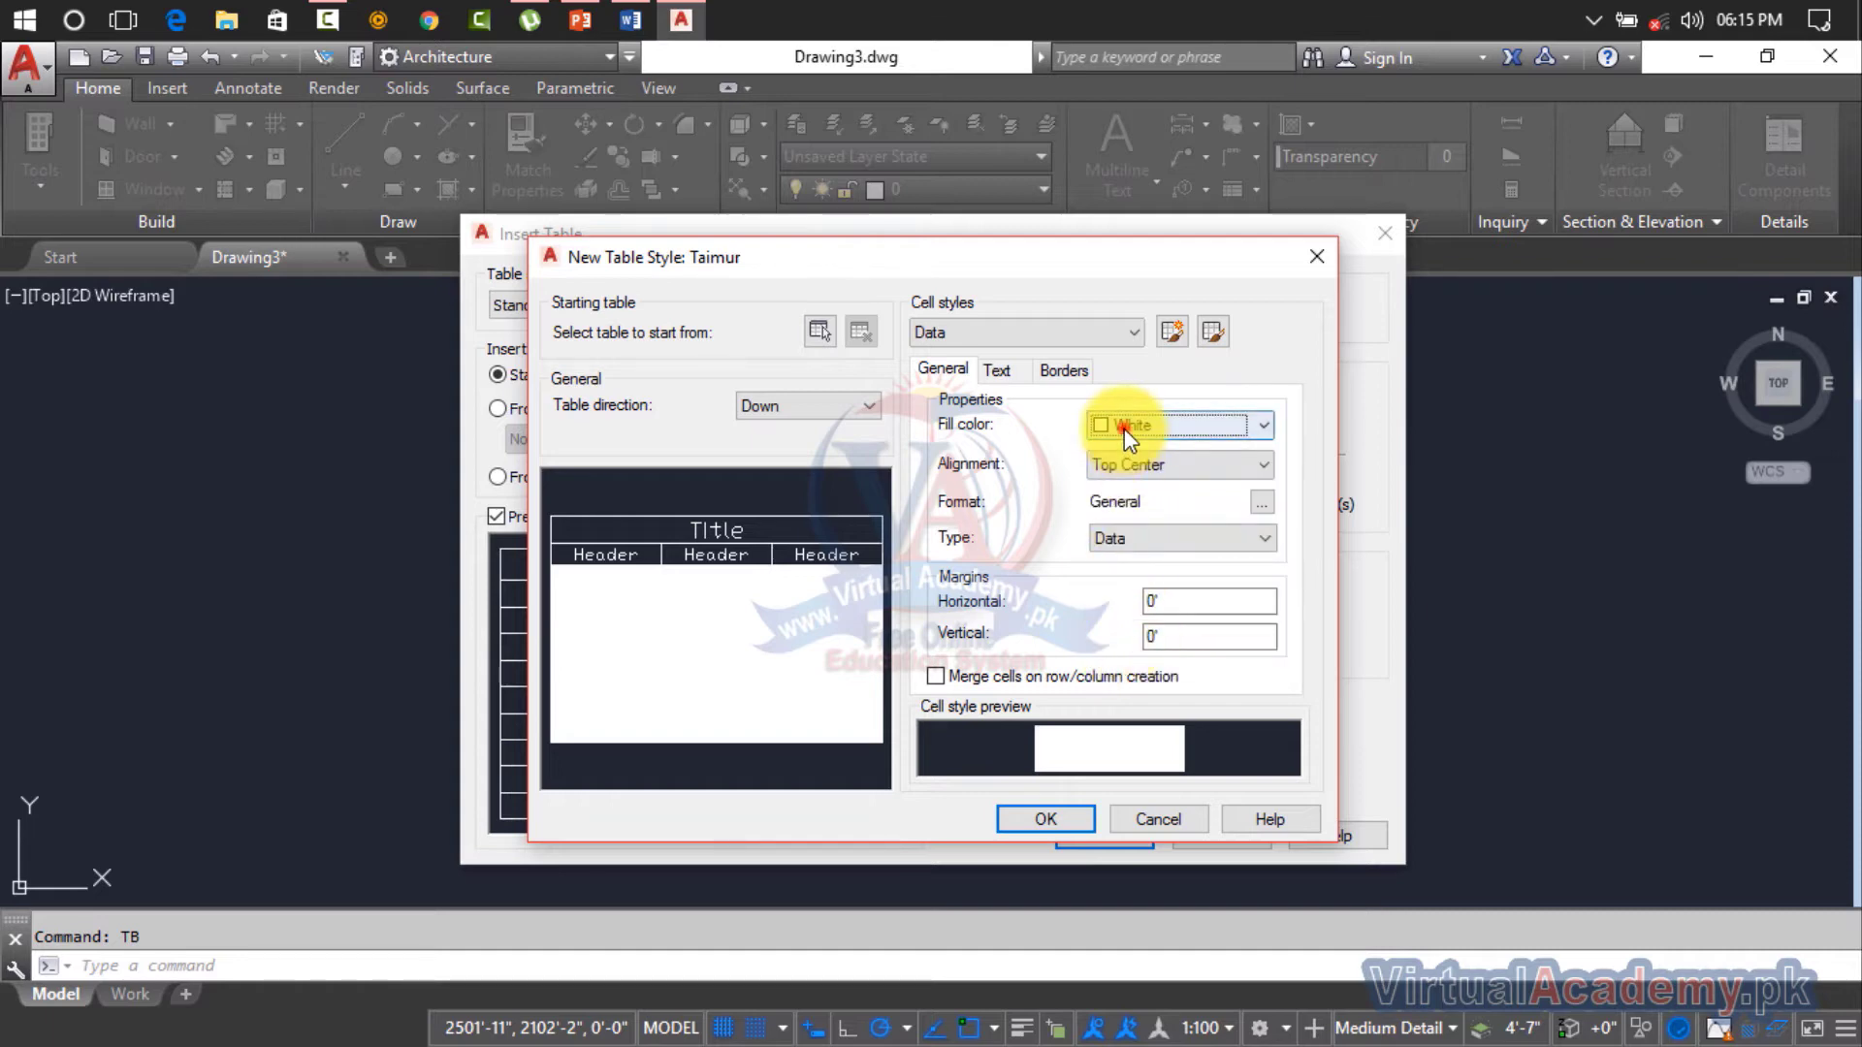
left_click(1111, 541)
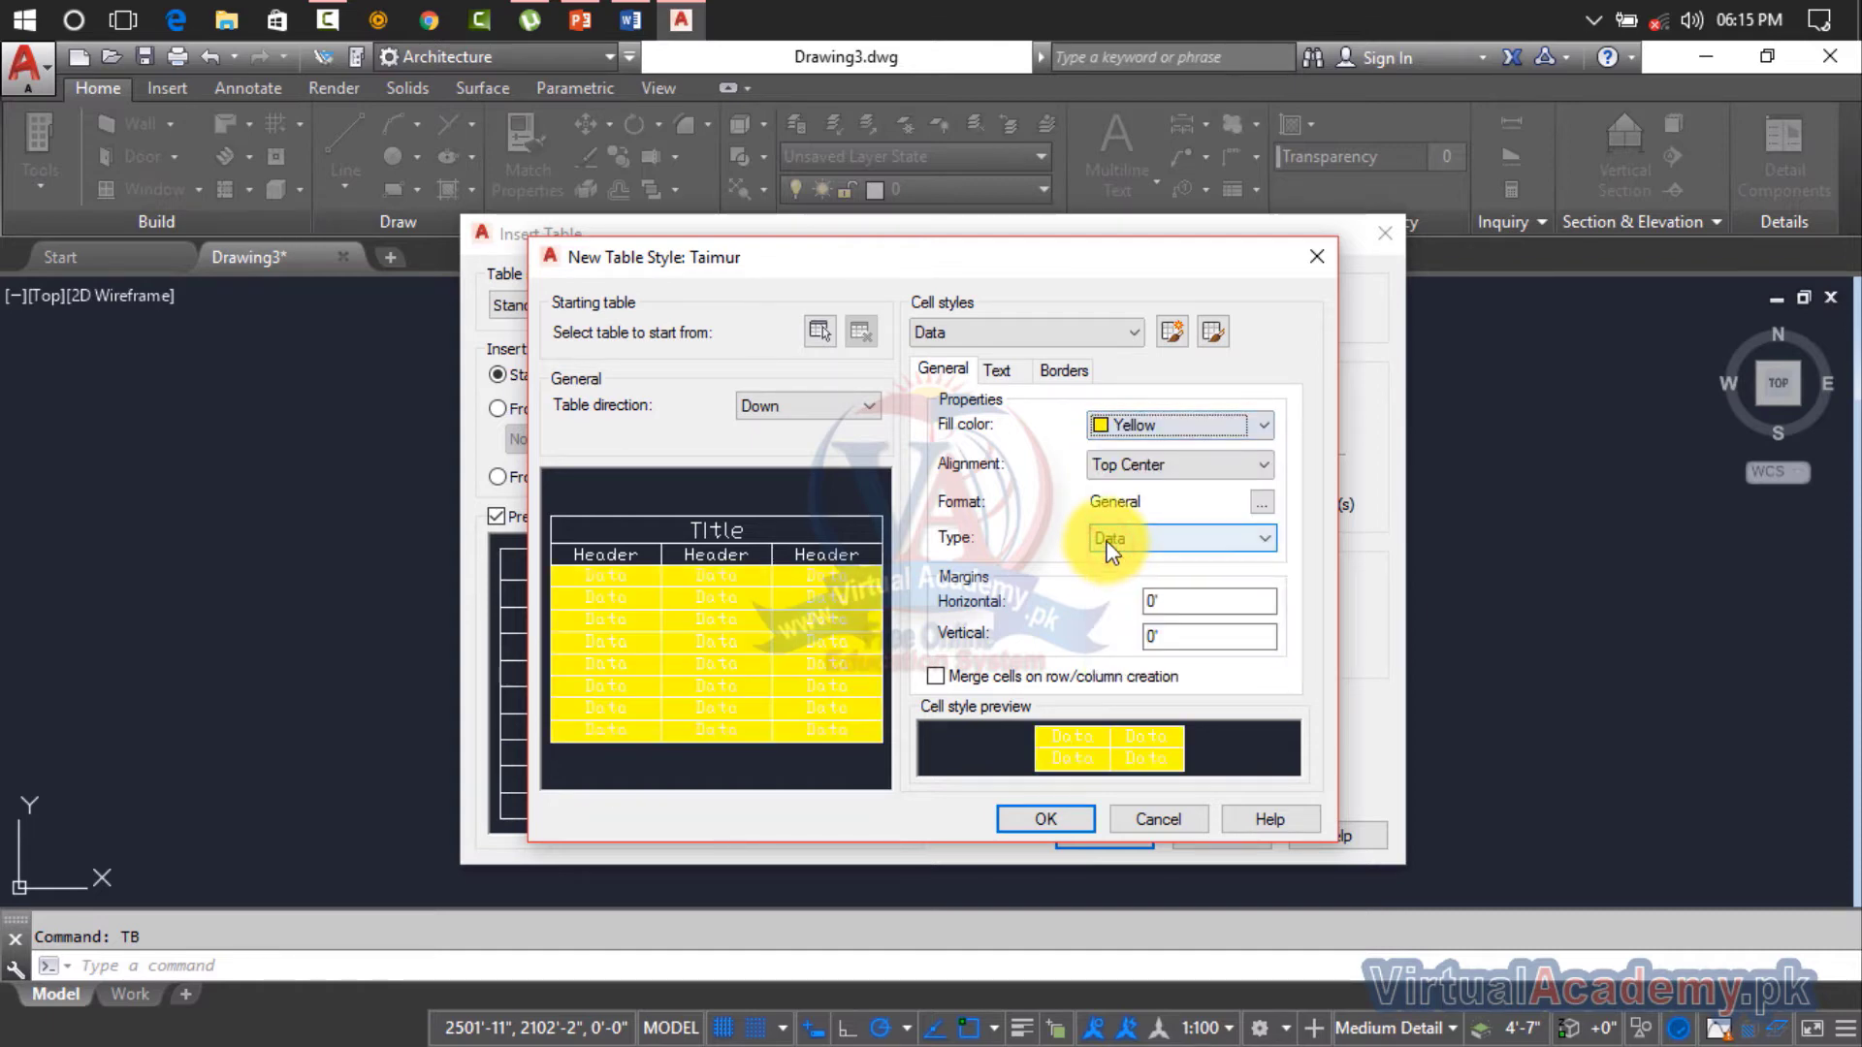
Step: Set the Data cells' fill color to Cyan, save the new table style and select it in the list of styles
left_click(1142, 427)
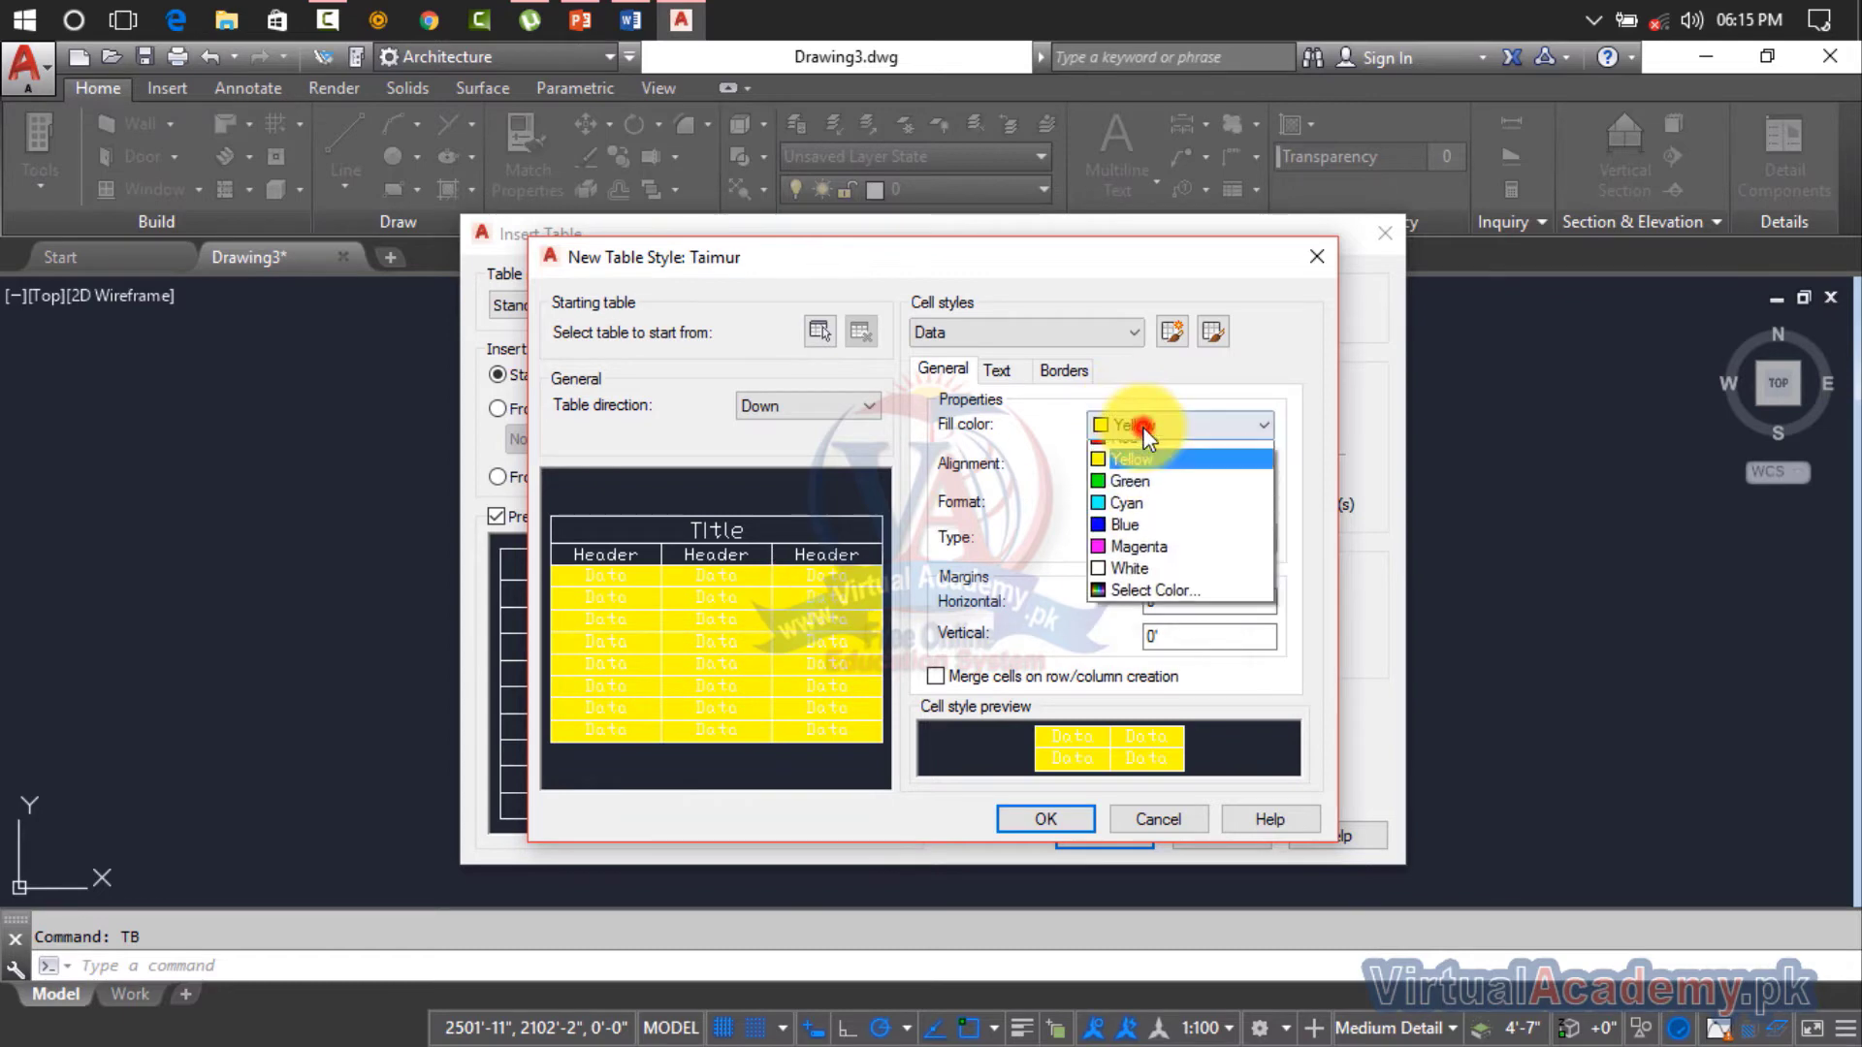
left_click(1111, 583)
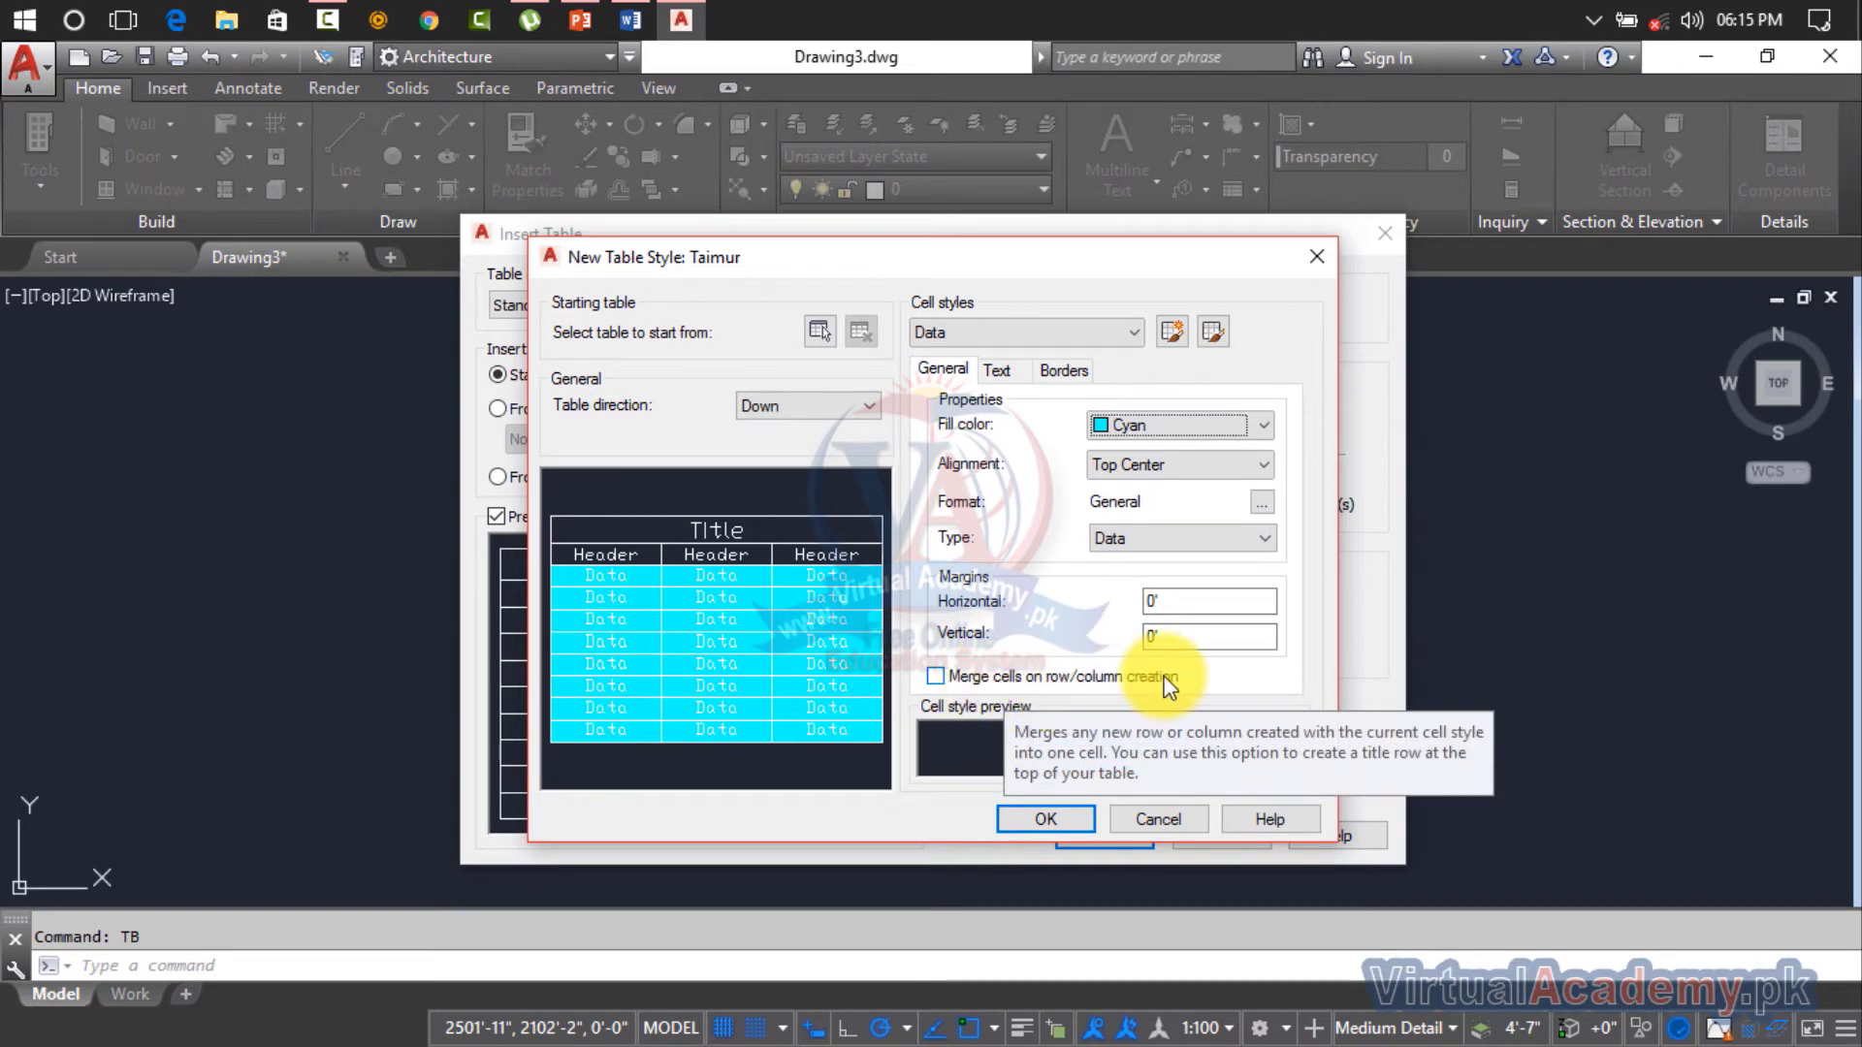
left_click(1061, 820)
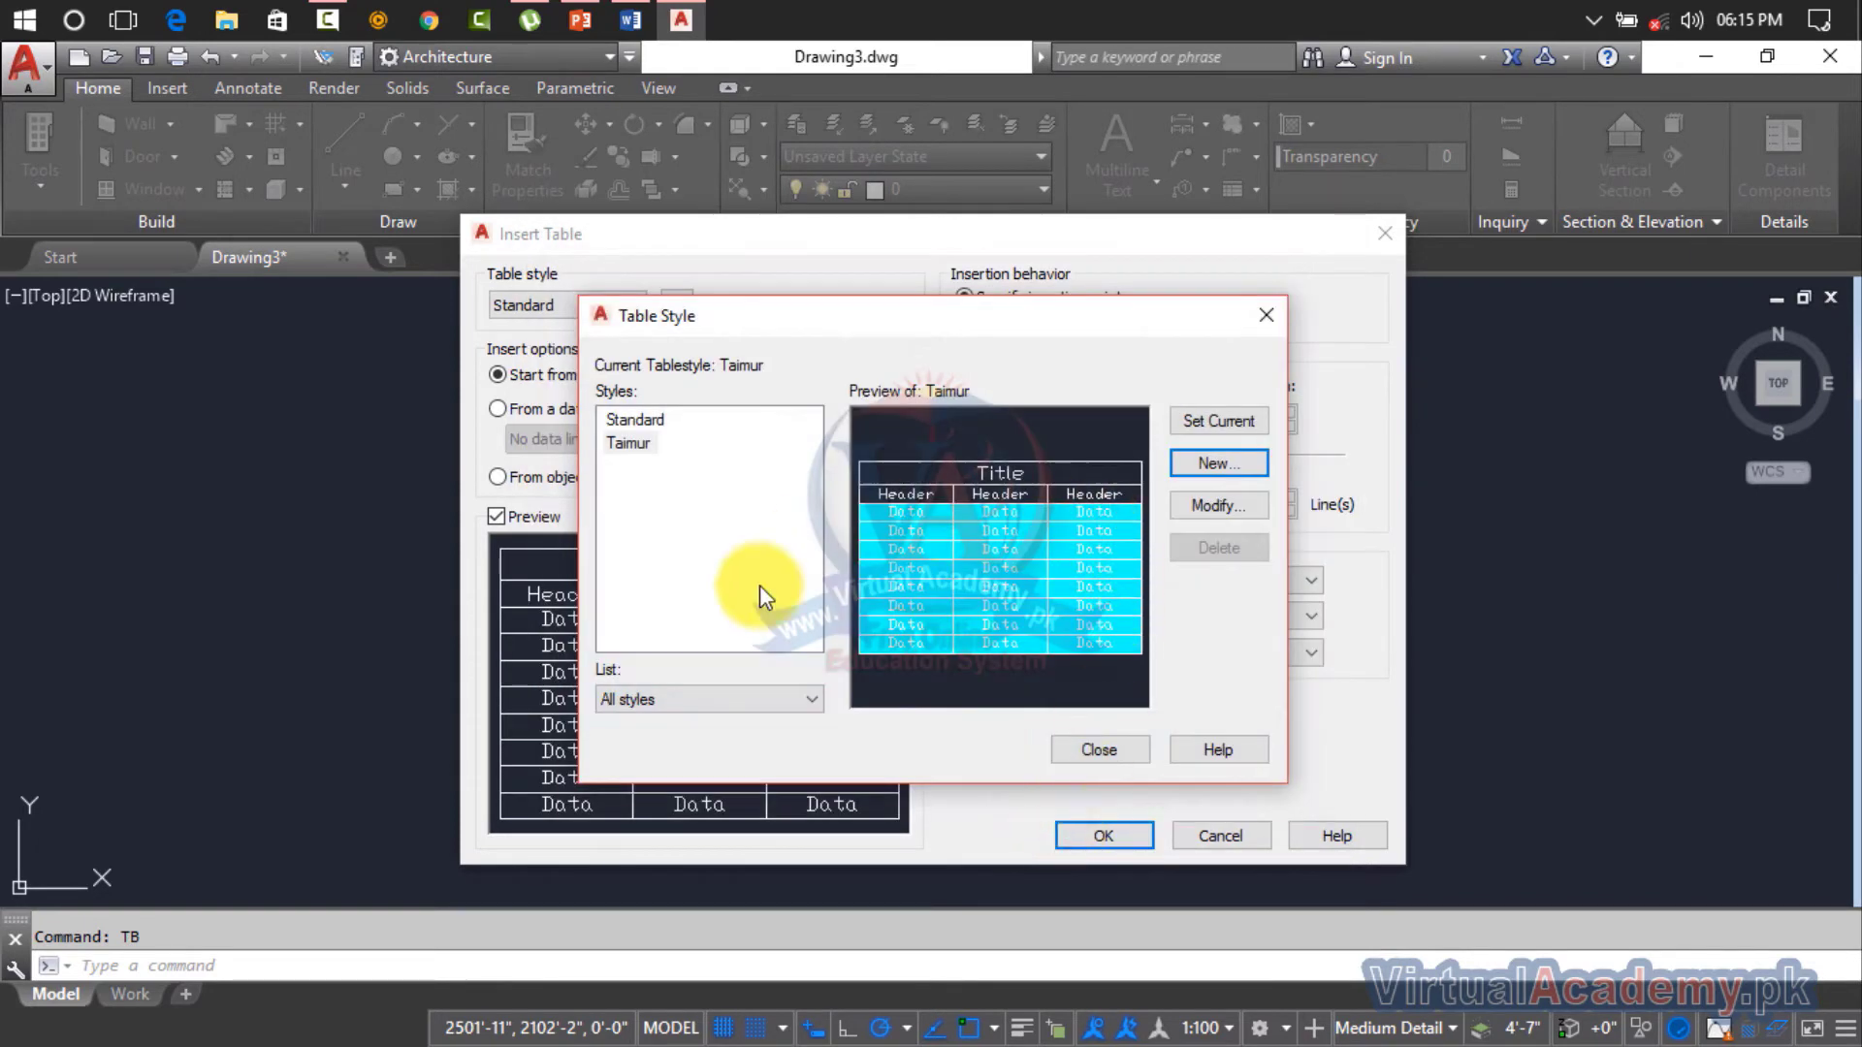
left_click(628, 443)
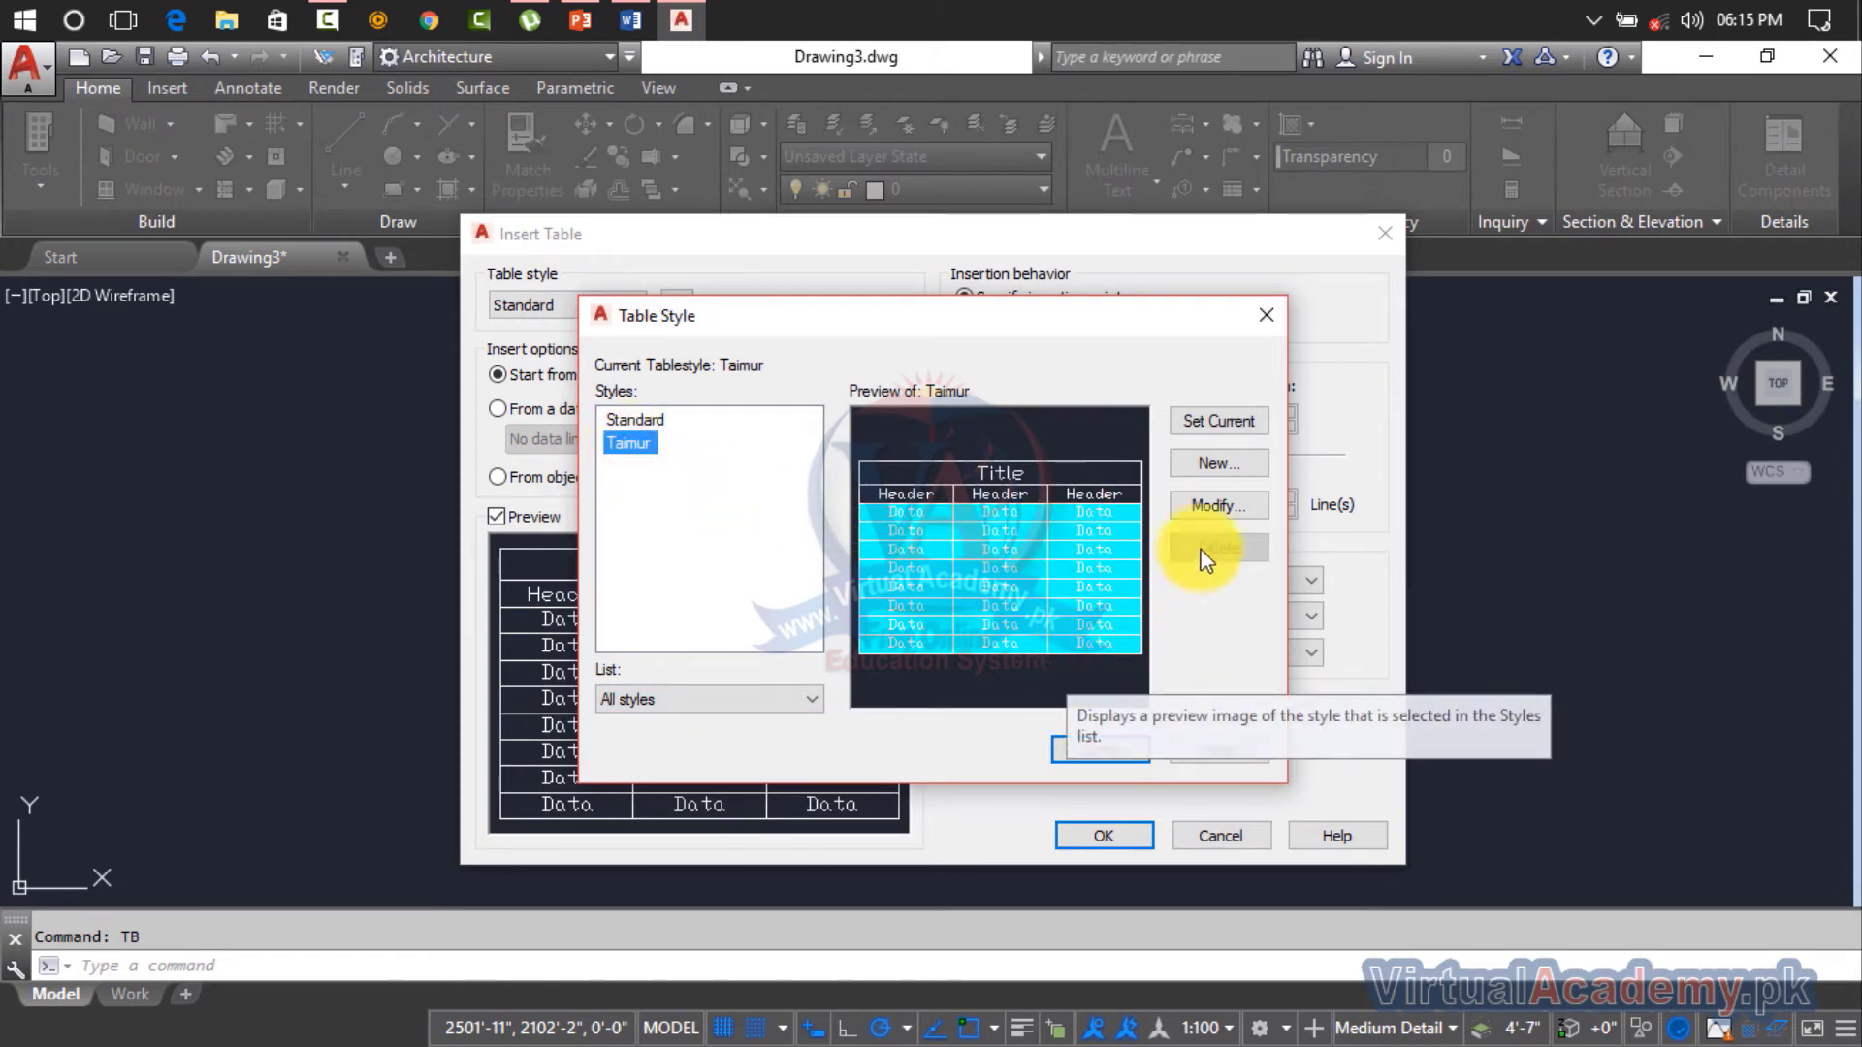
Step: Close the table style manager and choose the new custom style for the table being inserted
left_click(1101, 751)
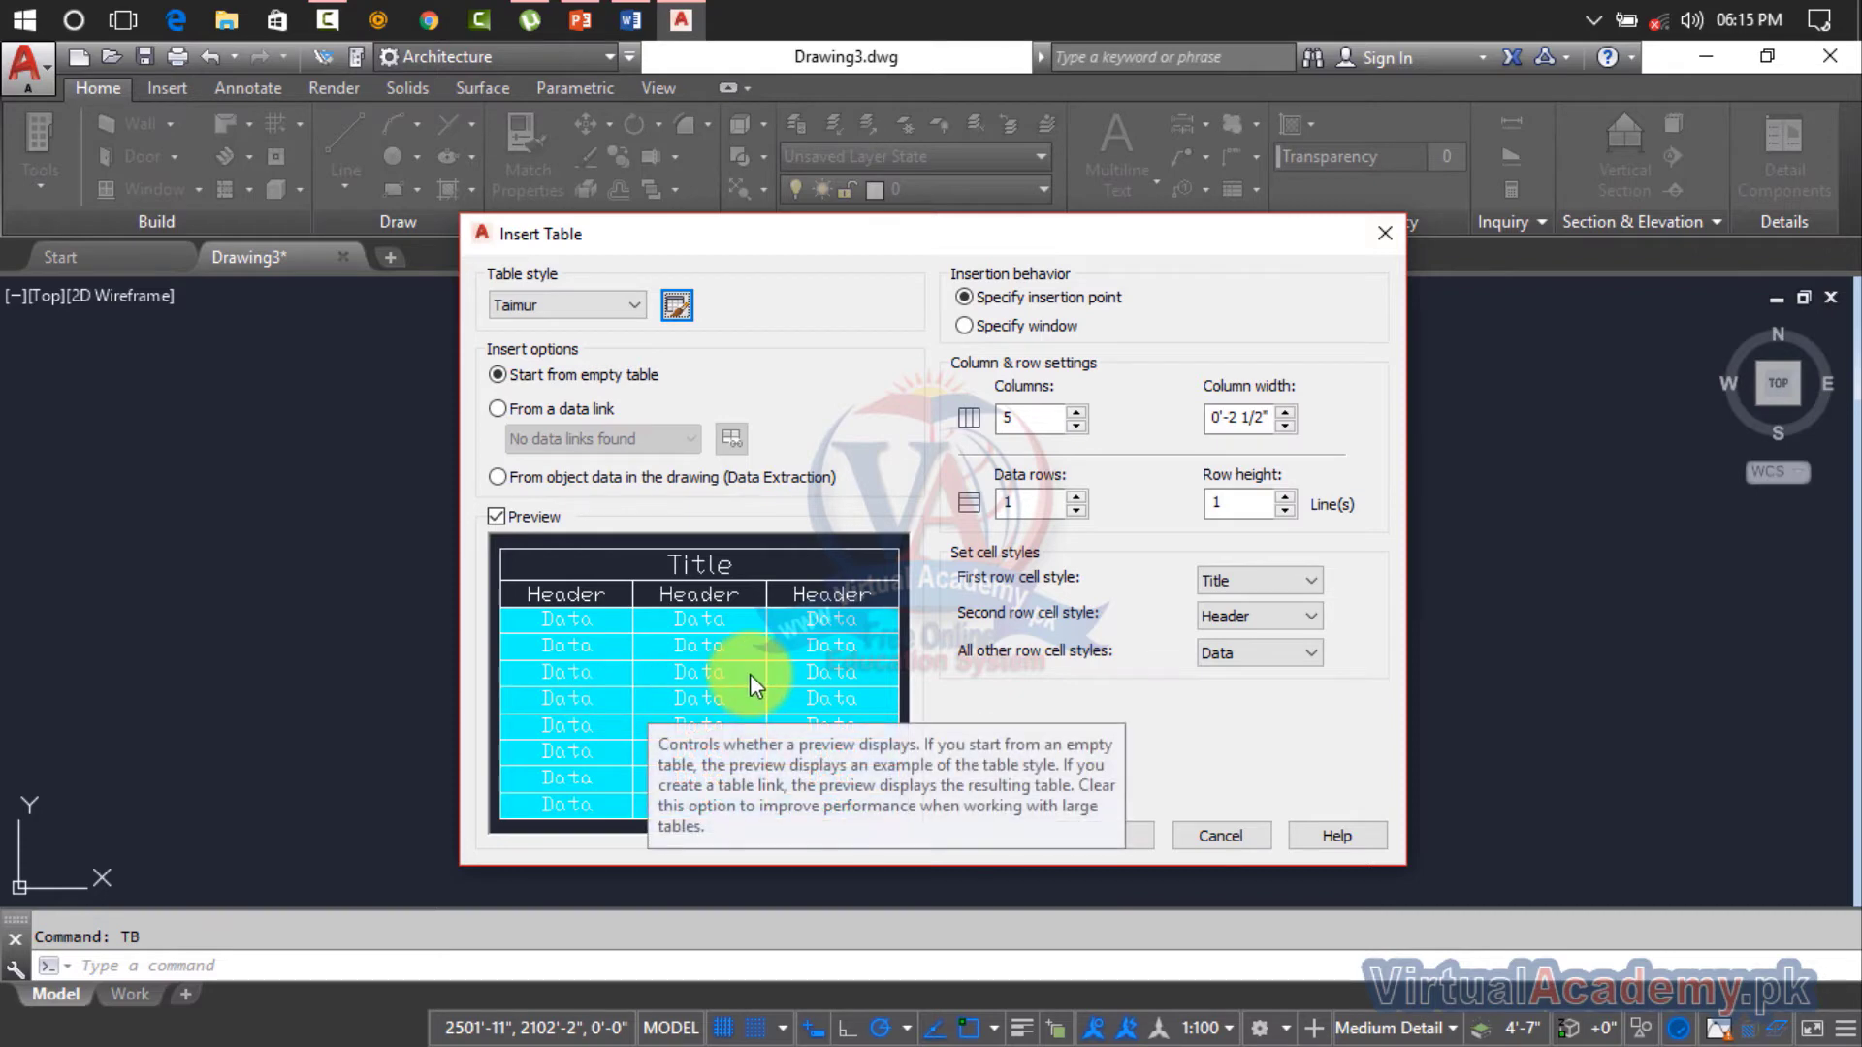
left_click(568, 309)
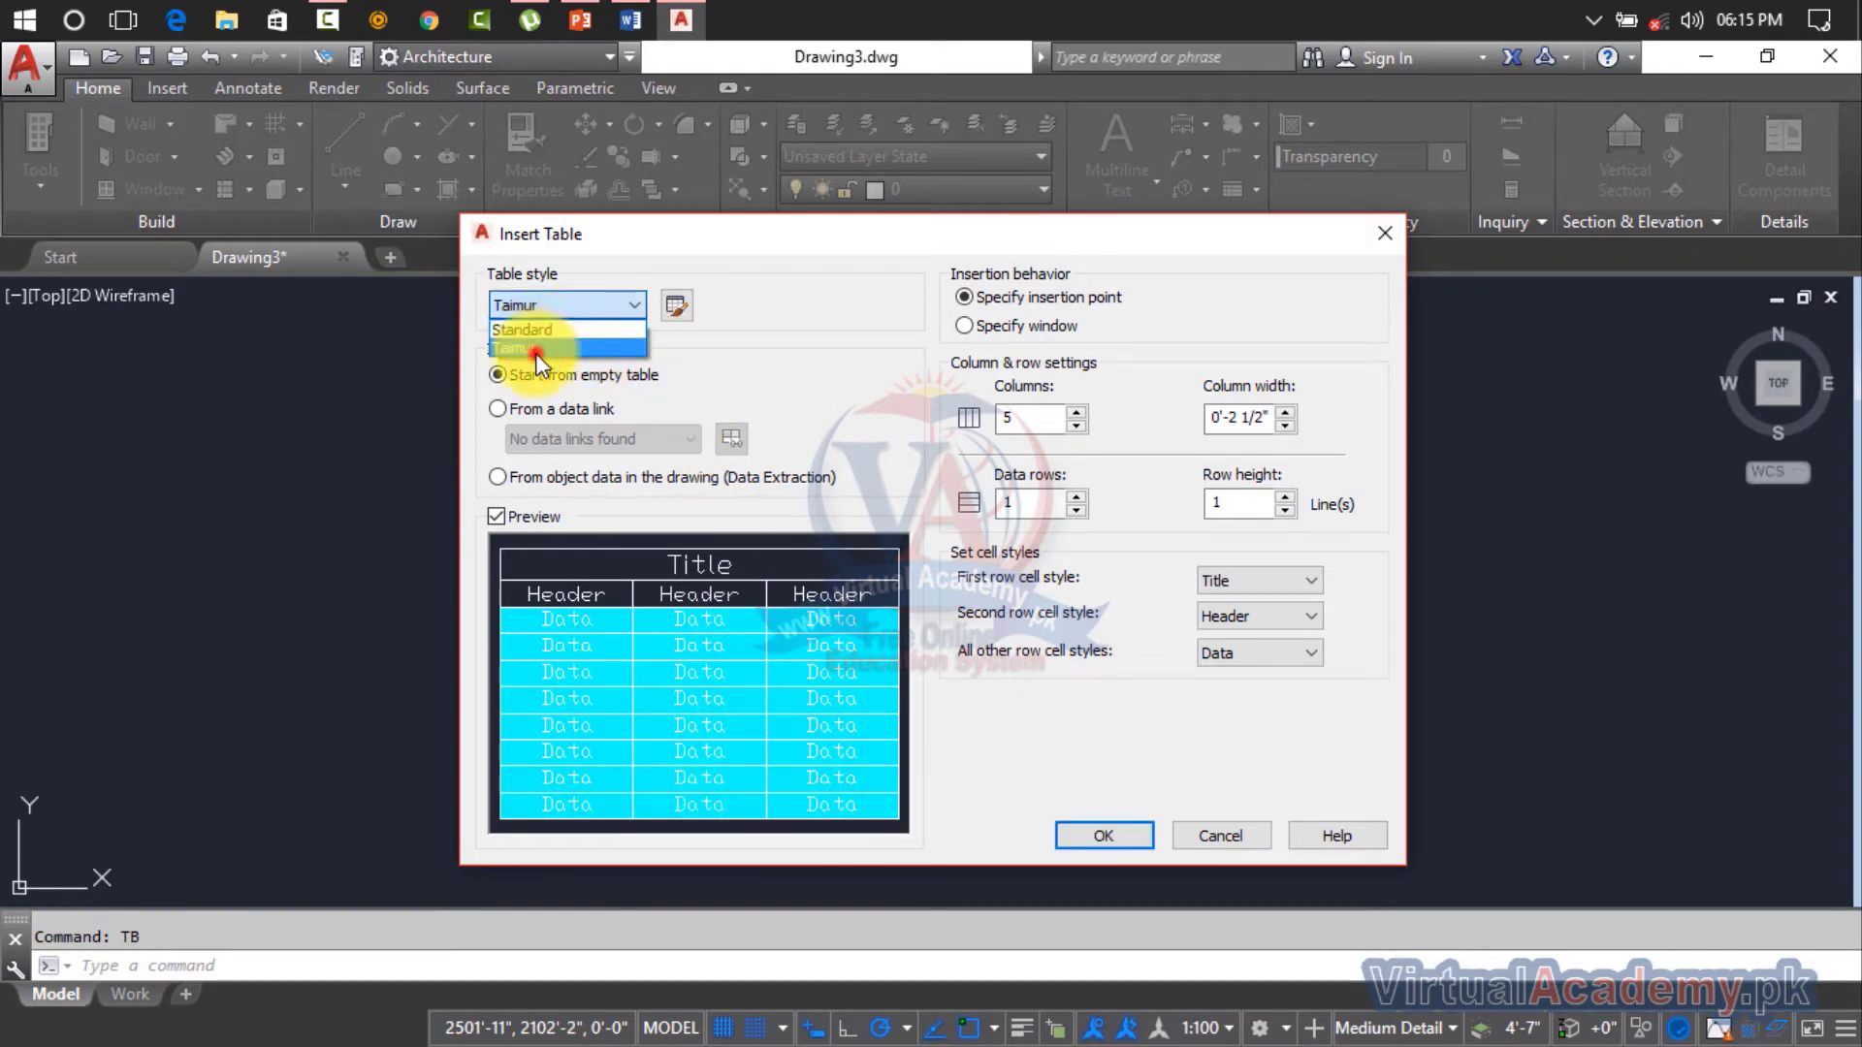
left_click(535, 351)
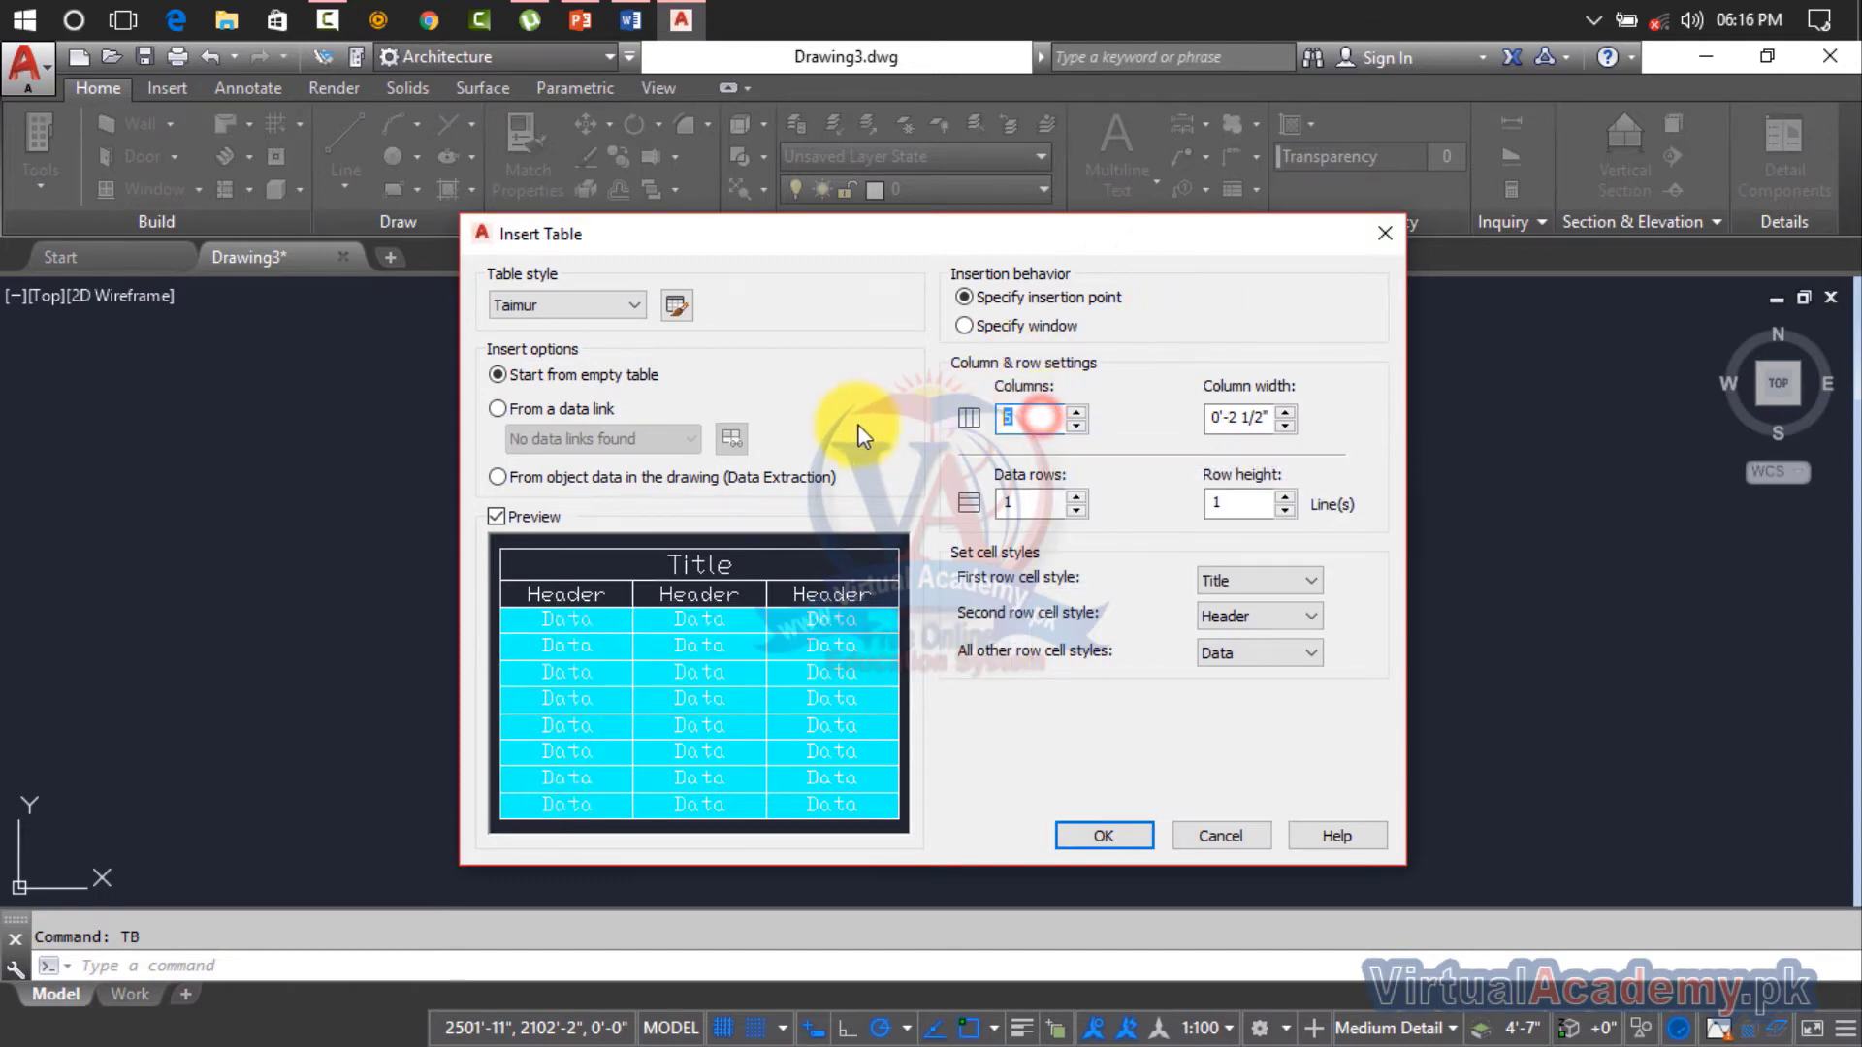
Step: Set the table to 4 columns and 5 data rows
double_click(1009, 417)
left_click(1071, 422)
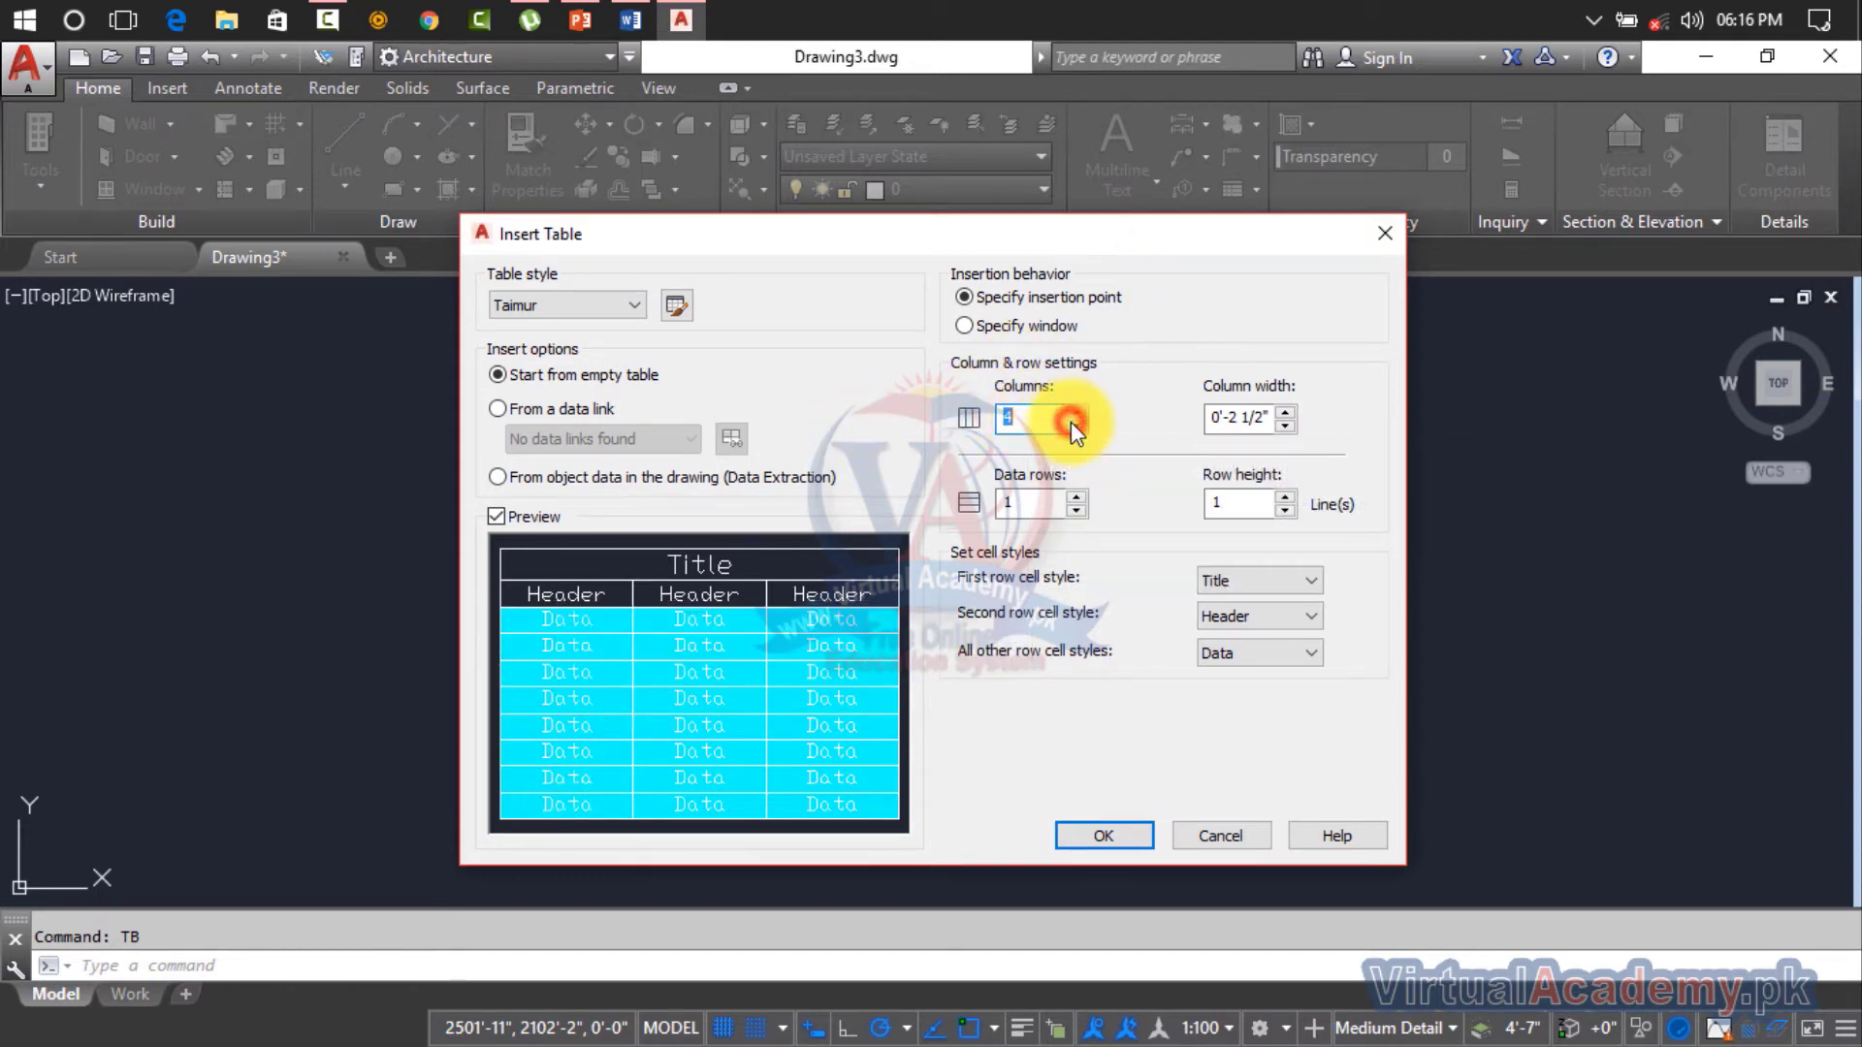
left_click(1080, 495)
left_click(1080, 494)
left_click(1080, 495)
left_click(1080, 494)
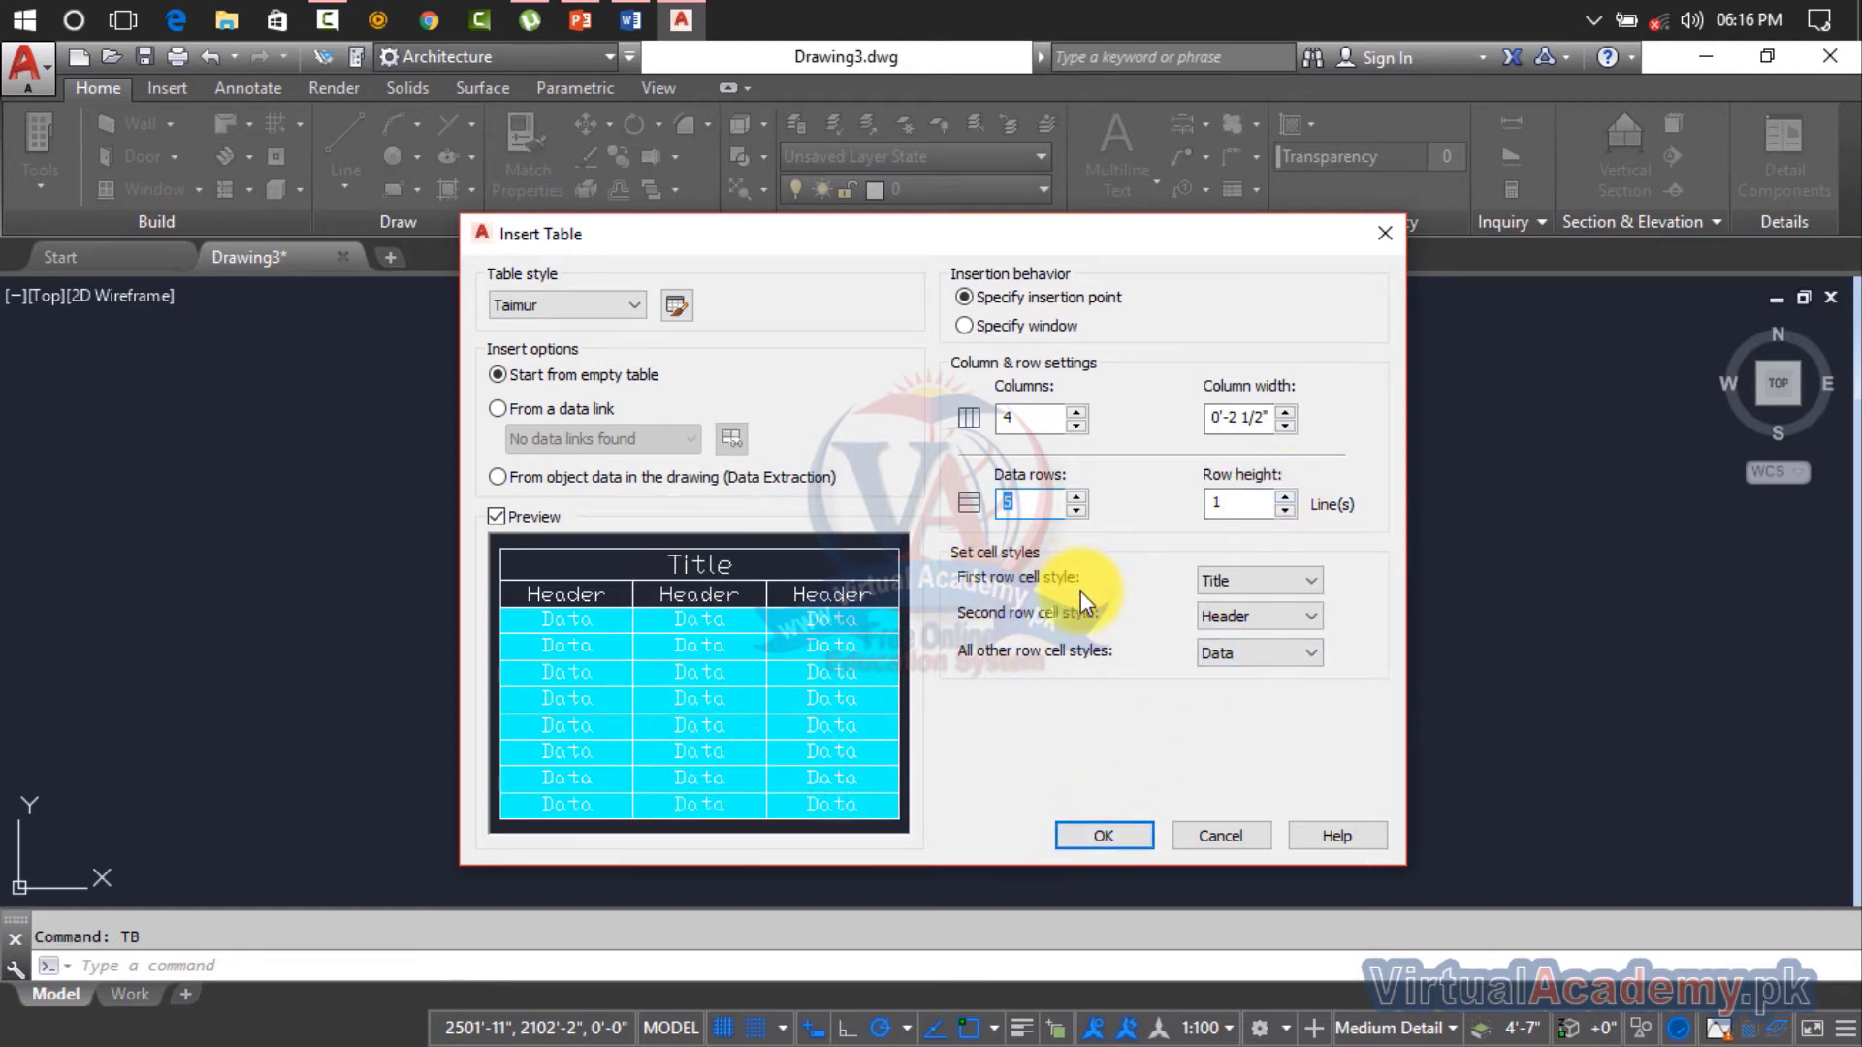
Step: Try the Header and Data cell styles on the table's first row, and return it to Title
left_click(1233, 580)
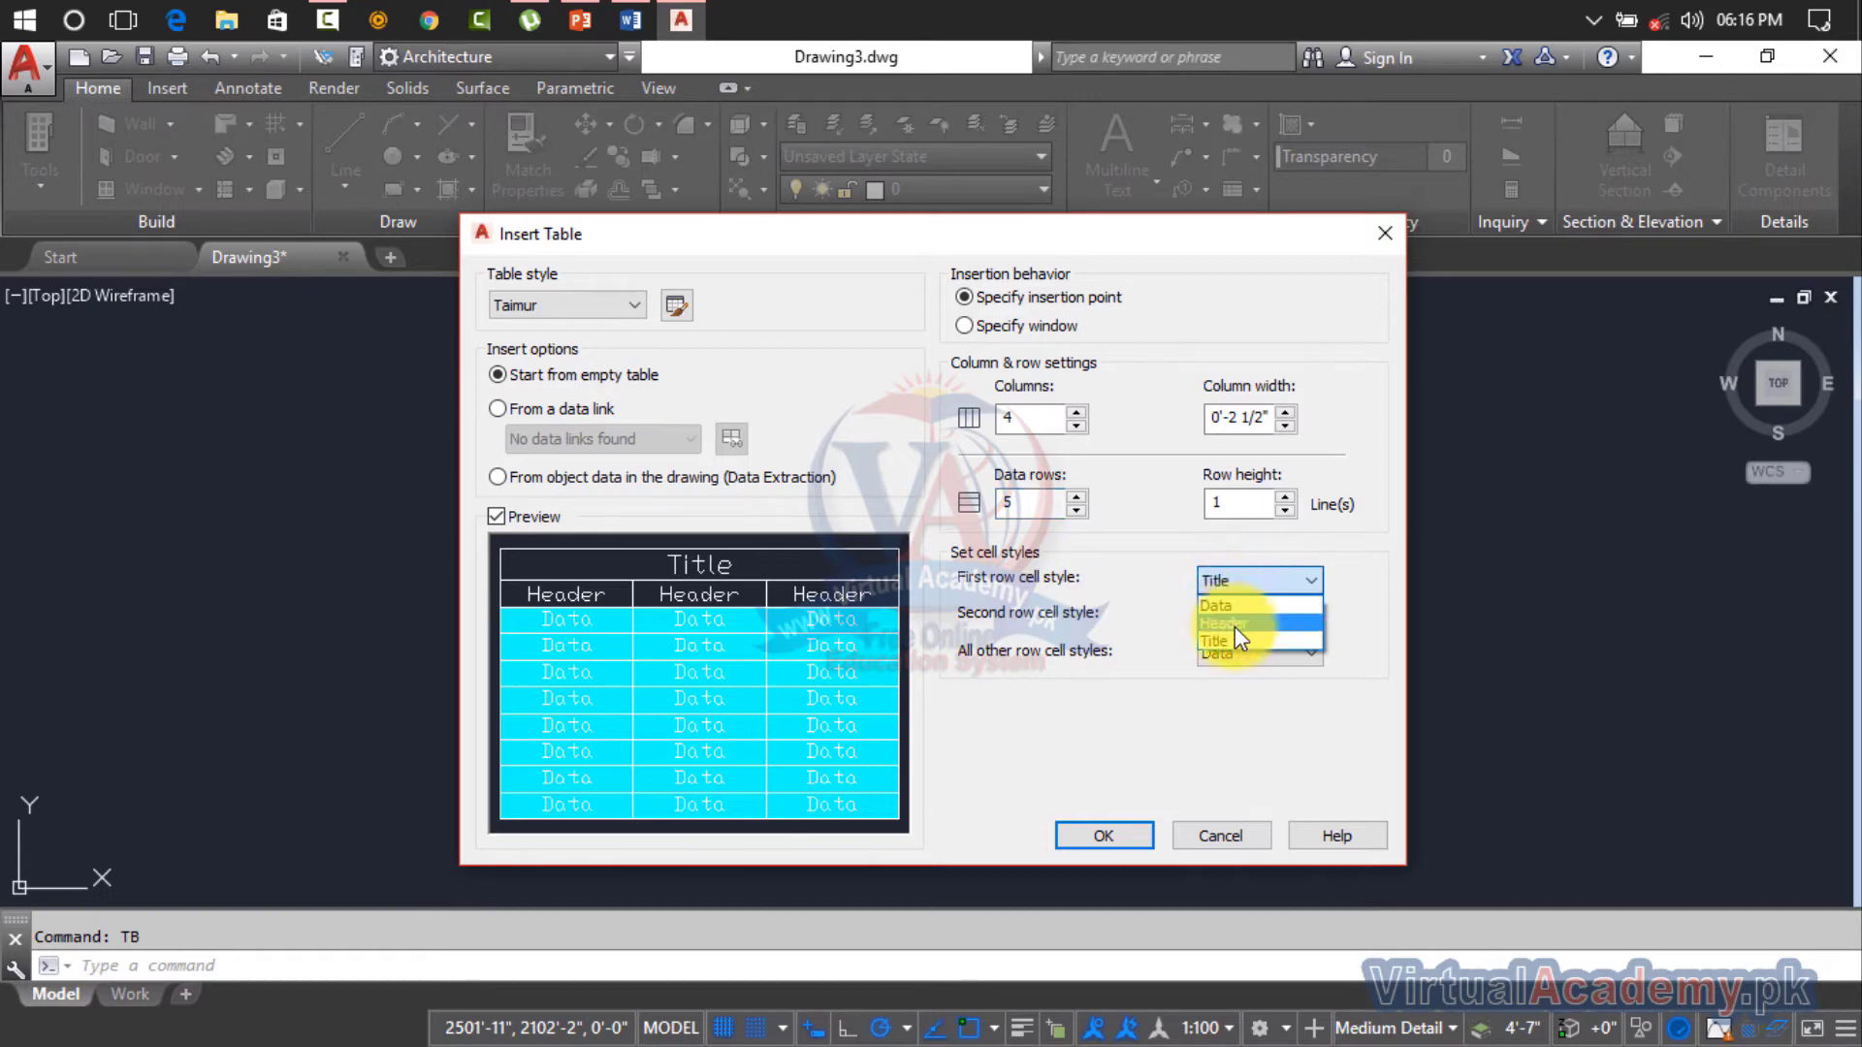
left_click(1235, 626)
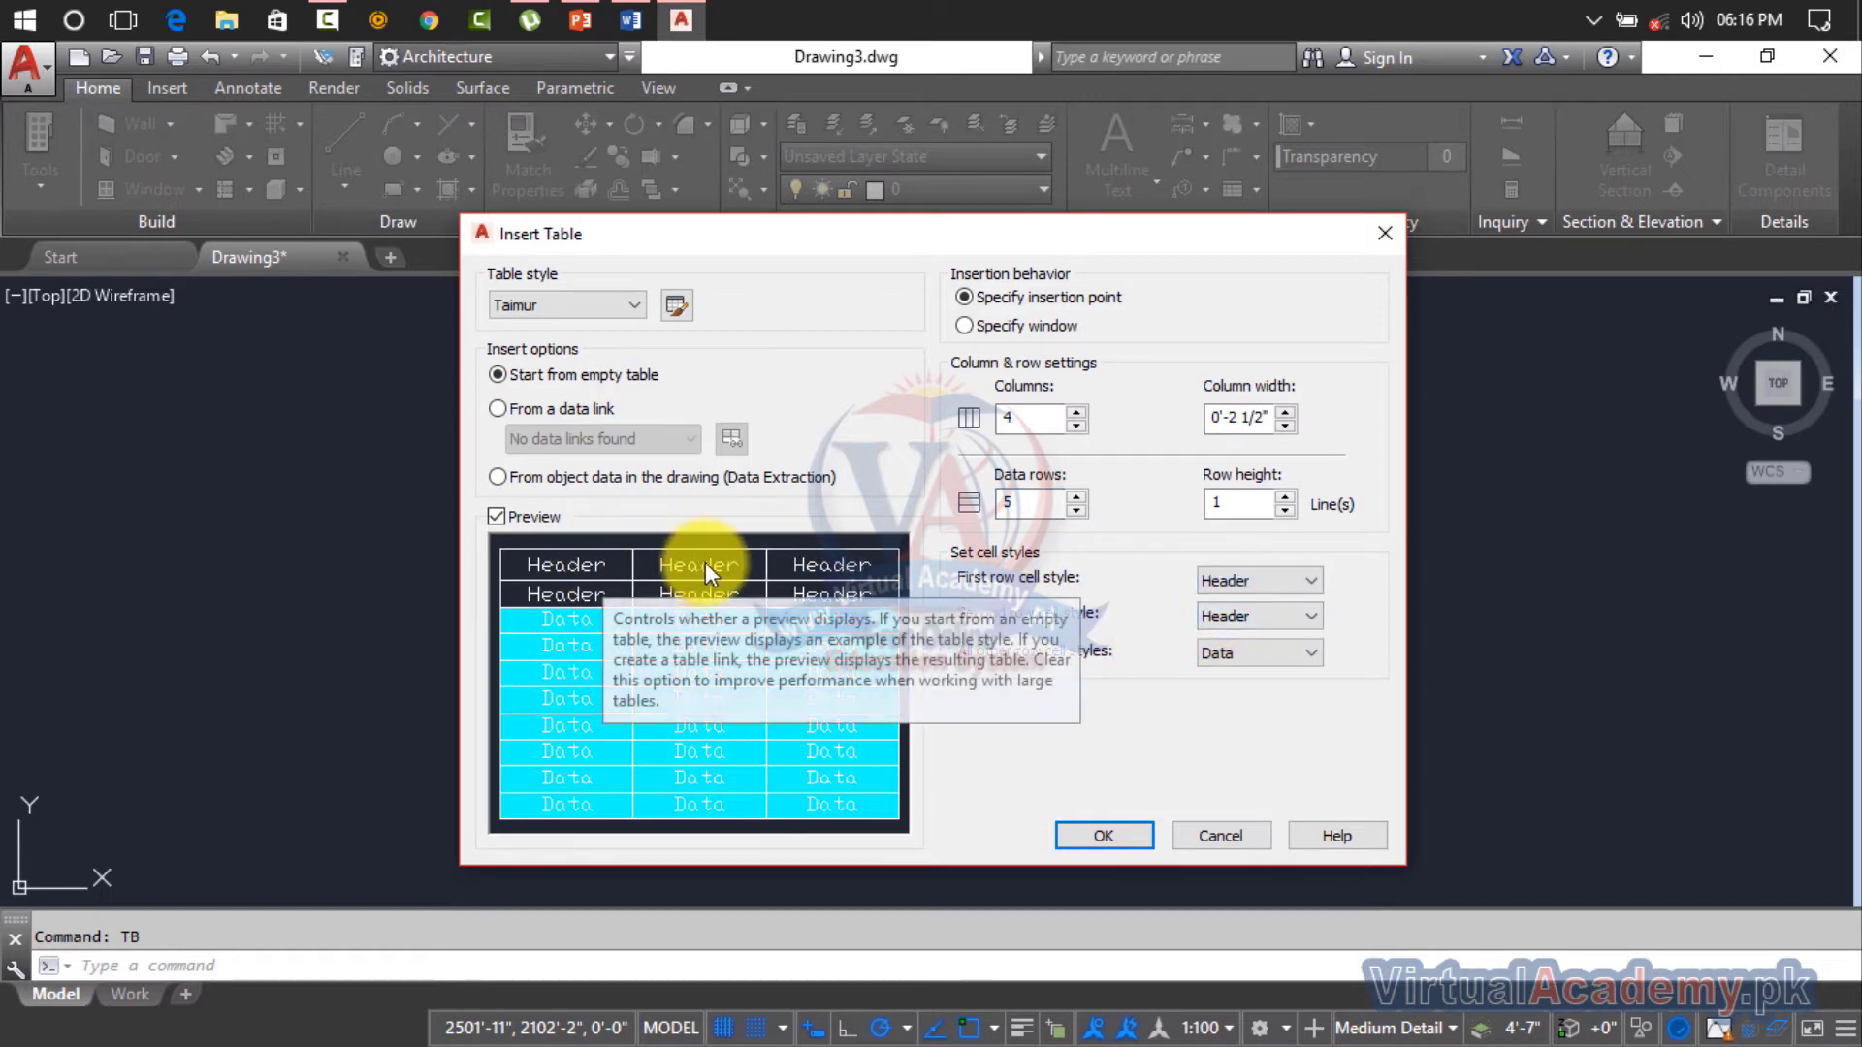
left_click(1207, 586)
left_click(1213, 602)
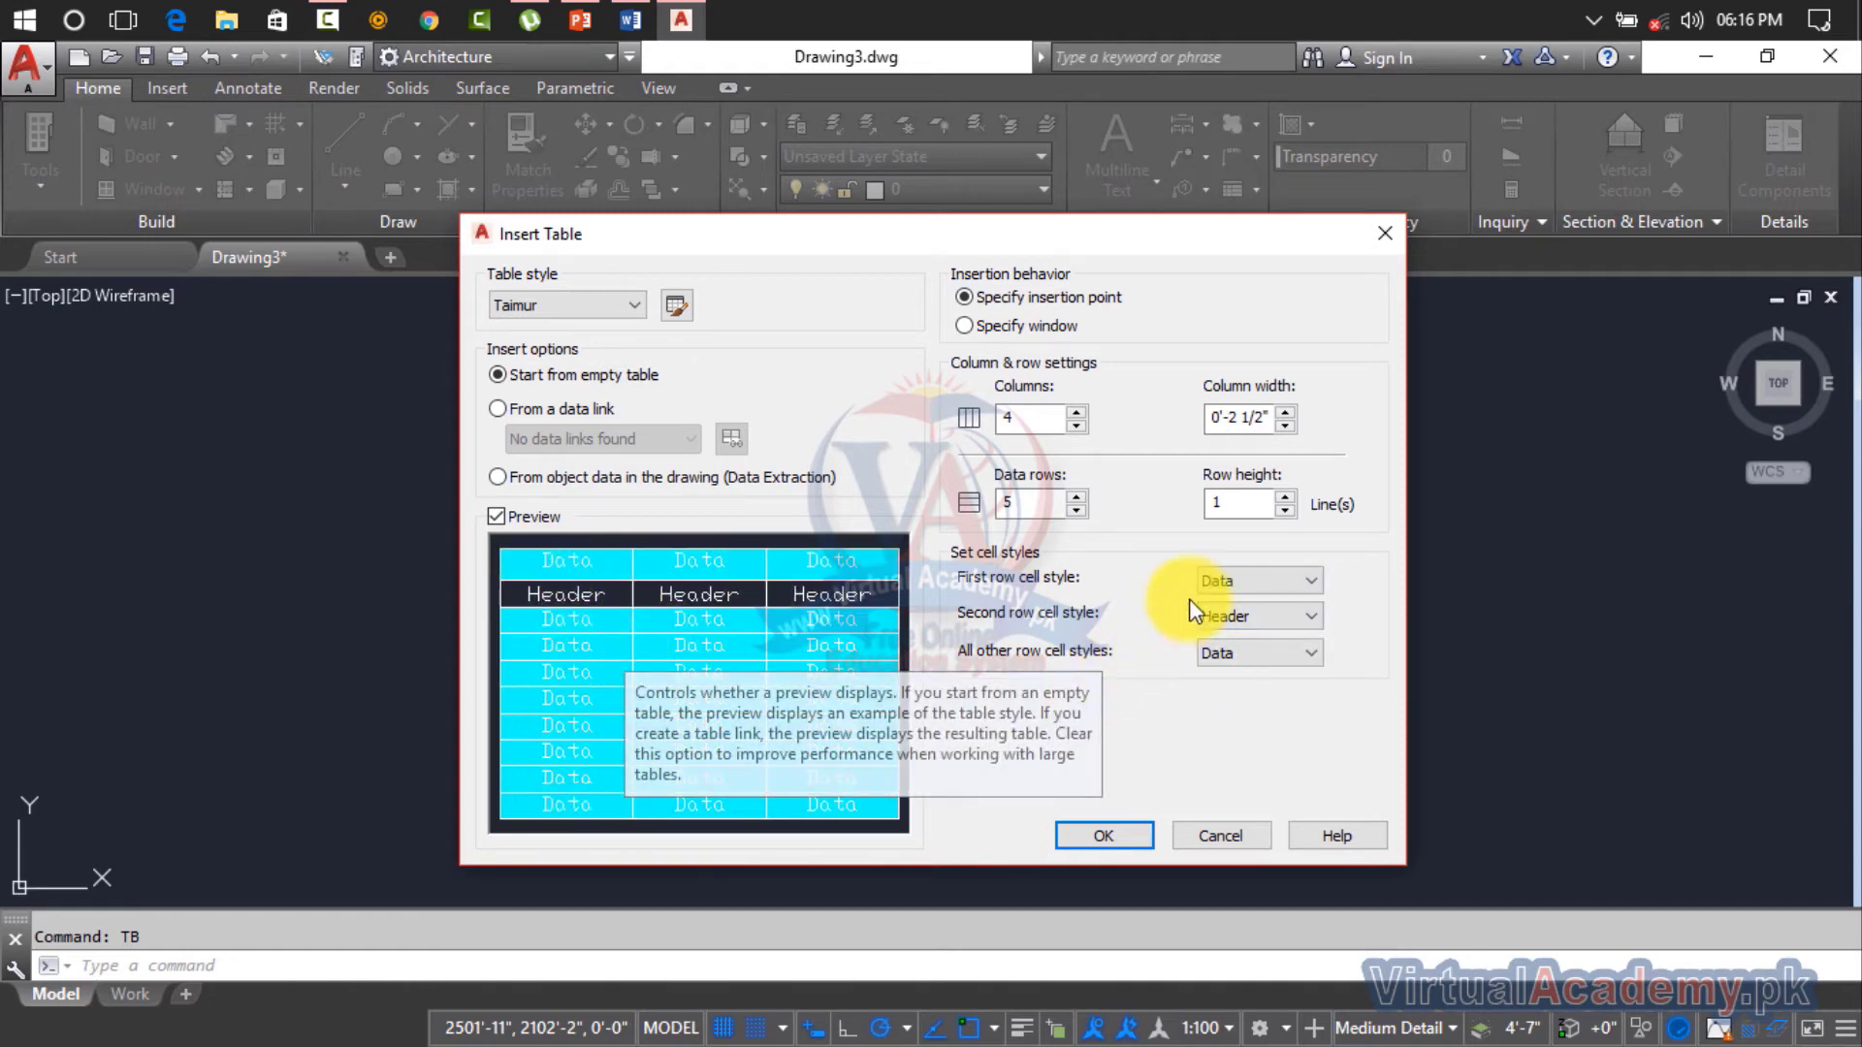
left_click(1224, 582)
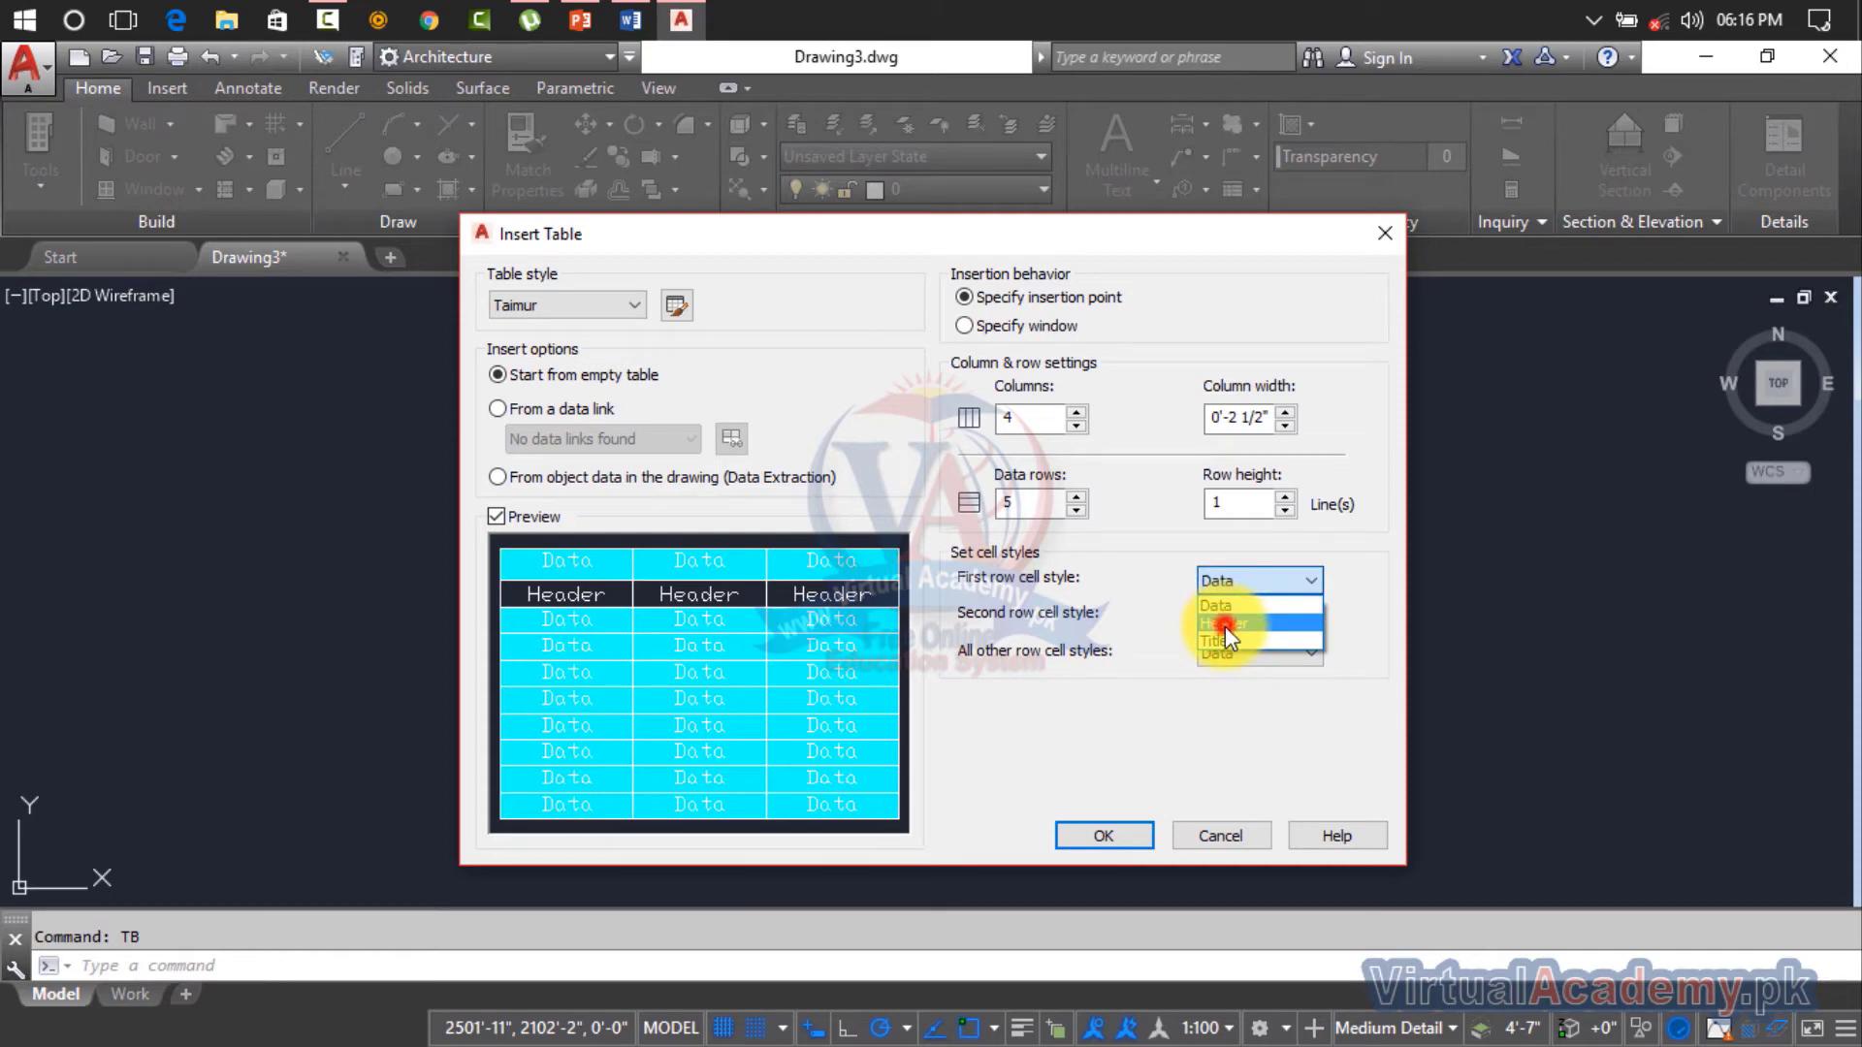
left_click(1225, 625)
left_click(1260, 583)
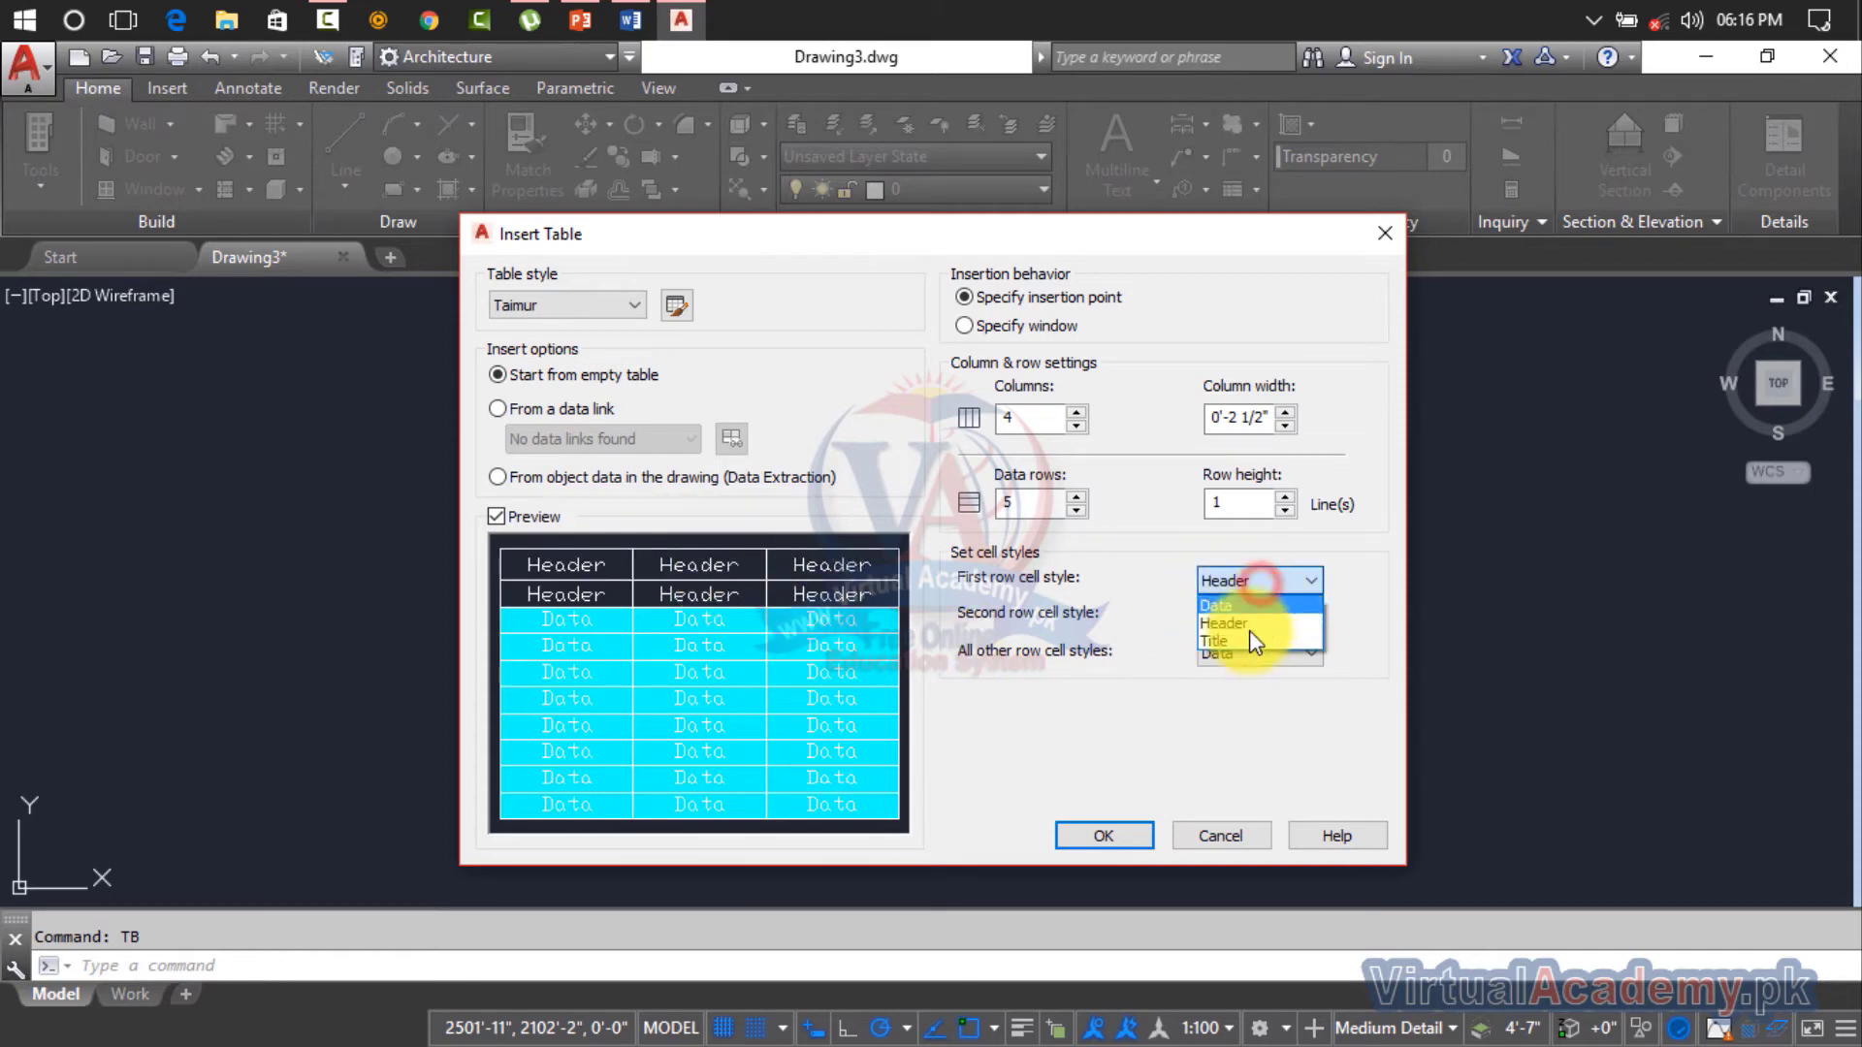
left_click(1249, 642)
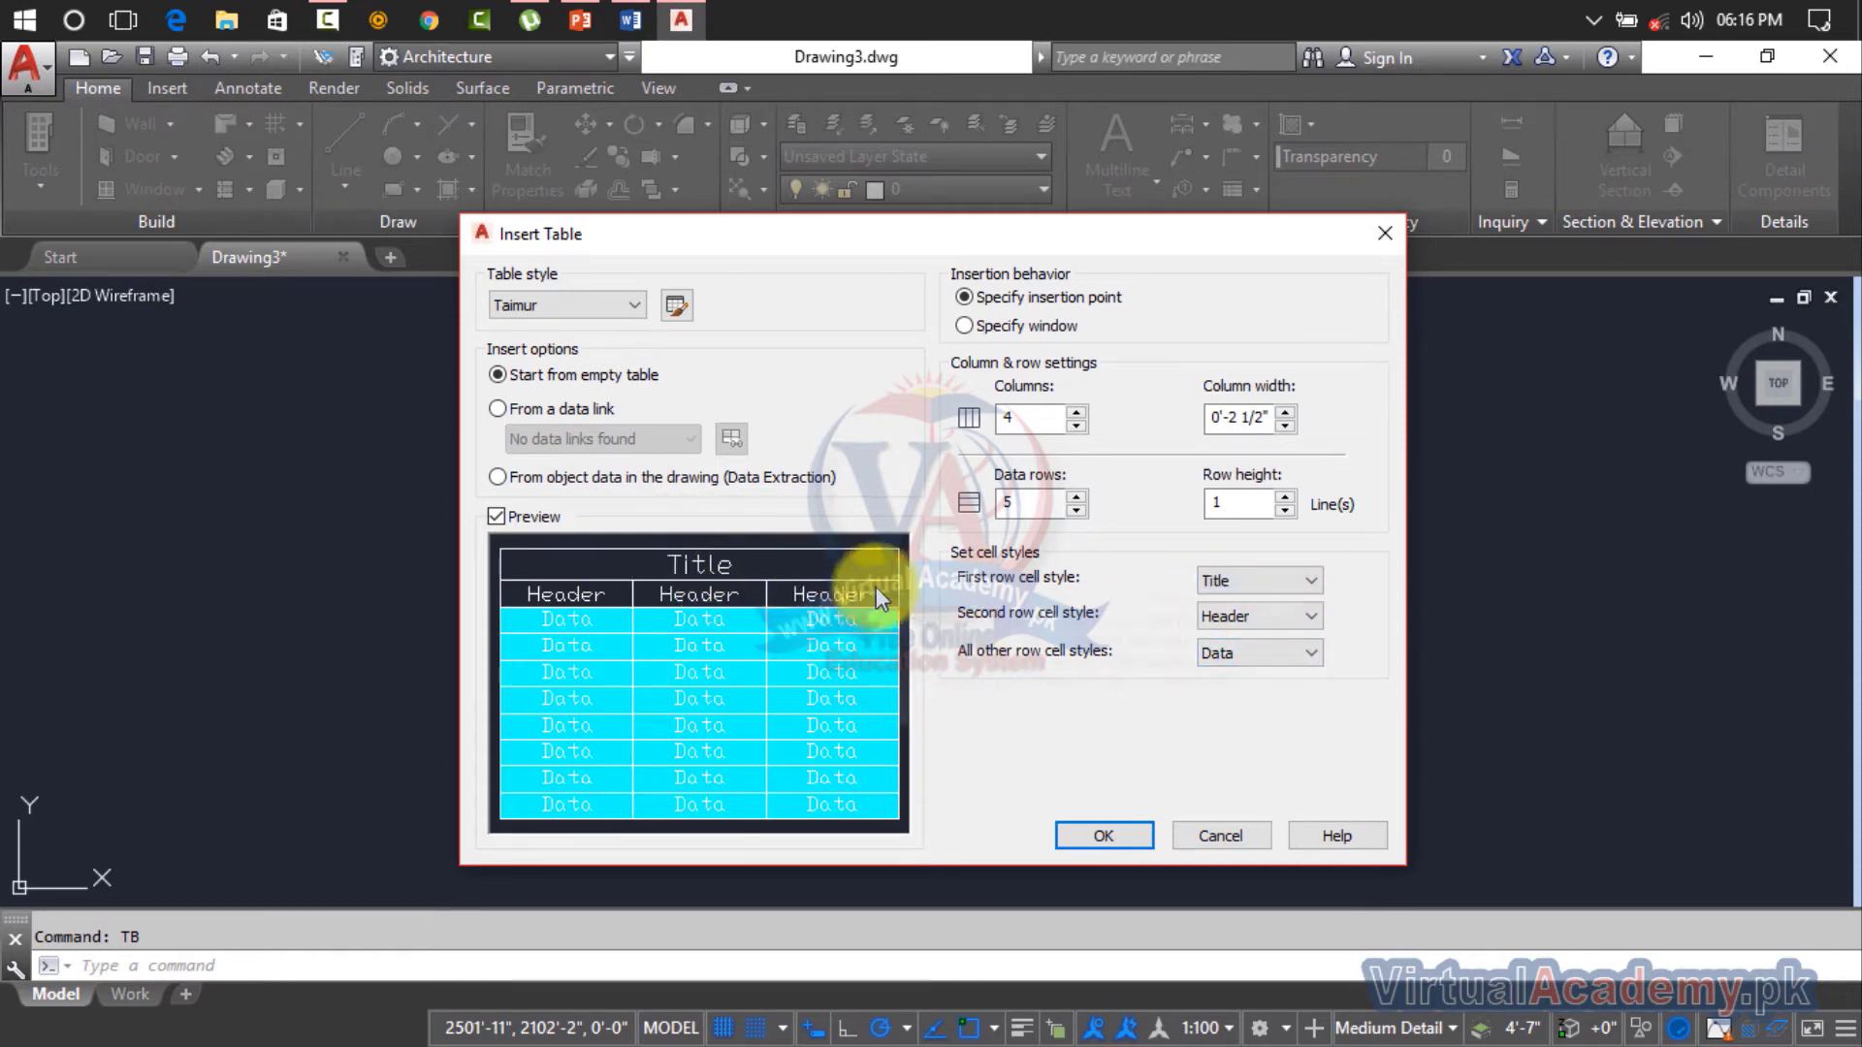
Step: Try the Data cell style on the table's second row, and return it to Header
left_click(1222, 623)
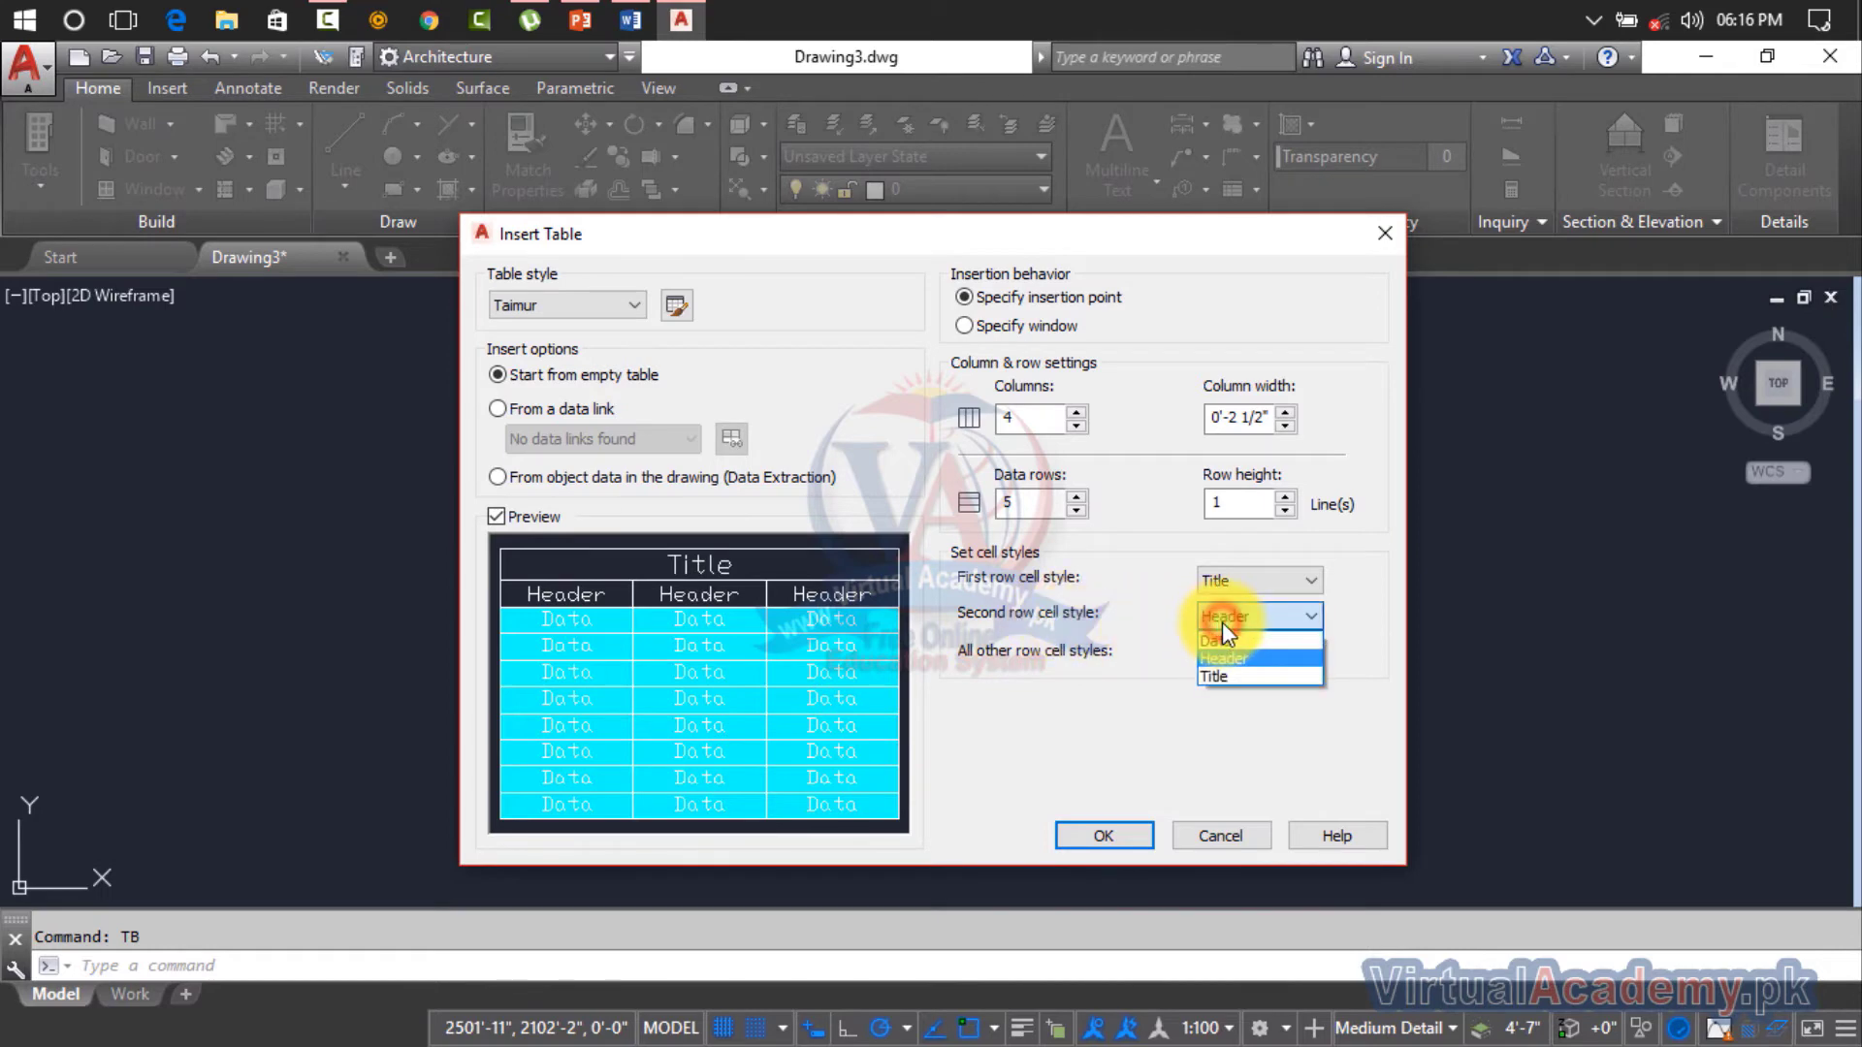
left_click(1222, 640)
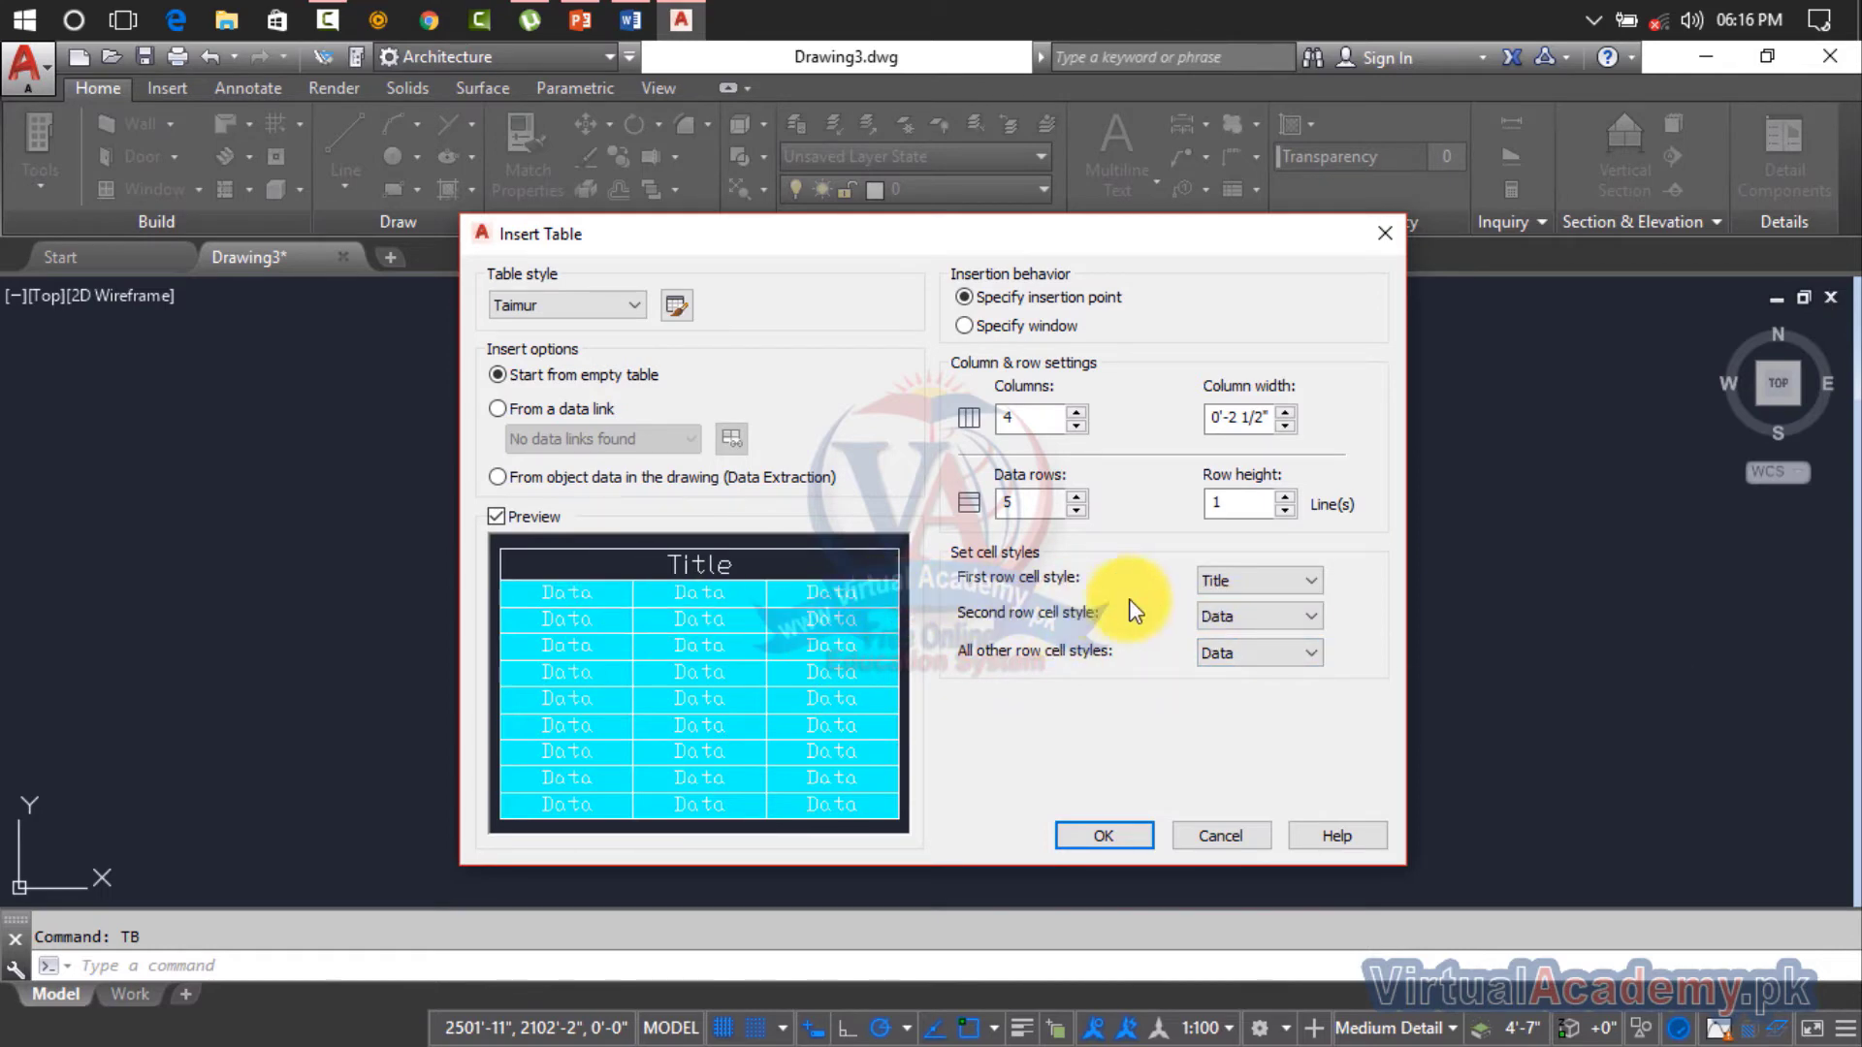
left_click(1216, 616)
left_click(1203, 662)
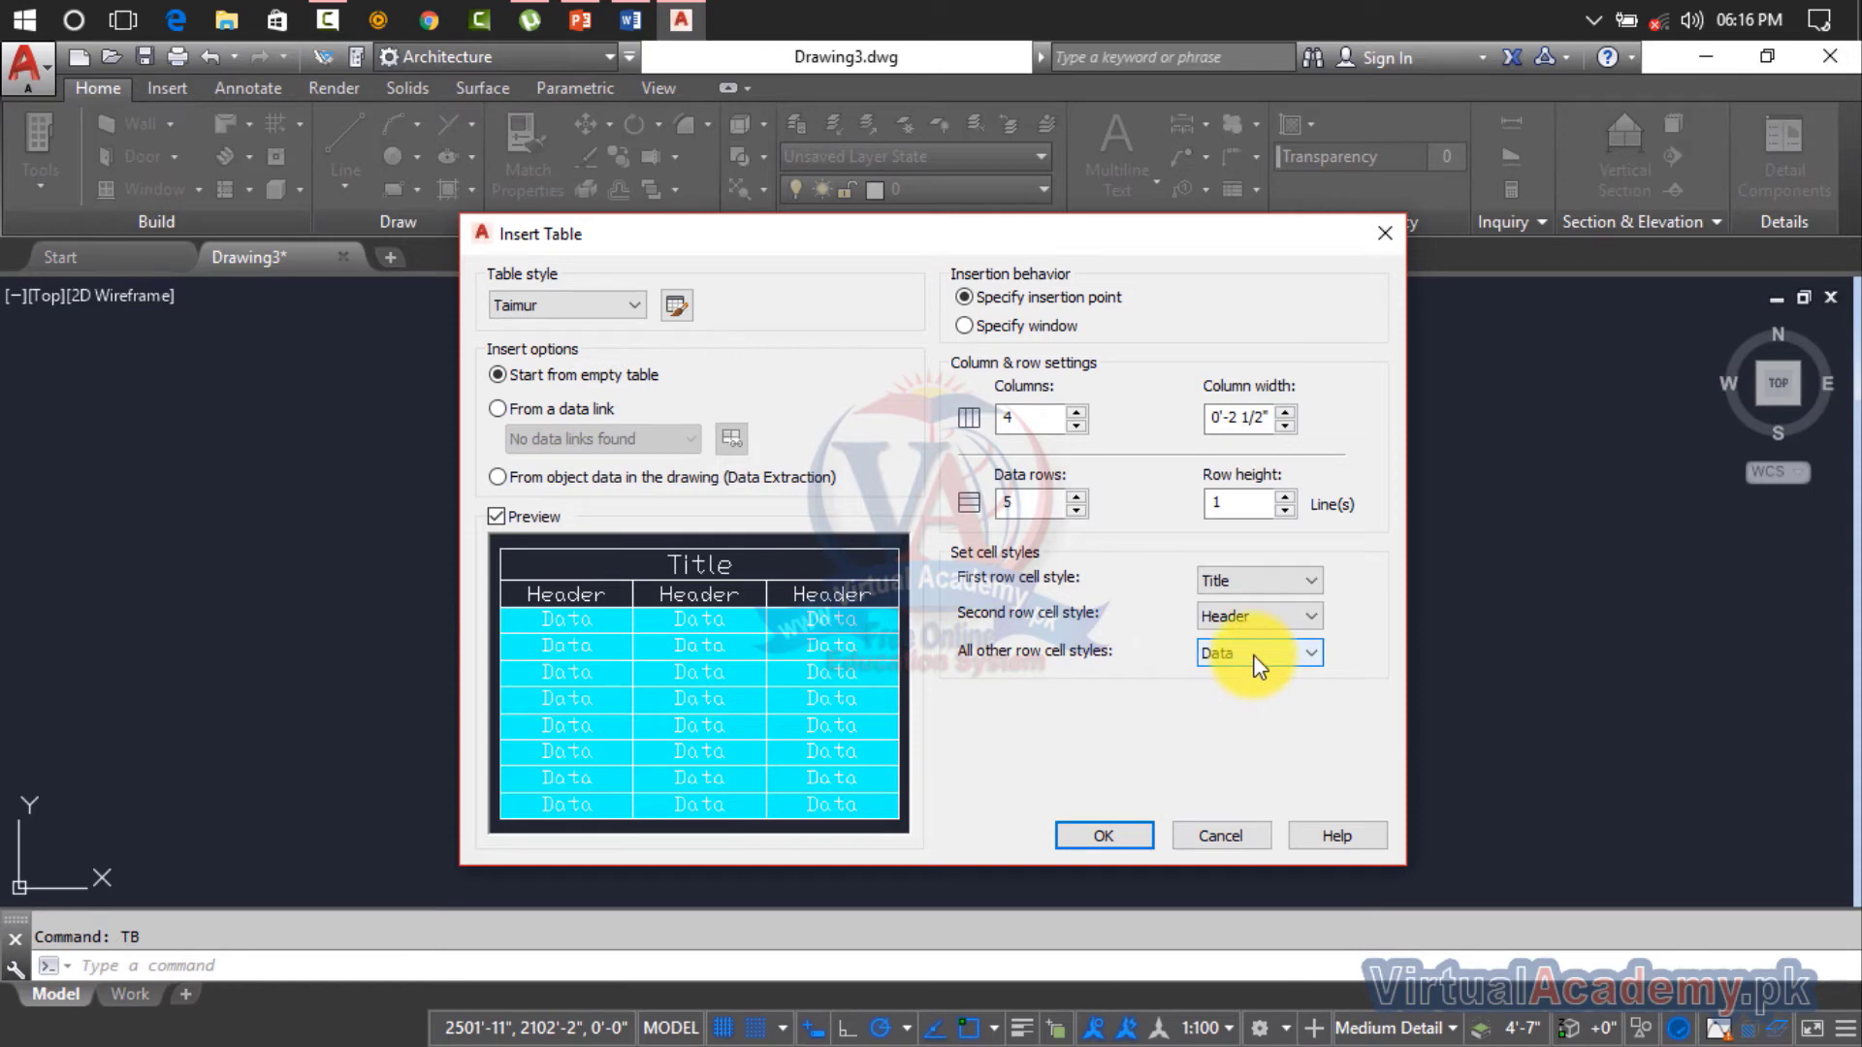
Step: Confirm the table settings, place the cyan table in the empty drawing and leave its title cell blank
left_click(1100, 836)
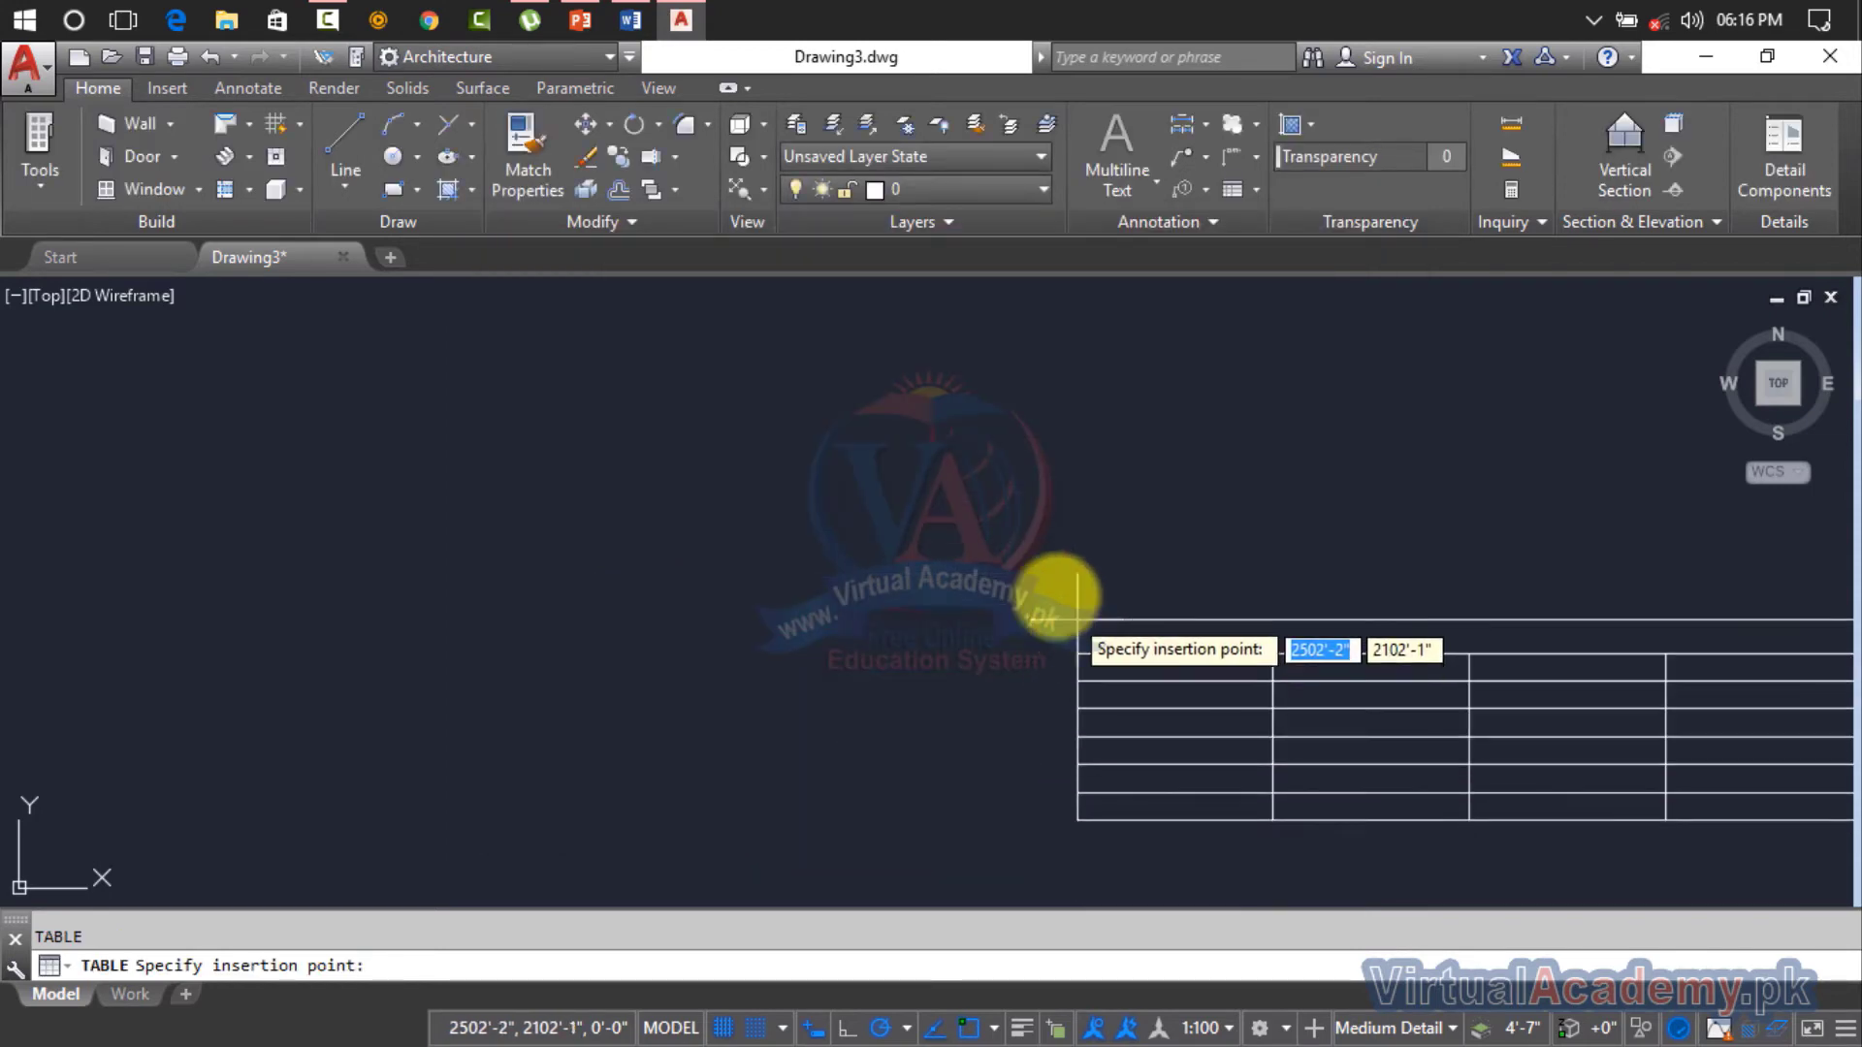
left_click(603, 469)
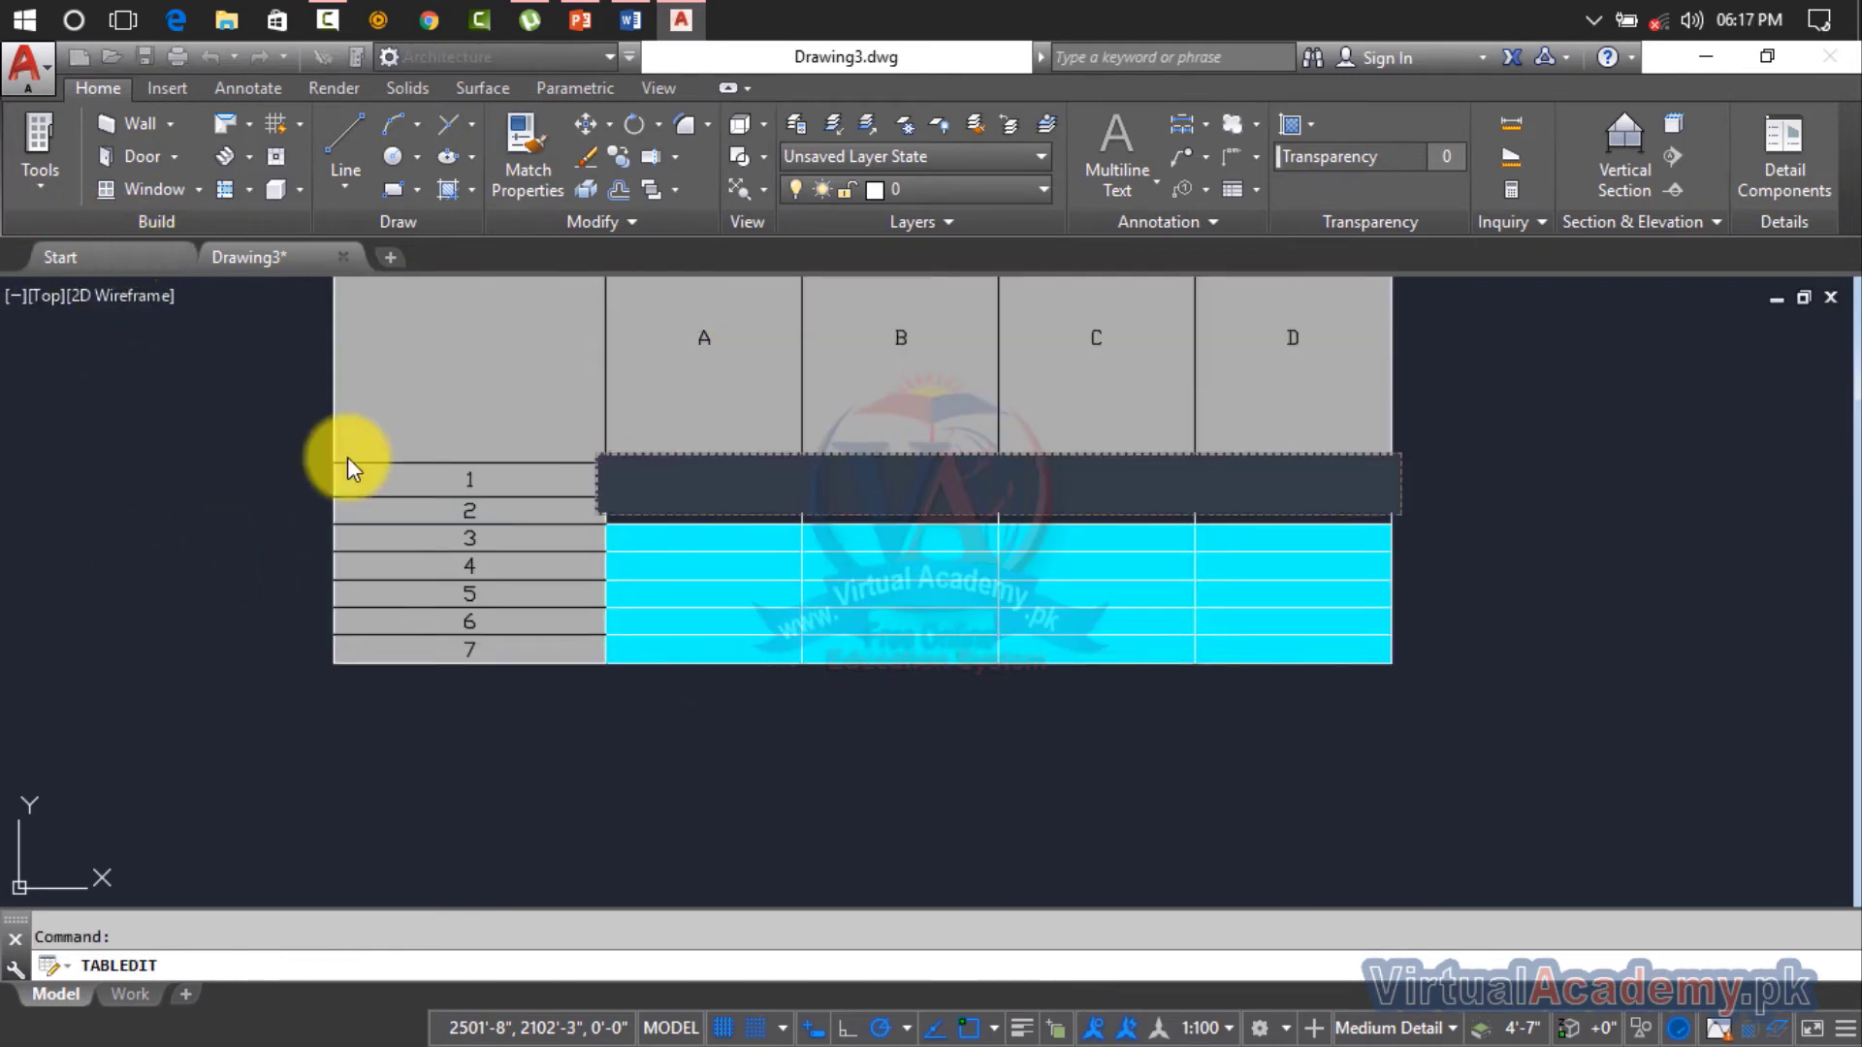
left_click(935, 741)
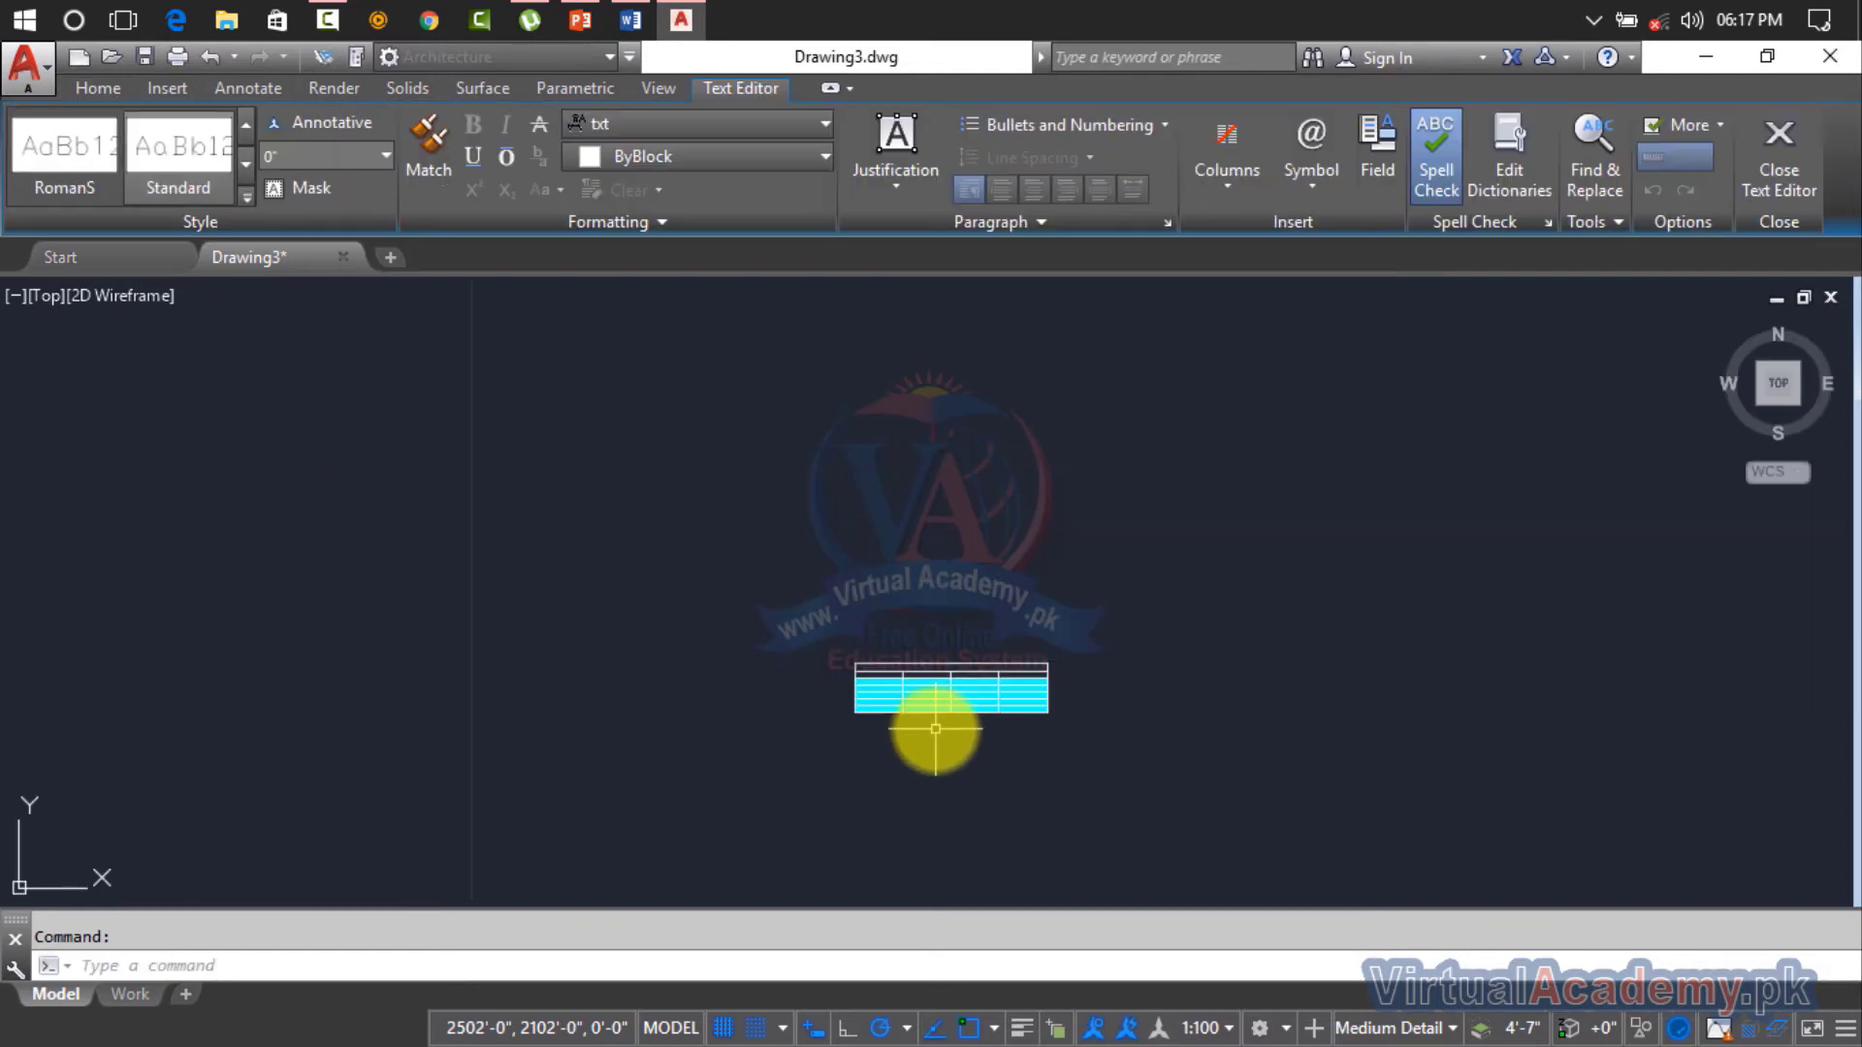
Step: Insert a second table in the Standard style to the right of the cyan table, leaving its title cell blank
middle_click_drag(935, 731, 548, 589)
scroll(673, 524, "up", 2)
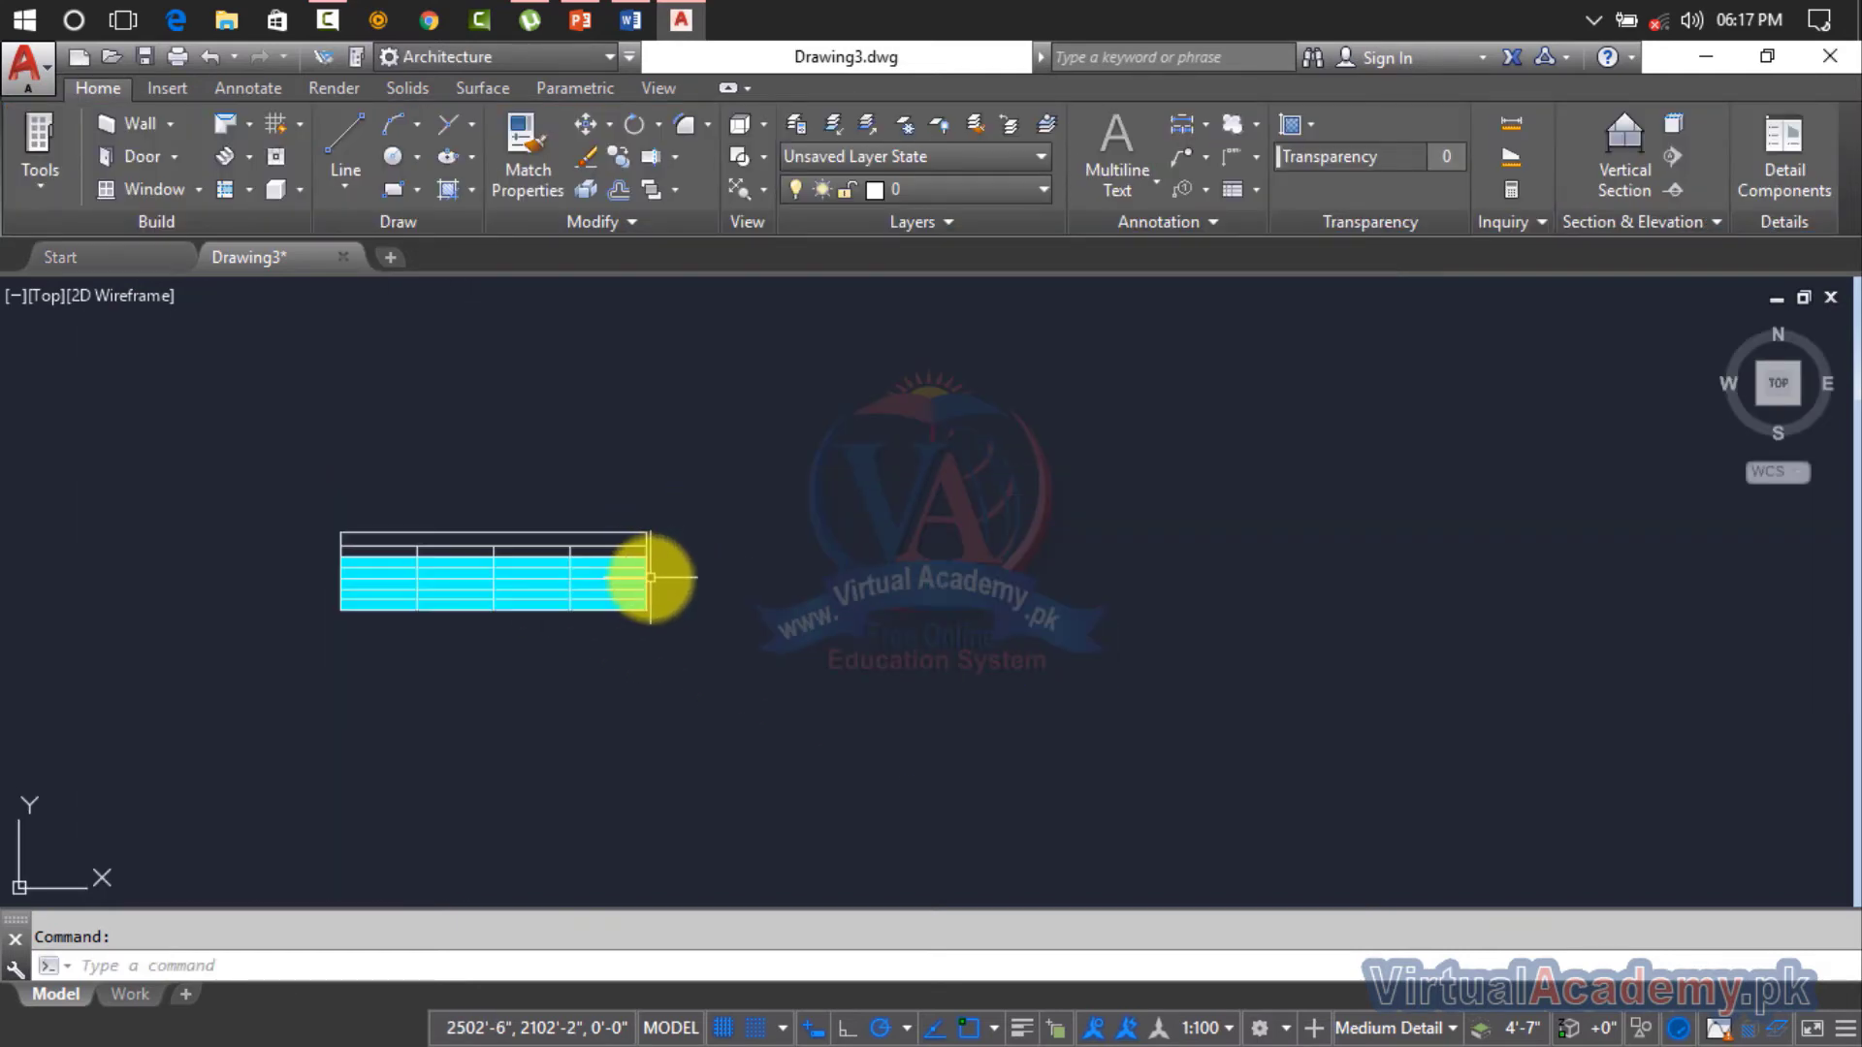
scroll(657, 569, "up", 2)
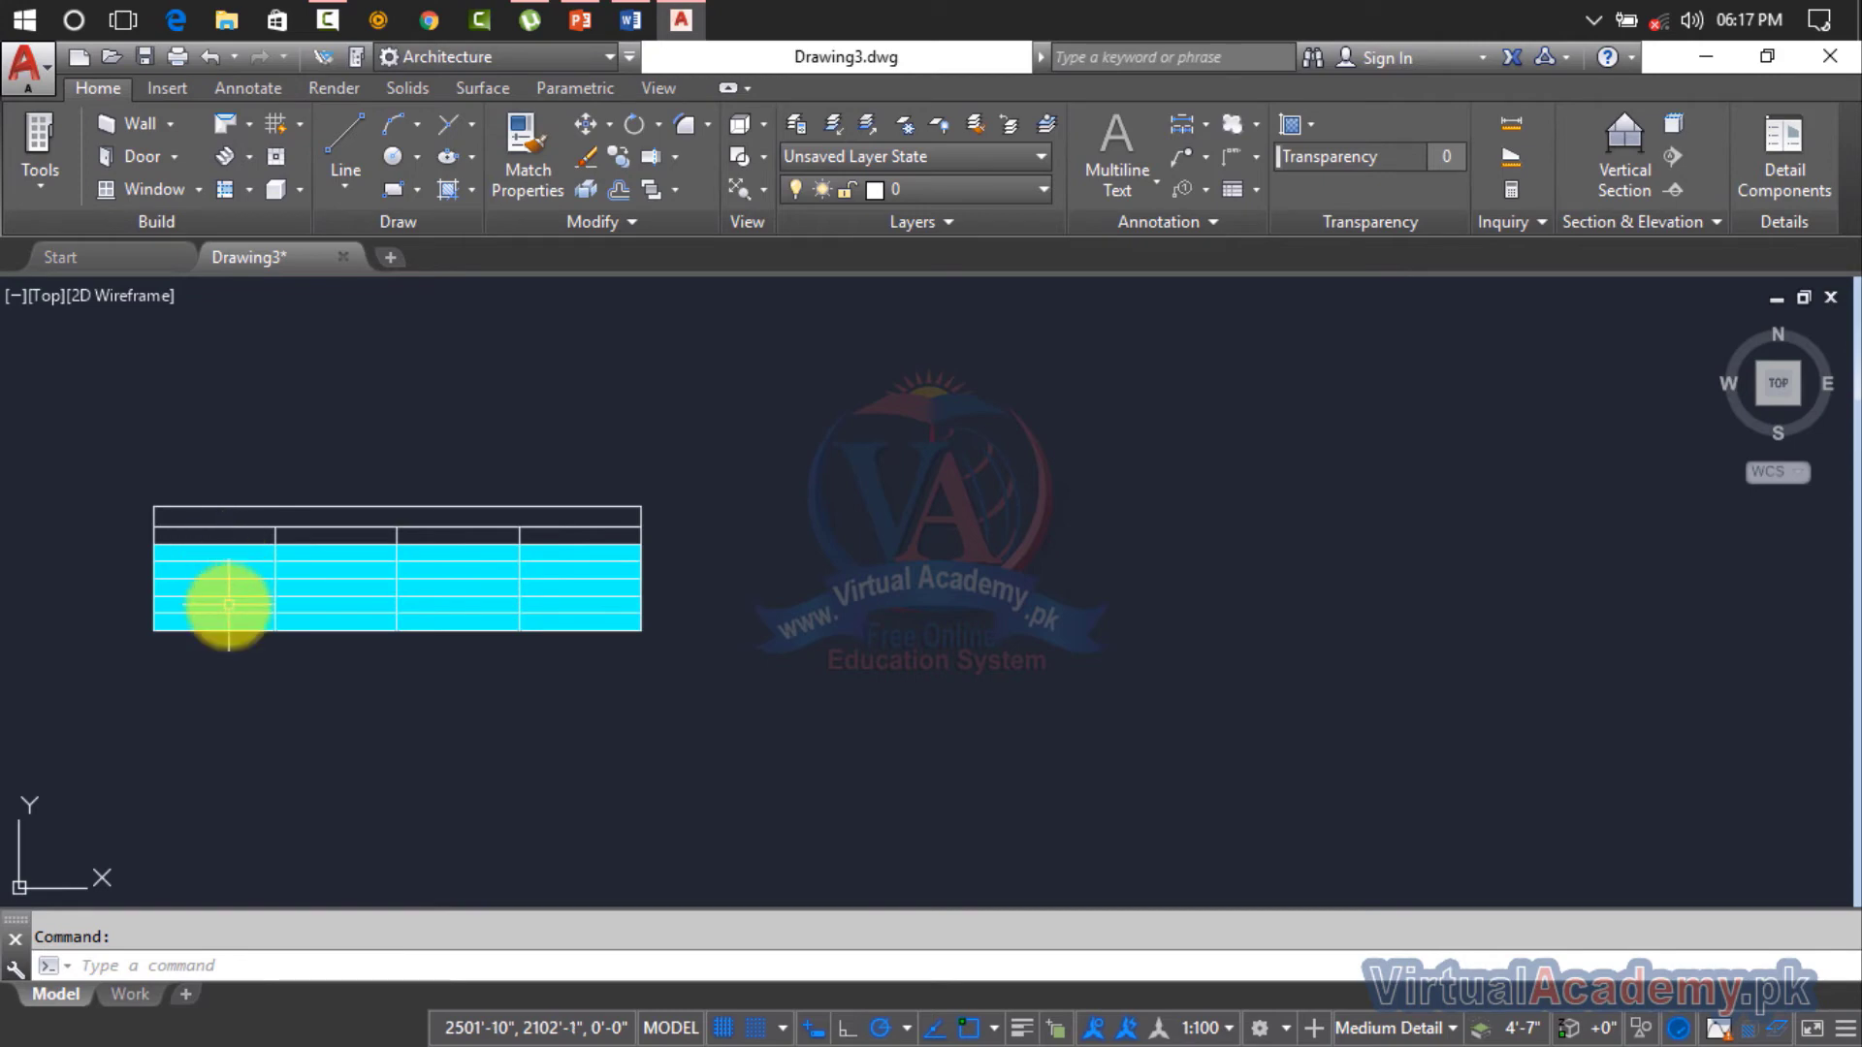
left_click(1253, 196)
left_click(1271, 714)
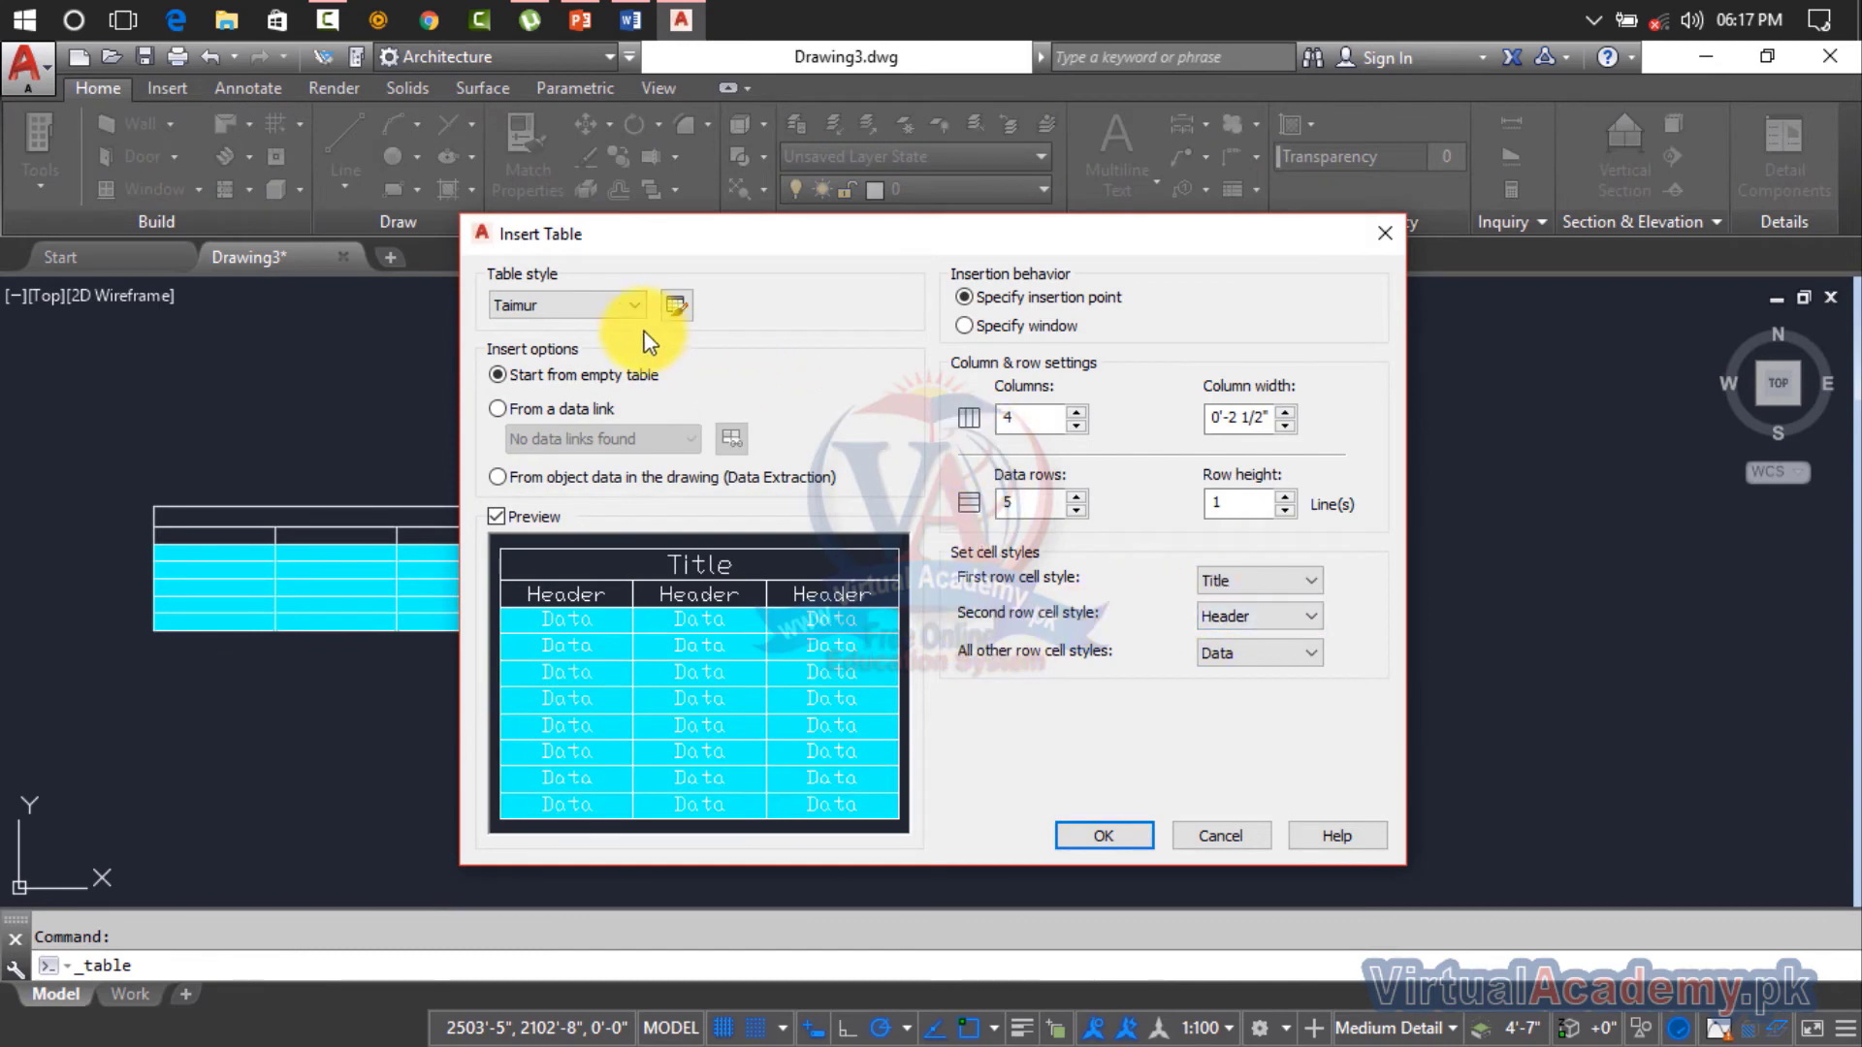
left_click(606, 307)
left_click(595, 328)
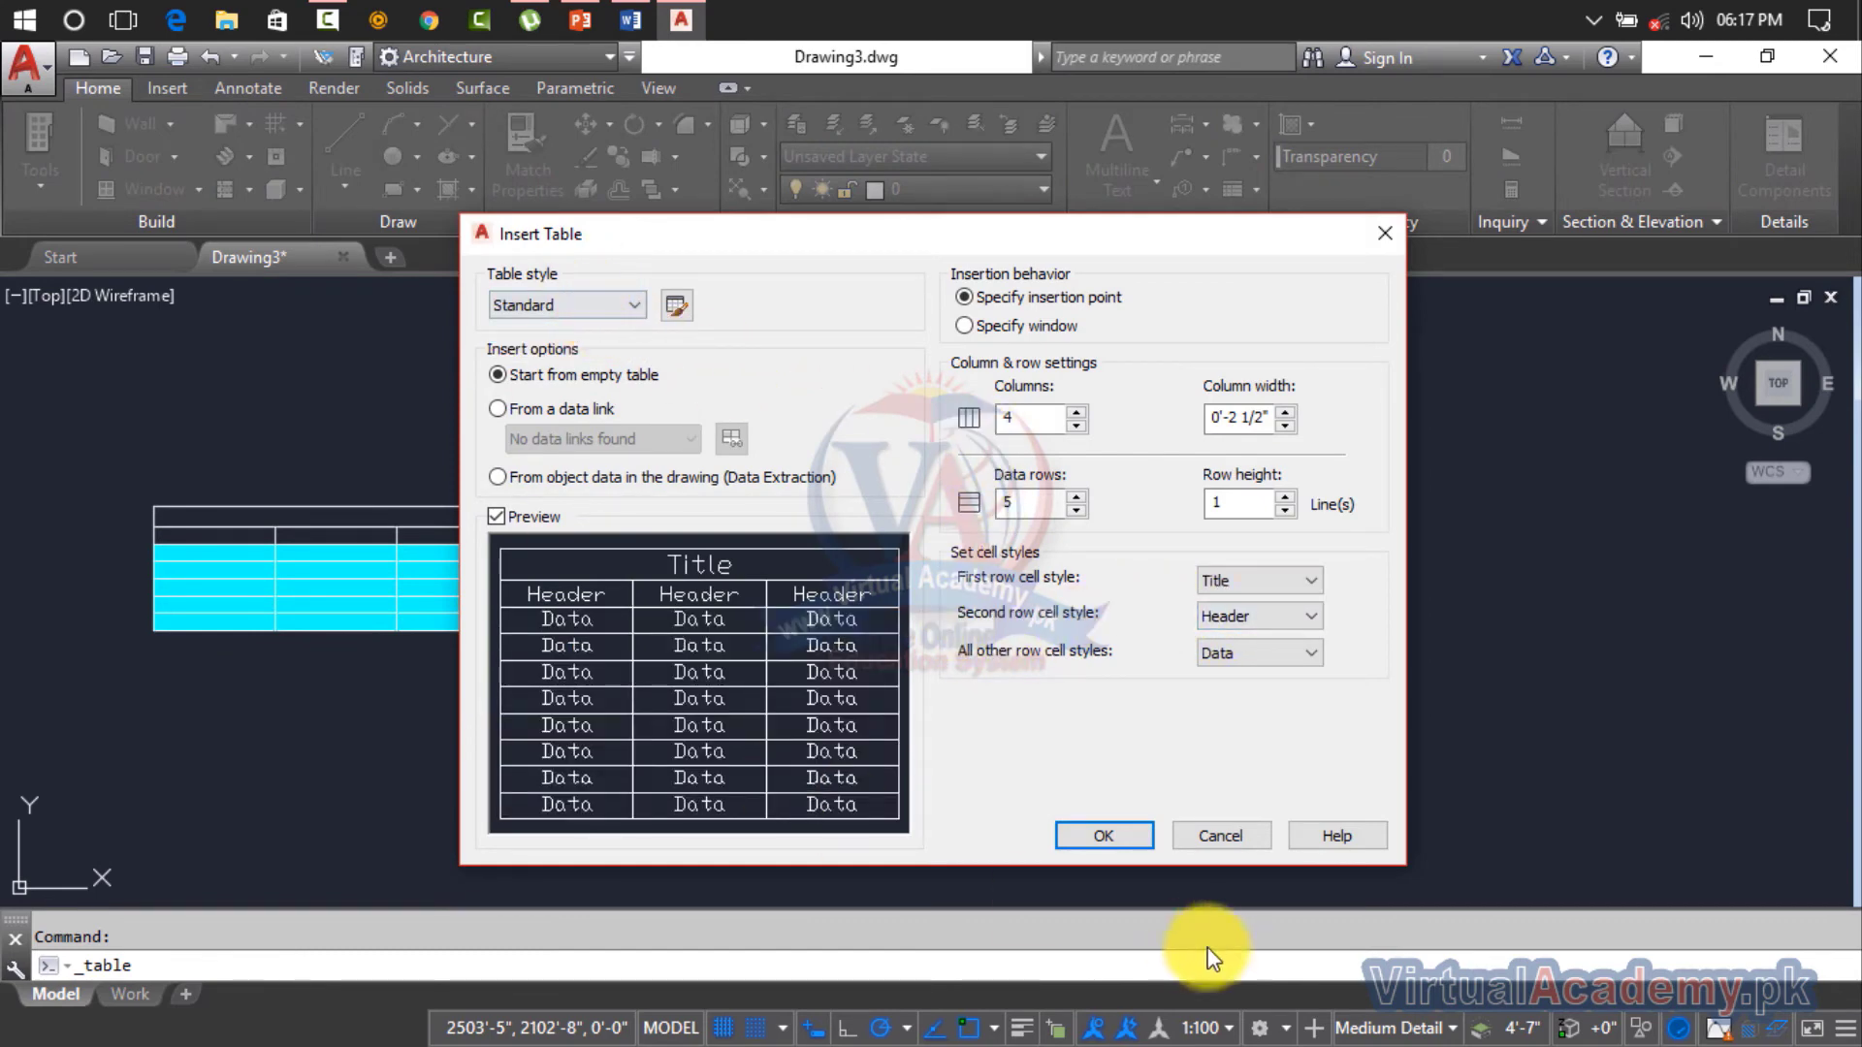
left_click(1103, 836)
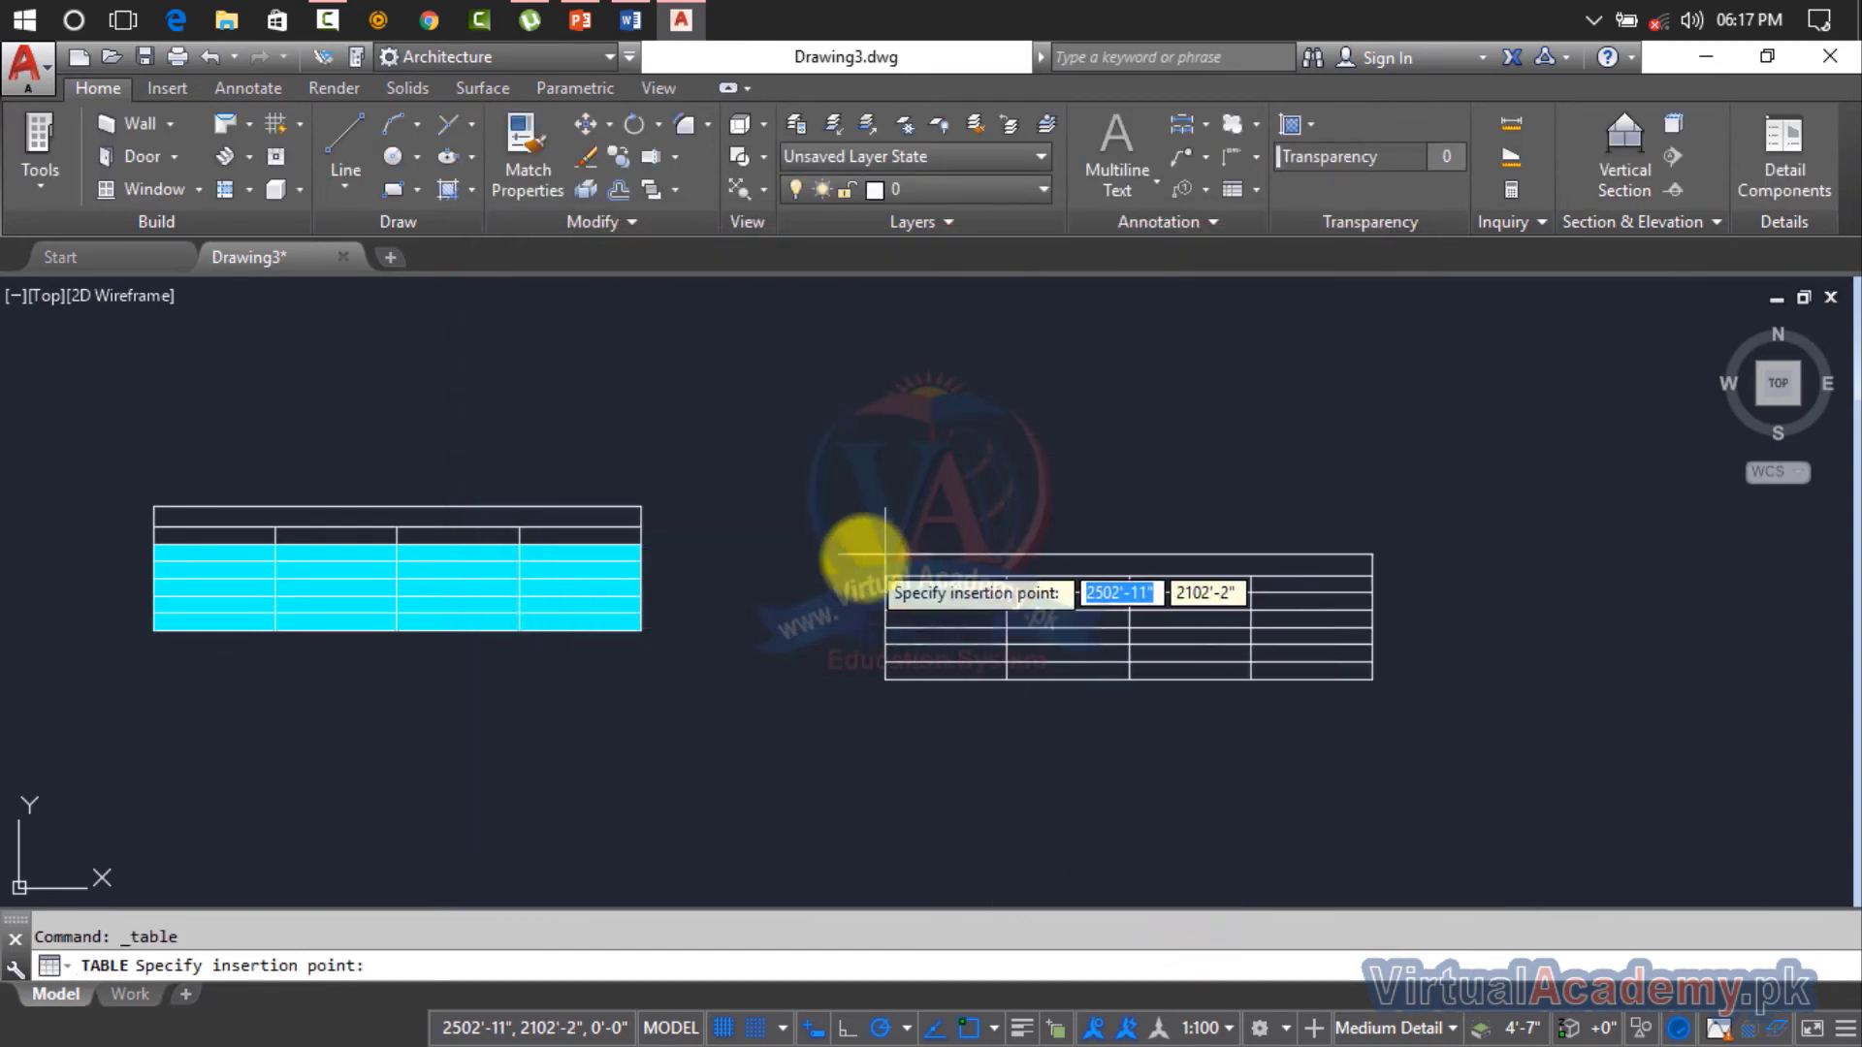
left_click(861, 559)
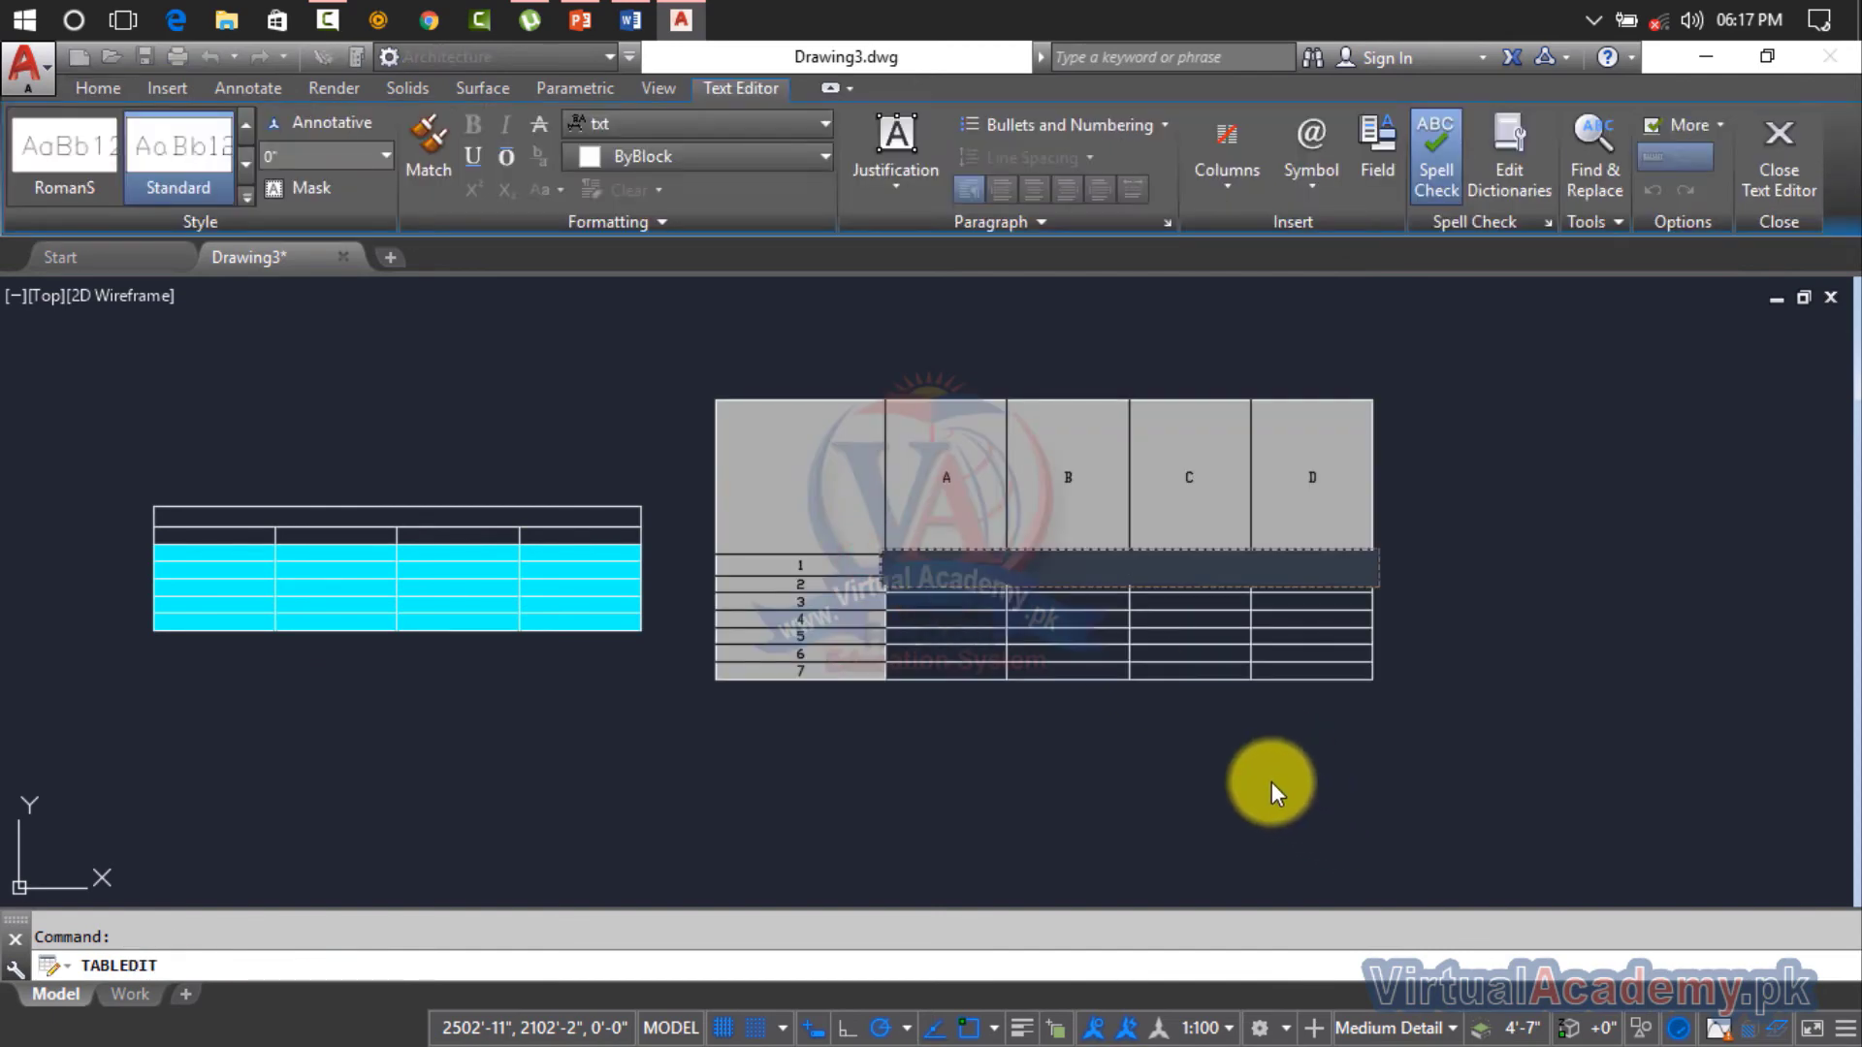
key("Escape")
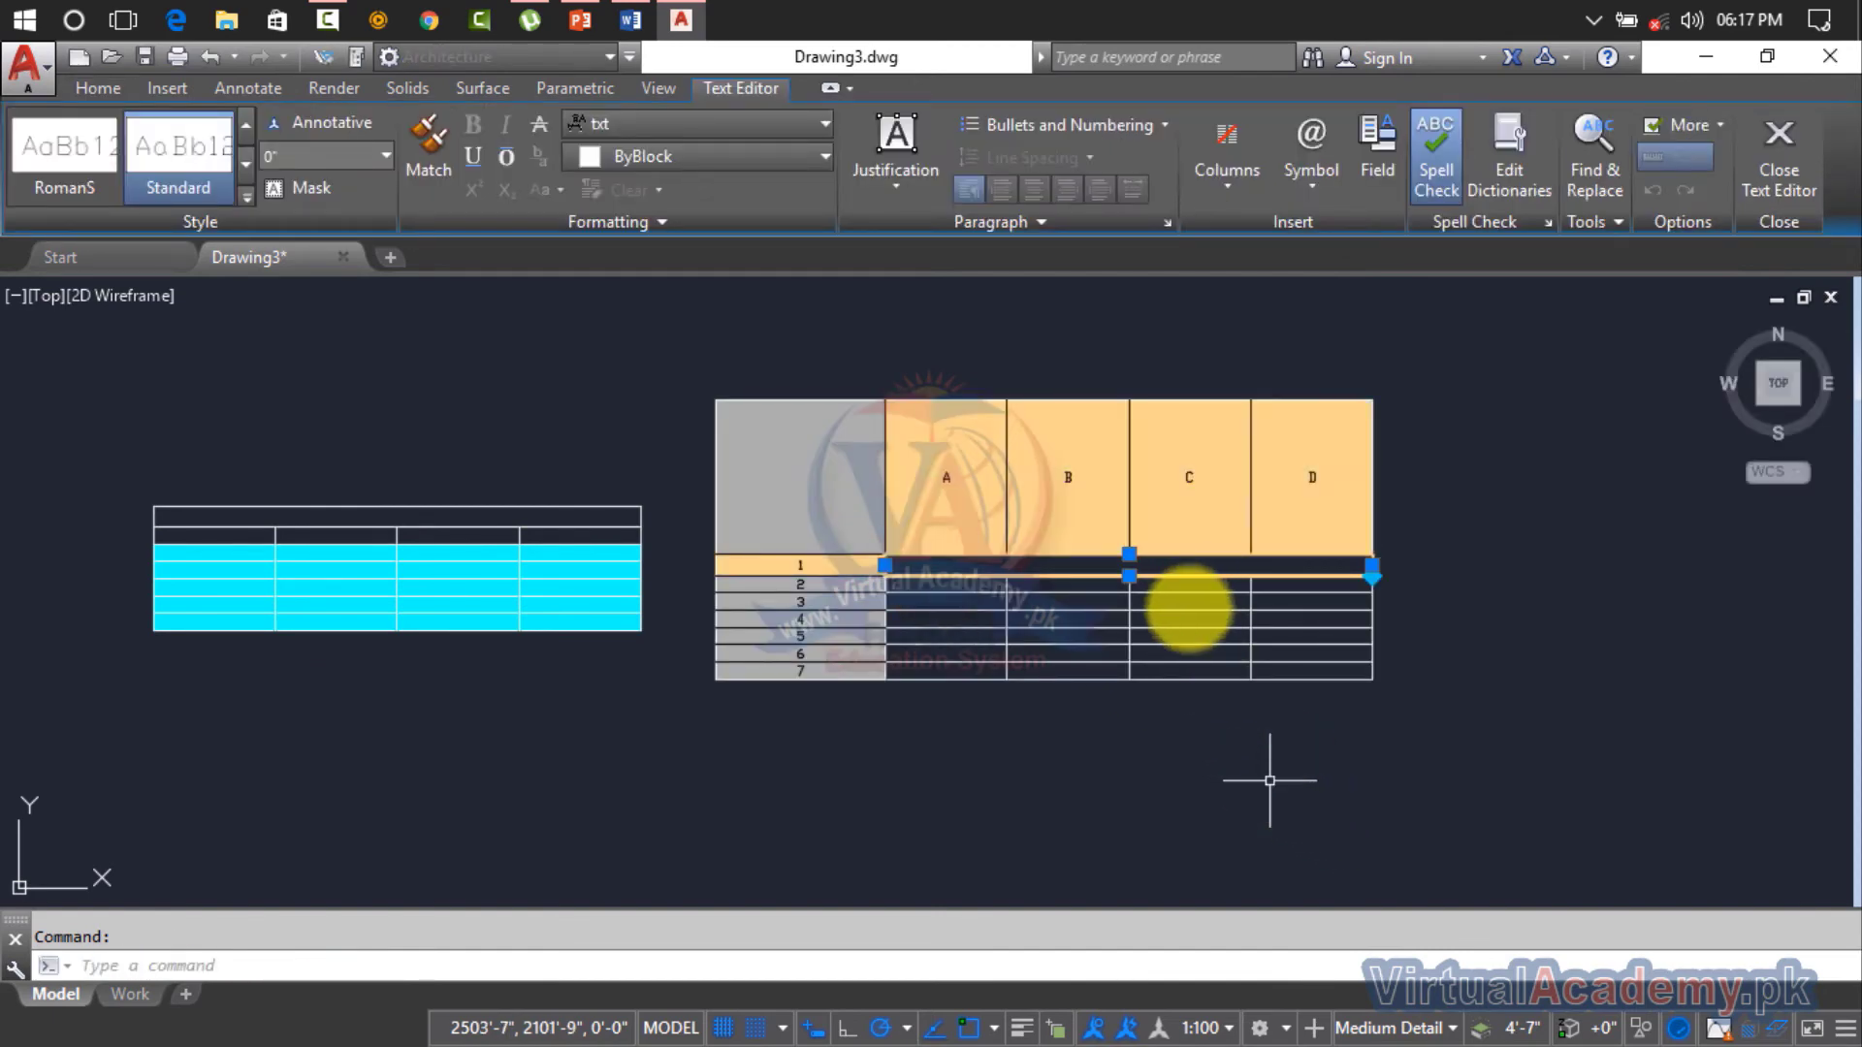
left_click(1469, 529)
key("Escape")
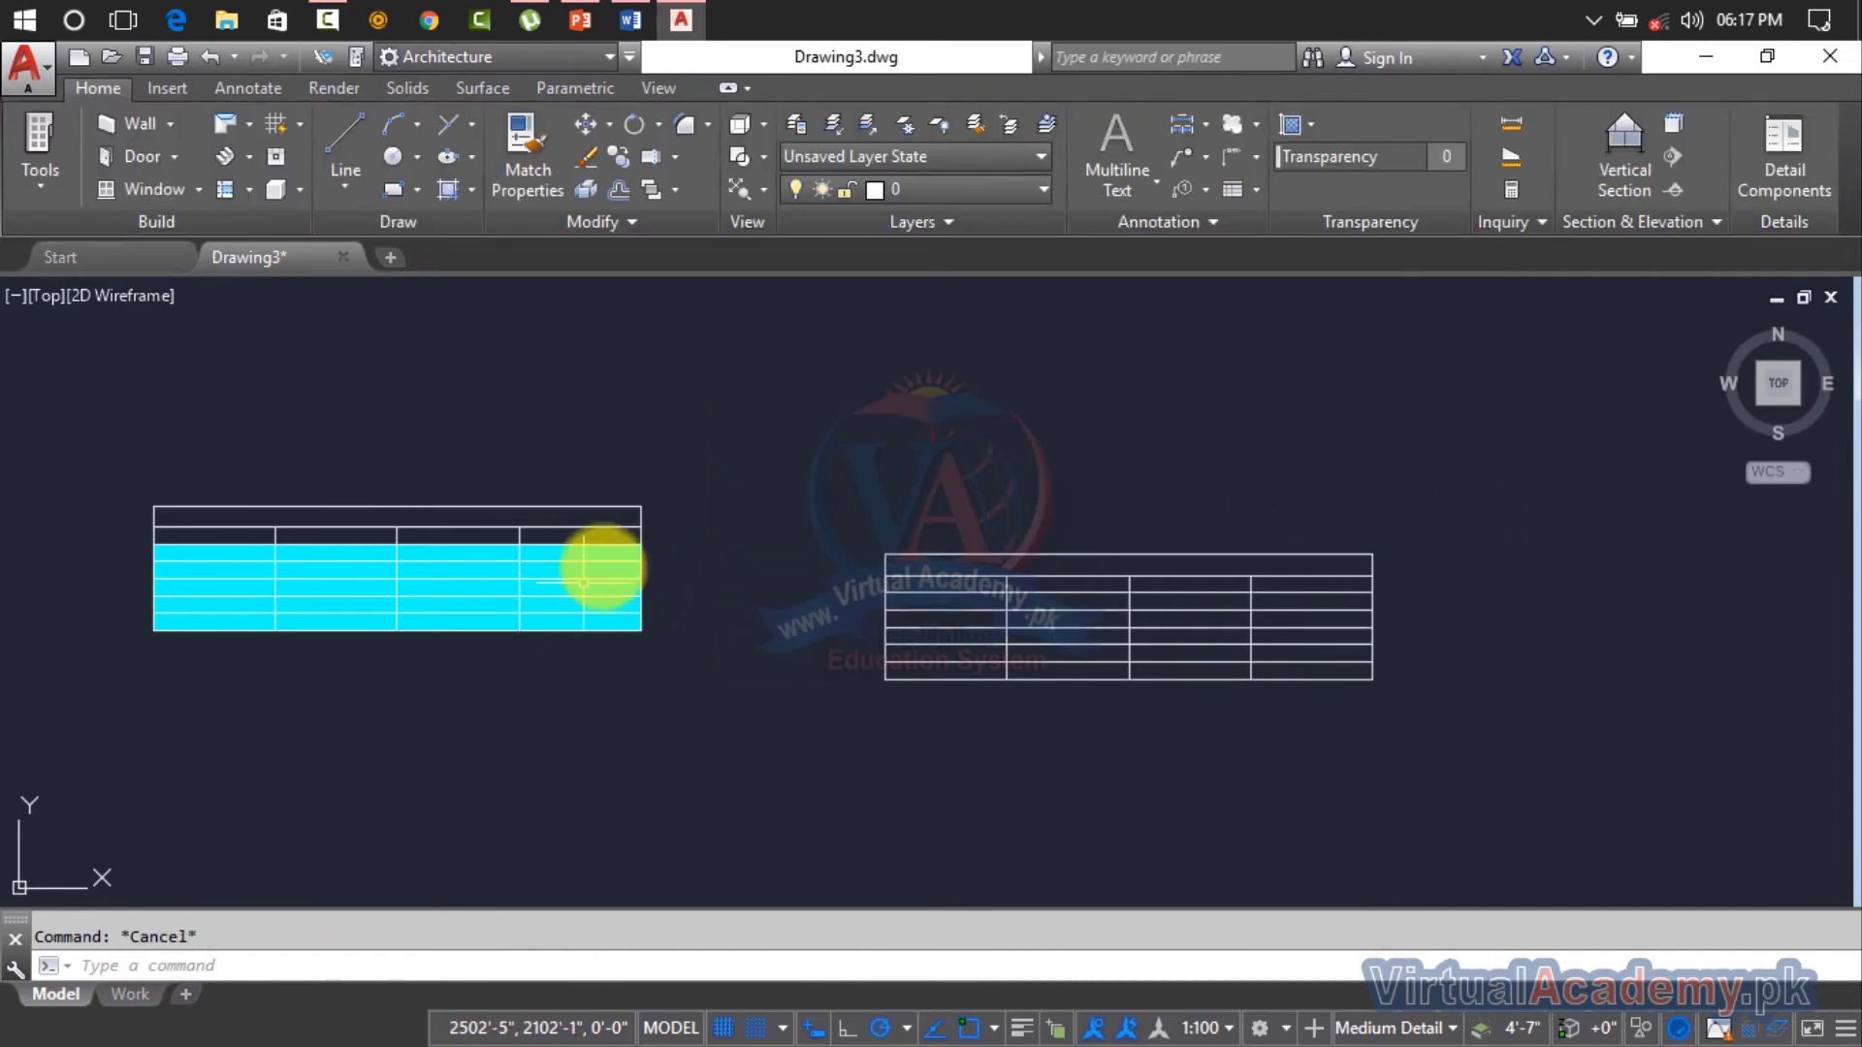
Step: Enter "Title" in the title row of the Standard-style table
scroll(1047, 572, "up", 4)
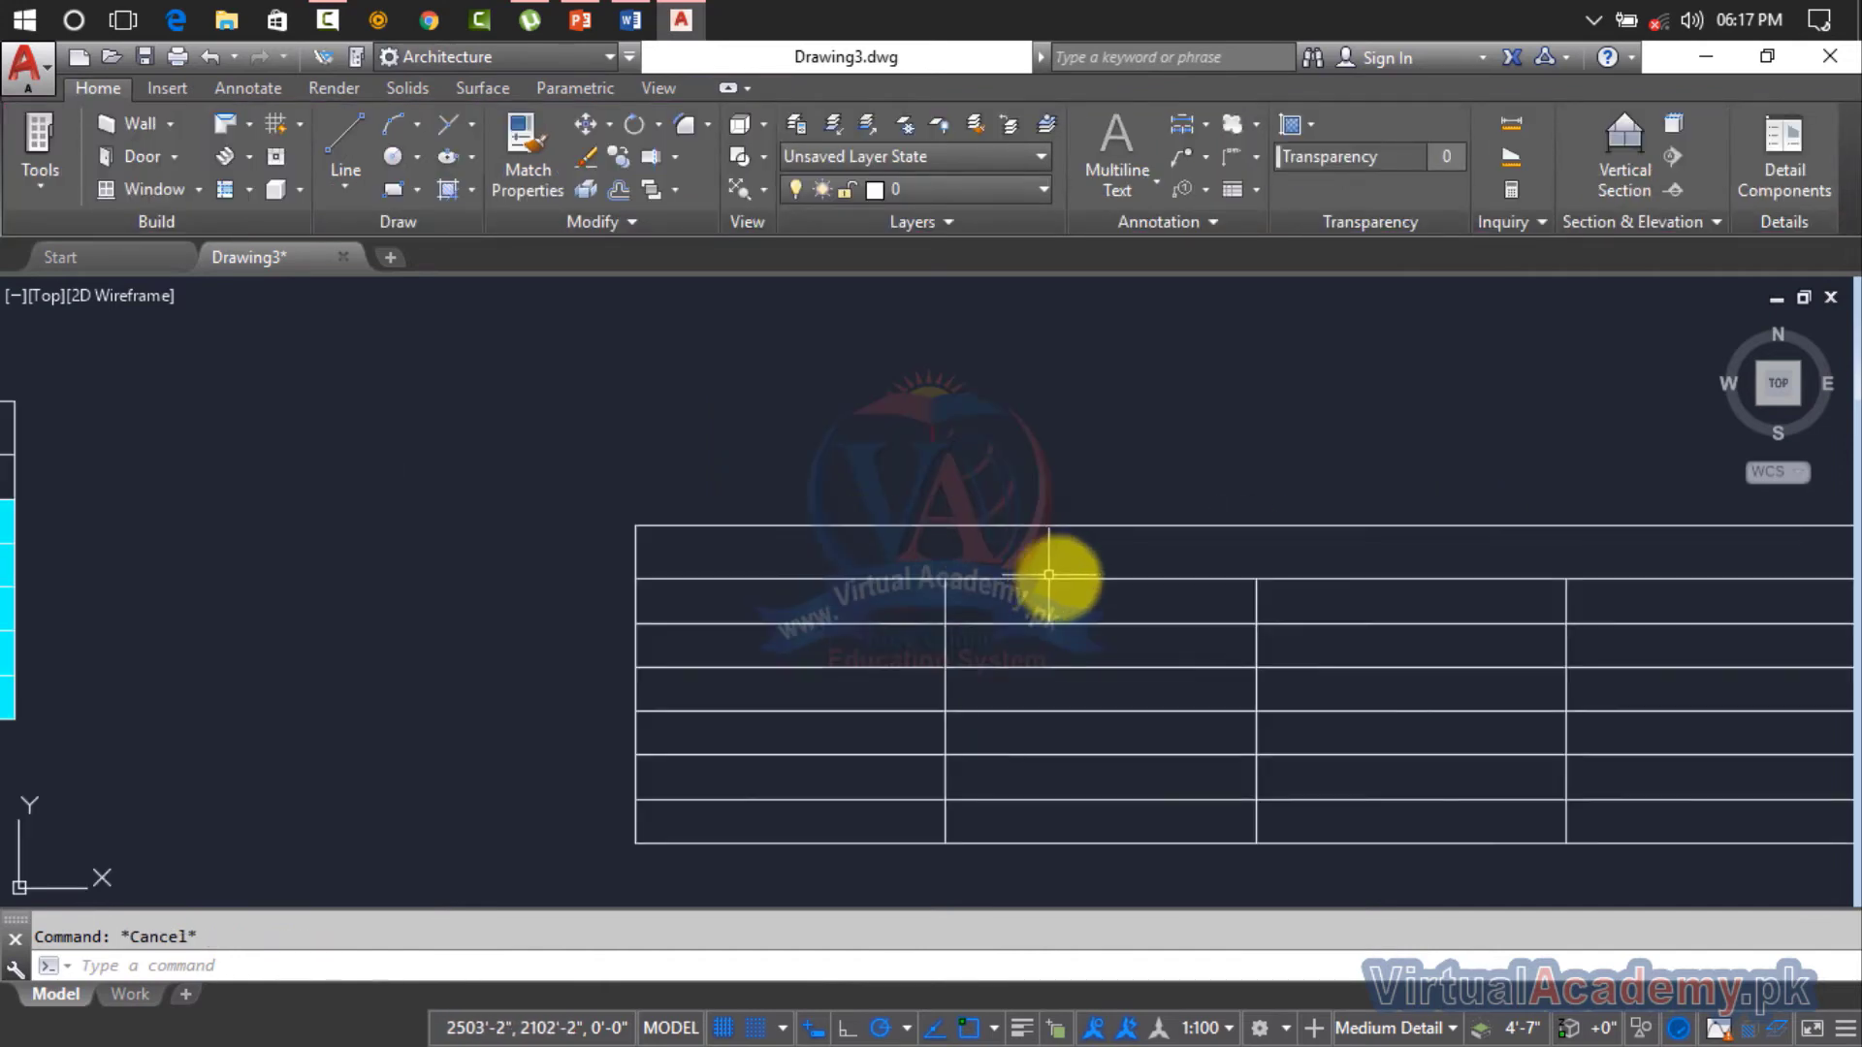
double_click(1132, 565)
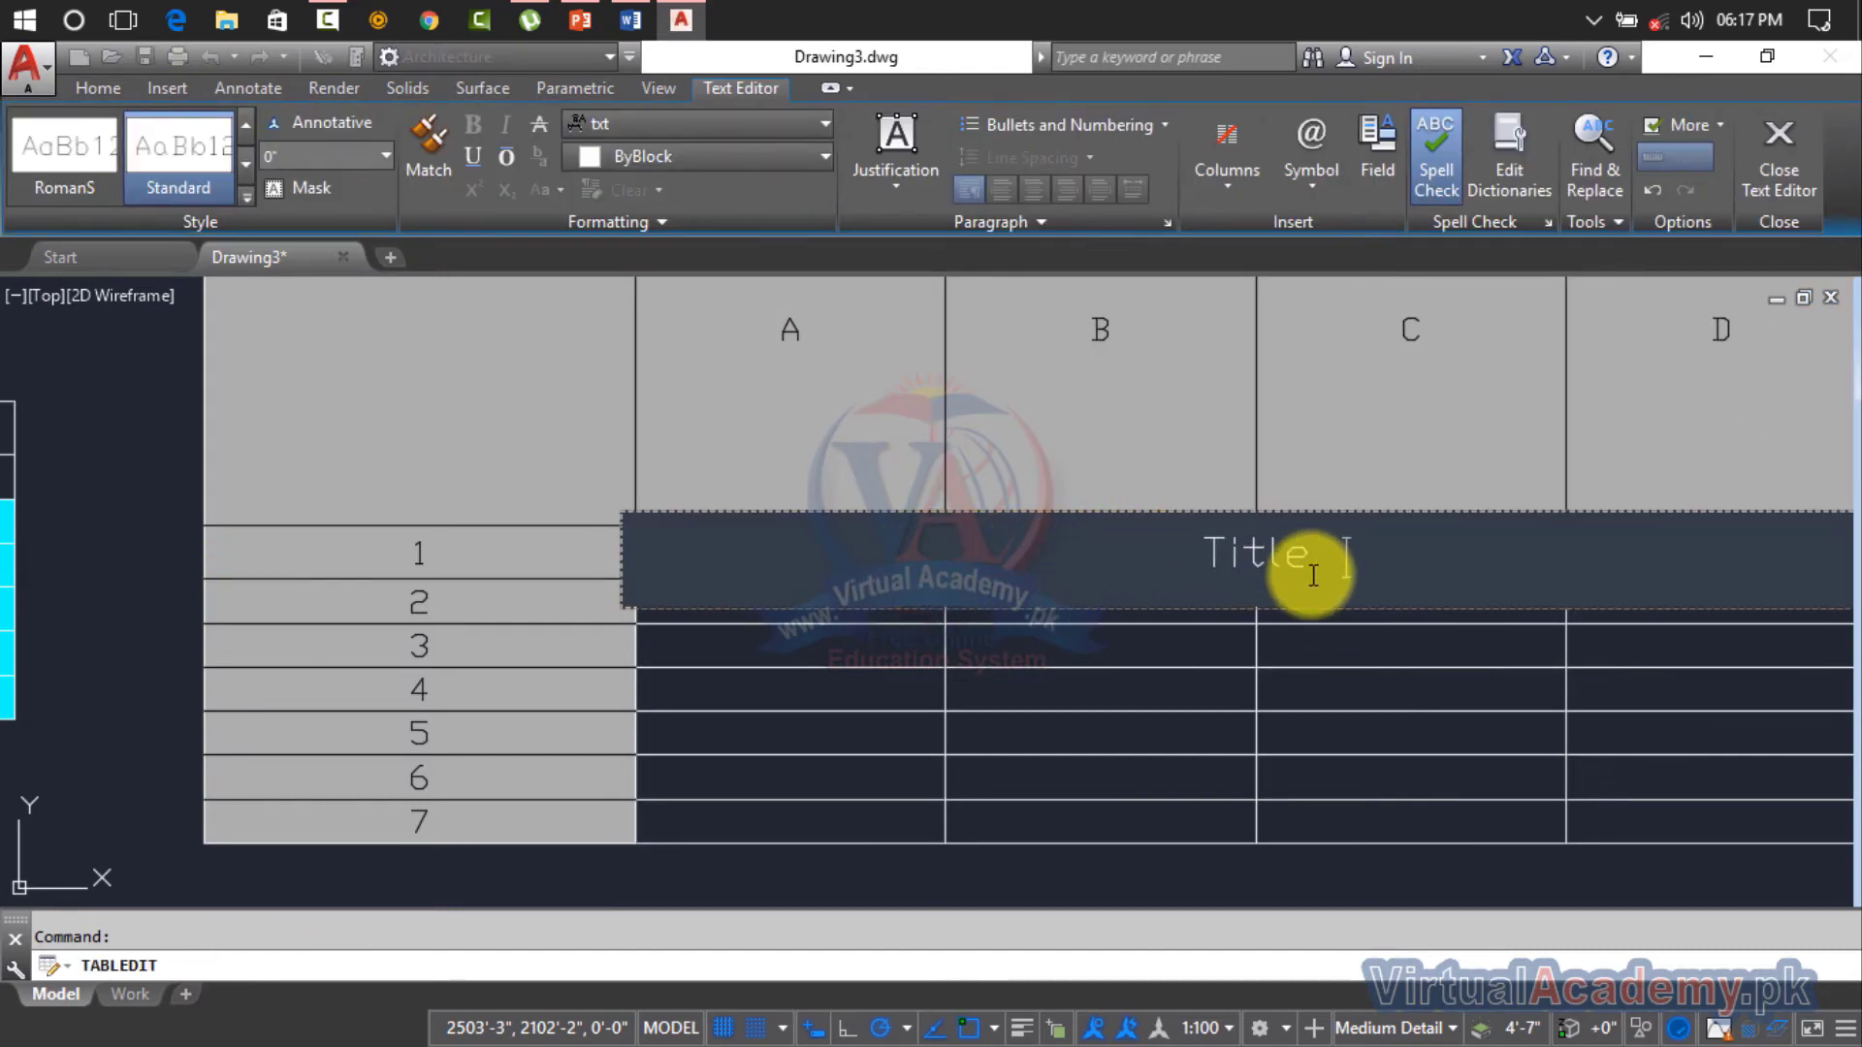
left_click(880, 640)
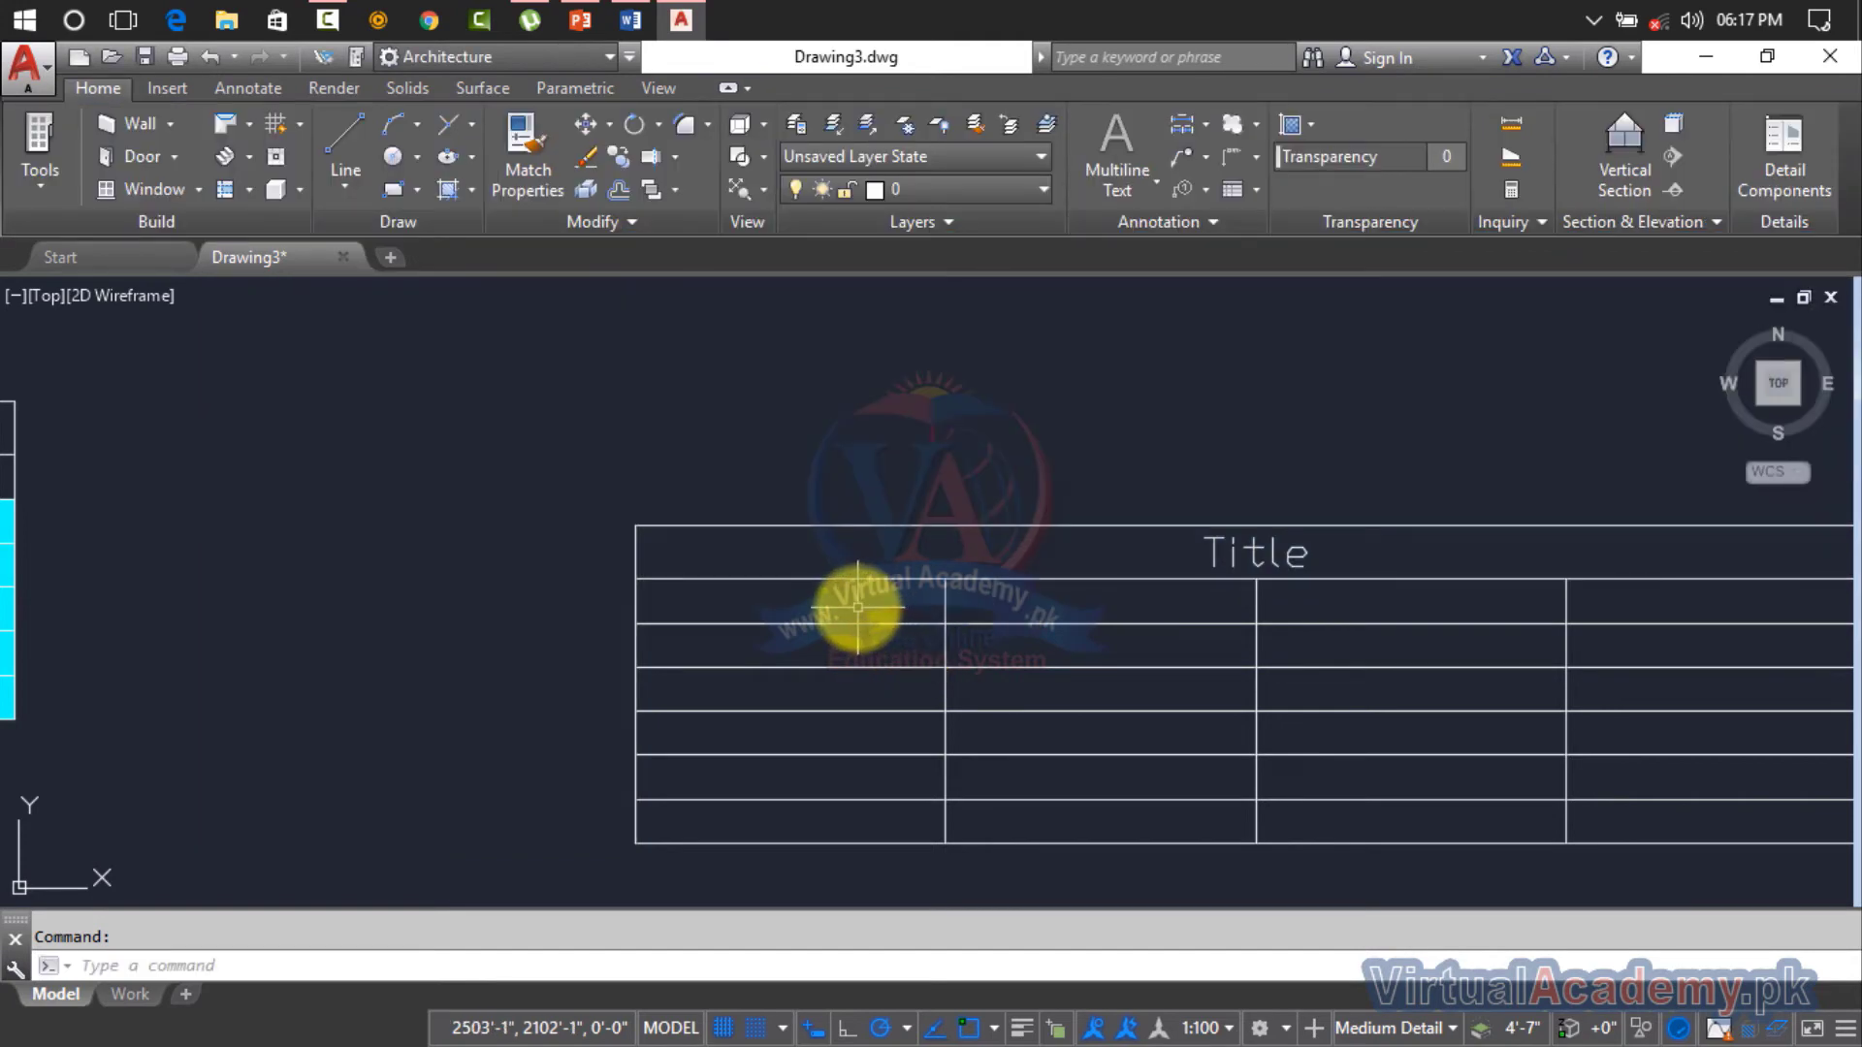
Step: Set the "Title" text in the Standard-style table's title row to the Arial font and make it bold
left_click(857, 609)
double_click(1283, 555)
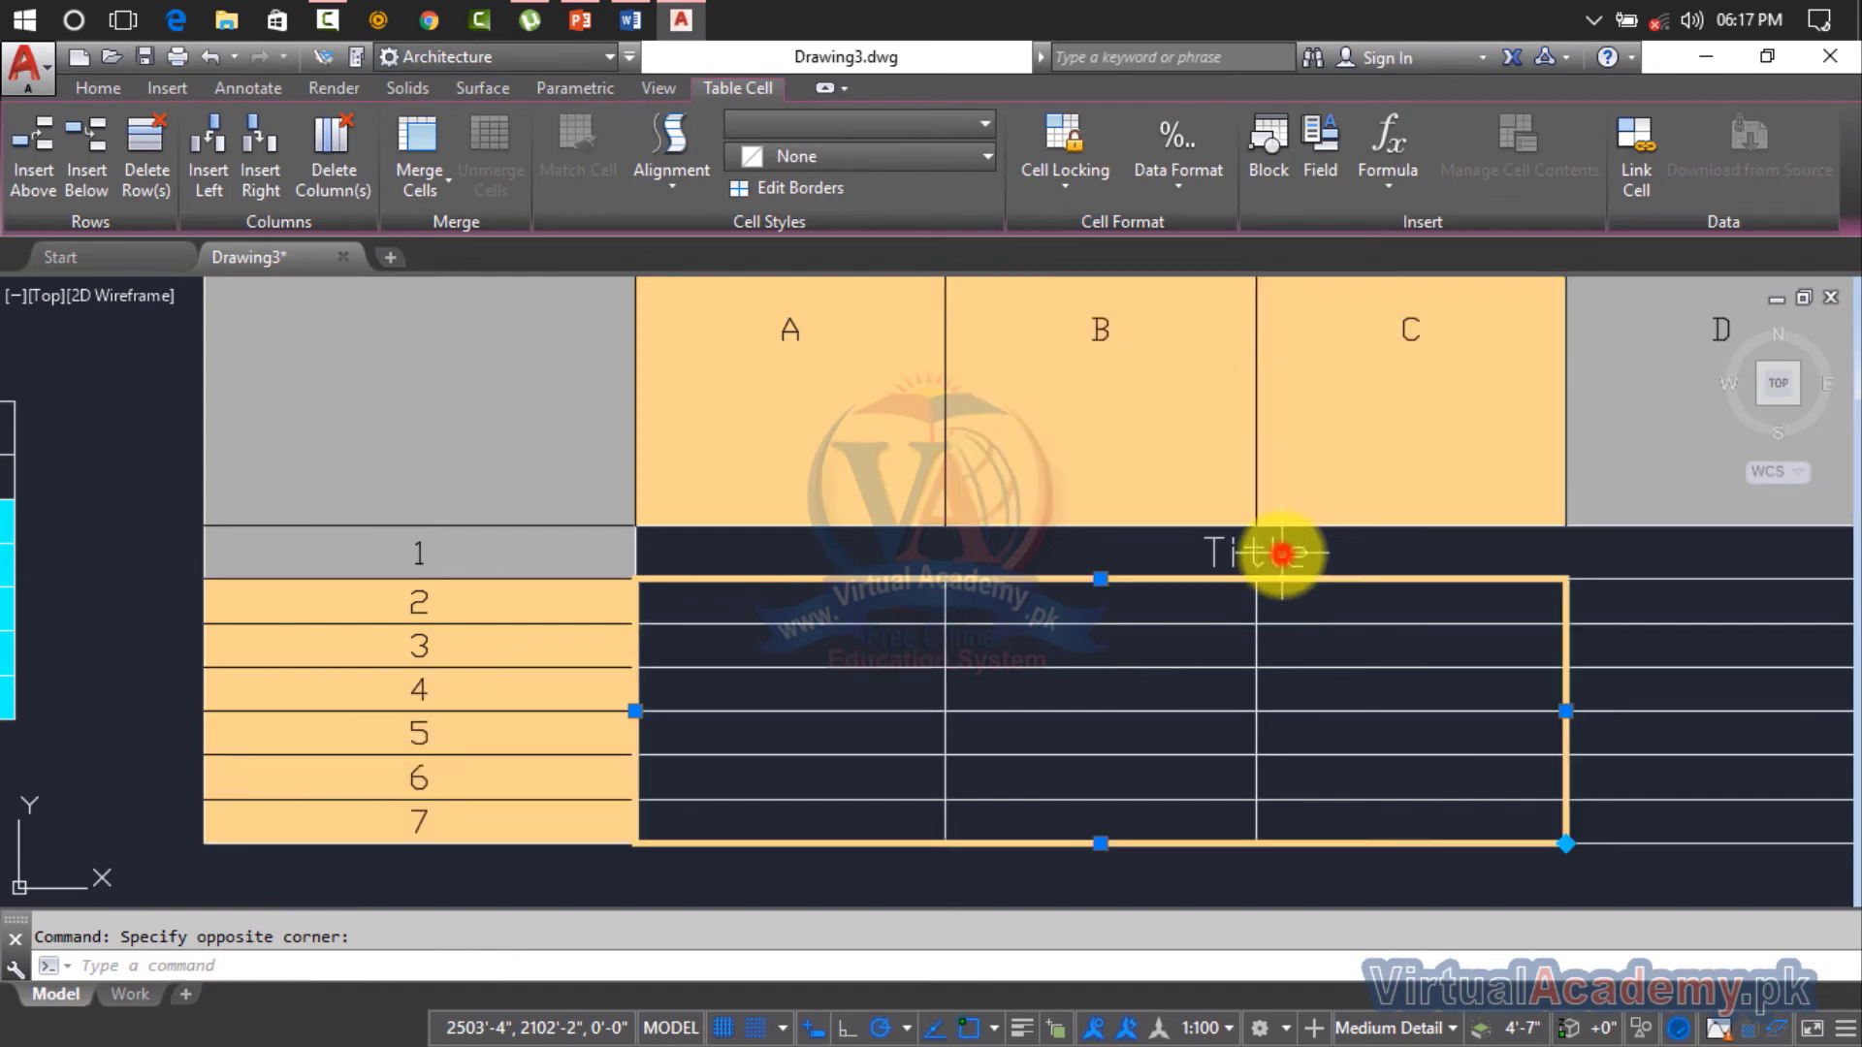
left_click(1284, 556)
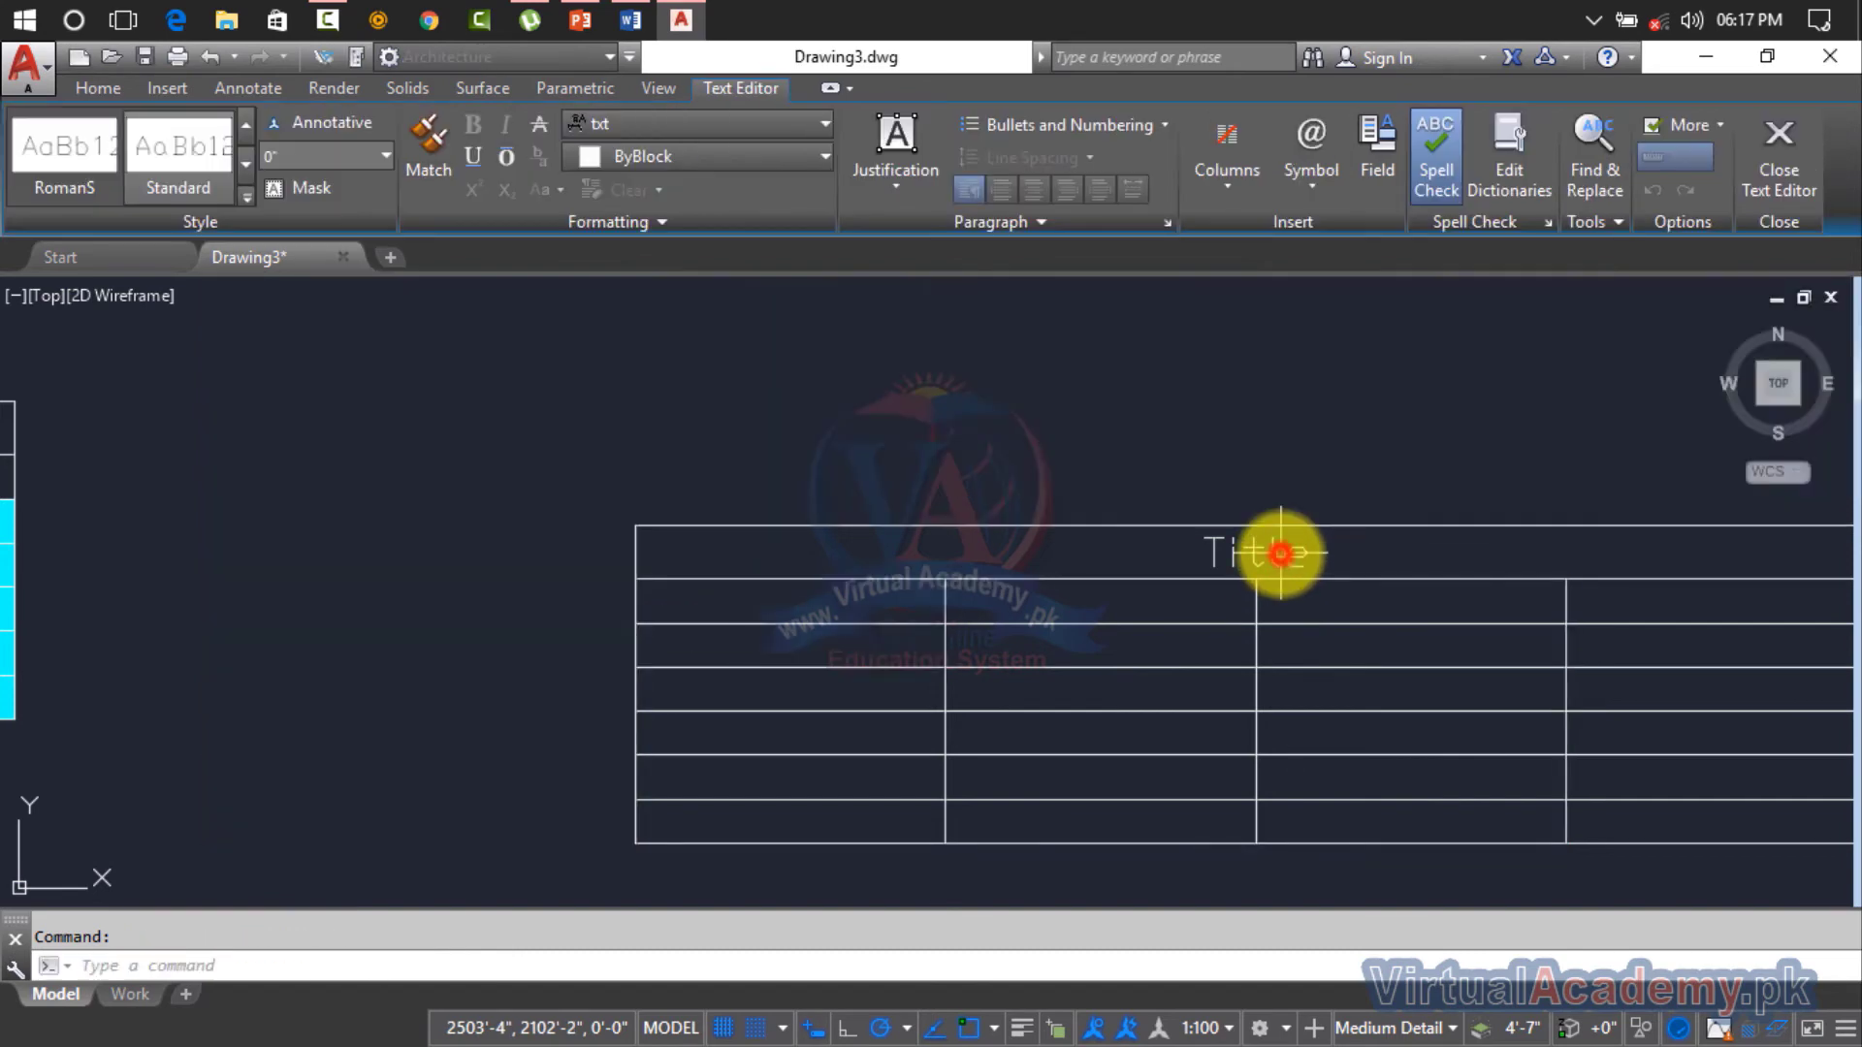
left_click(1305, 543)
double_click(1305, 543)
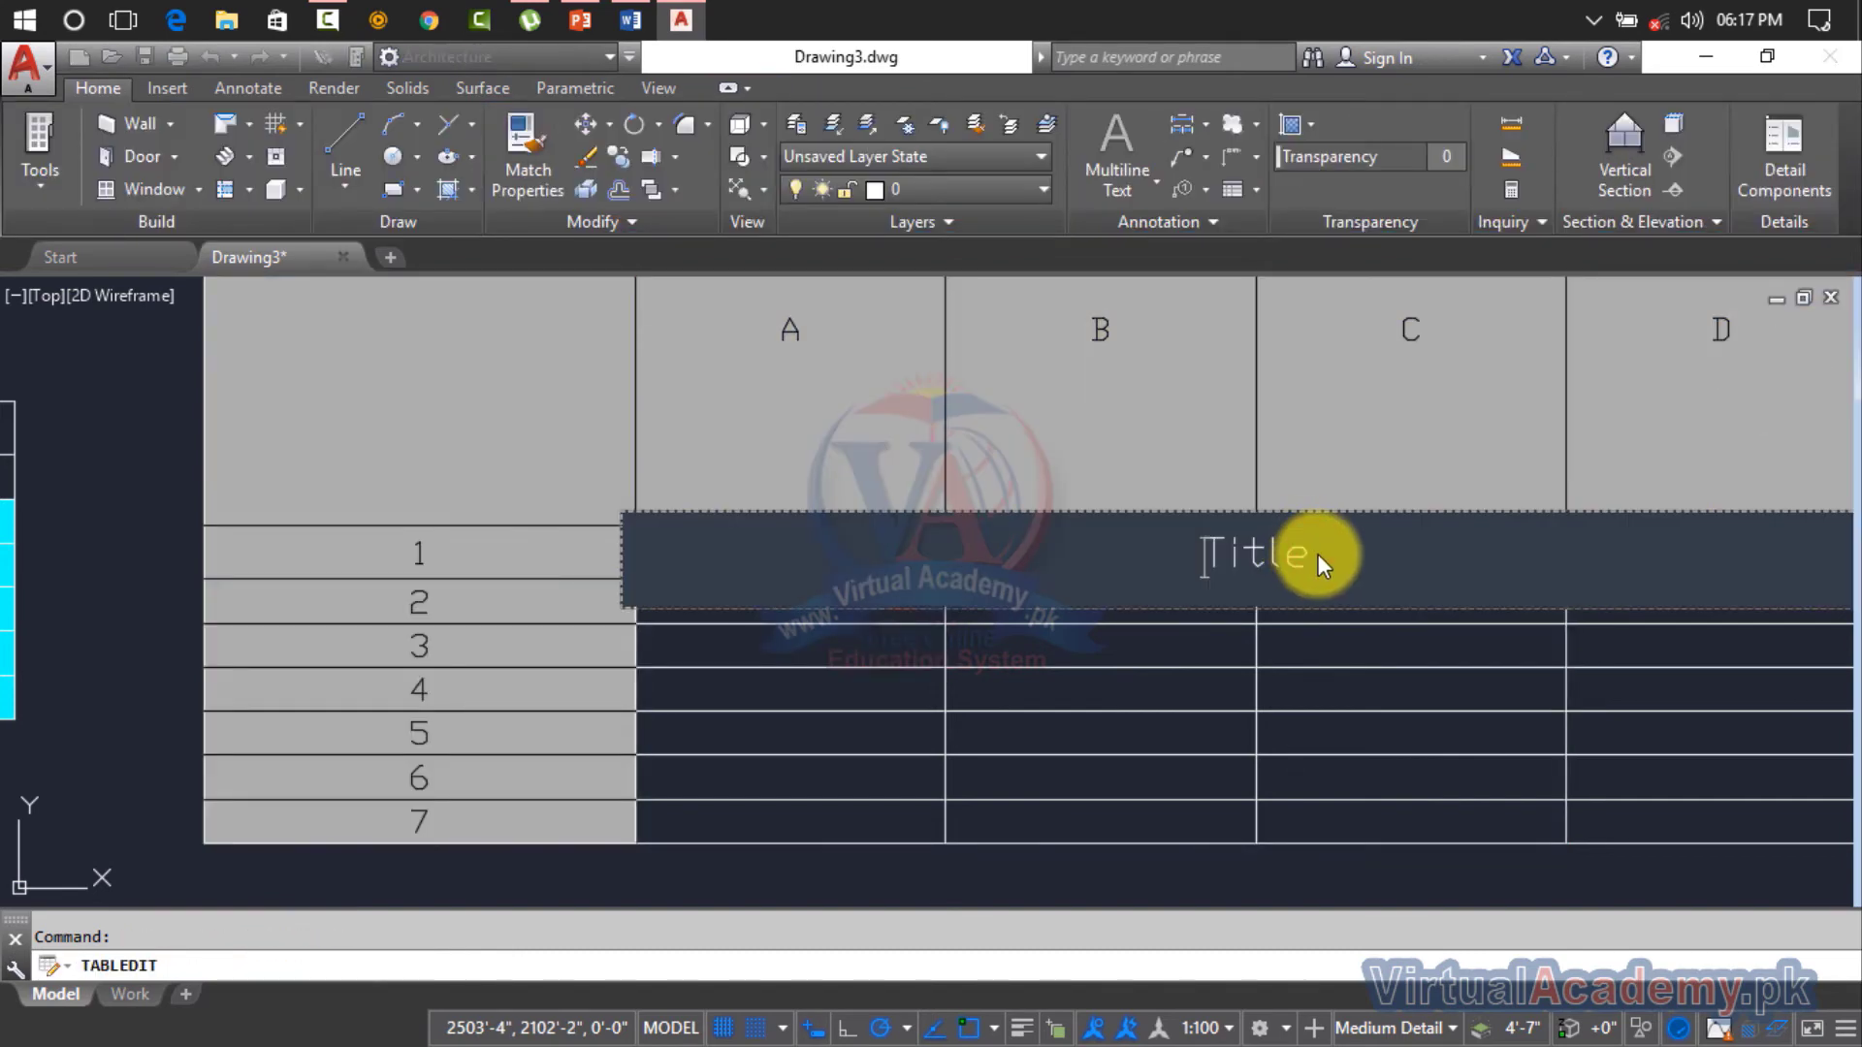
left_click_drag(1313, 553, 1057, 536)
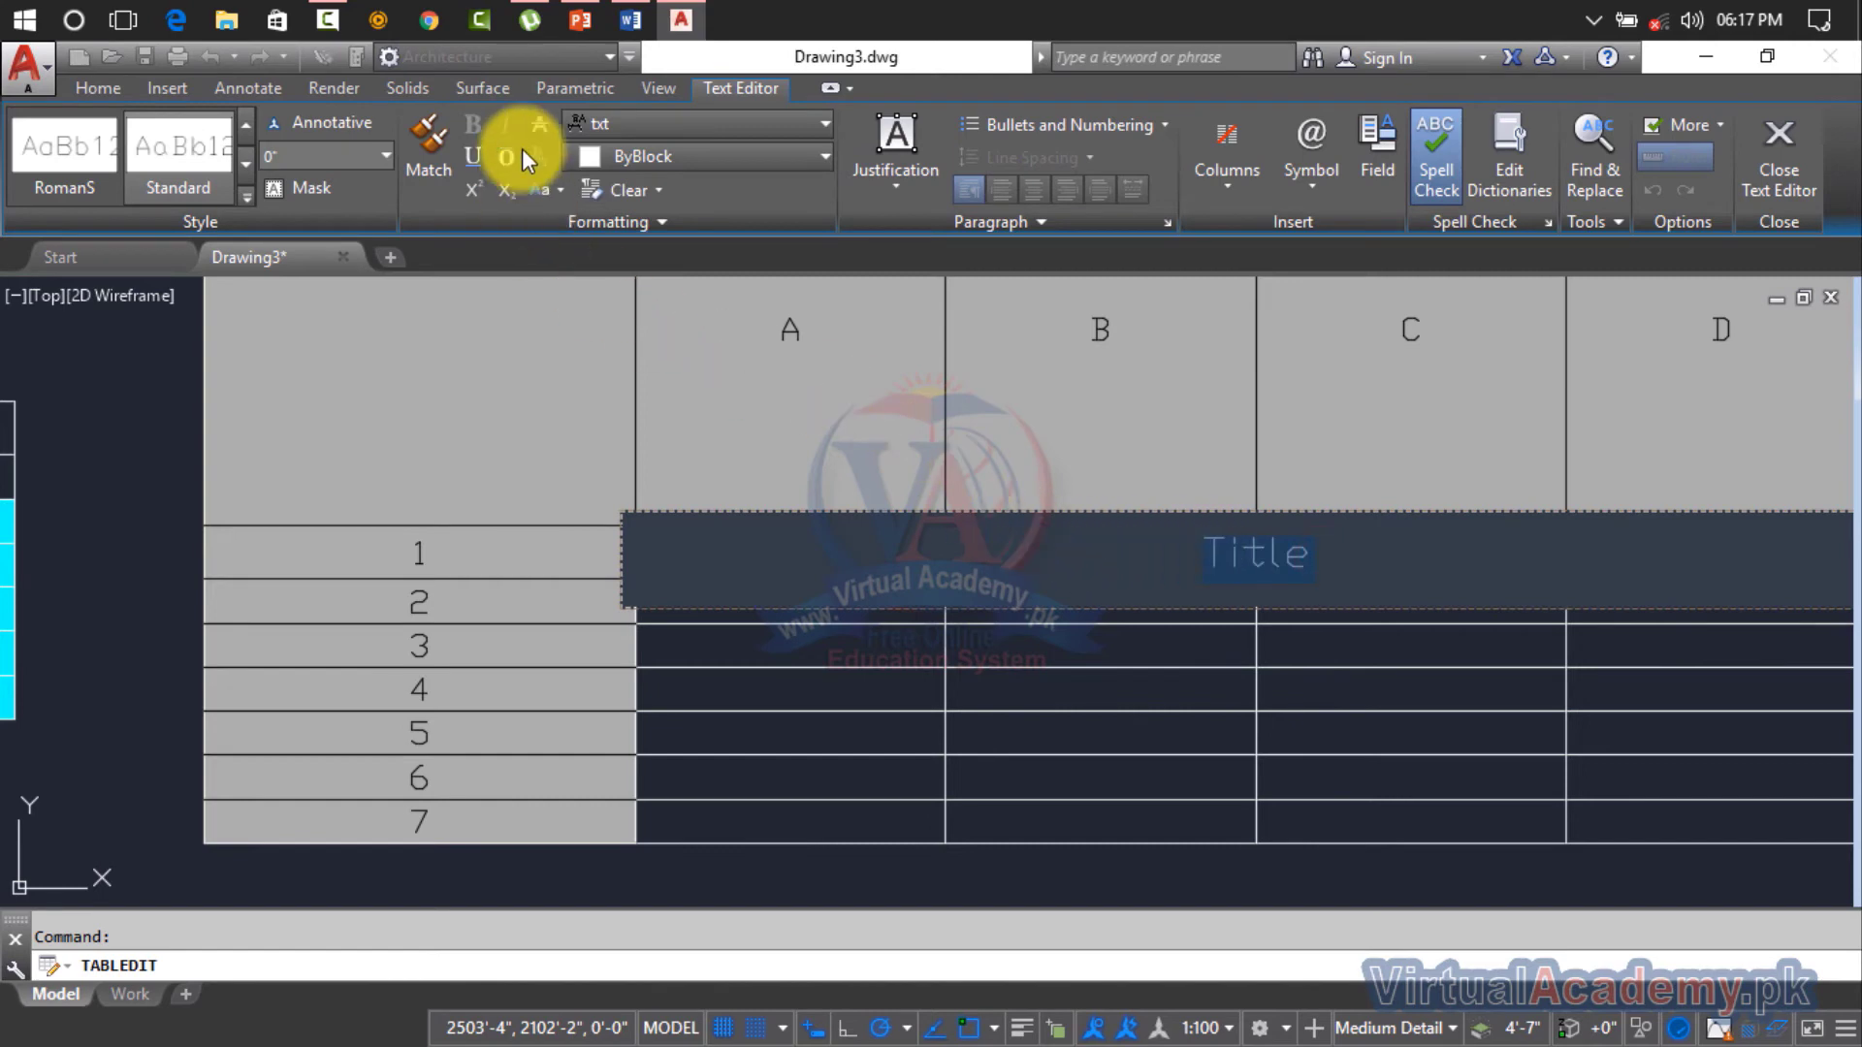
left_click(659, 126)
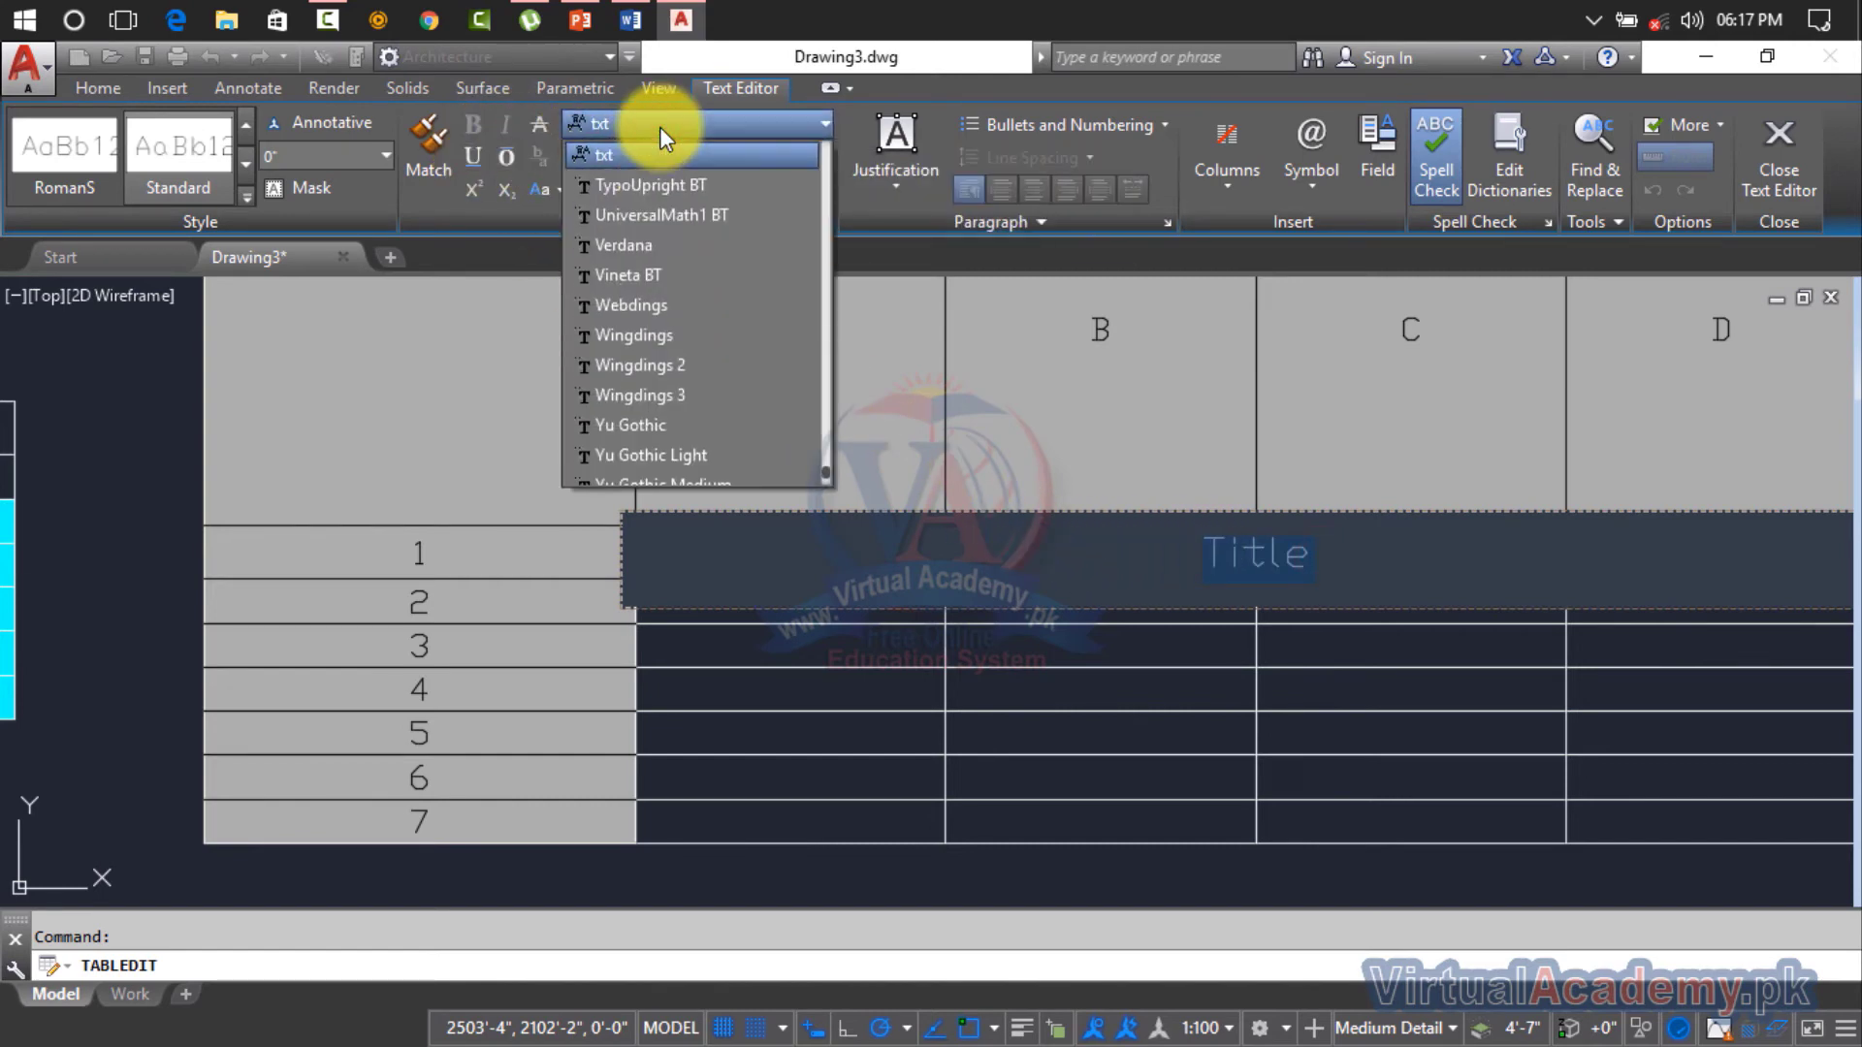
key("a")
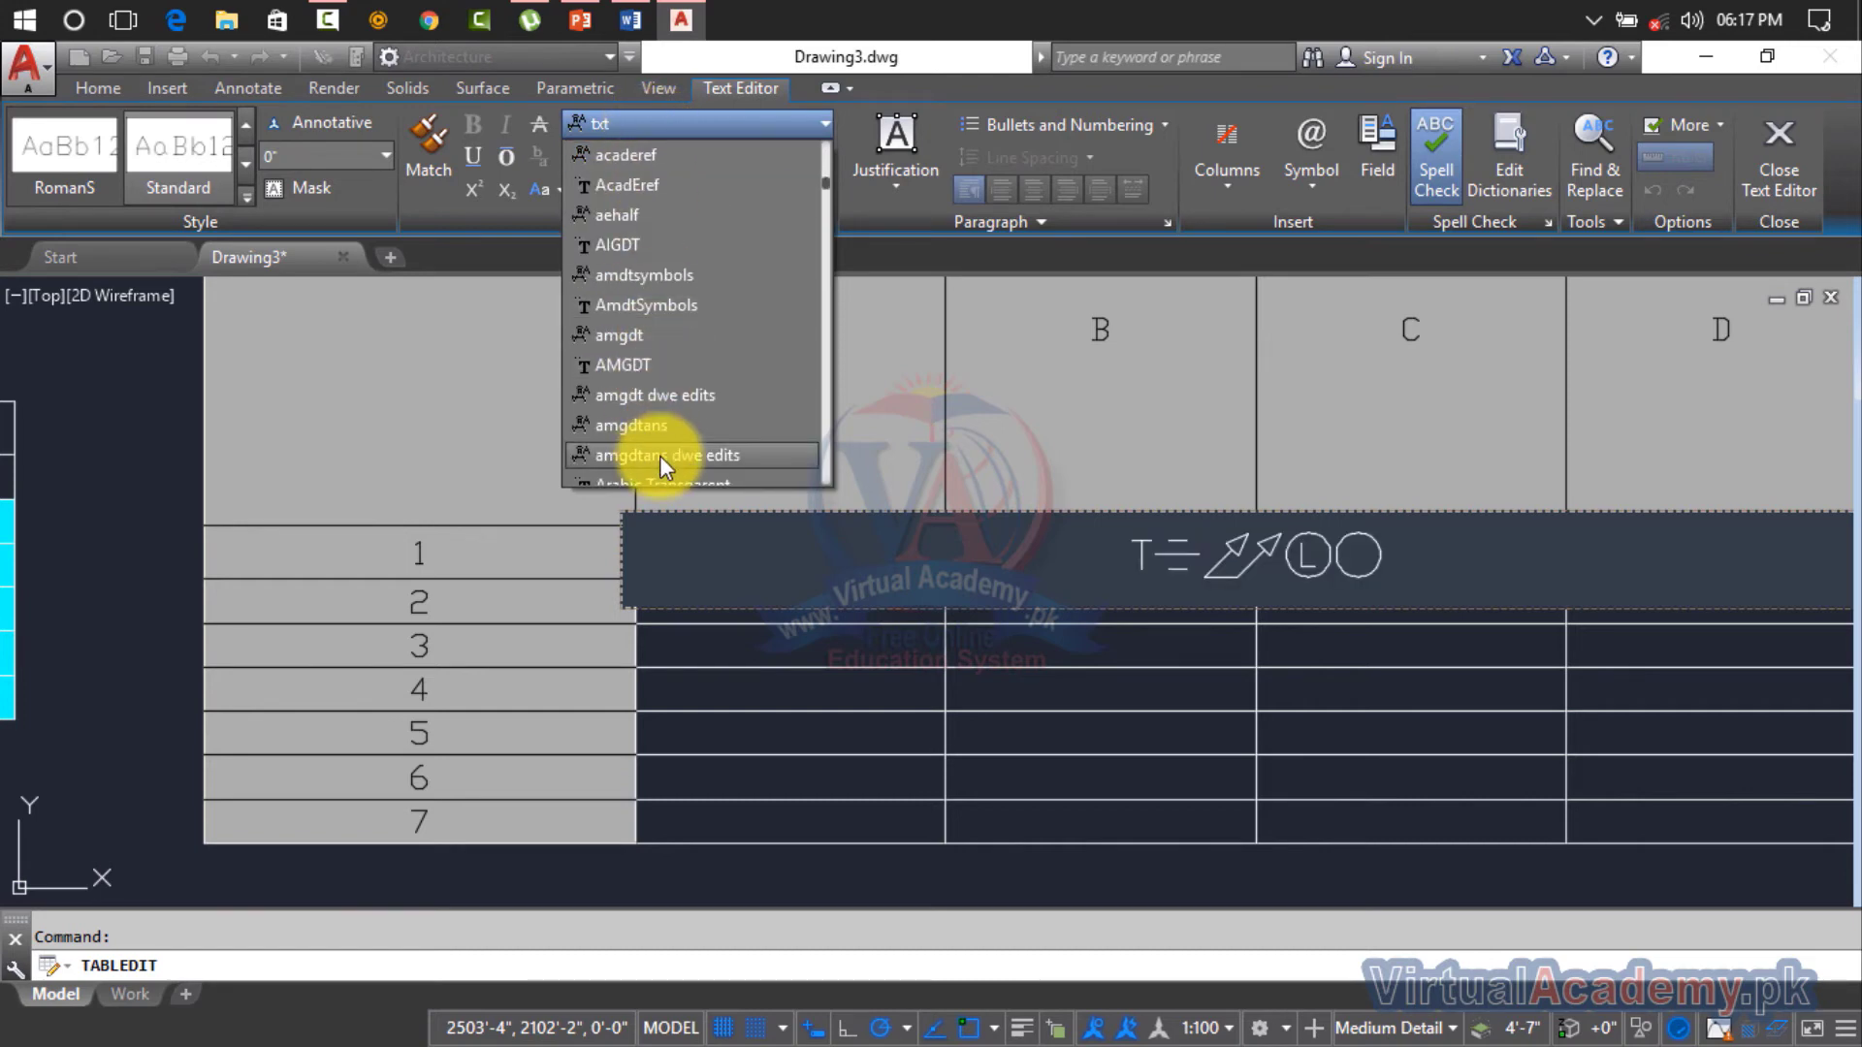
scroll(661, 454, "down", 2)
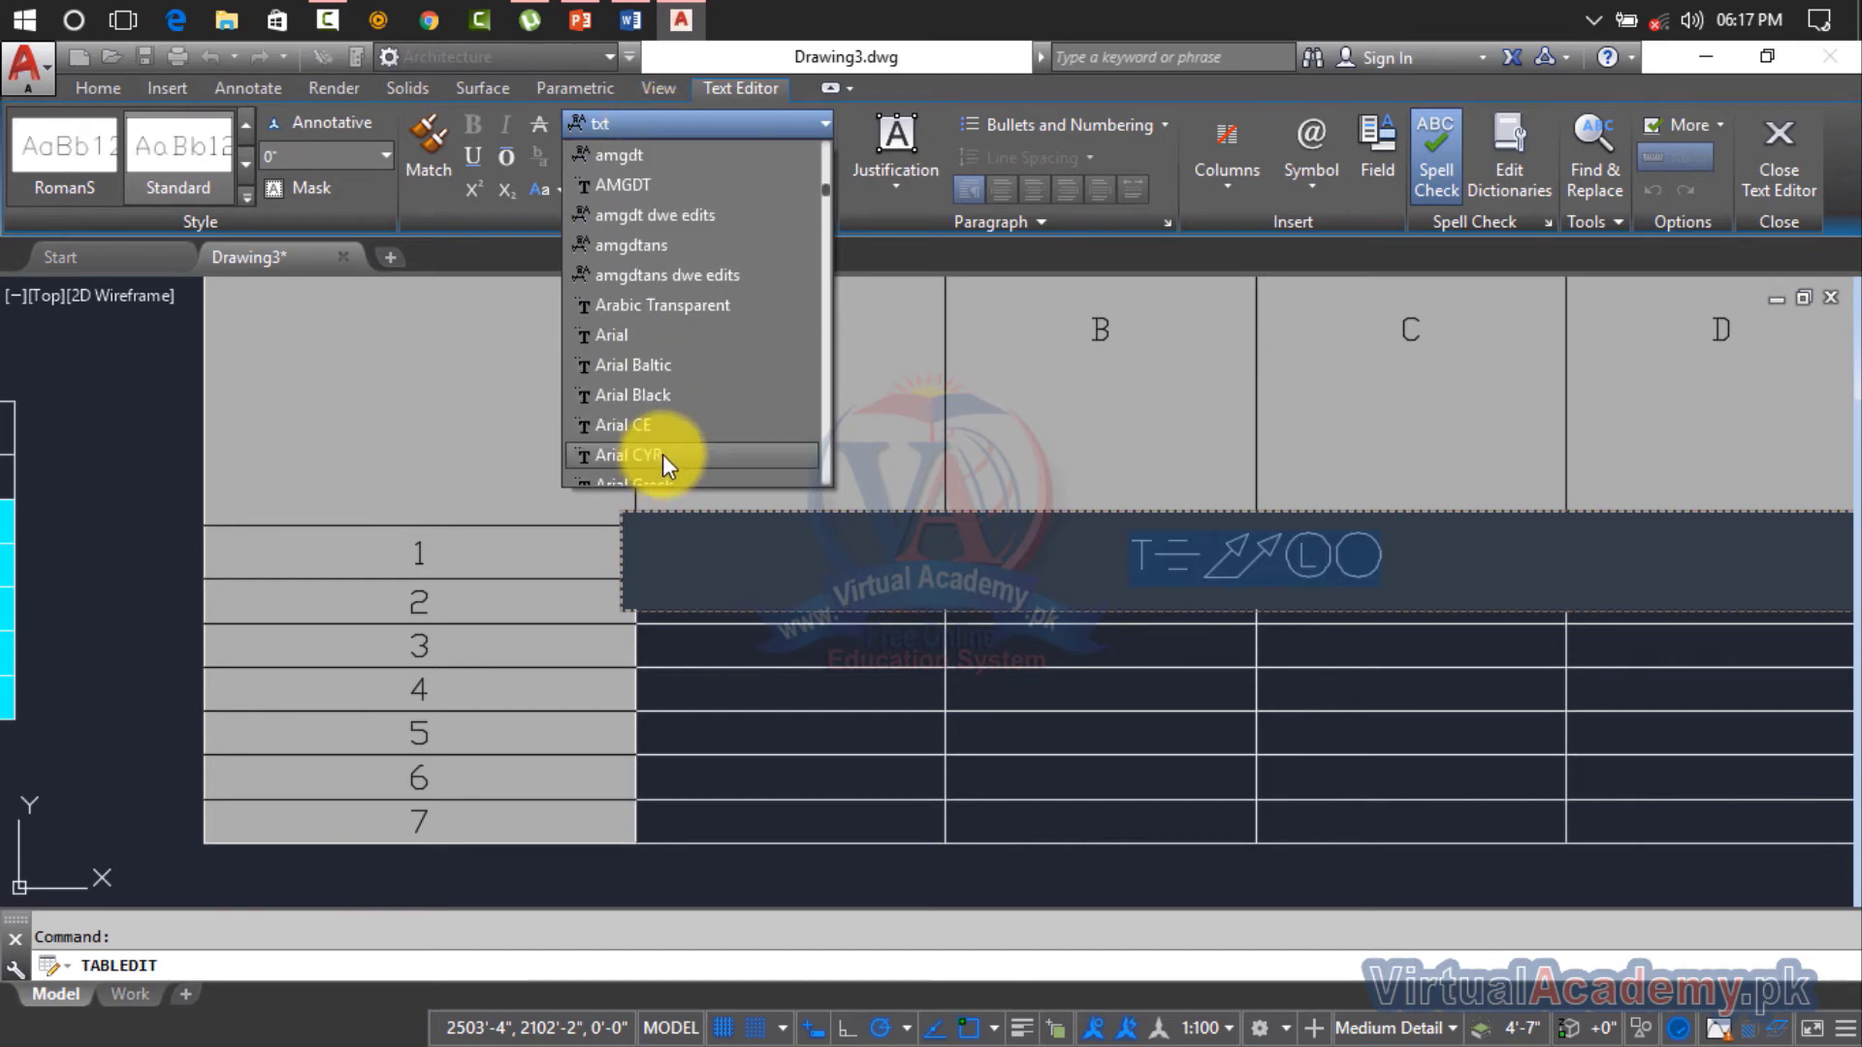
left_click(665, 333)
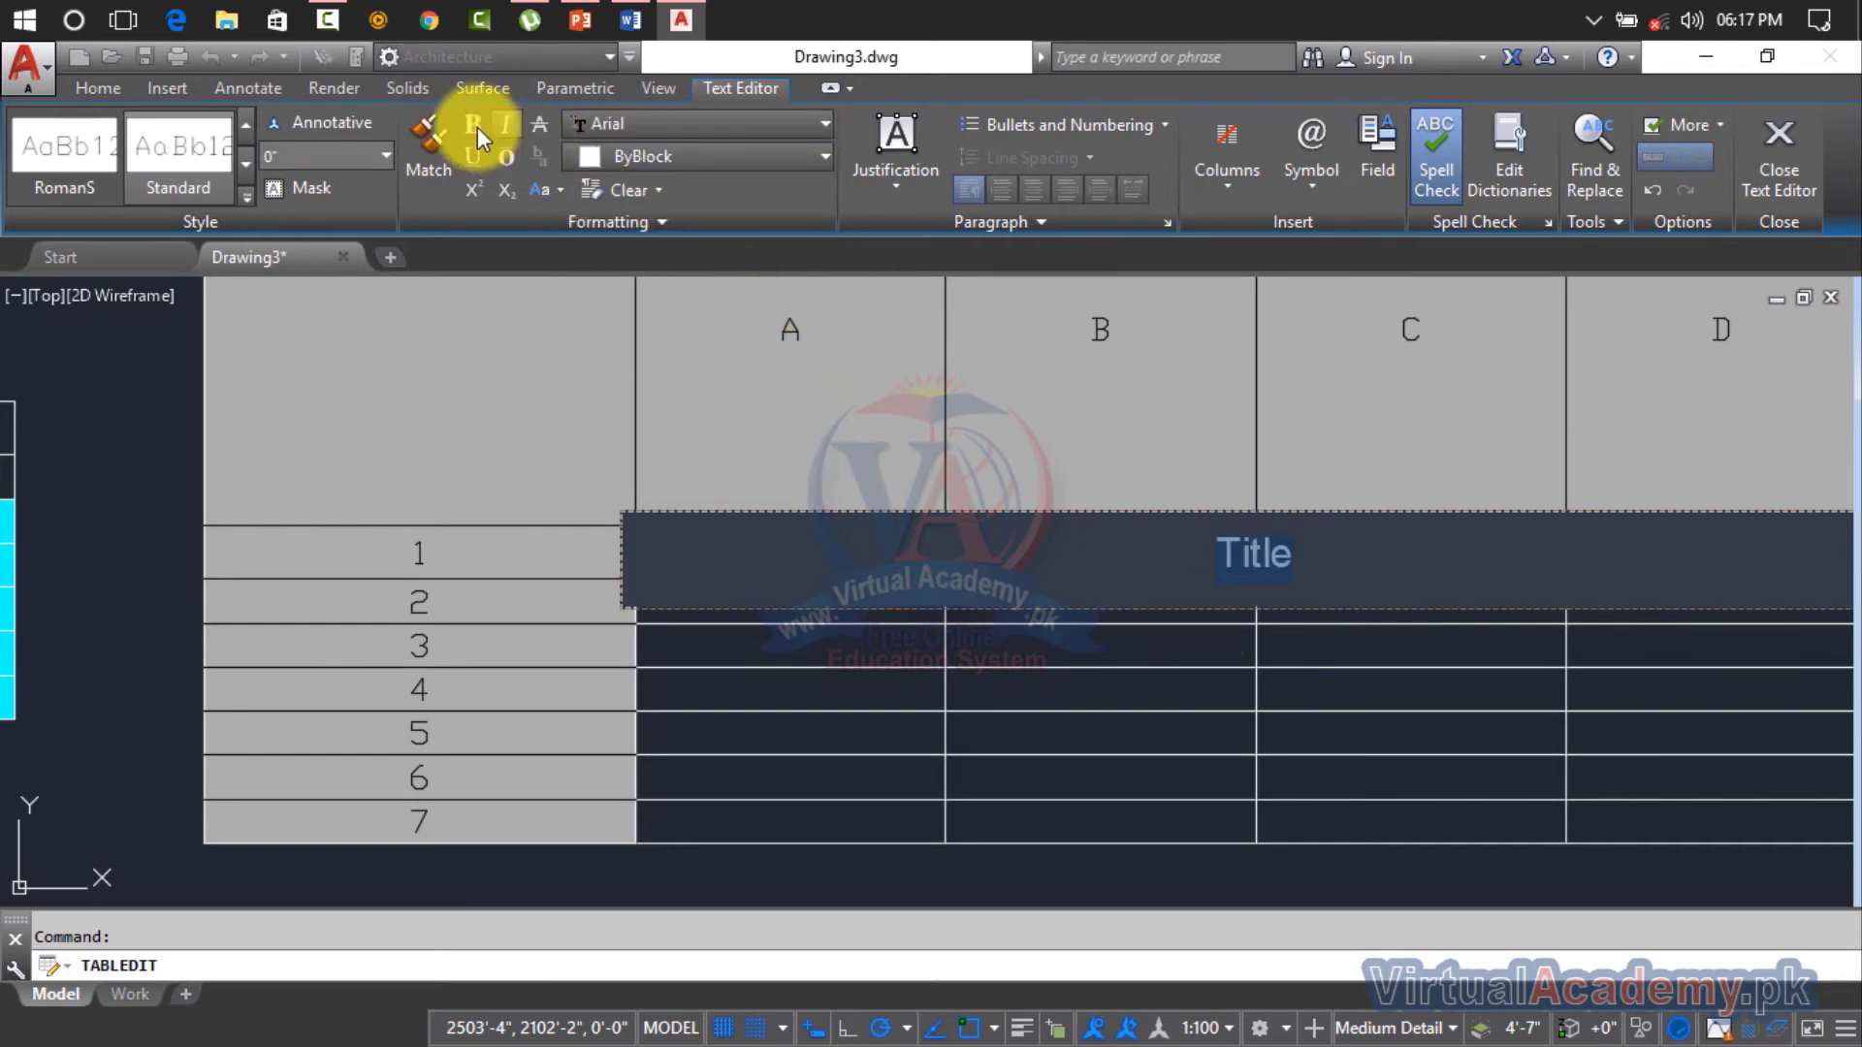
Step: Try text heights of 1', 5" and 2" on the selected title text
left_click(300, 155)
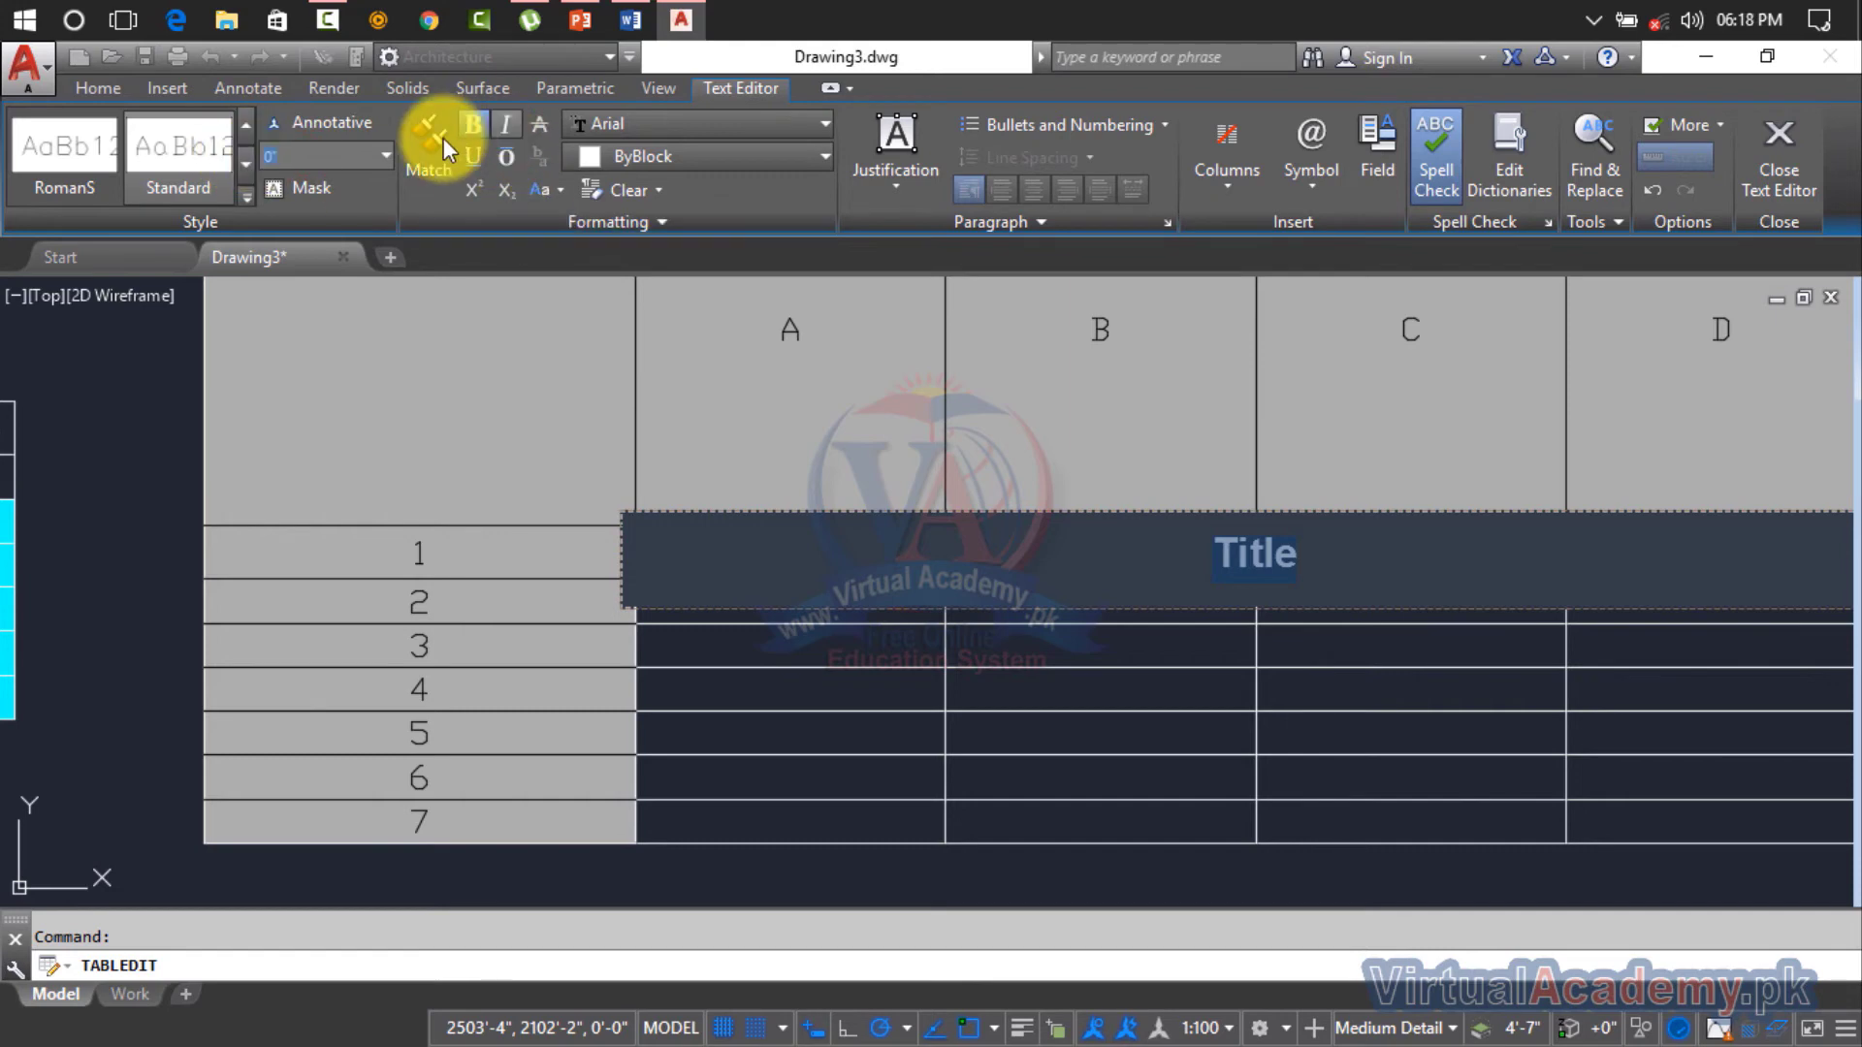
type("1'")
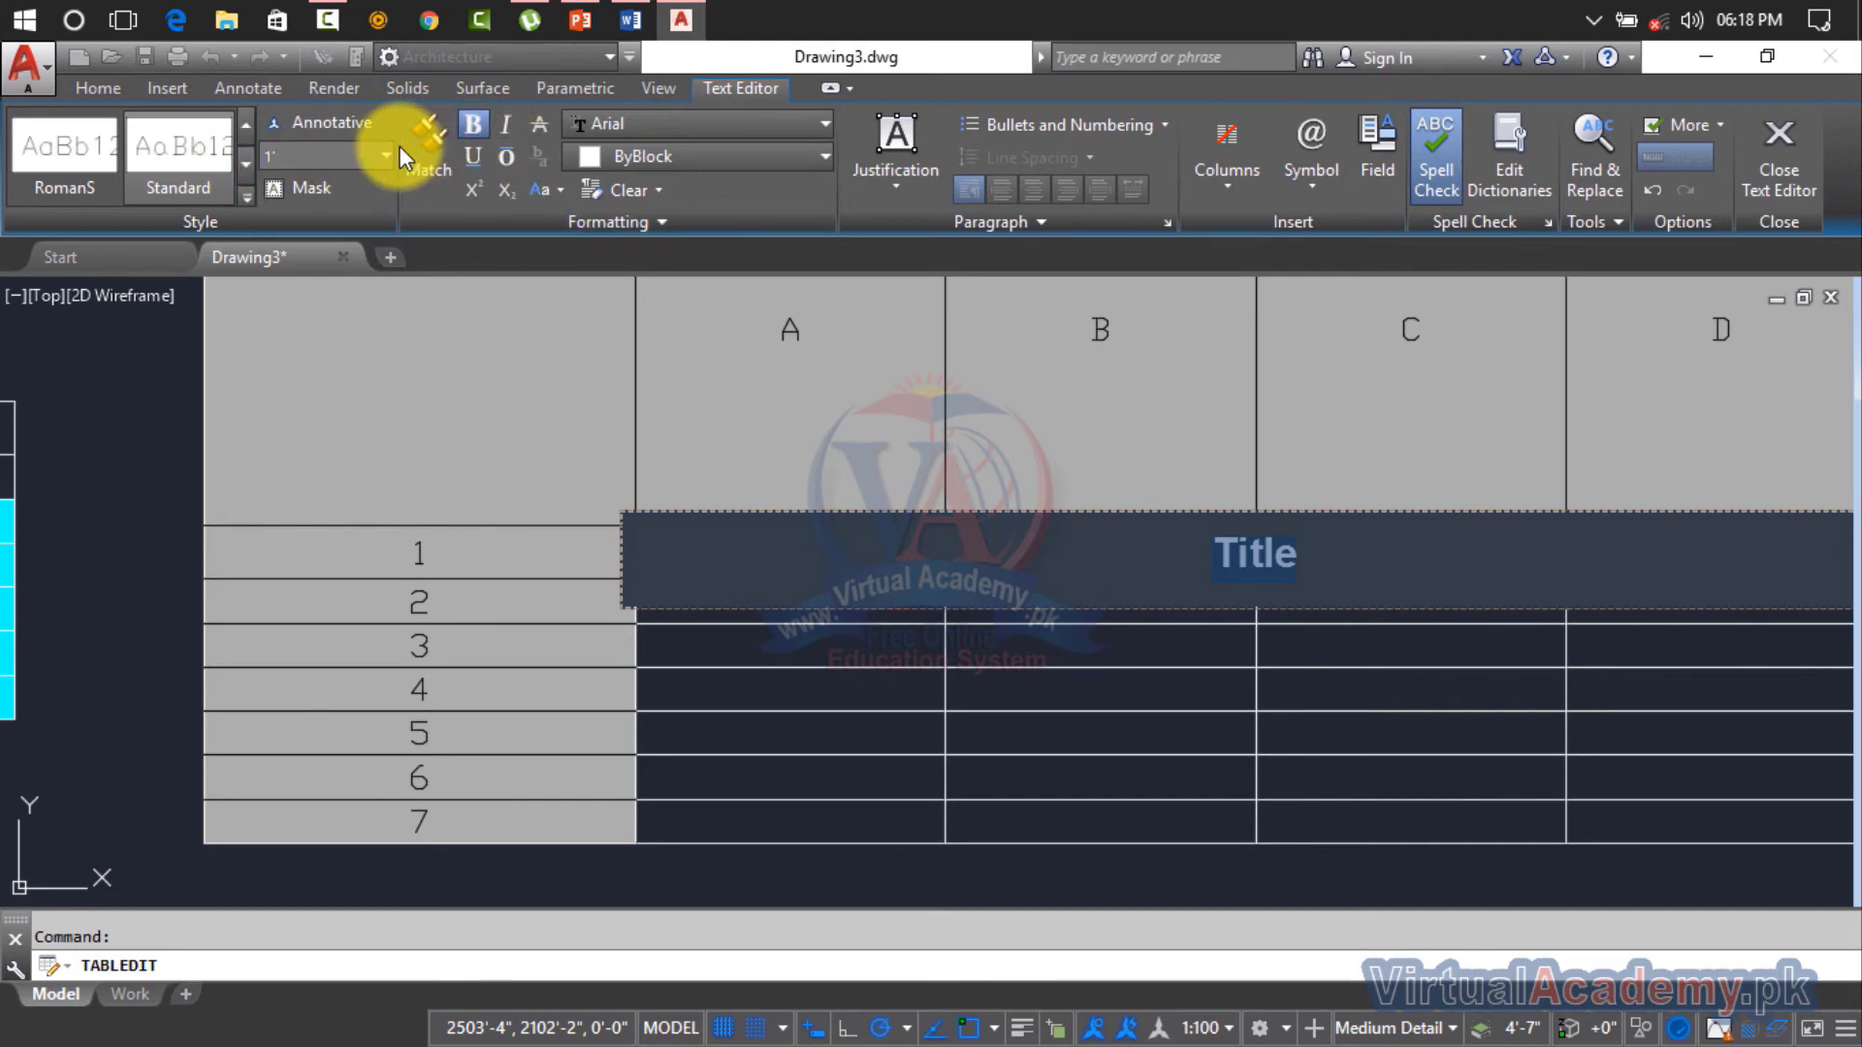
key("Return")
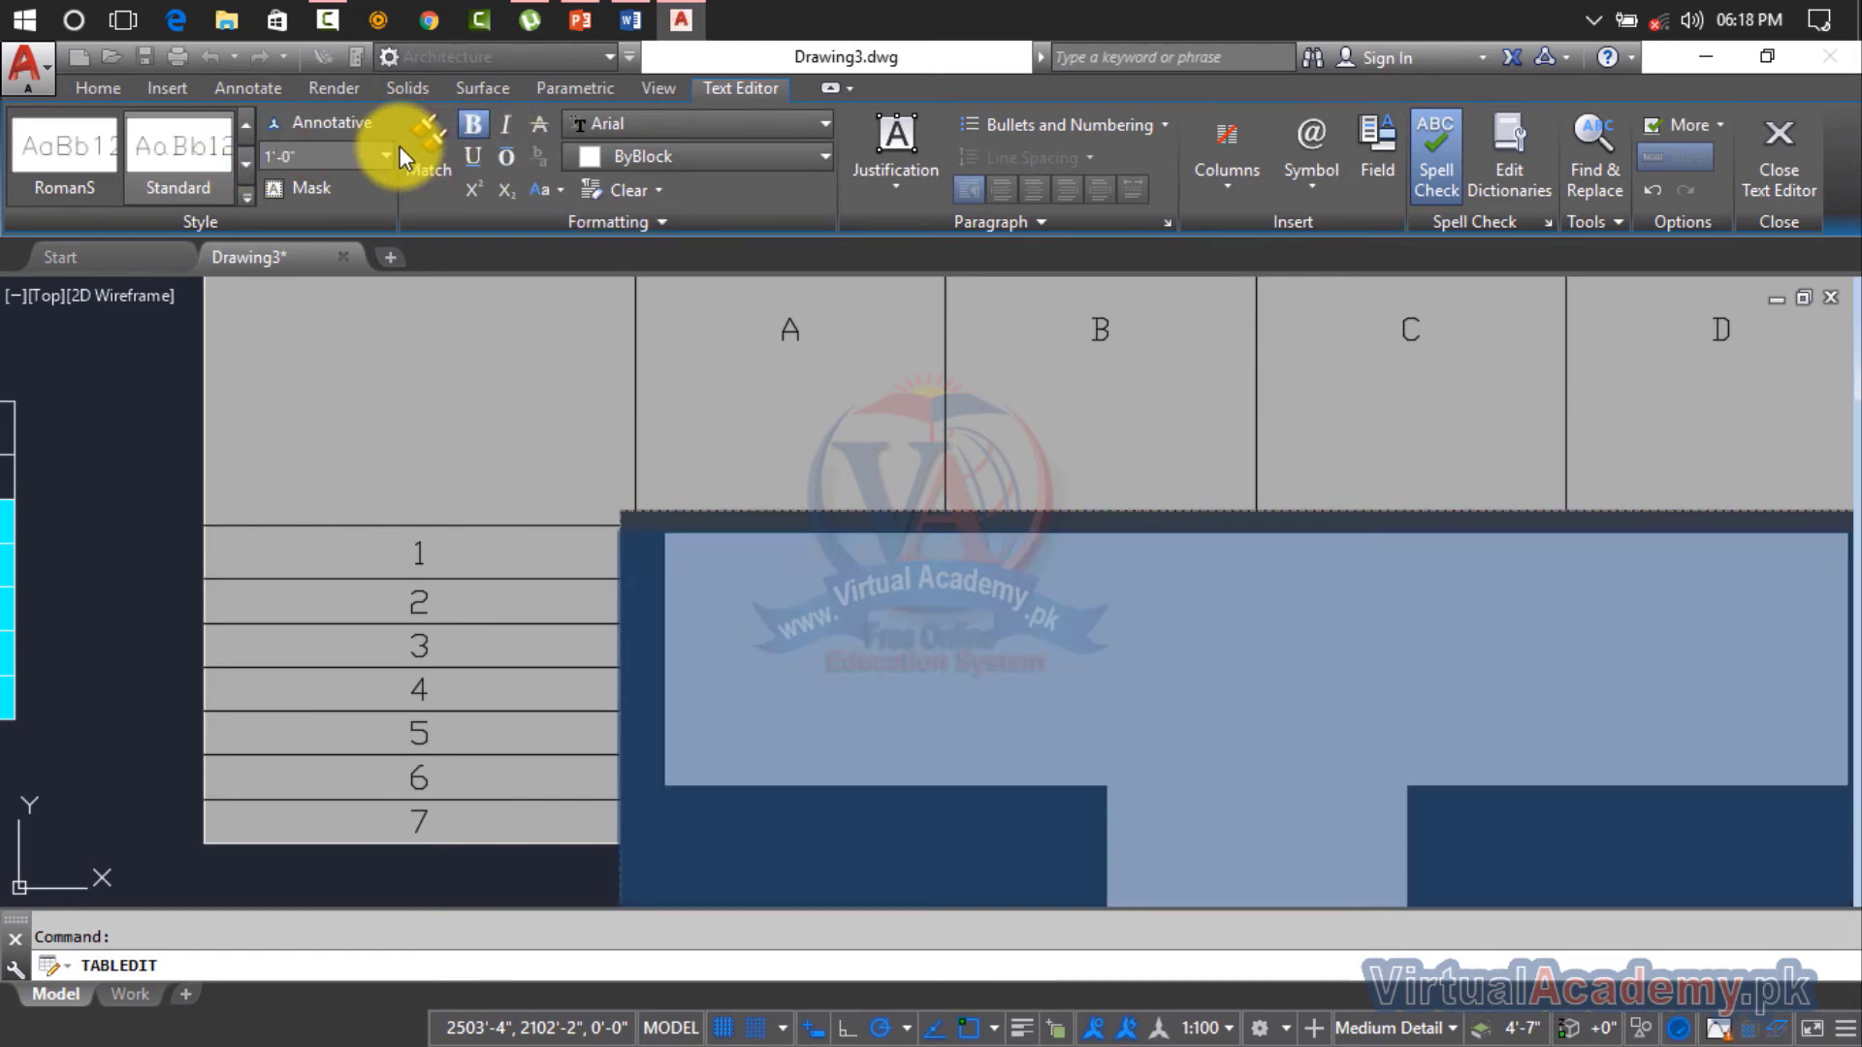
left_click(363, 155)
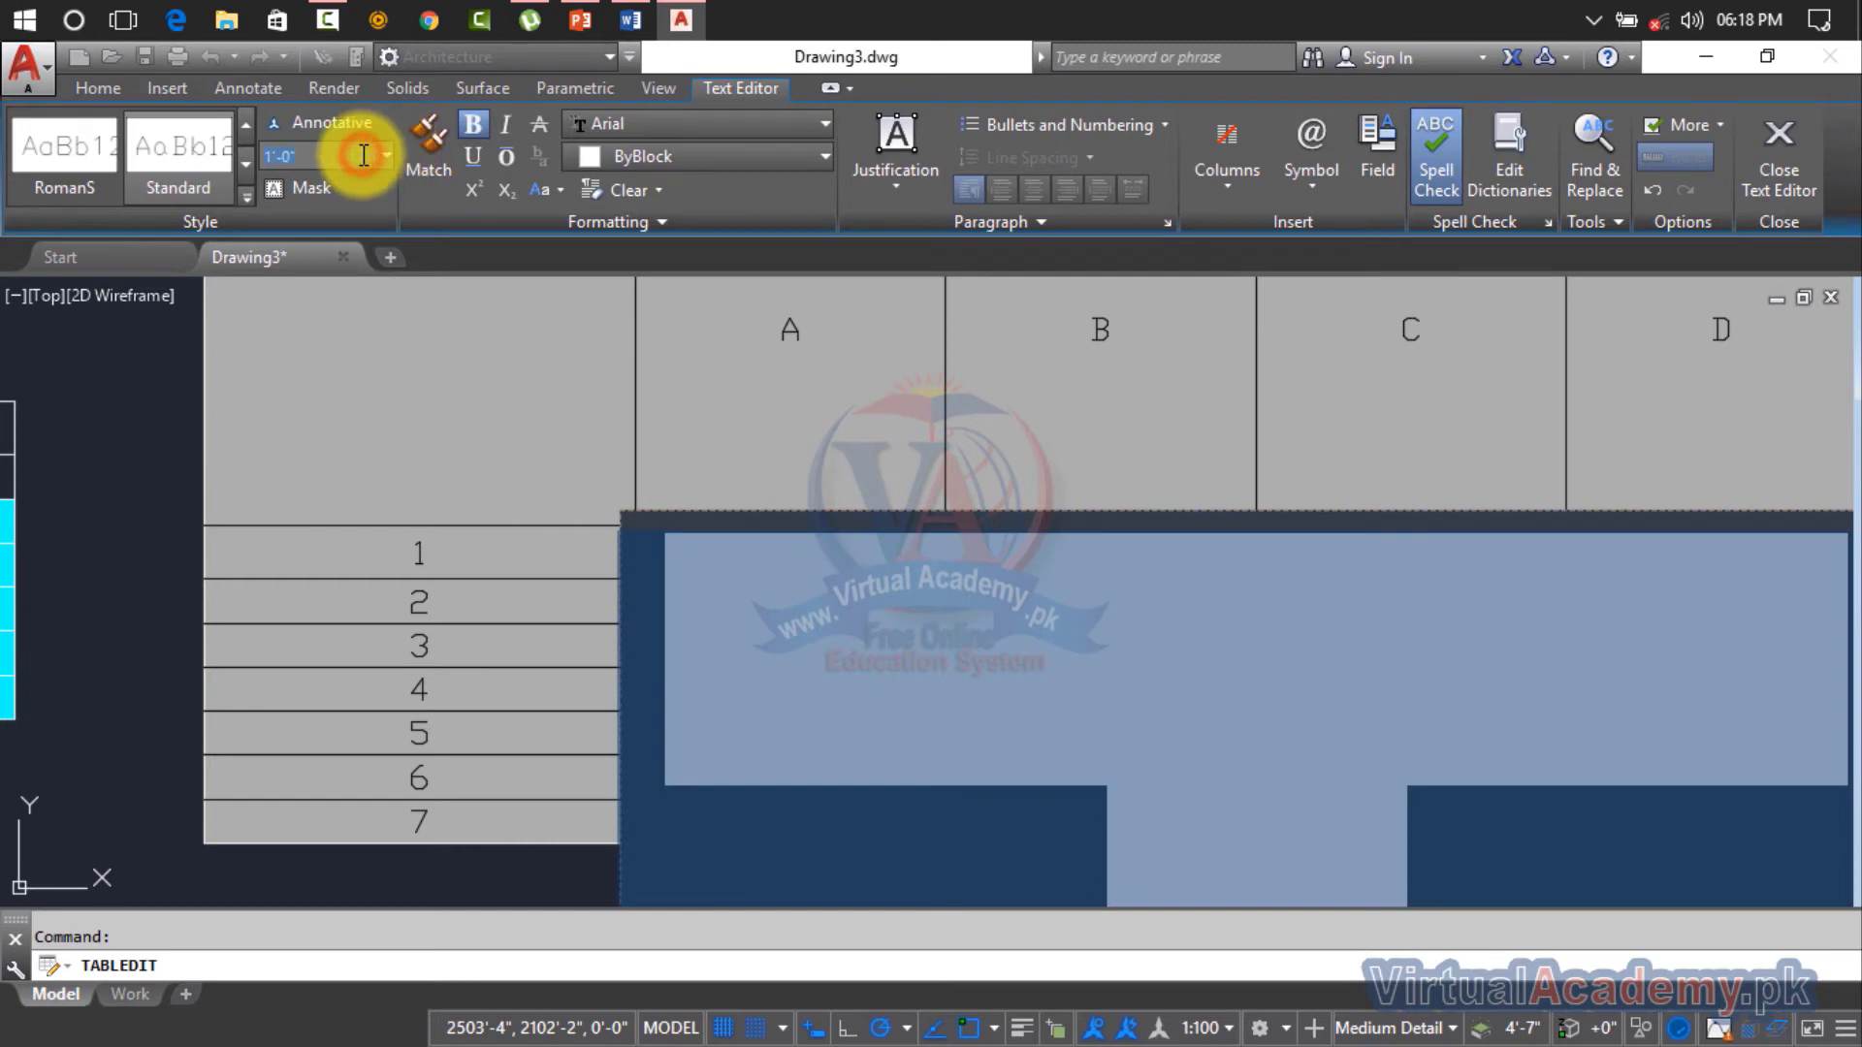
type("5'")
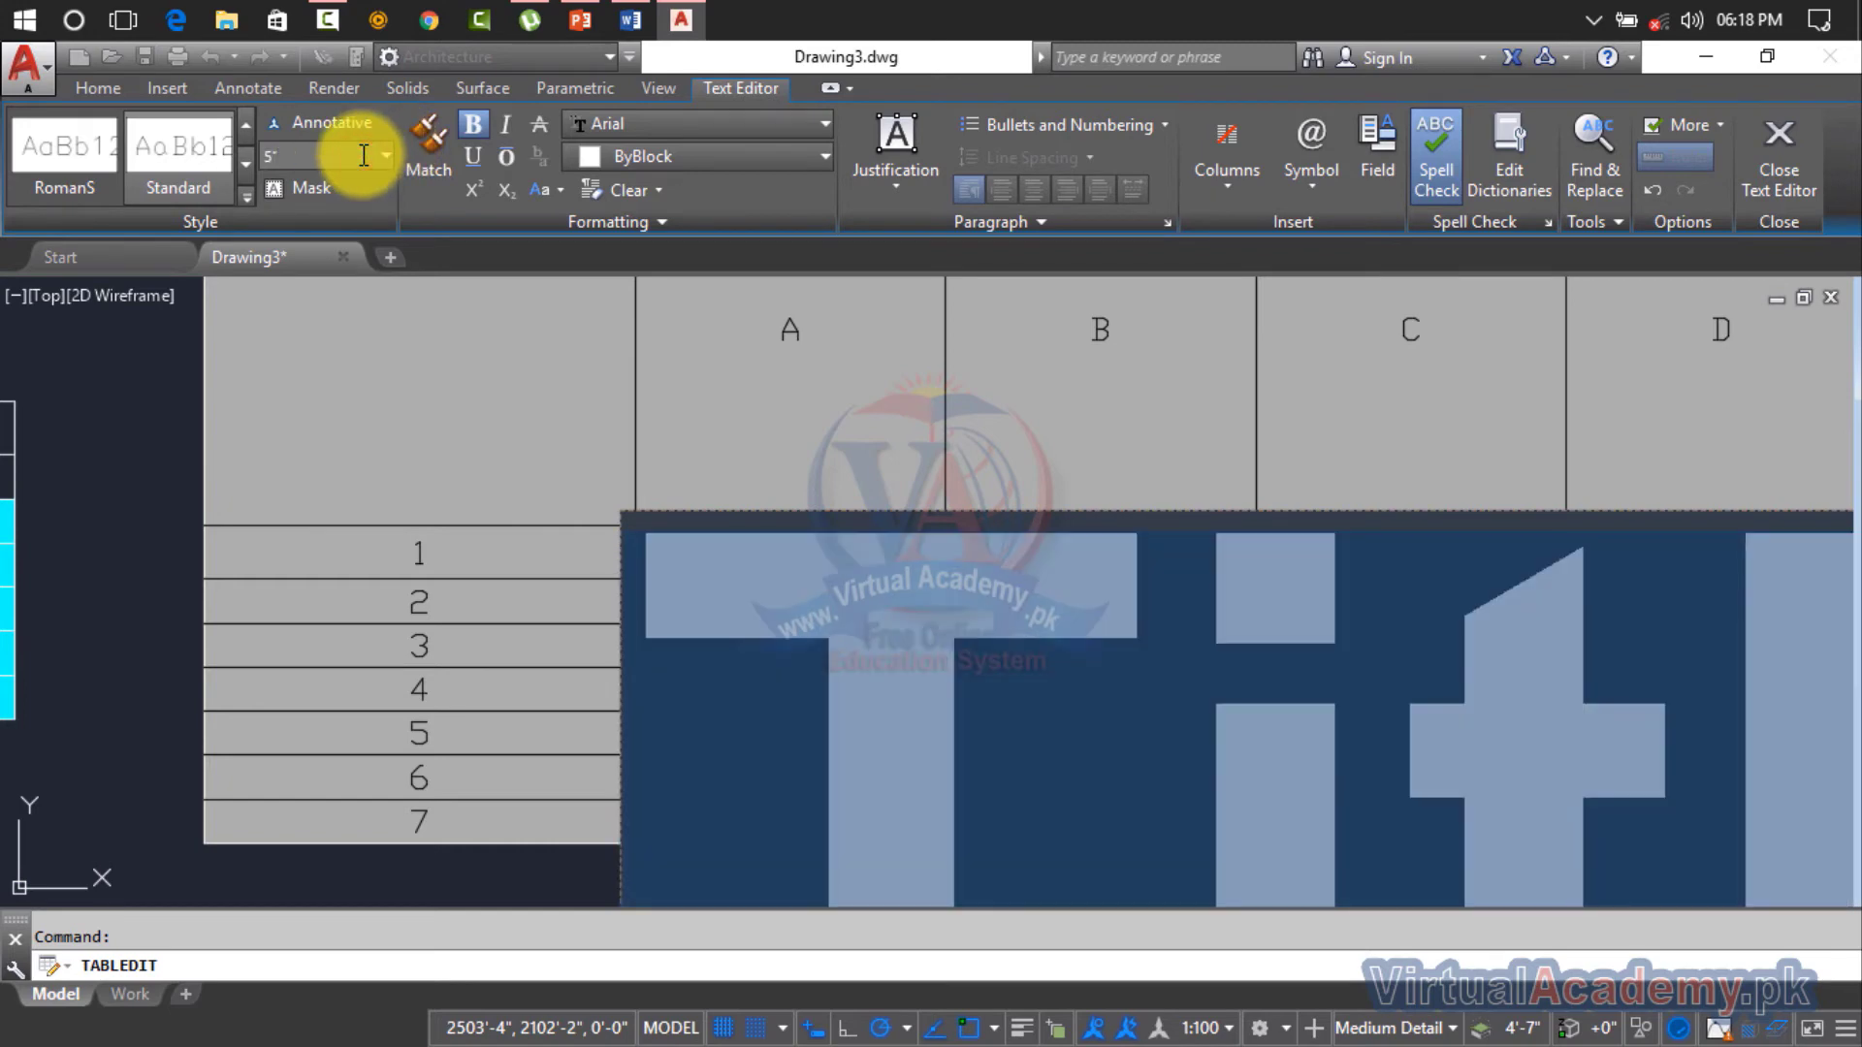
left_click(343, 151)
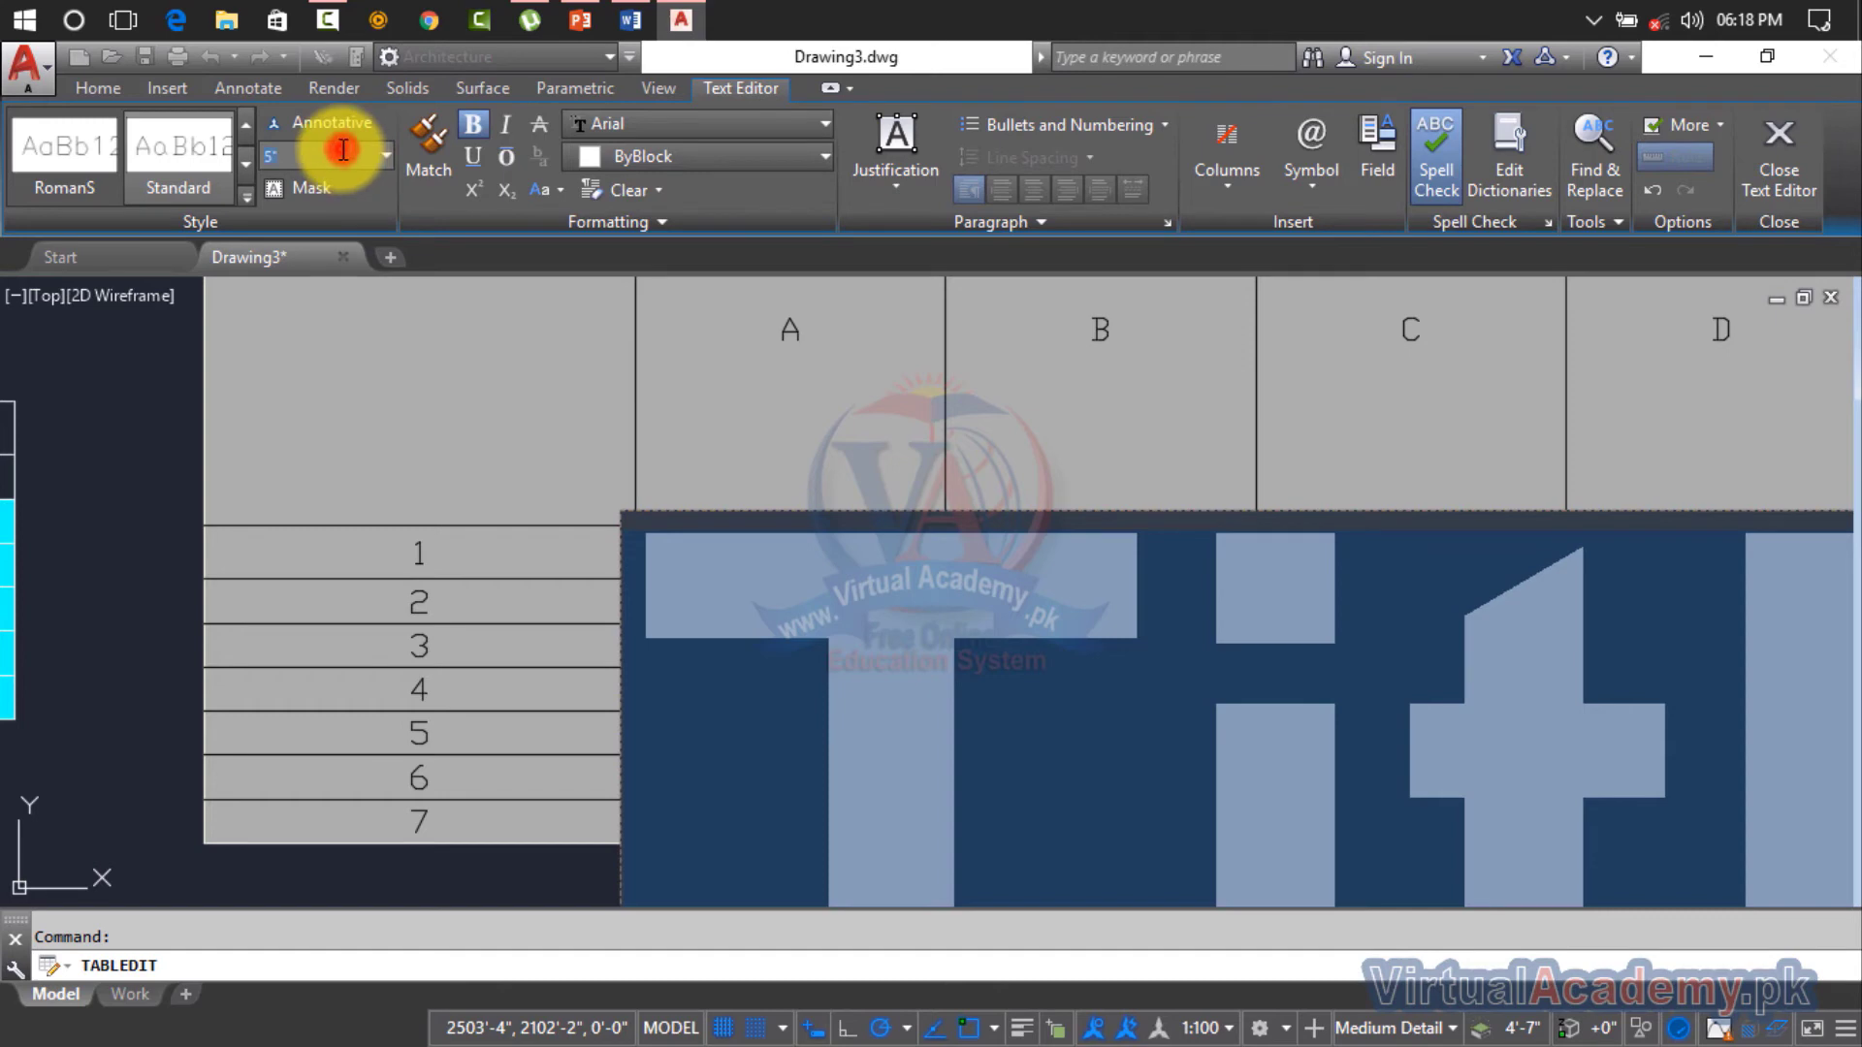
type("2'")
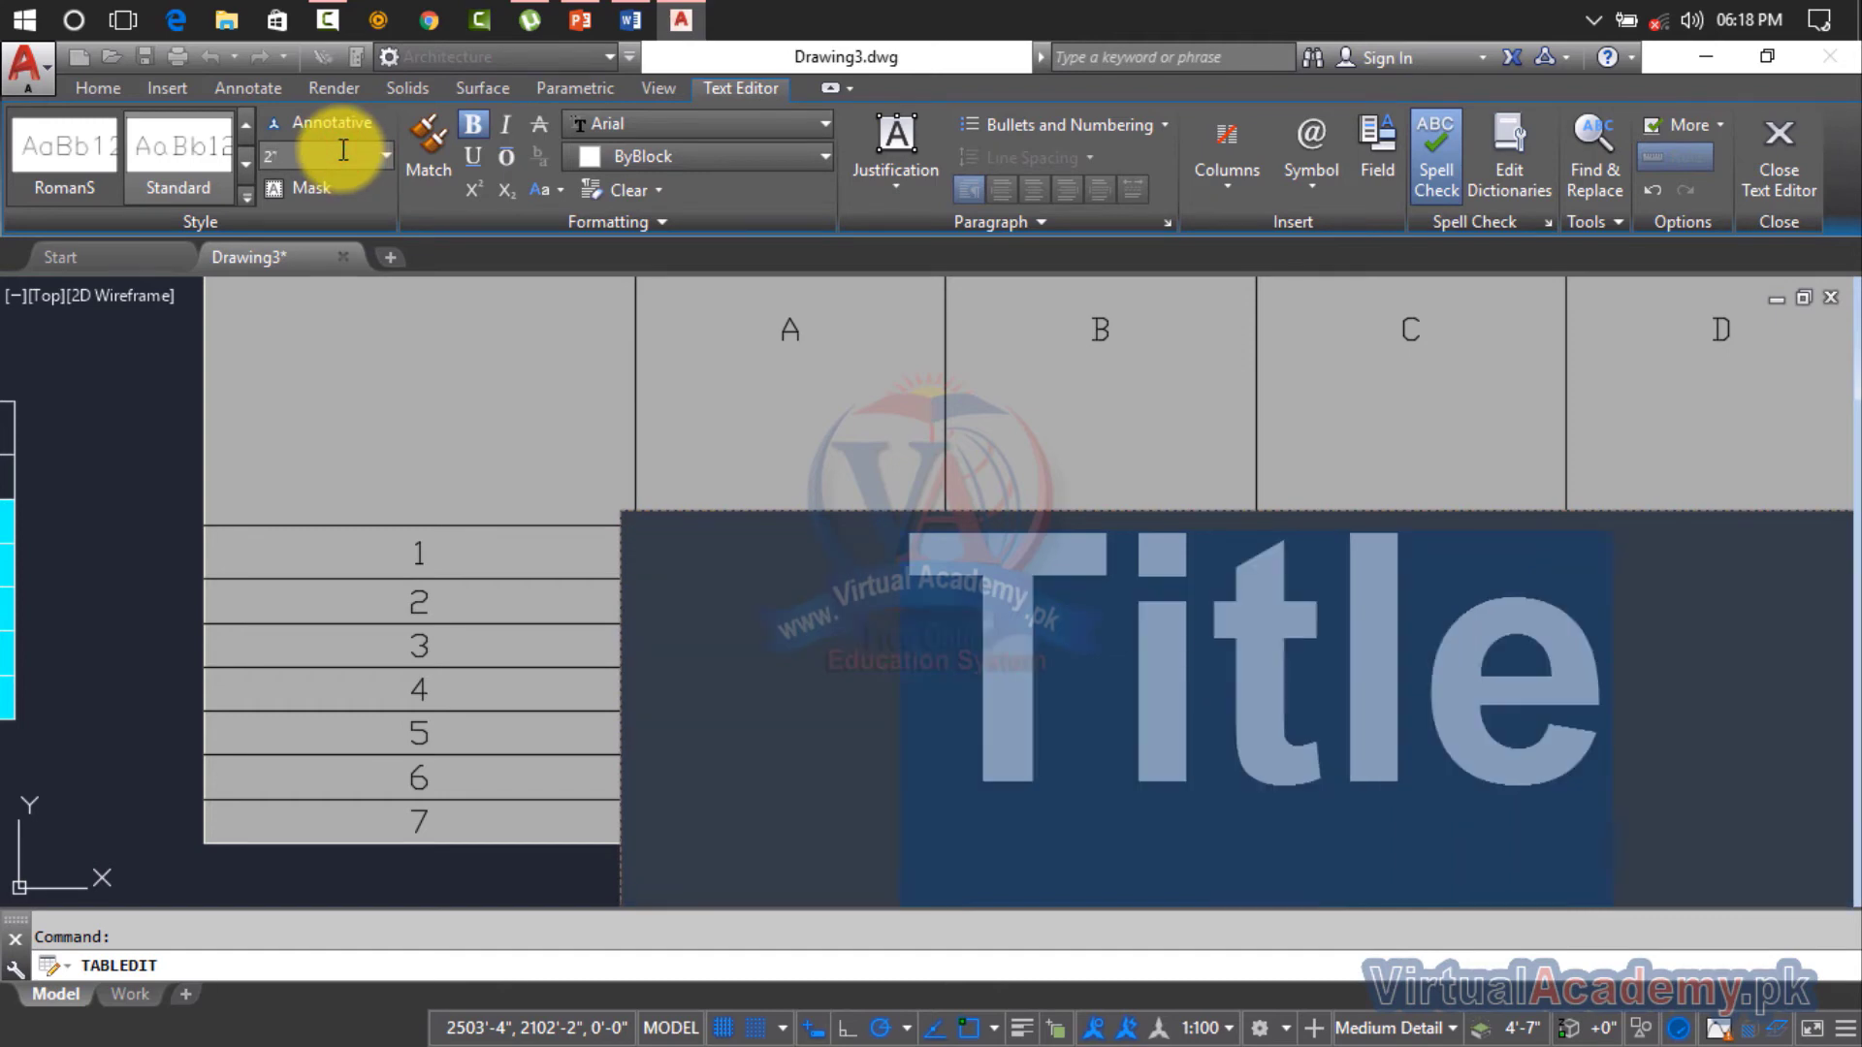
Step: Set the title text height to 1" and finish editing the title cell
left_click(332, 163)
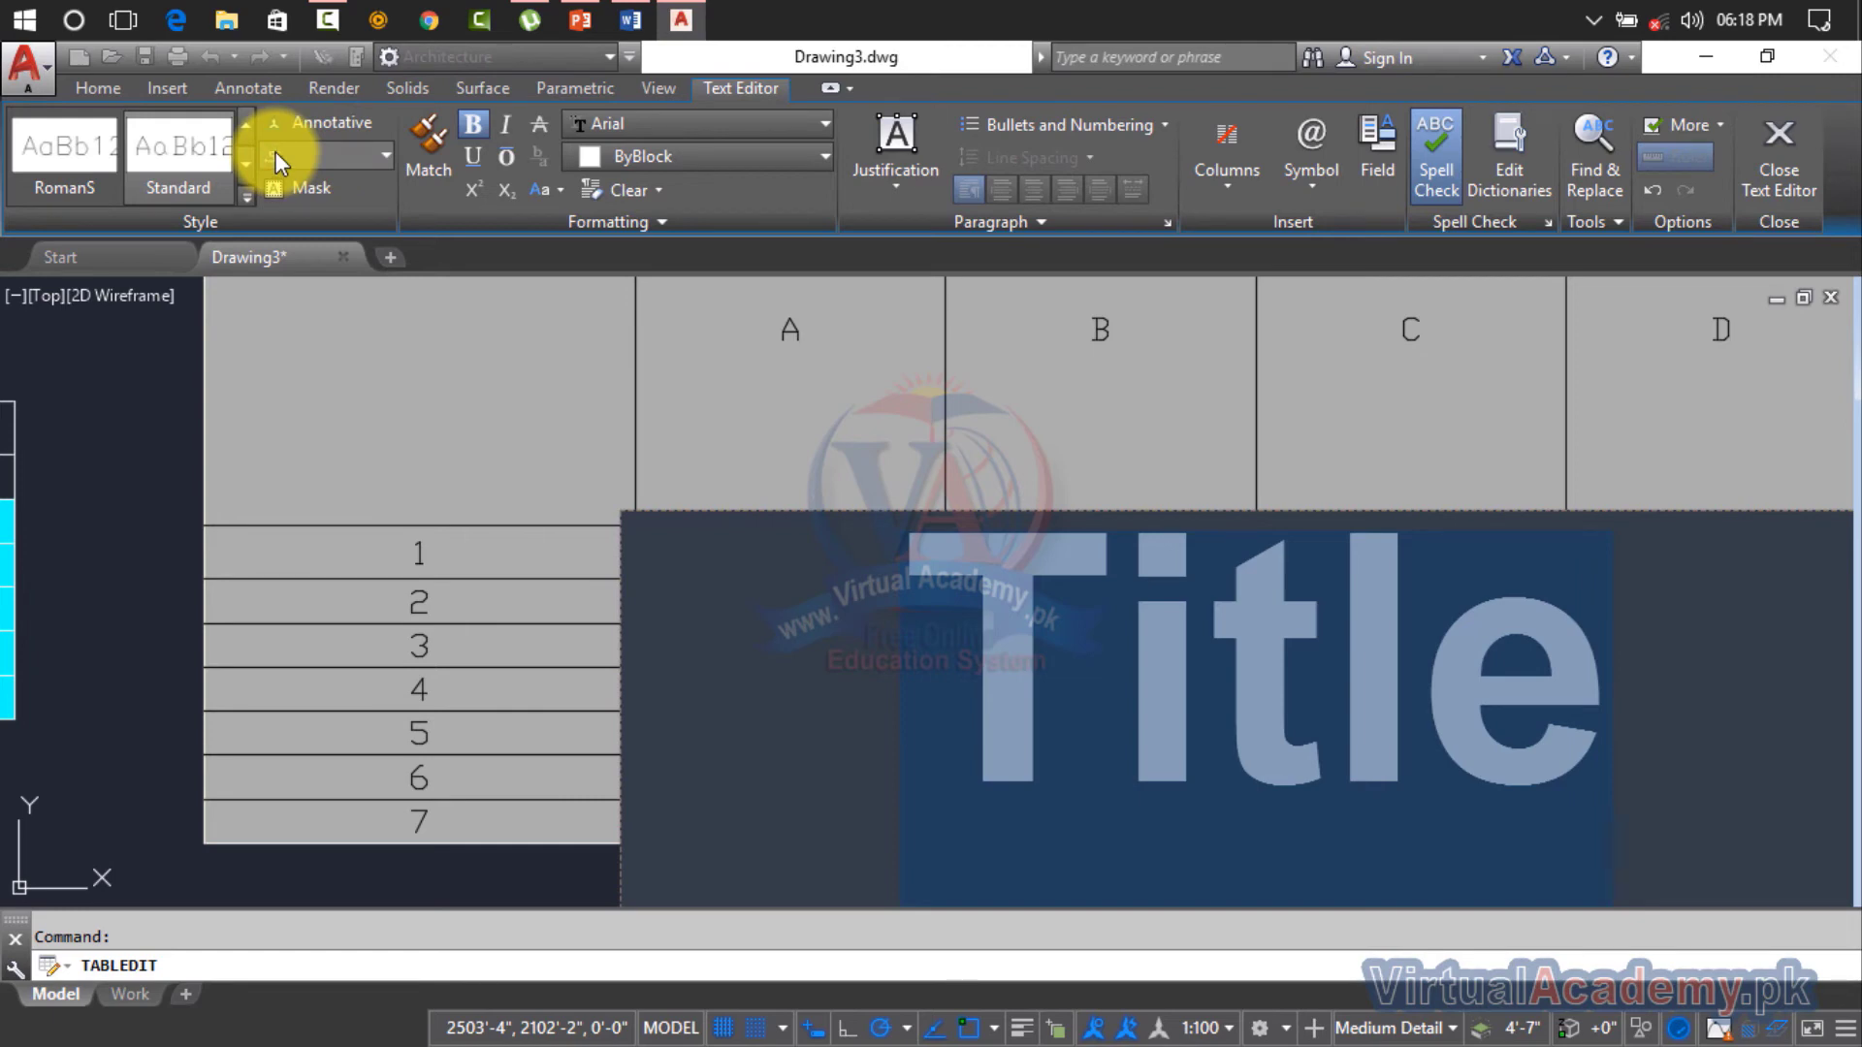
type("1")
key("Return")
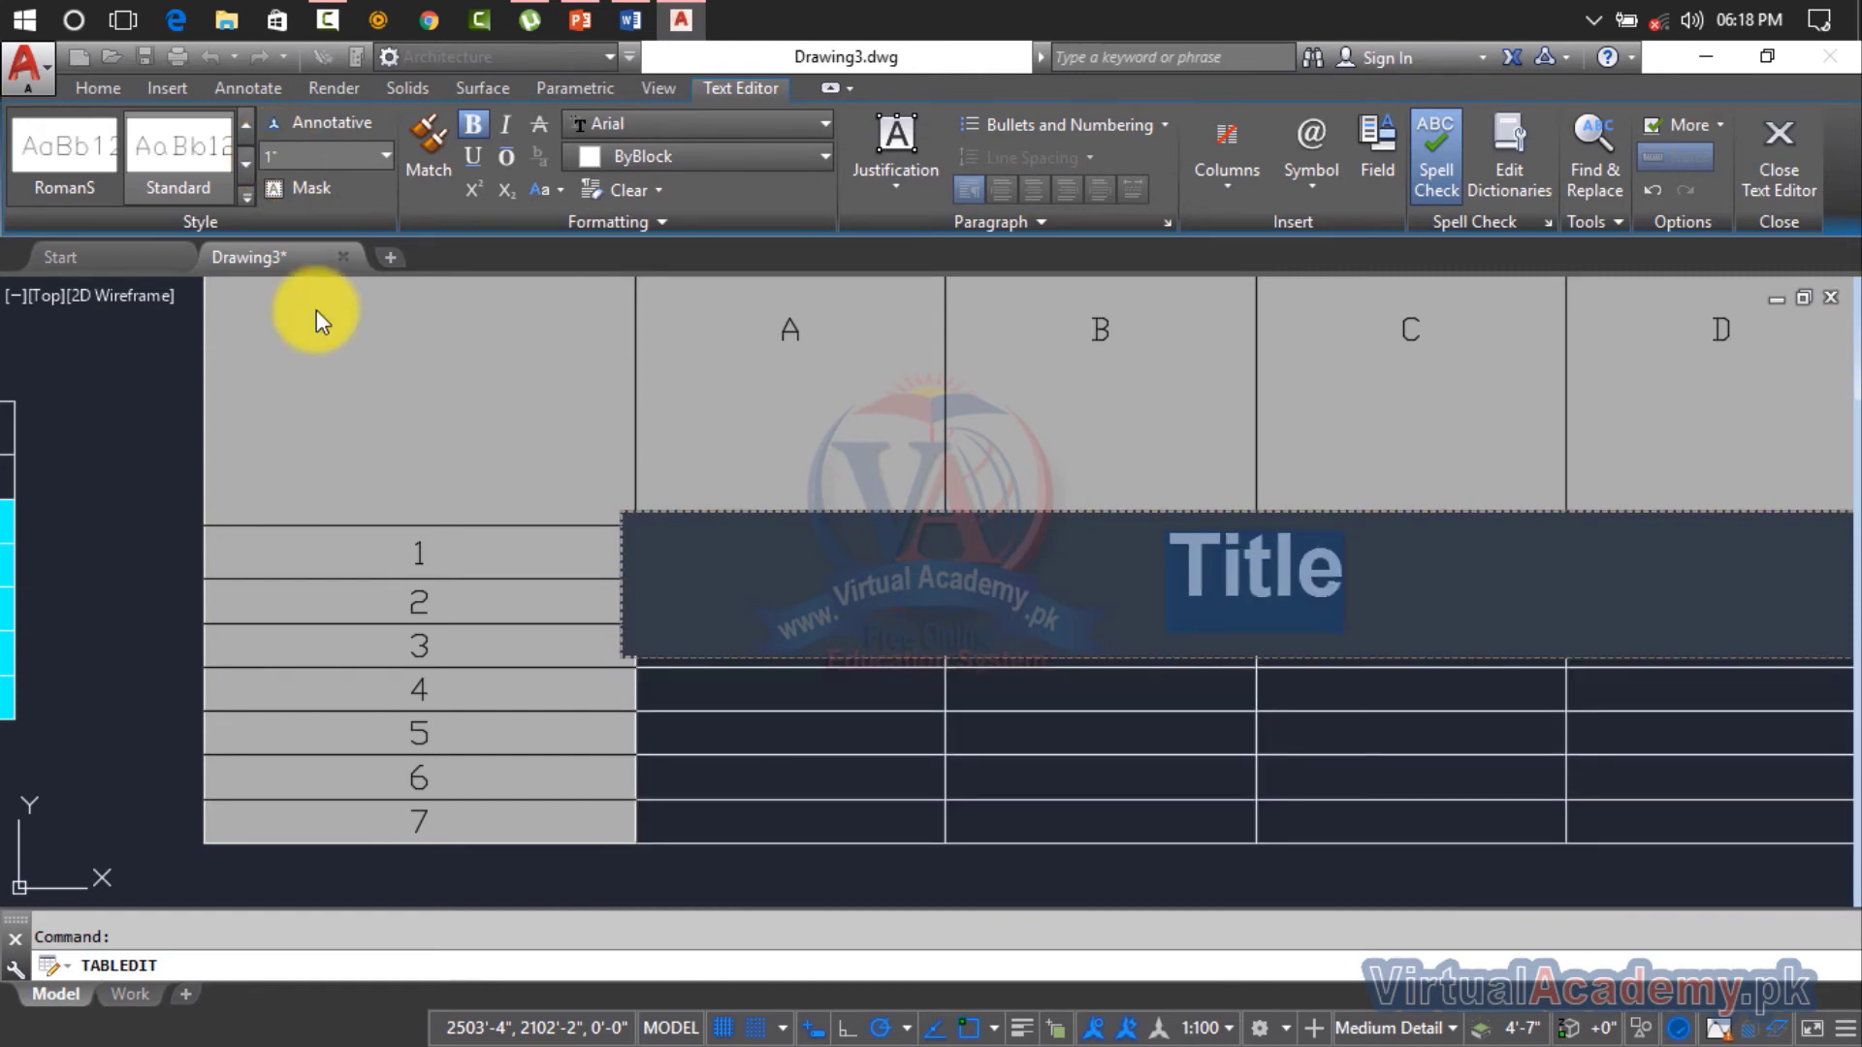
left_click(703, 670)
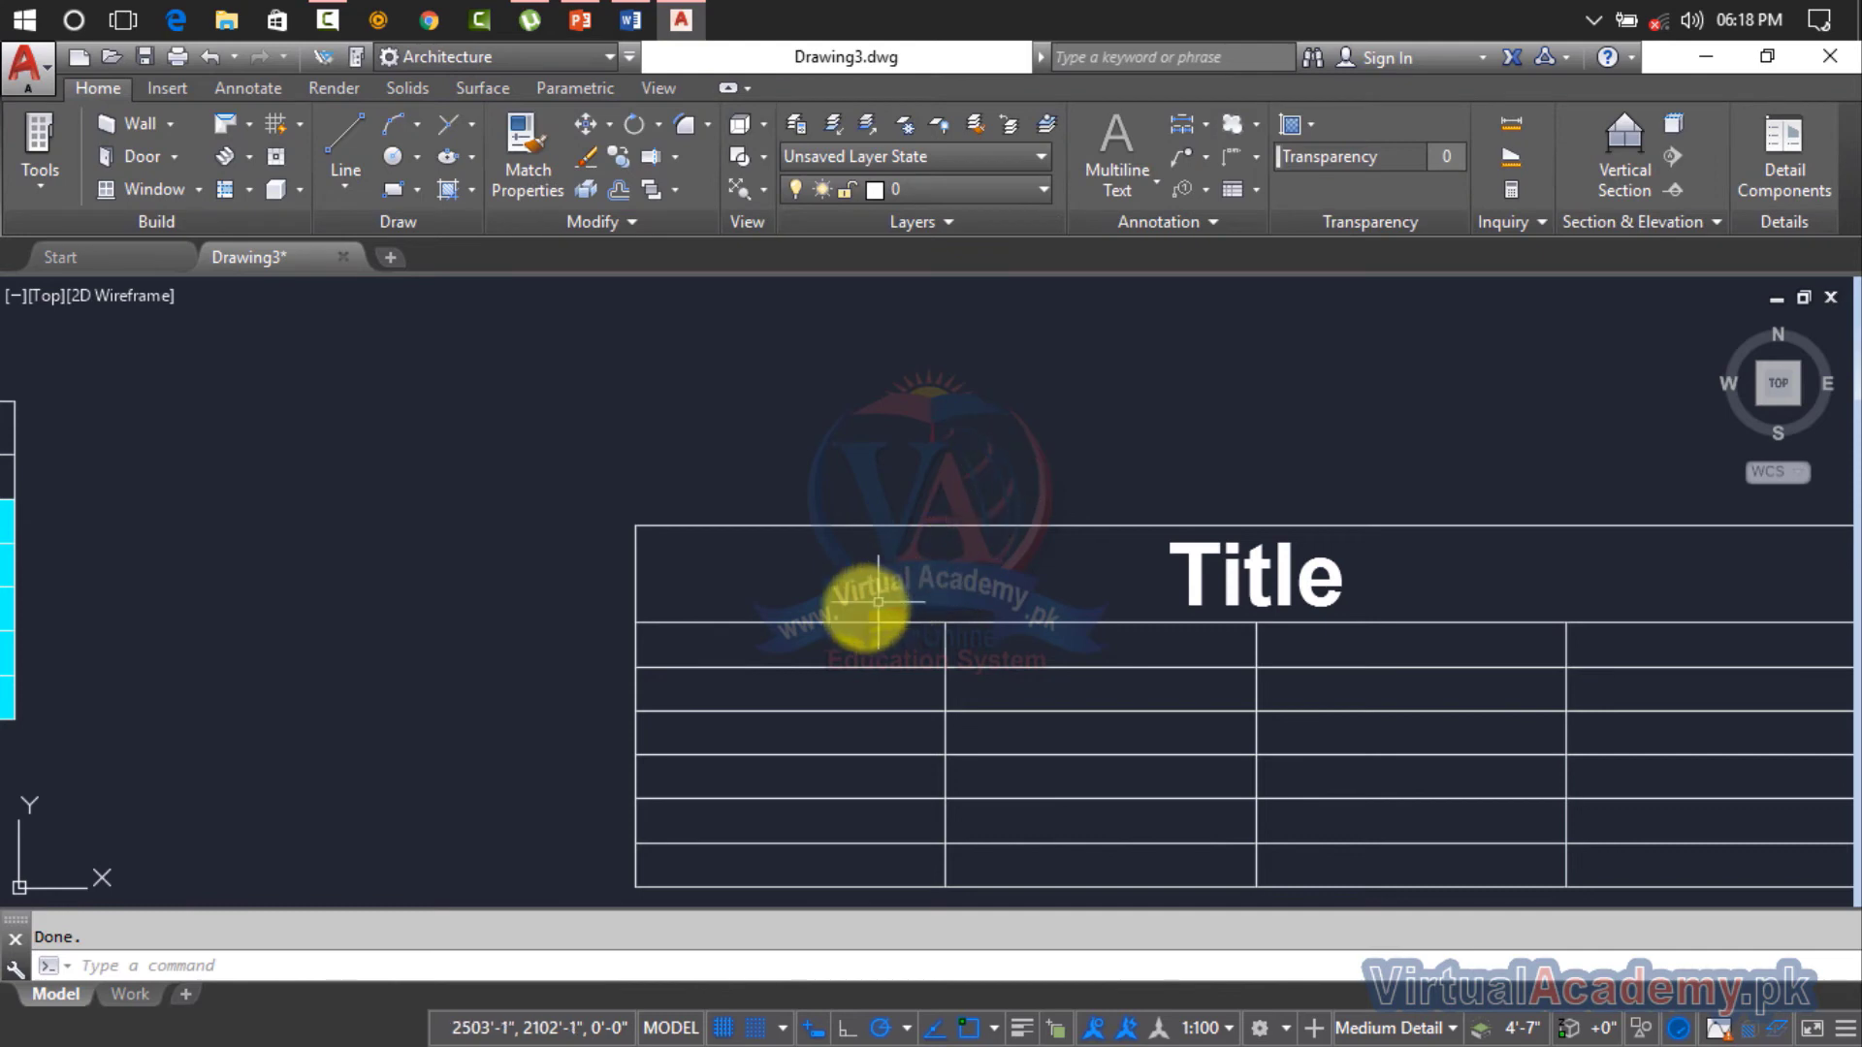
Step: Enter "Header 01" and "Header 2" in the first two cells of the row below the title
double_click(825, 638)
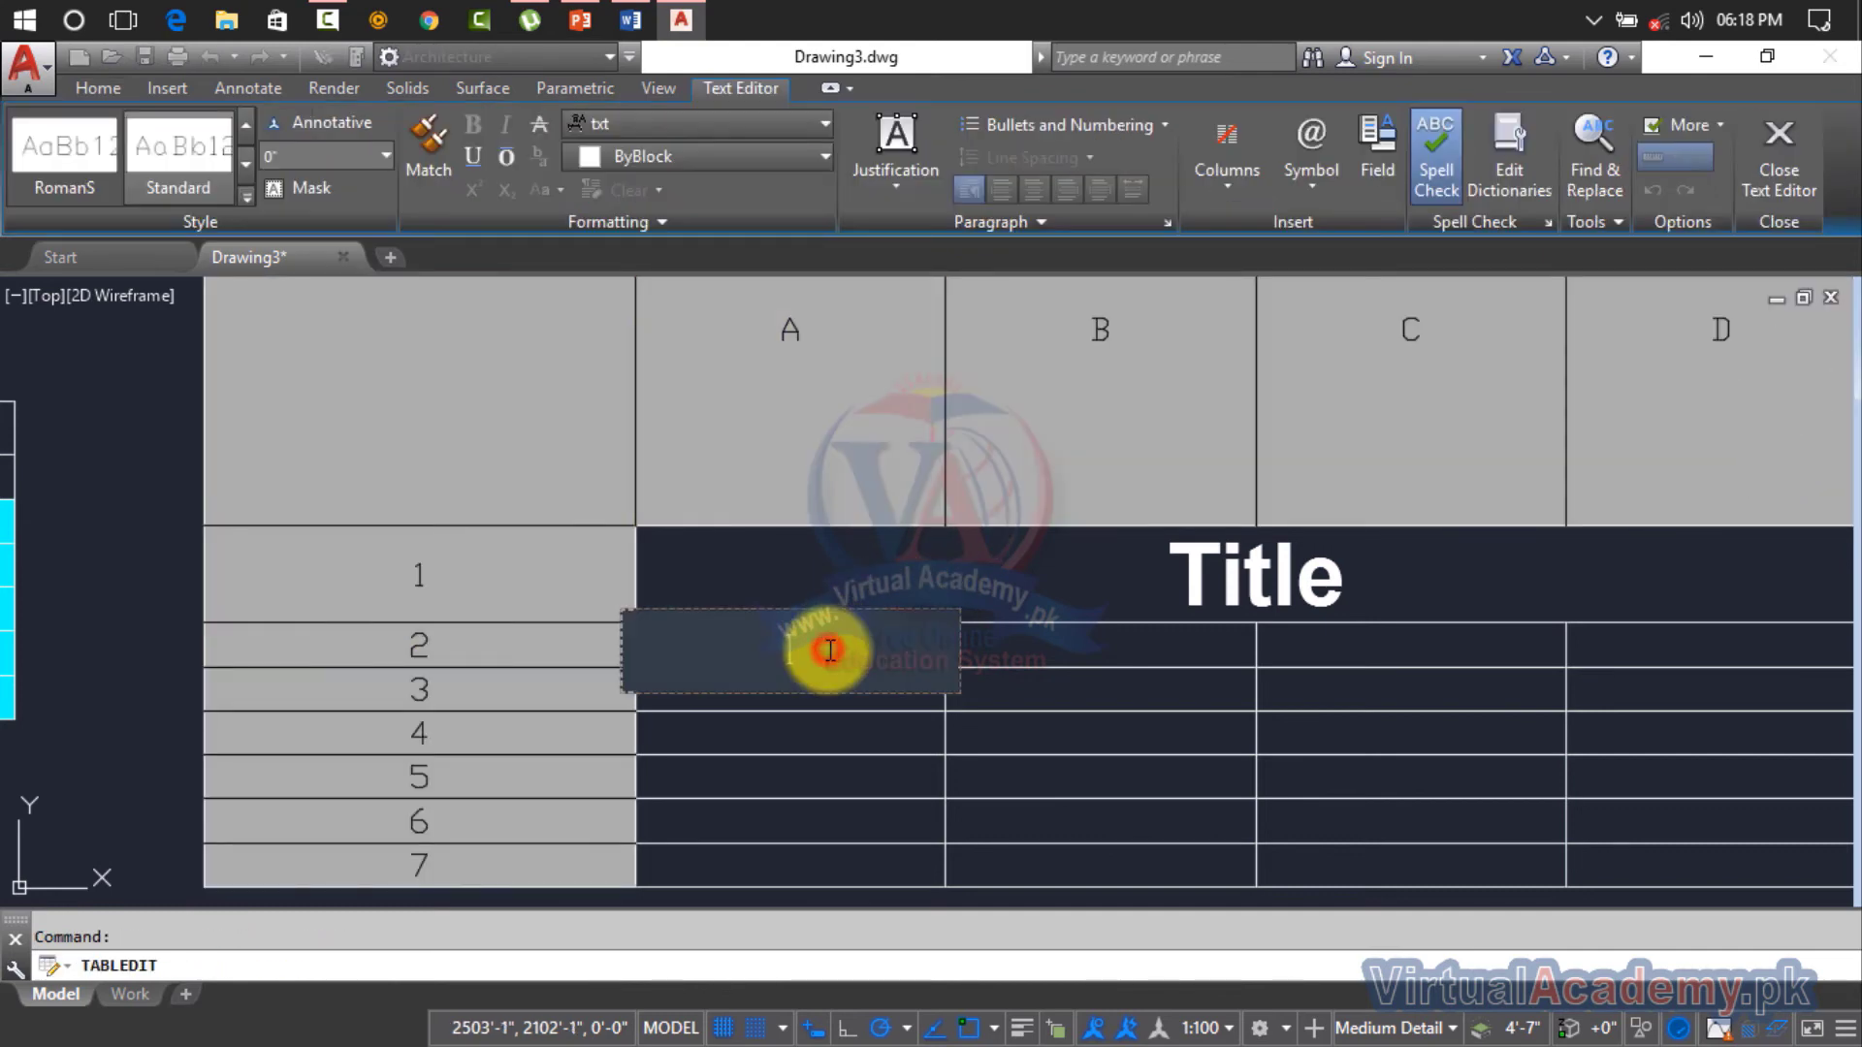
type("Header 01")
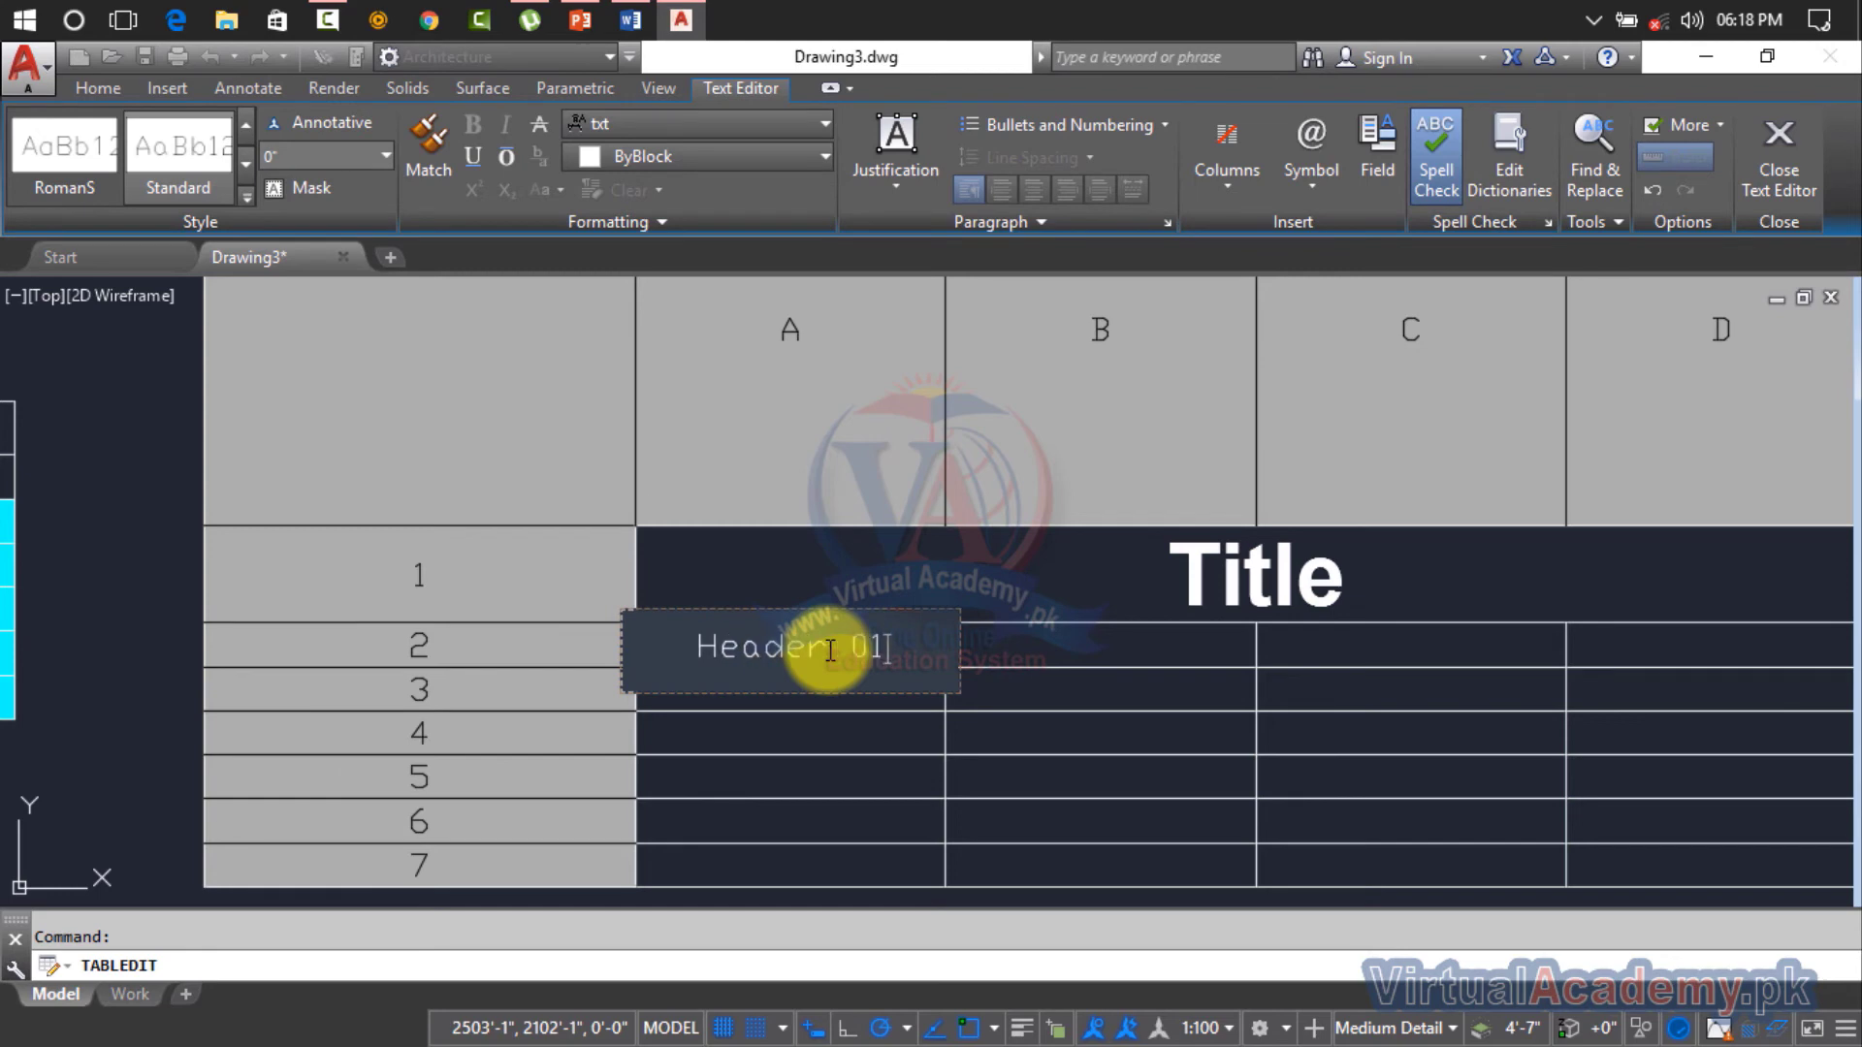
left_click(1043, 646)
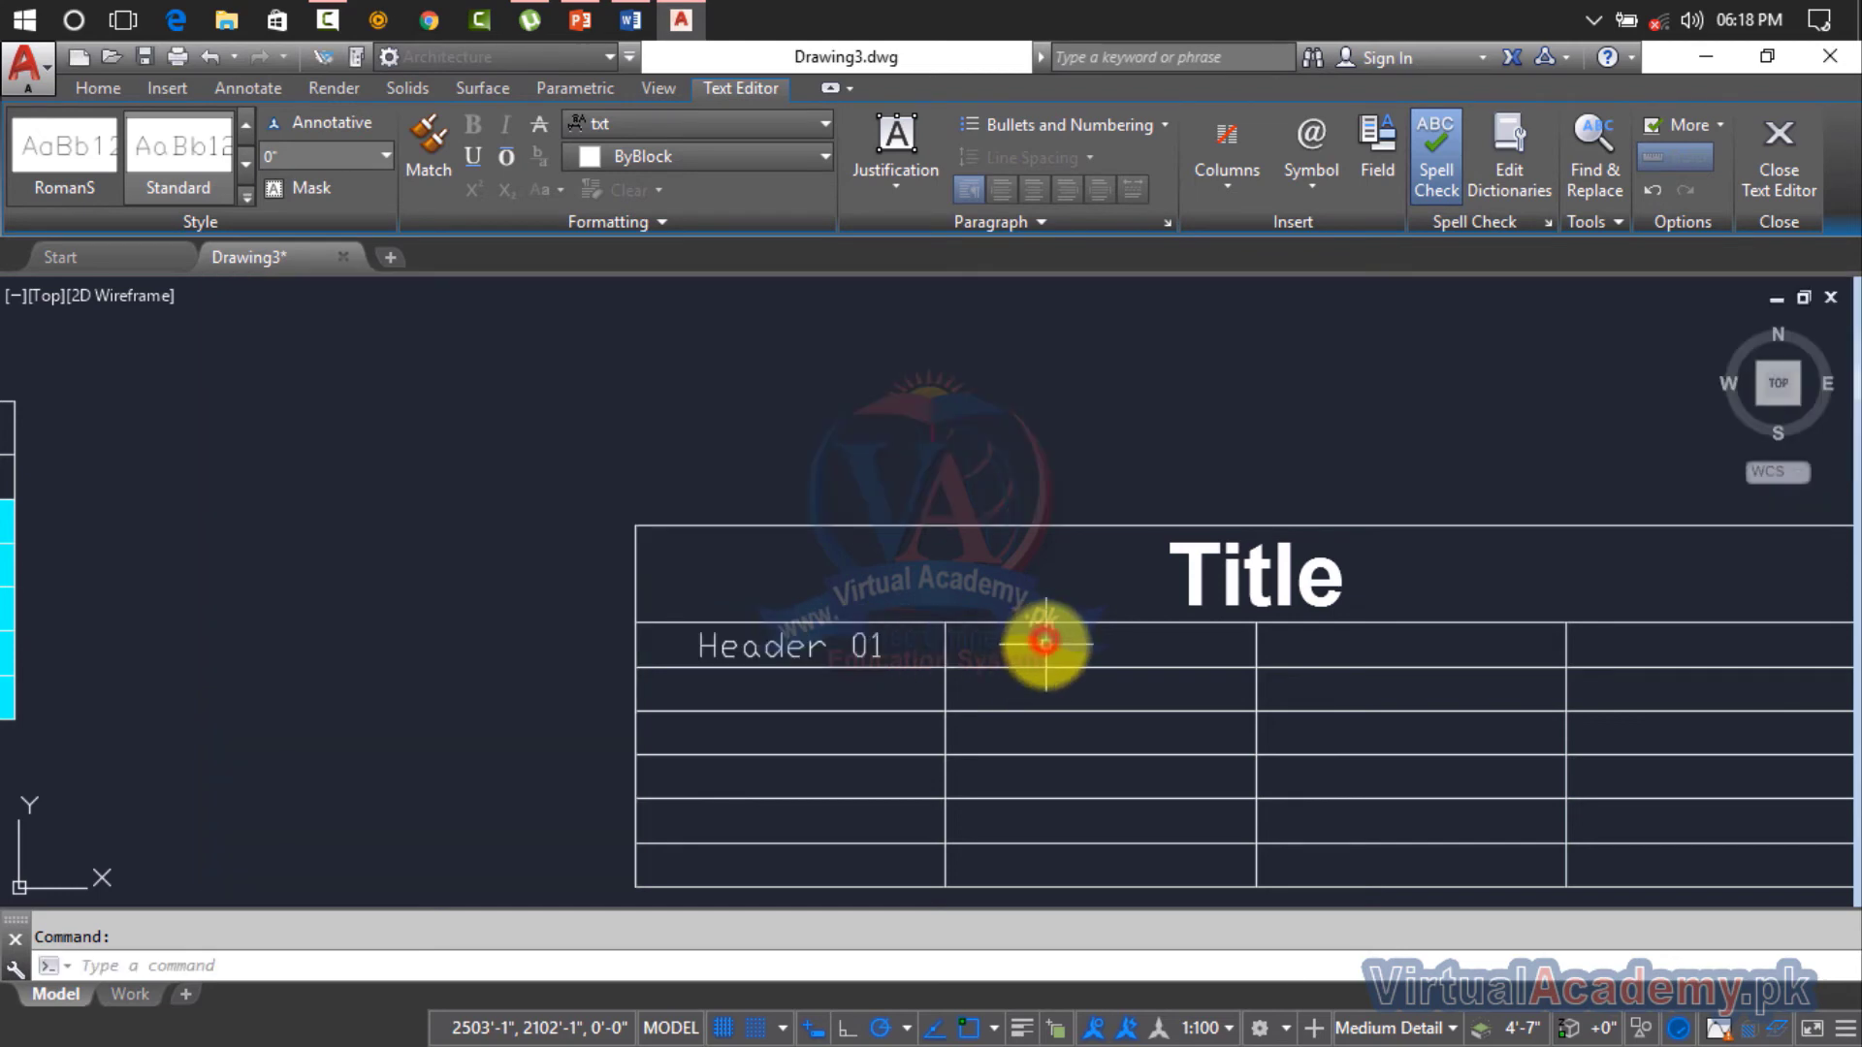
double_click(1045, 650)
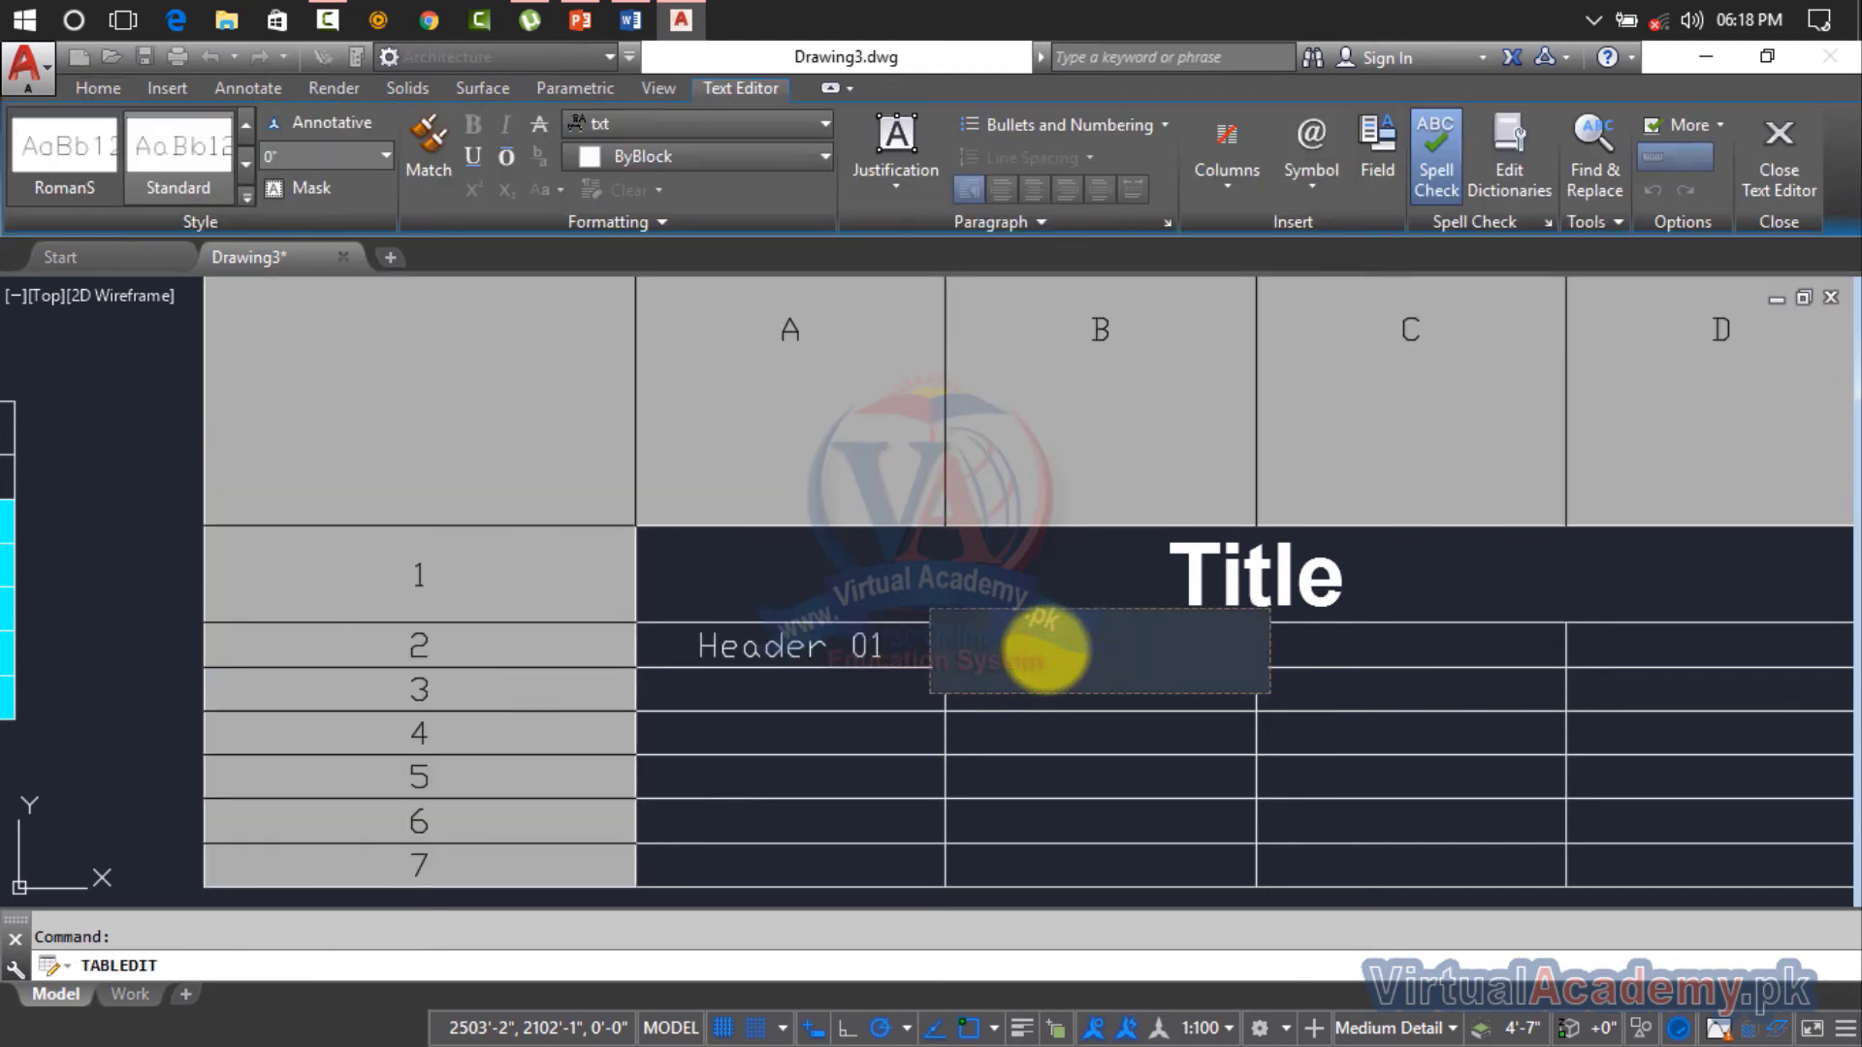
type("Header 2")
right_click(1046, 650)
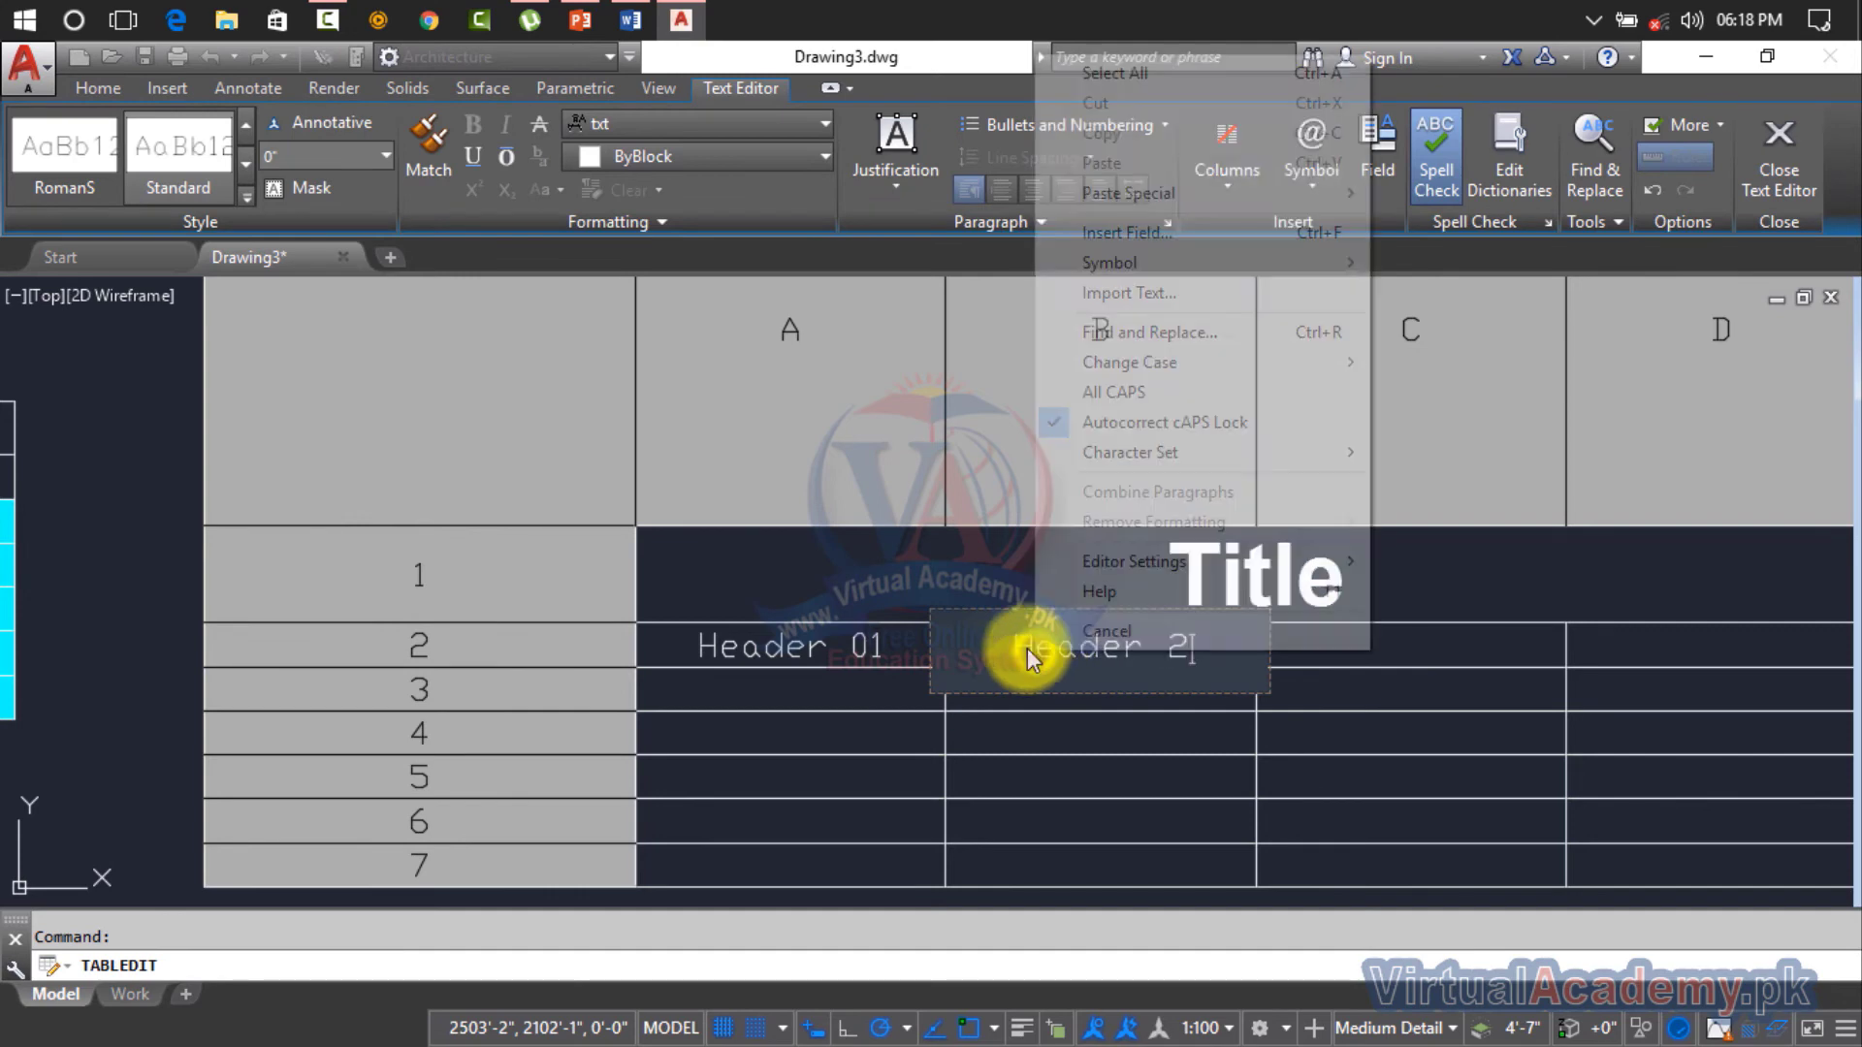
left_click(1092, 718)
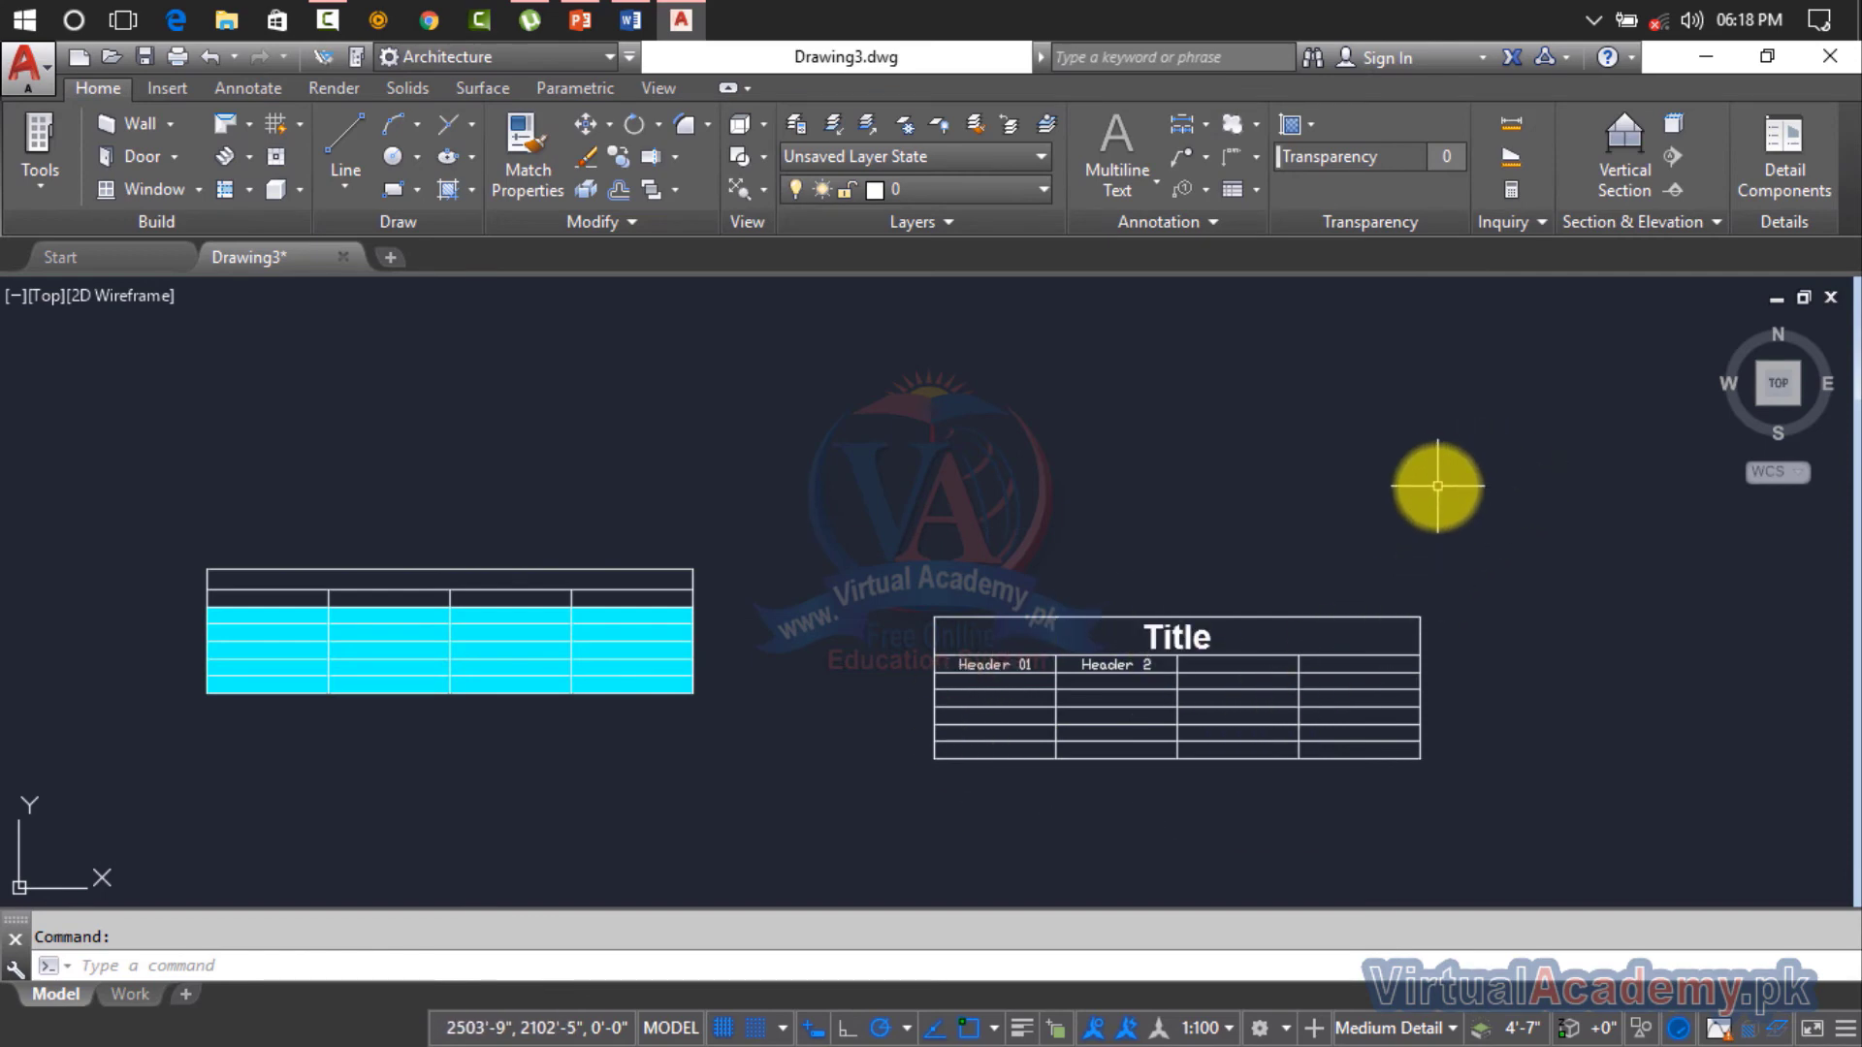
left_click(1504, 462)
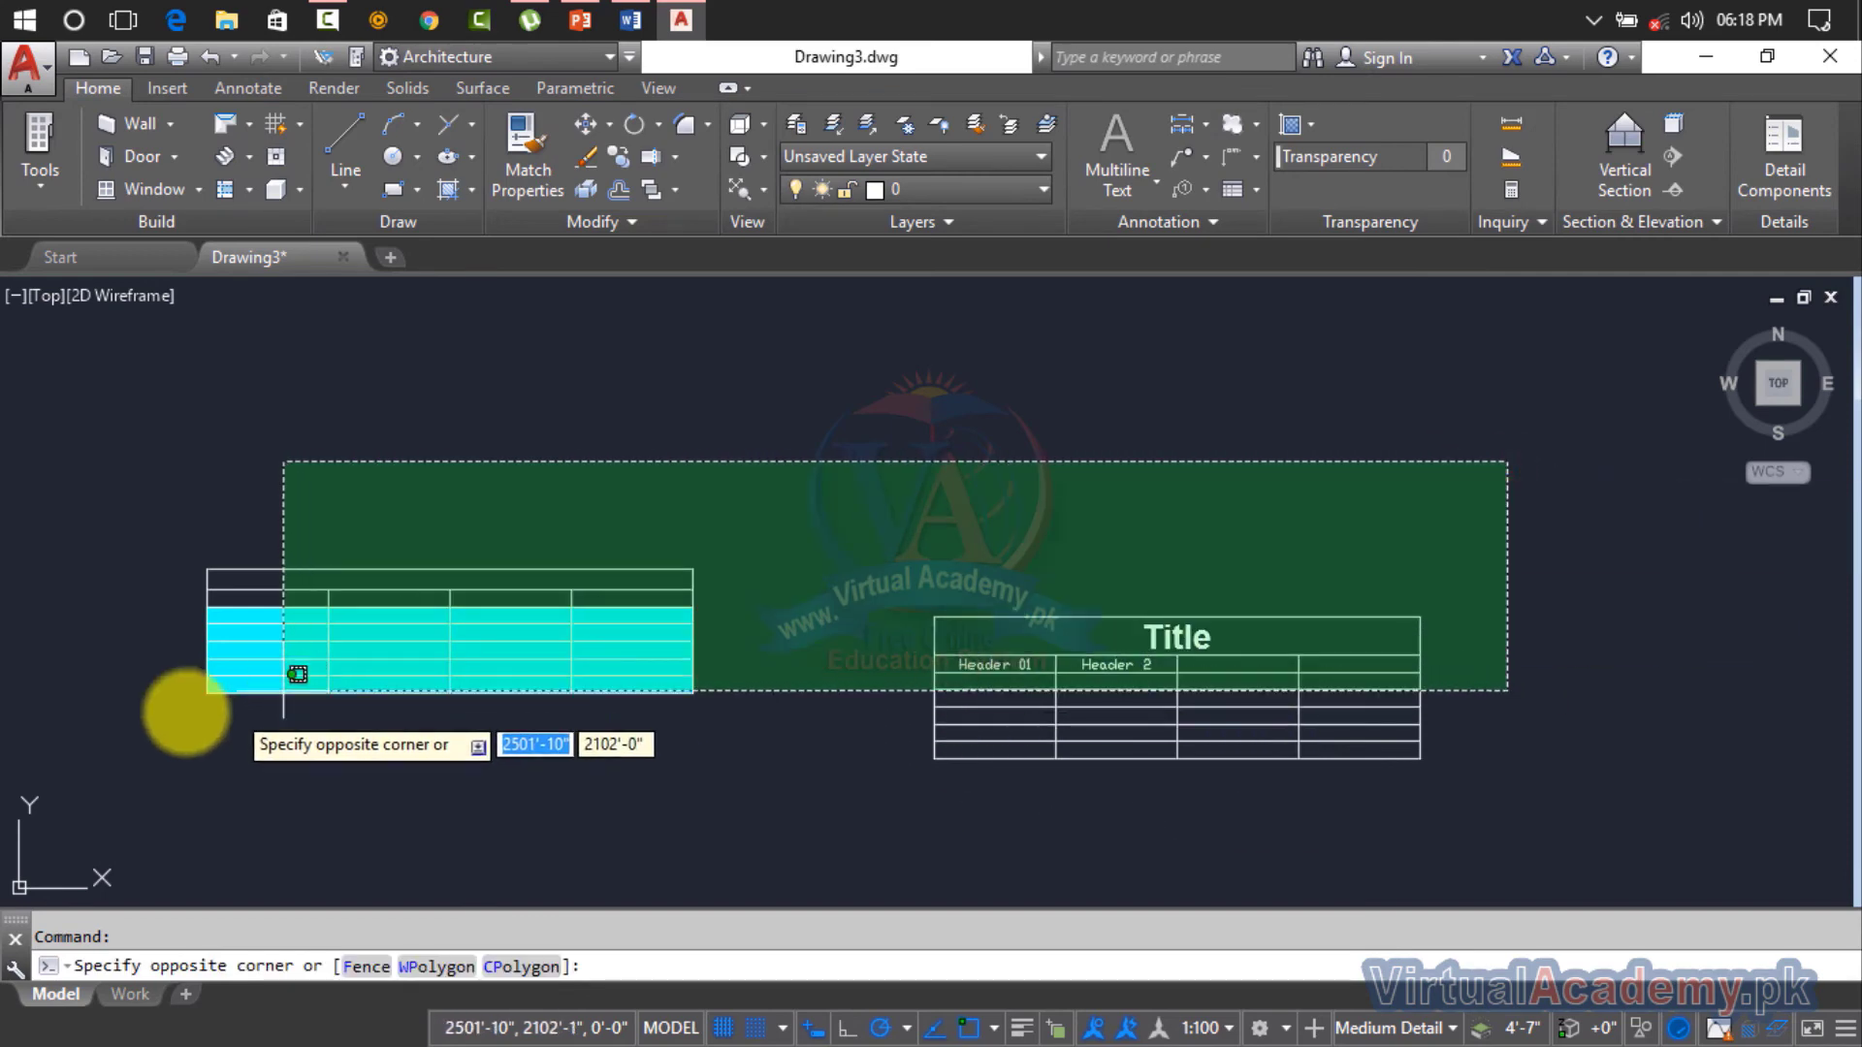
left_click(184, 719)
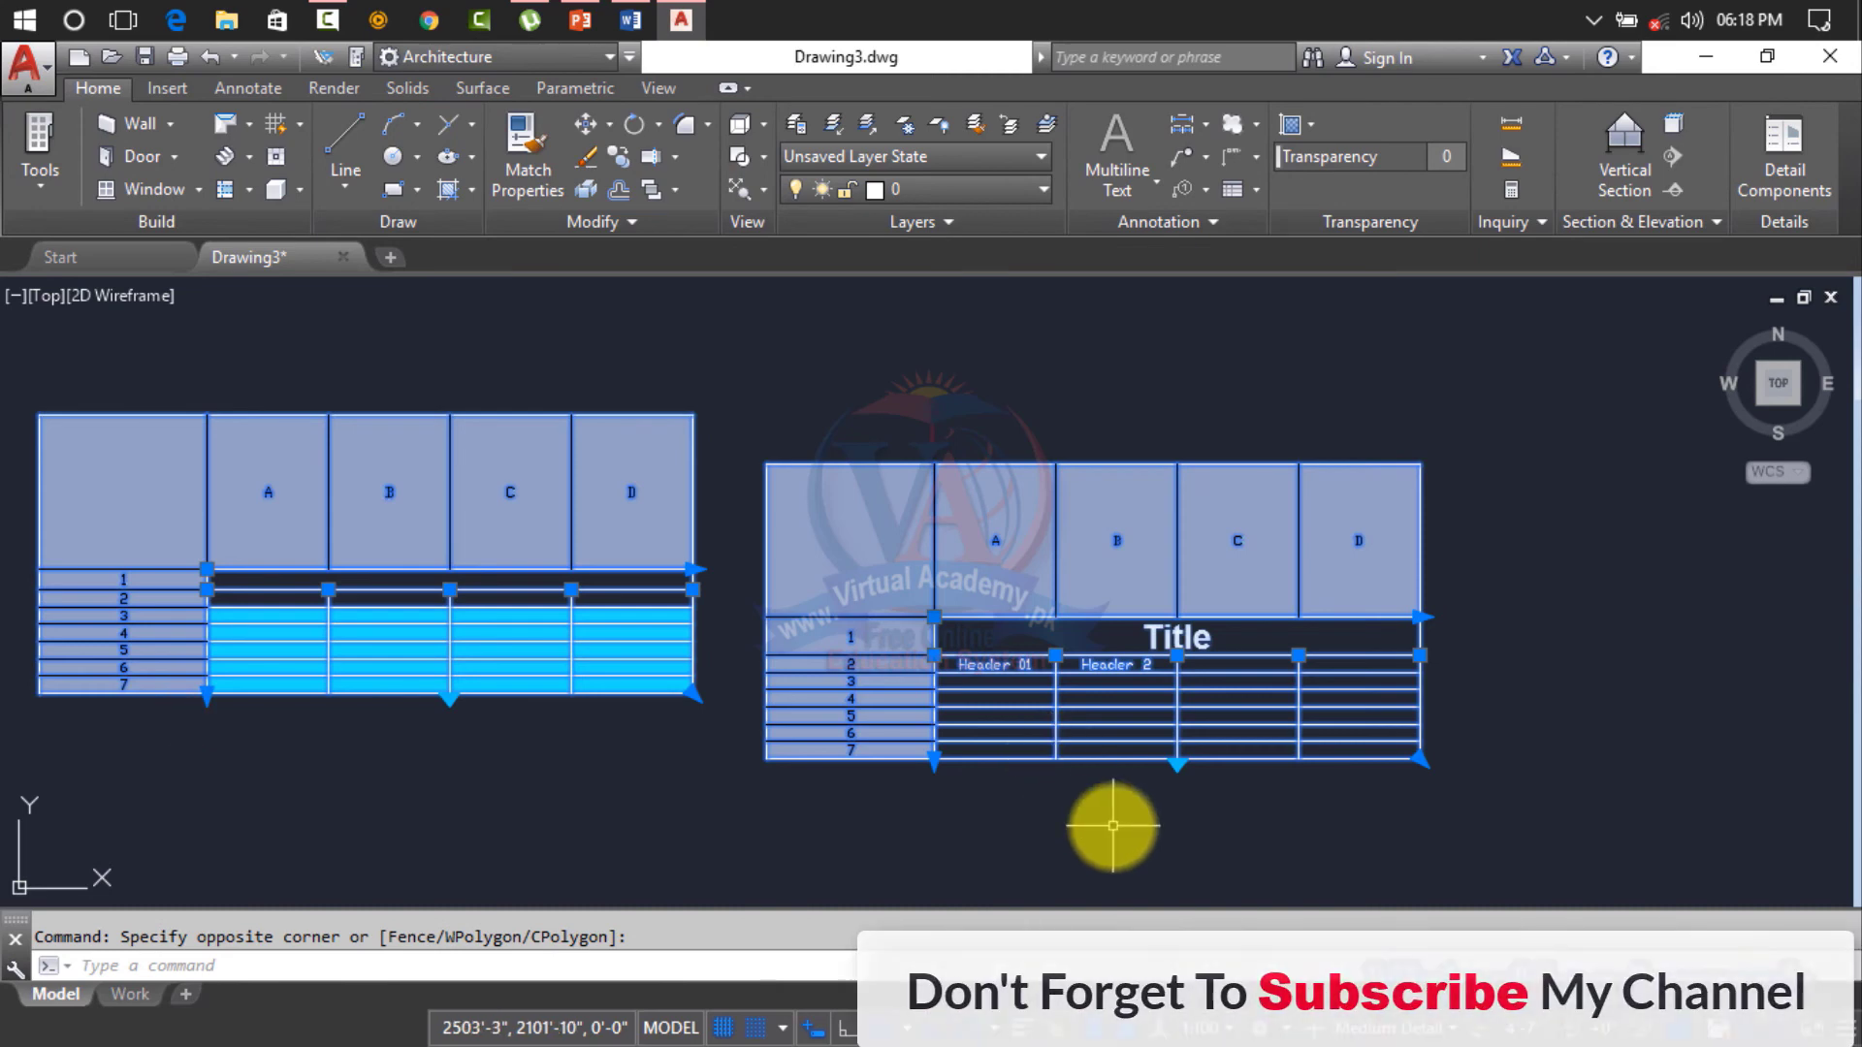
key("Escape")
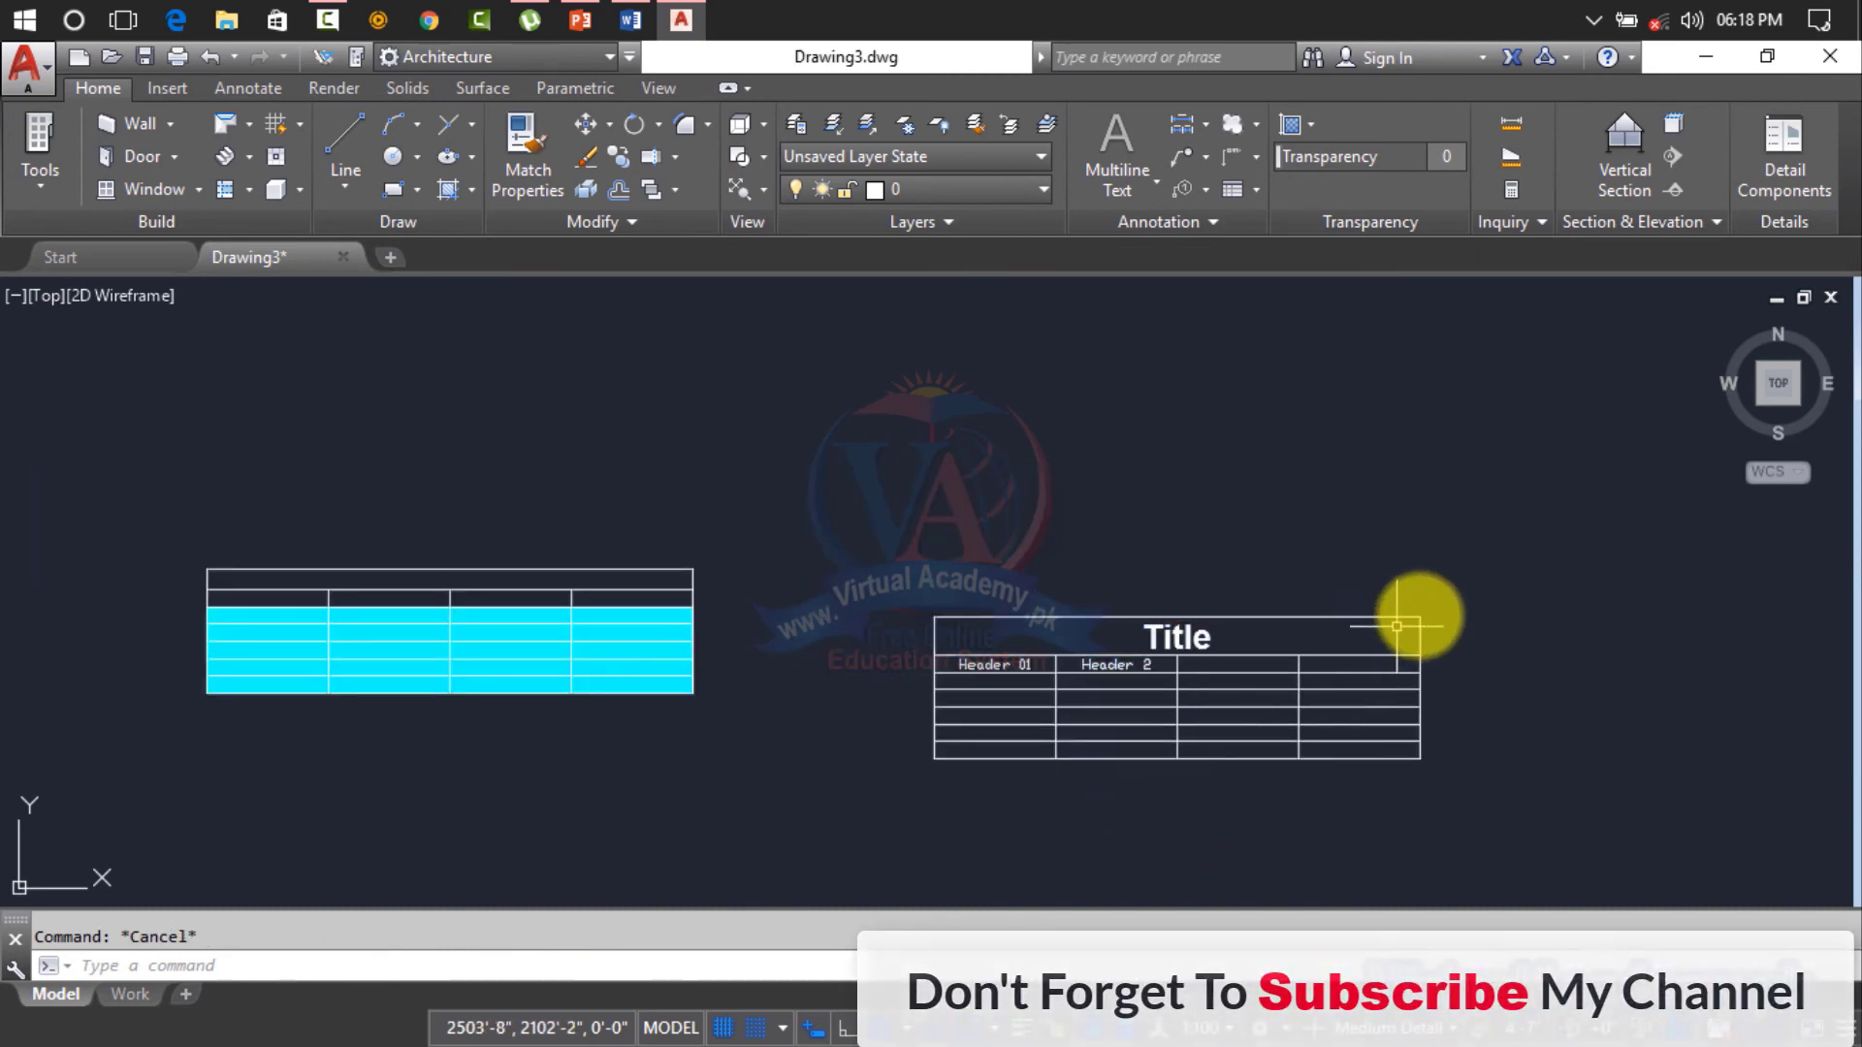
Step: Delete both the cyan table and the Standard-style table from the drawing
left_click(1522, 537)
left_click(430, 799)
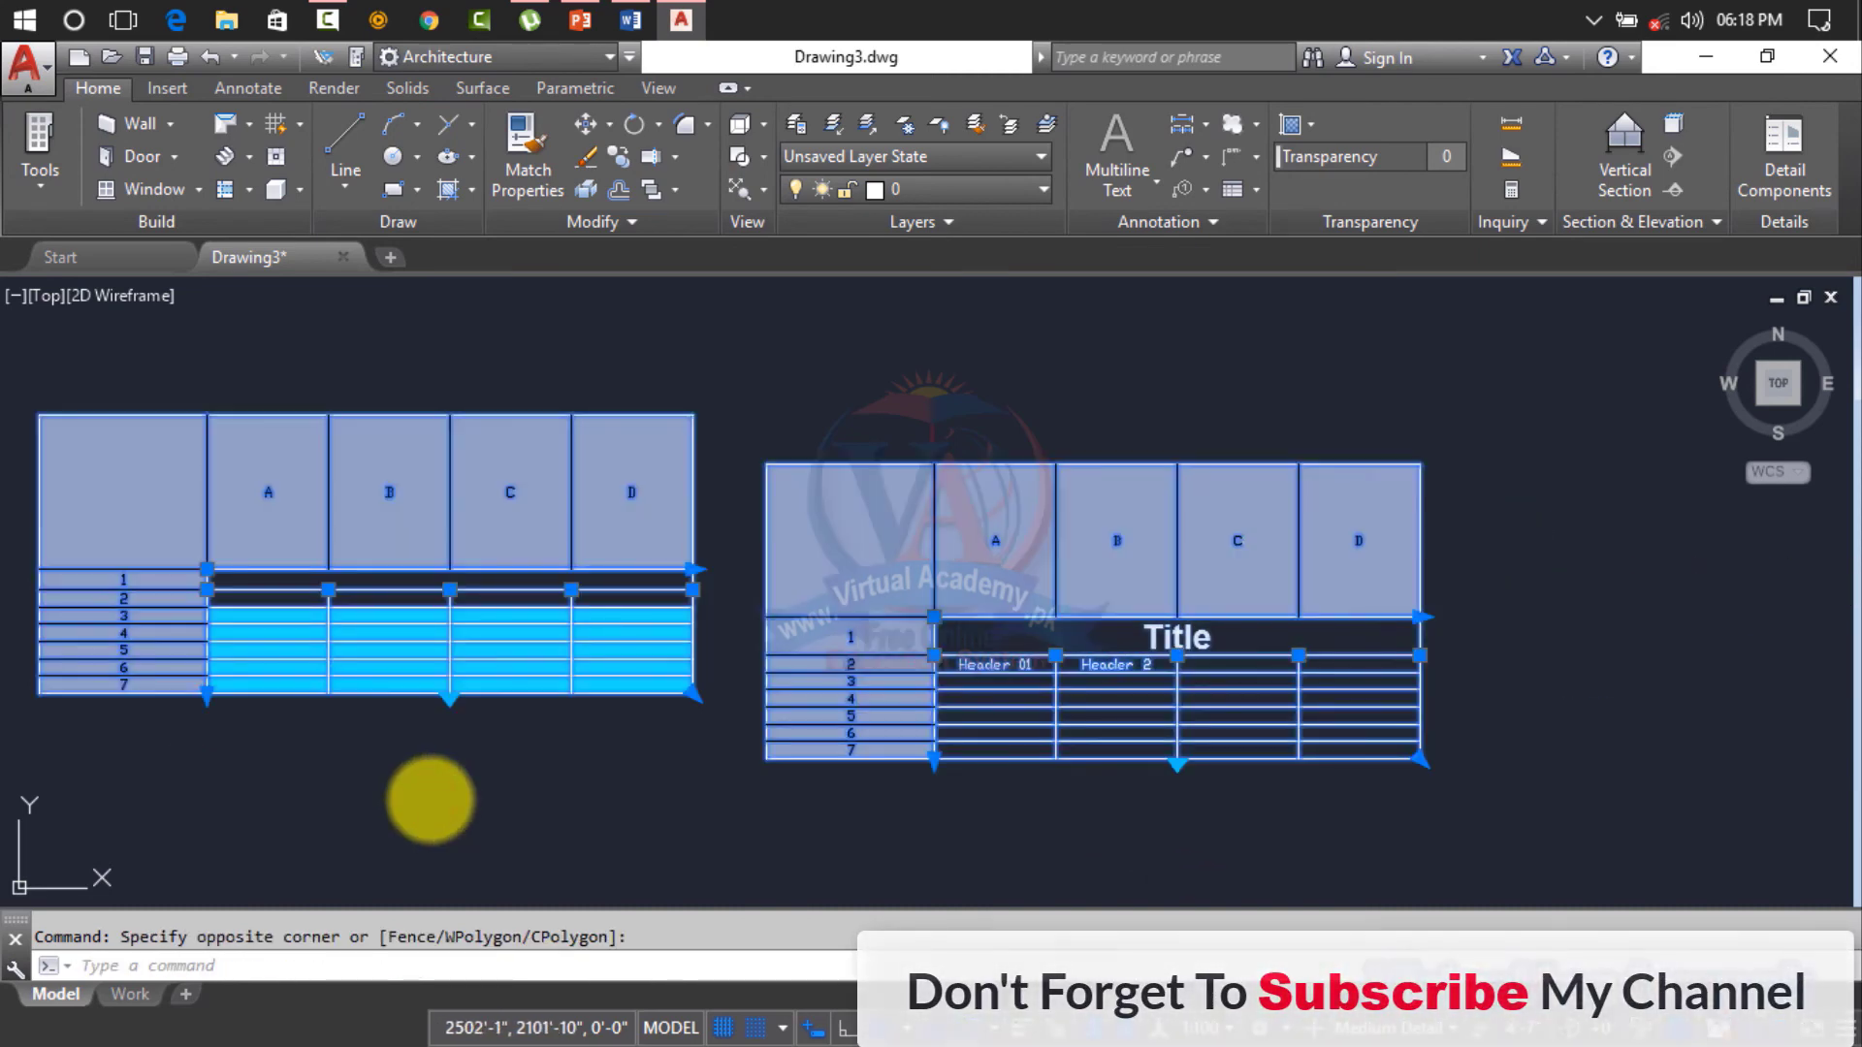
key("Delete")
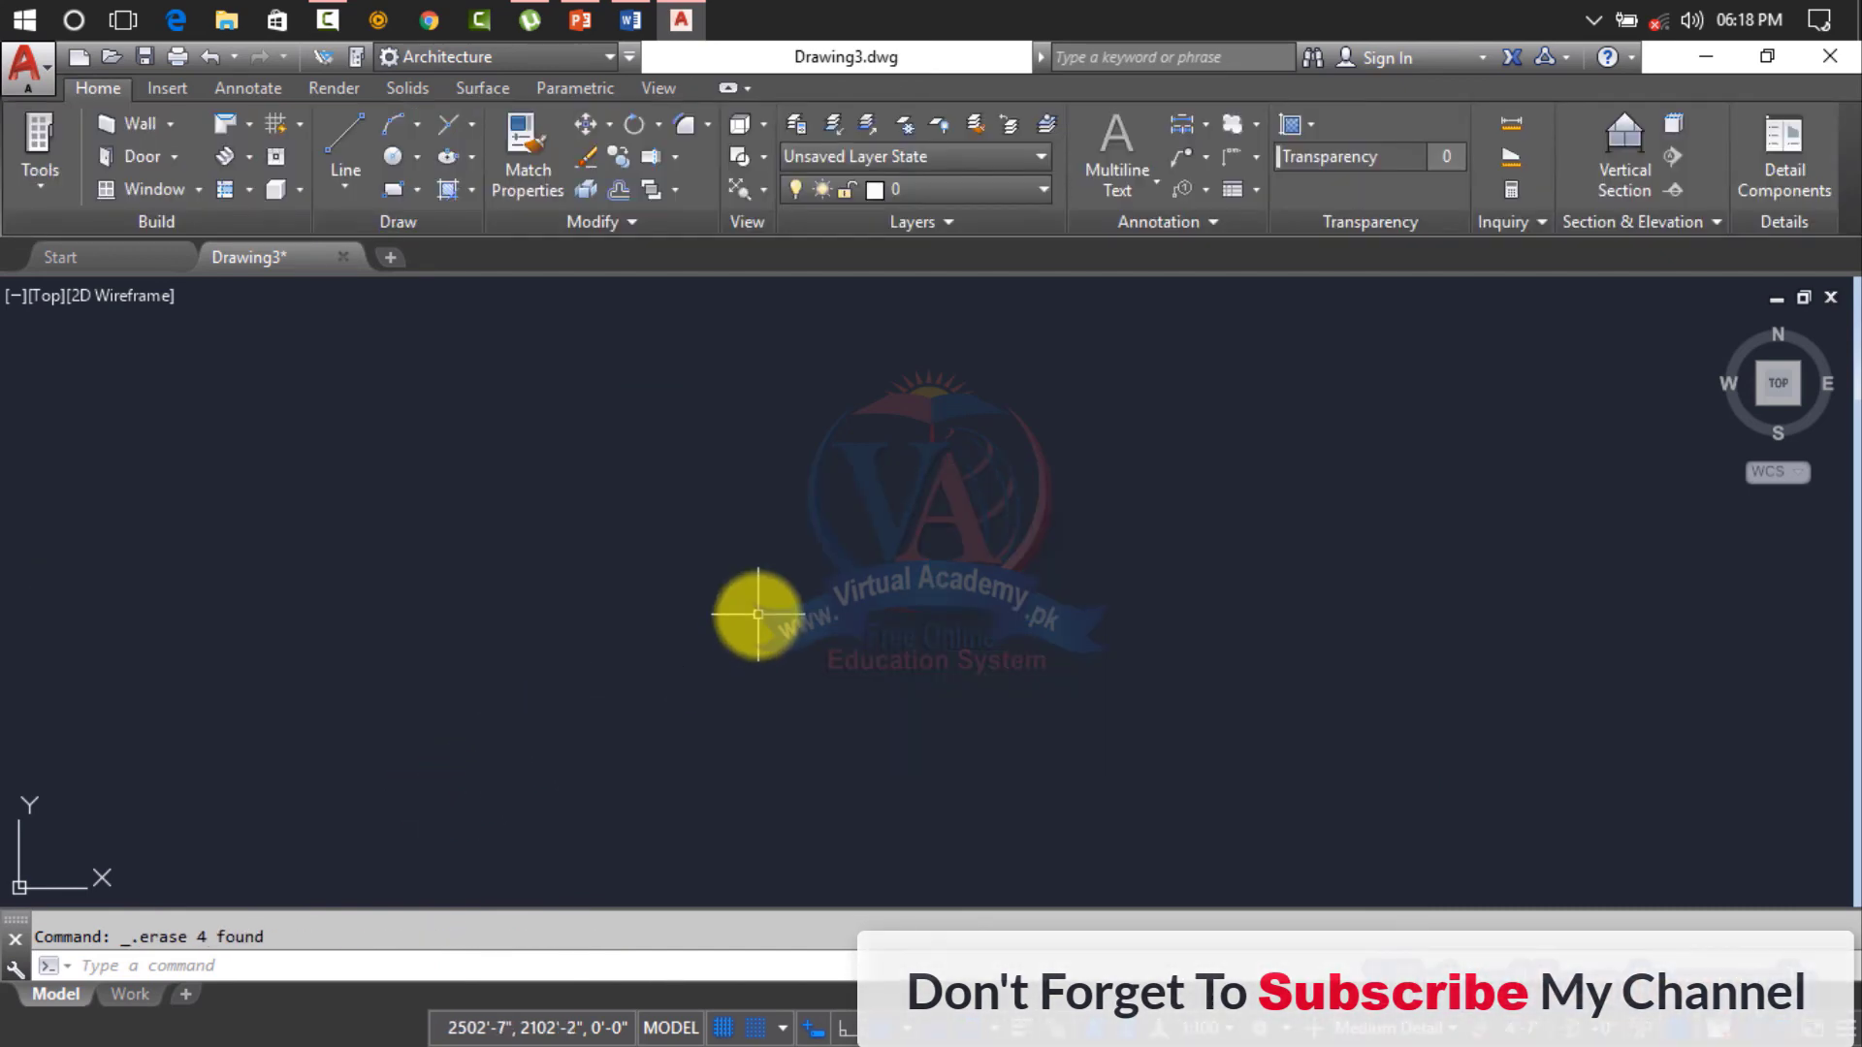
Step: Draw a circle by centre and radius in the upper-left area of the empty drawing
type("c")
key("Return")
left_click(594, 472)
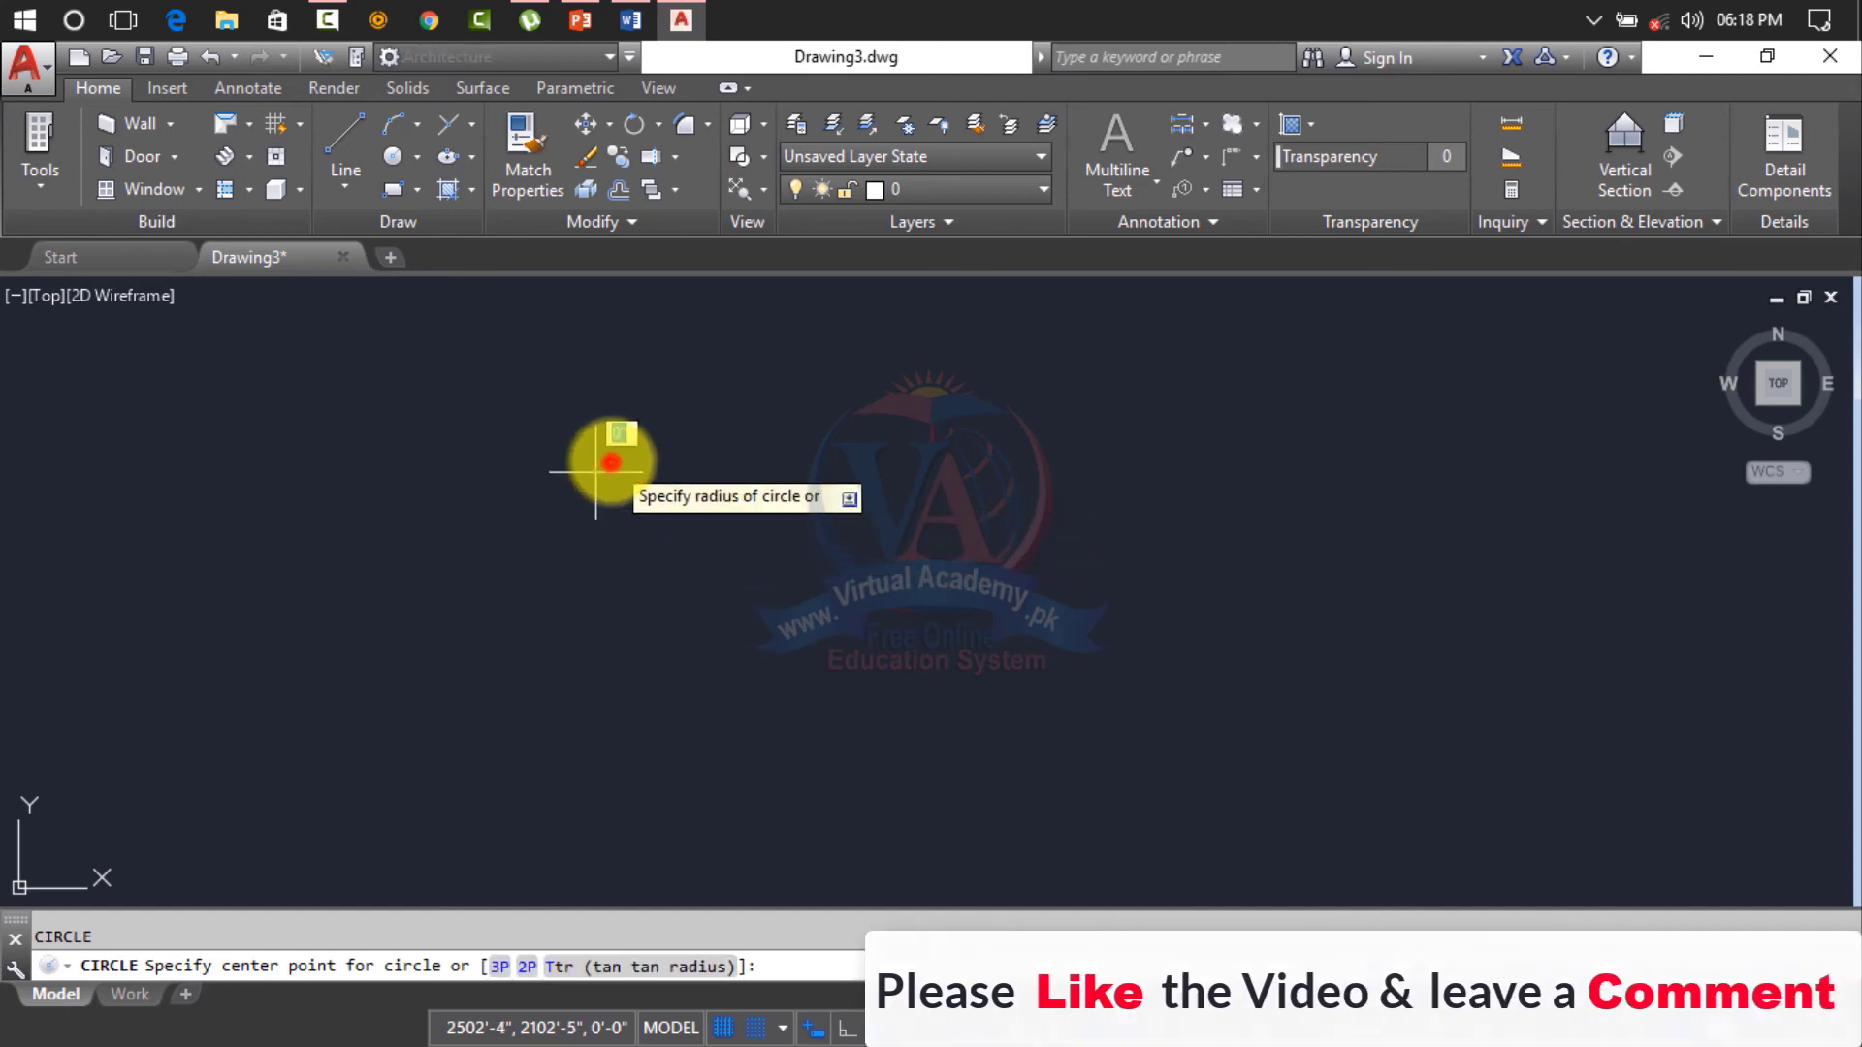
left_click(686, 511)
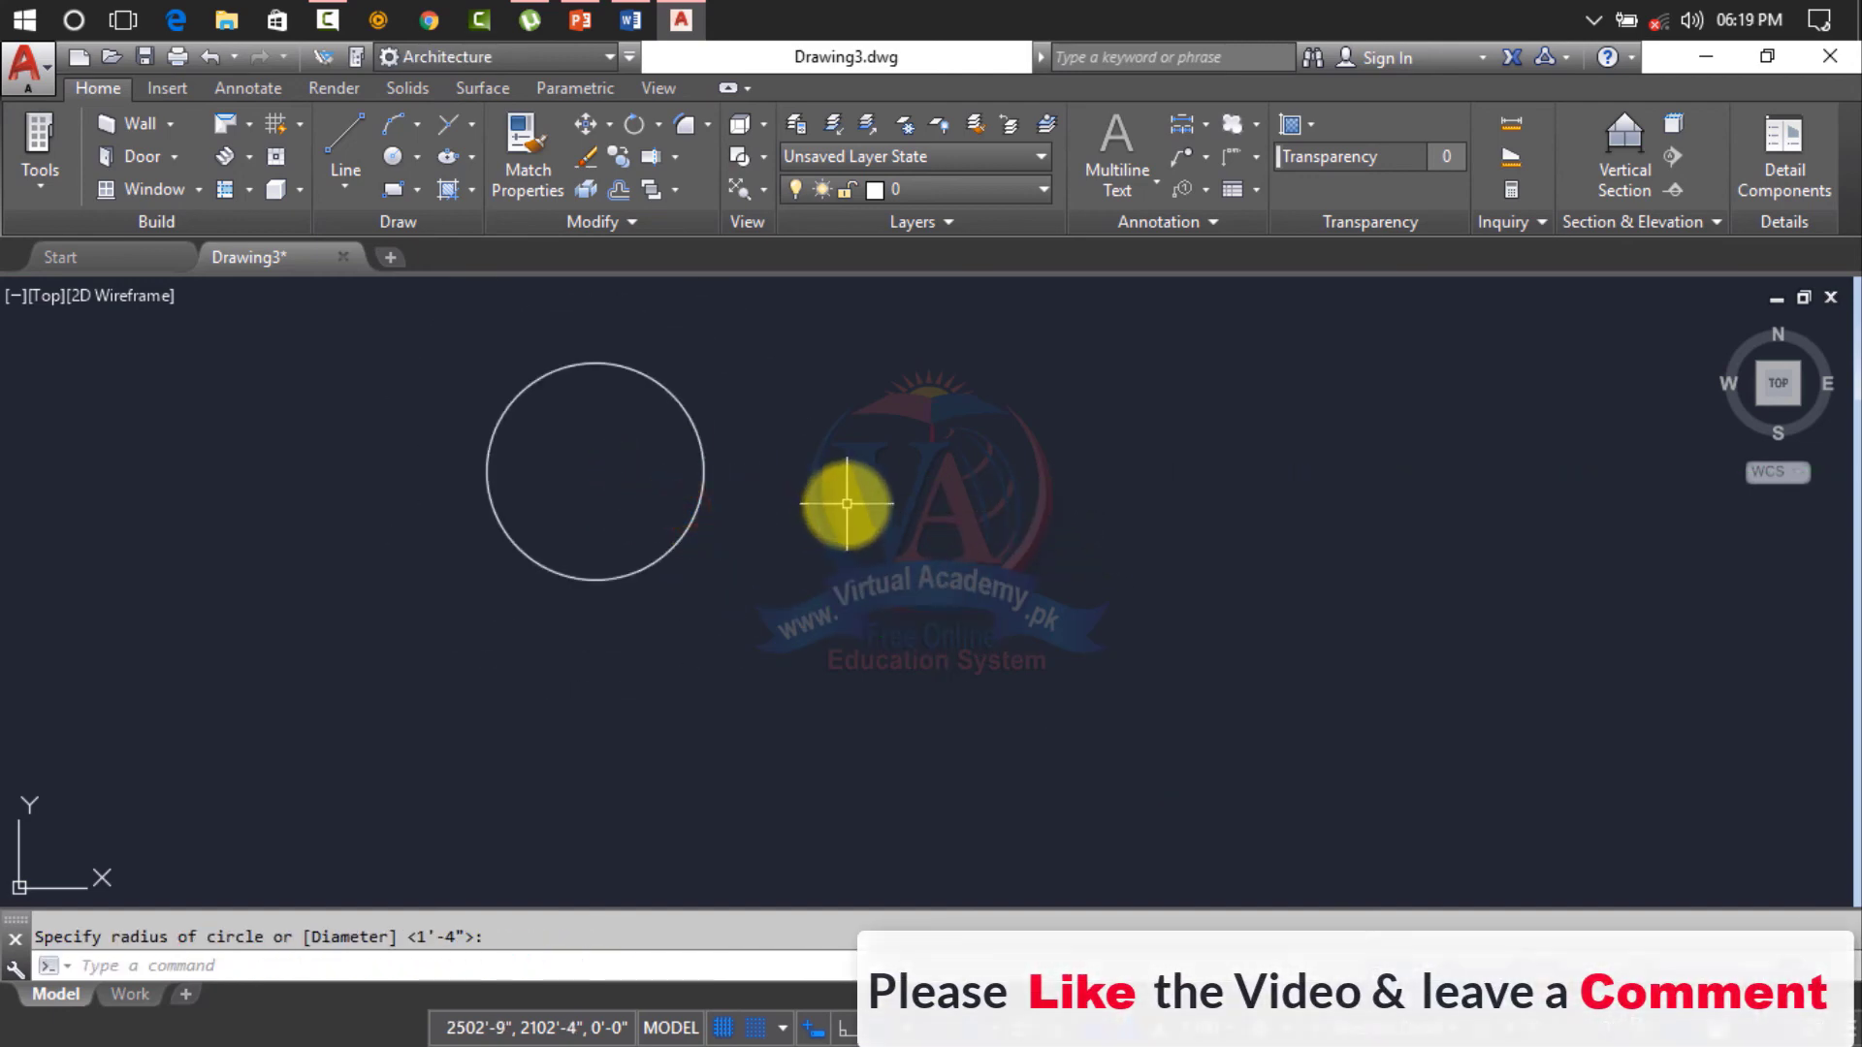
Step: Draw a wide rectangle to the right of the circle
type("rec")
key("Return")
left_click(837, 472)
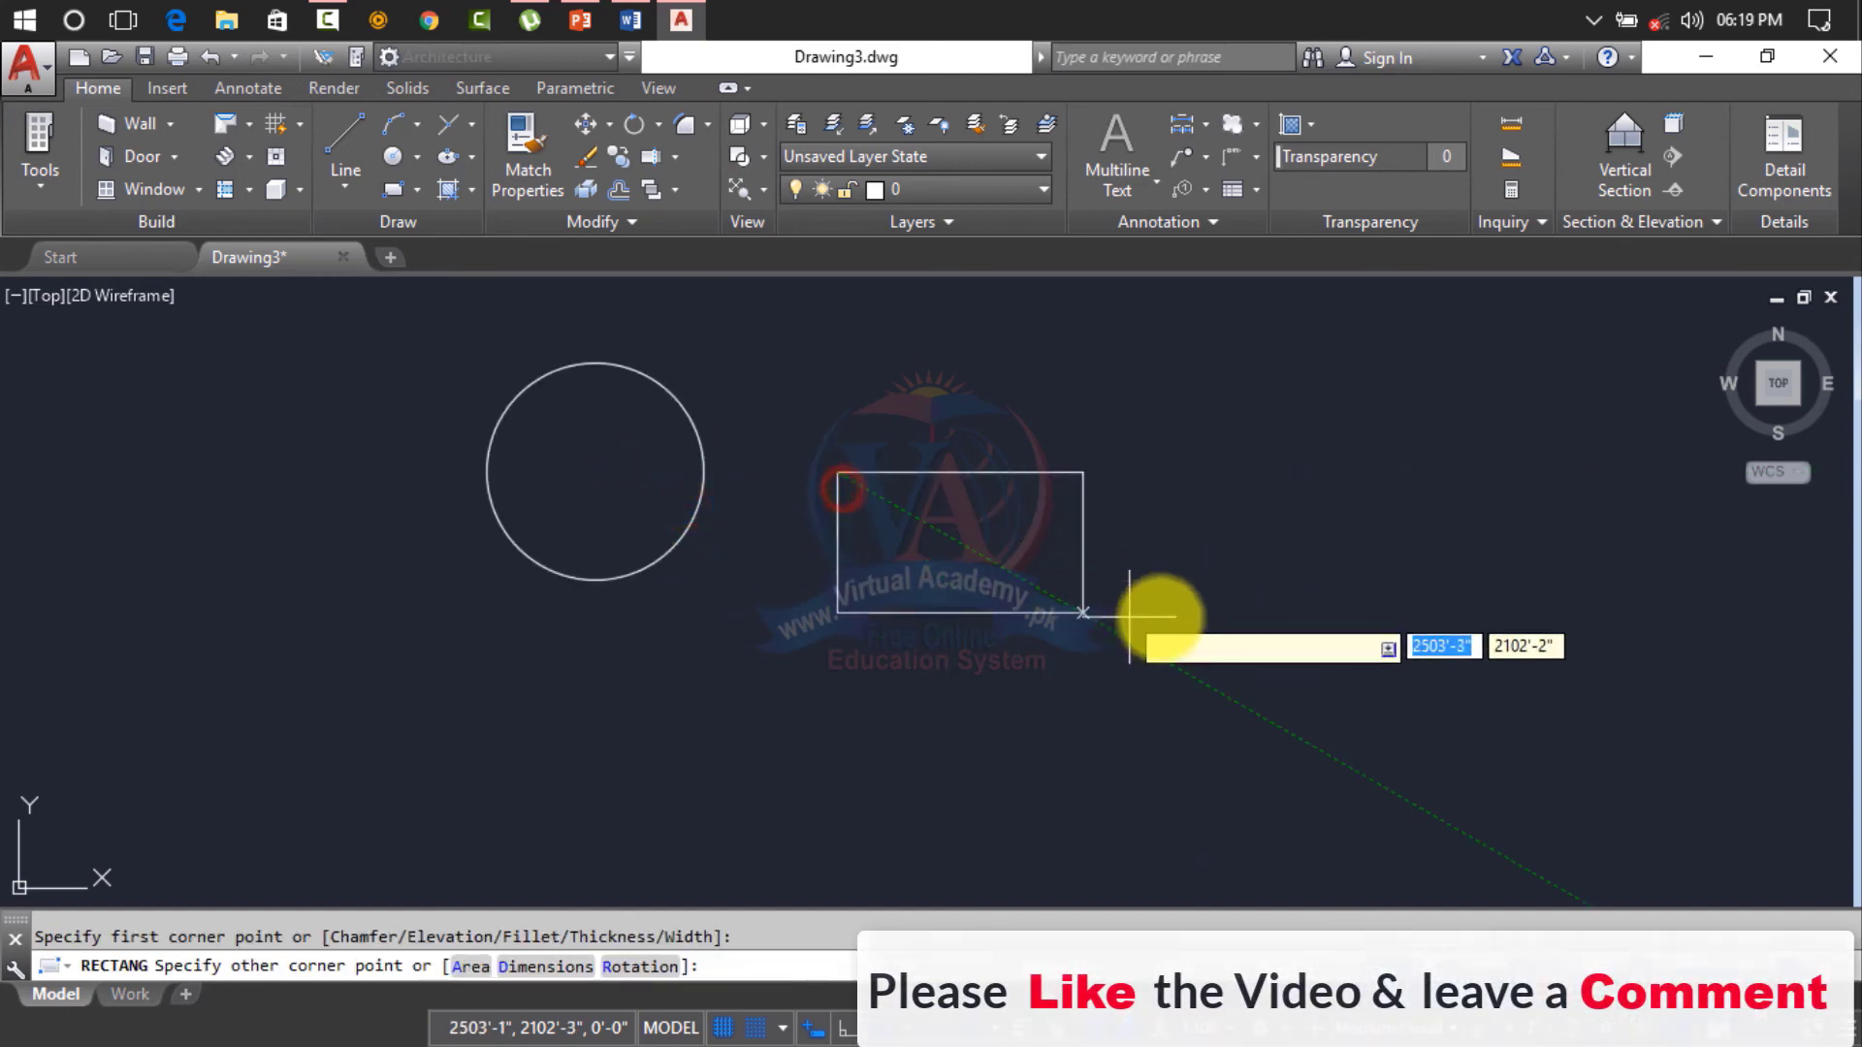
left_click(1226, 616)
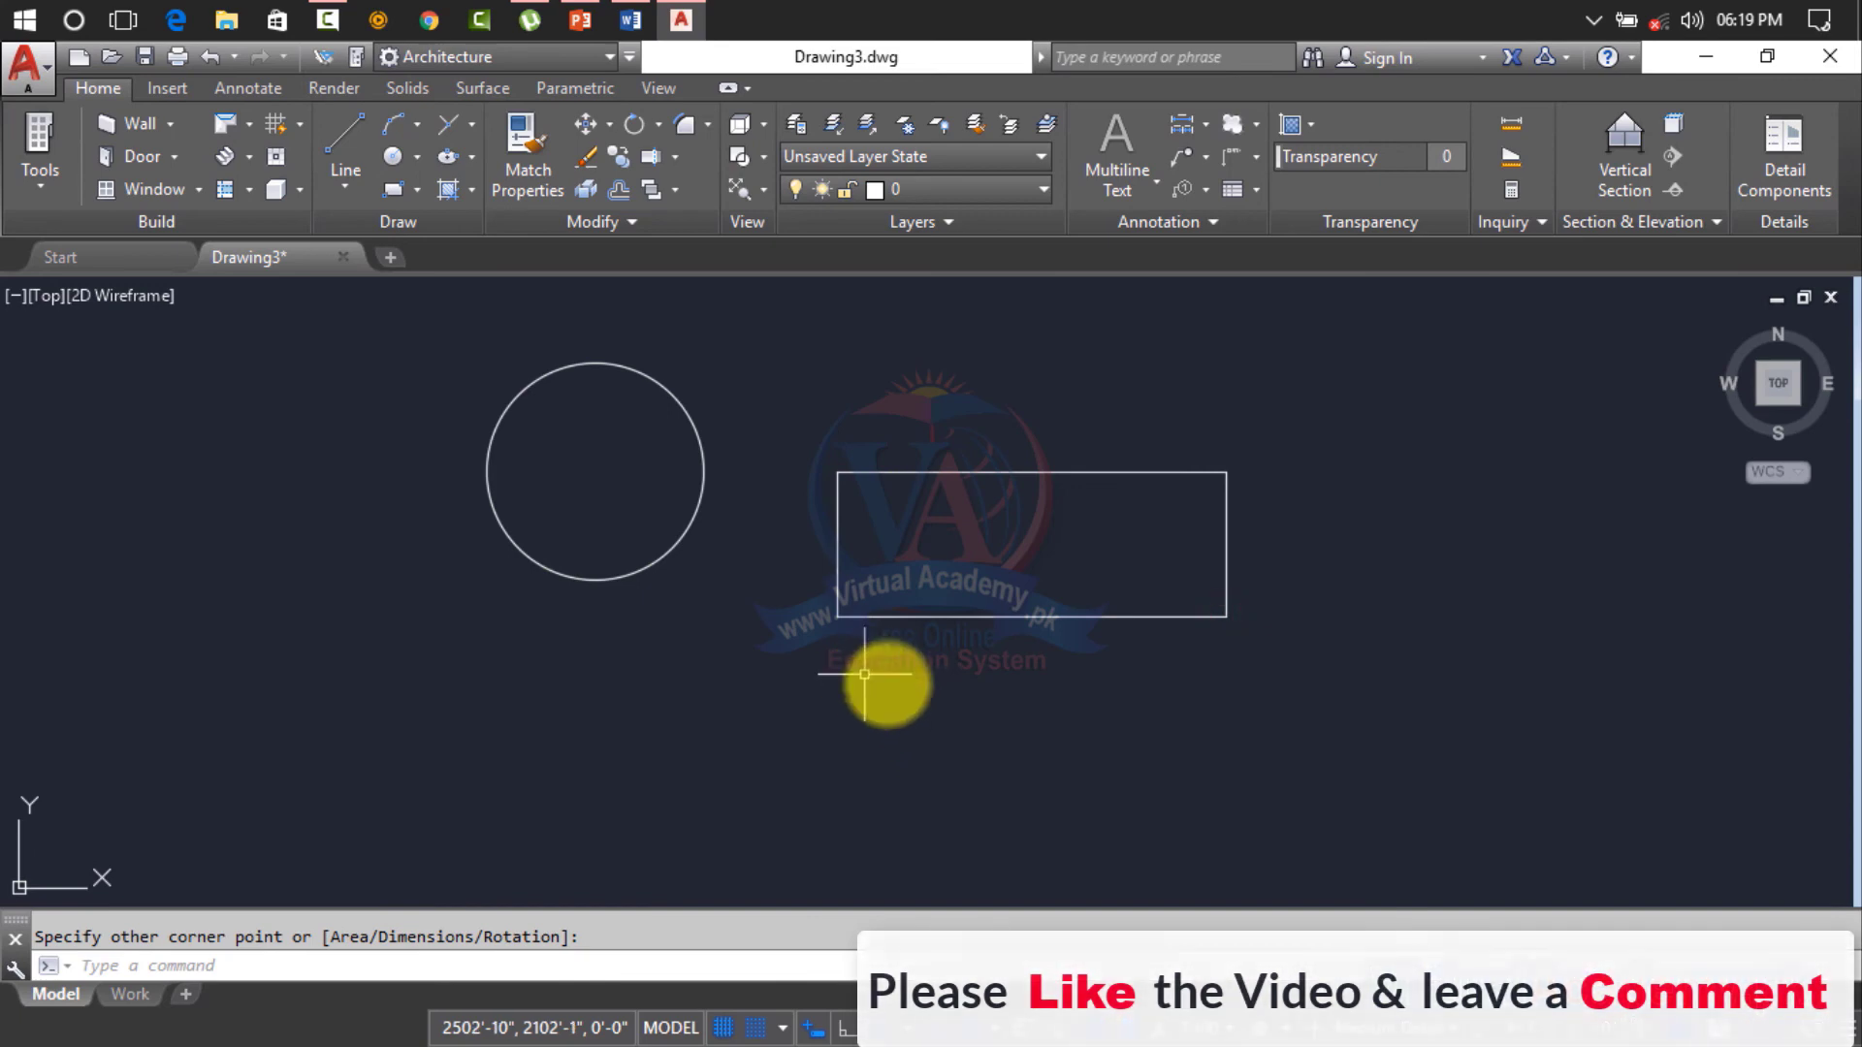
Step: Select the rectangle and circle individually to check that they are separate objects, and clear the selection
left_click(923, 618)
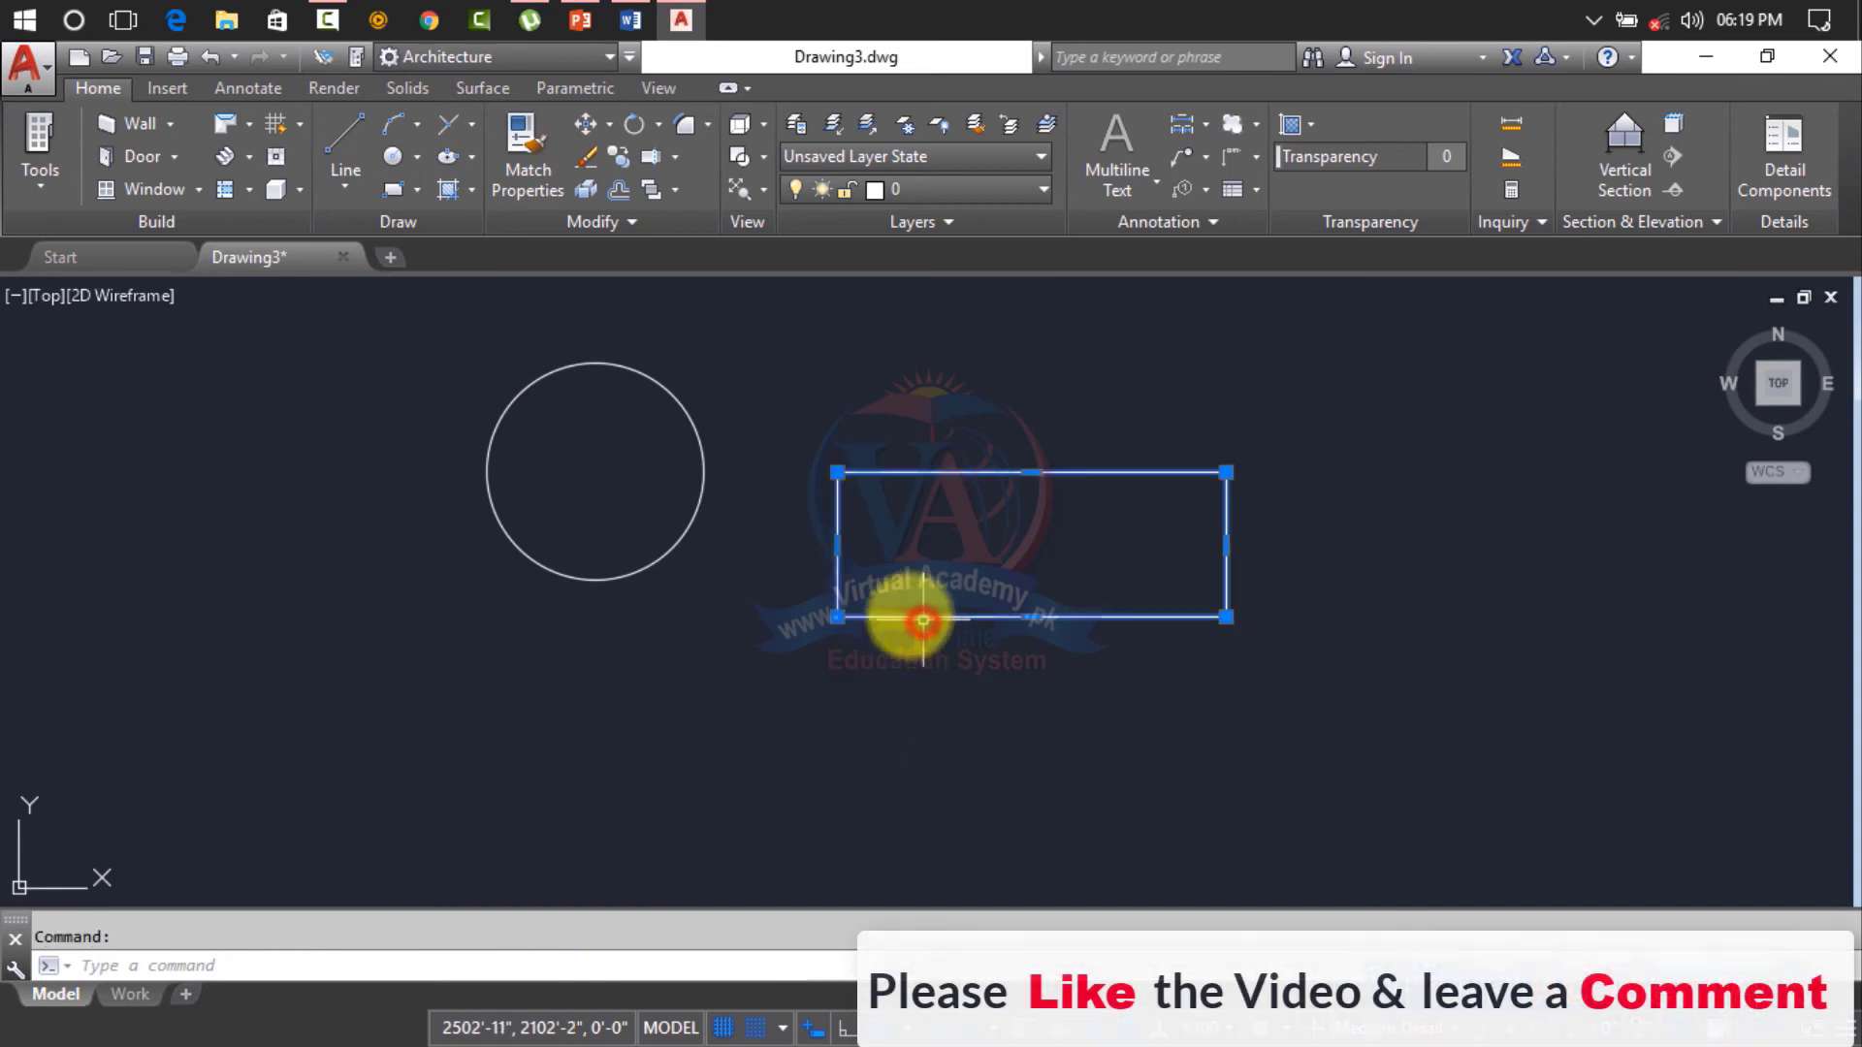
left_click(677, 536)
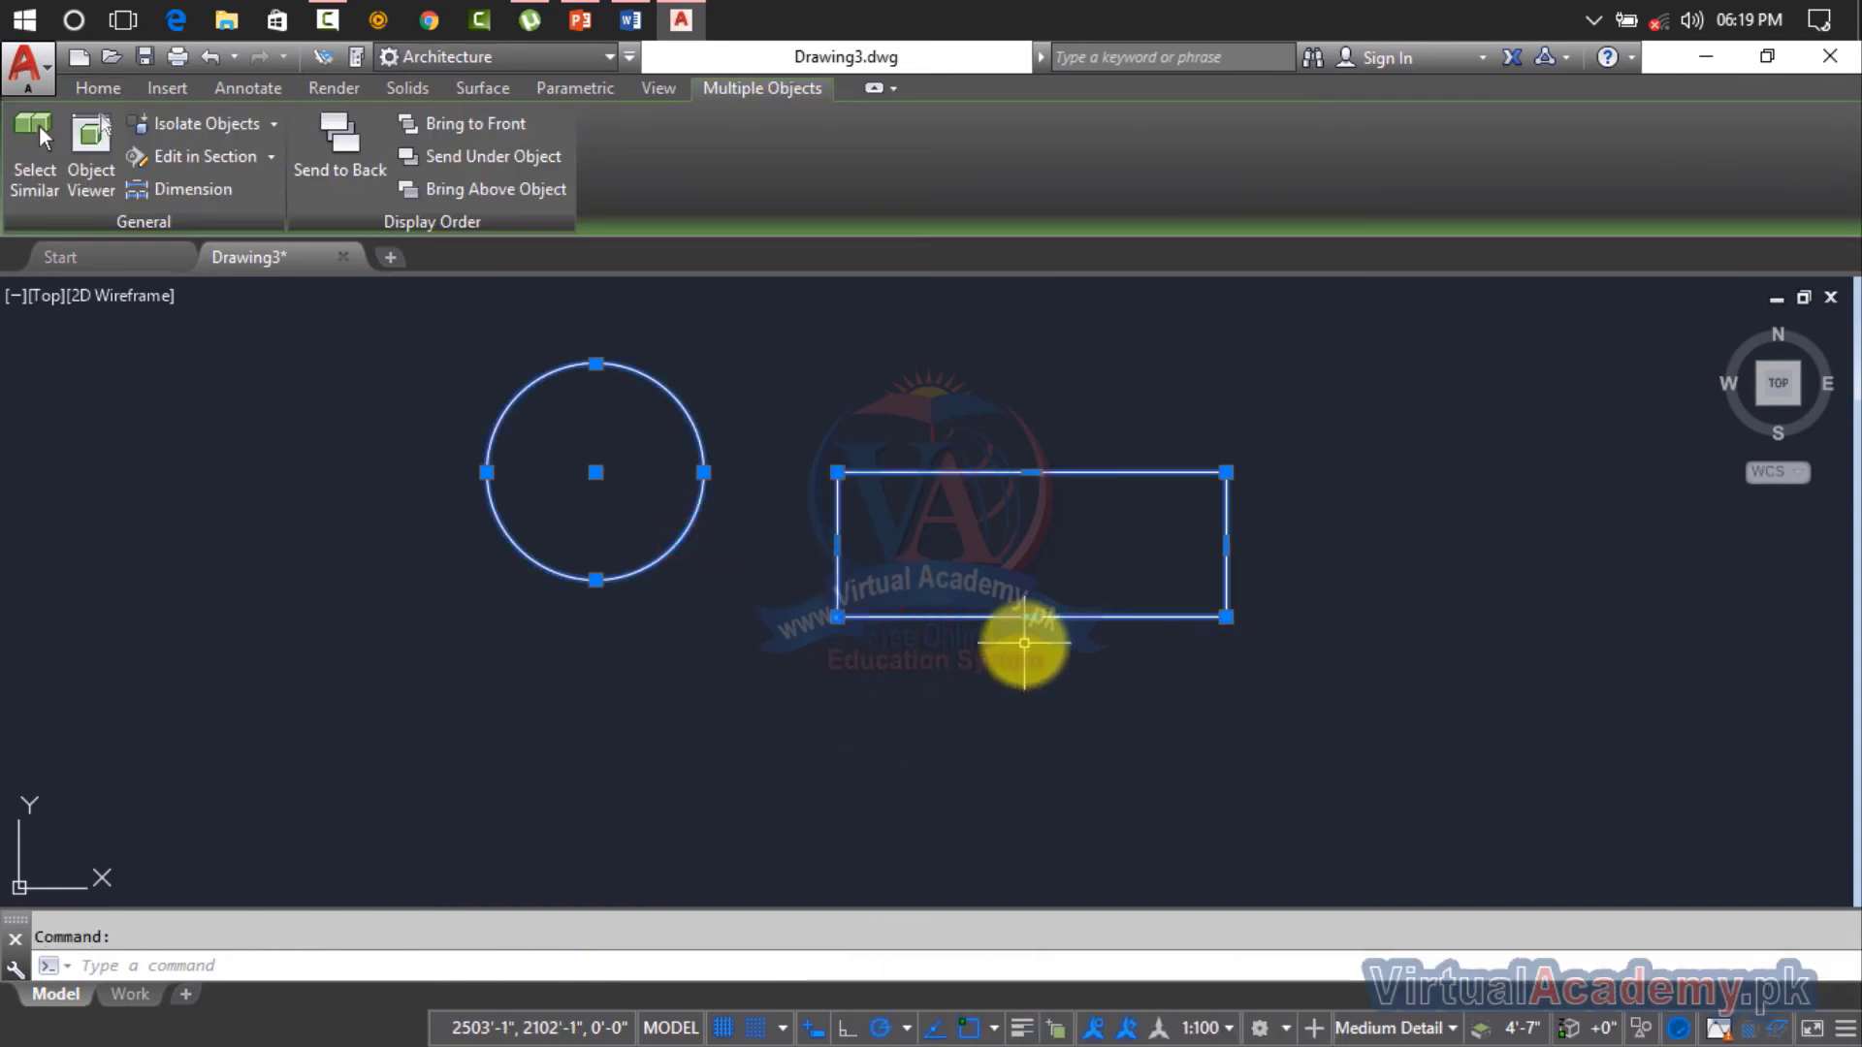
key("Escape")
left_click(1017, 476)
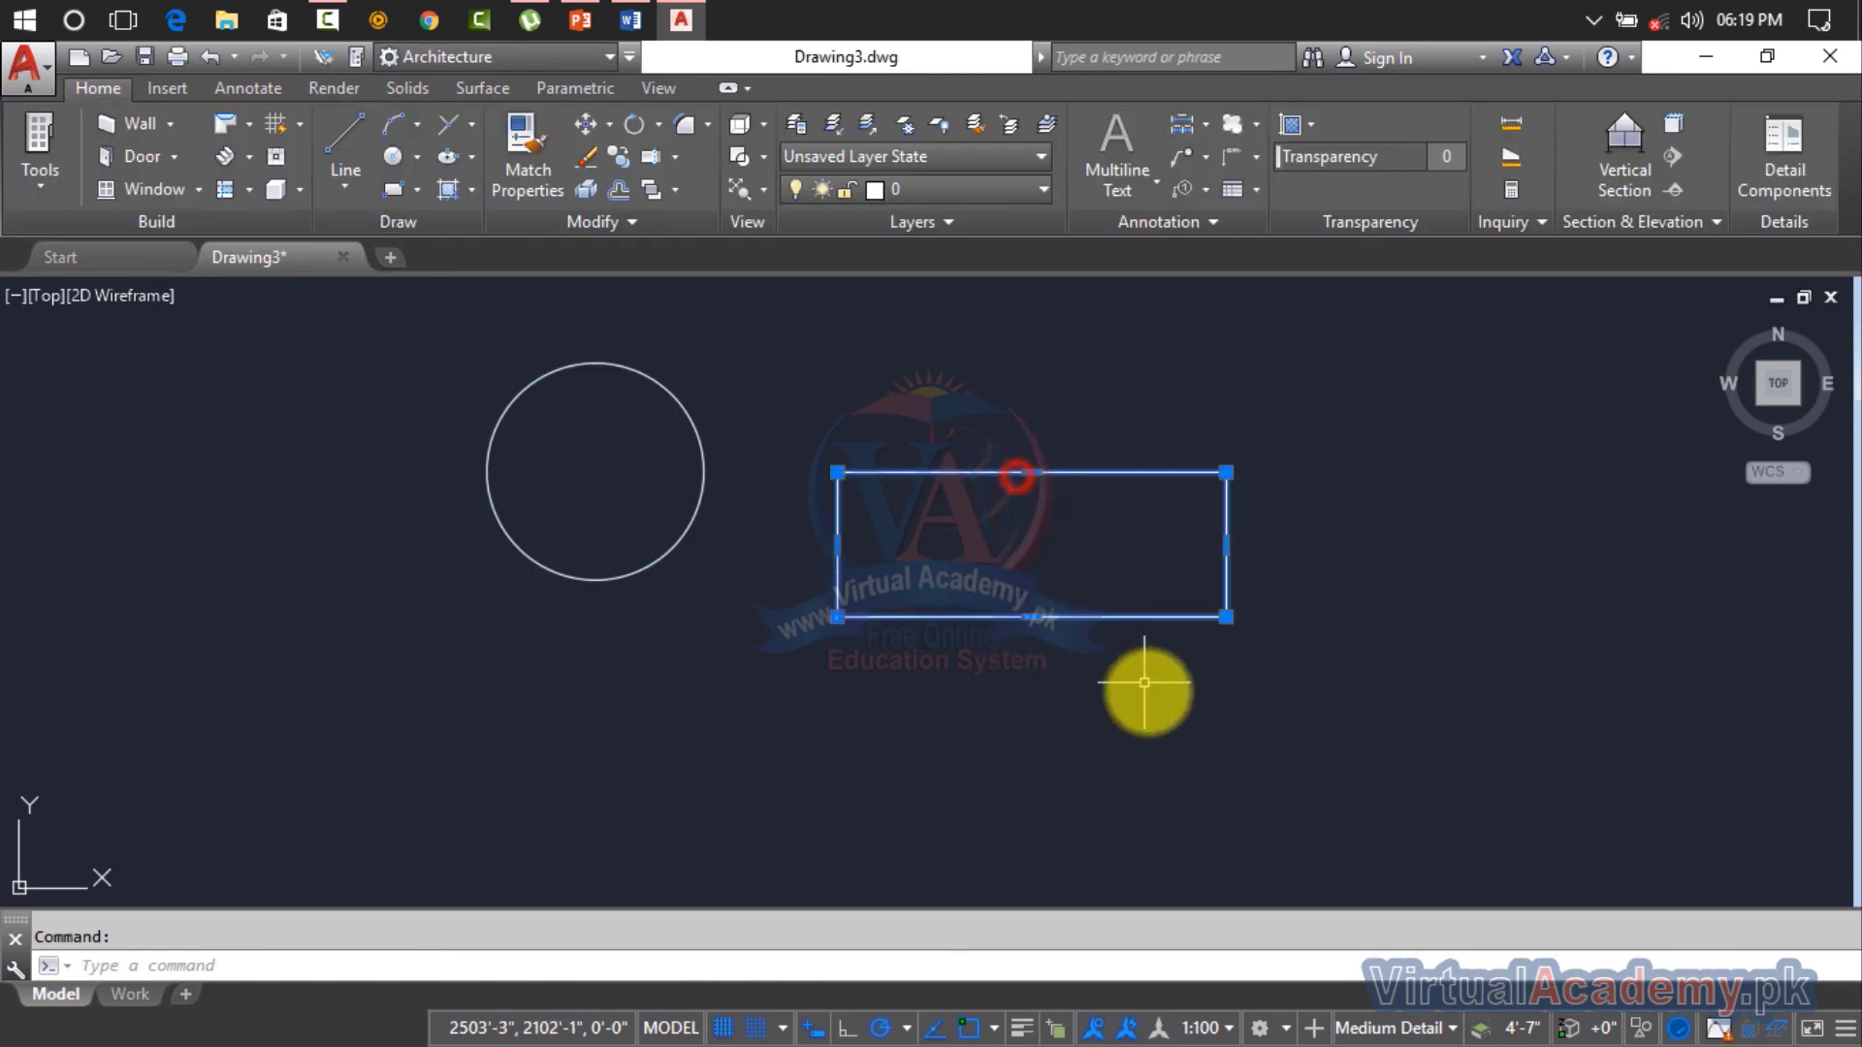
key("Escape")
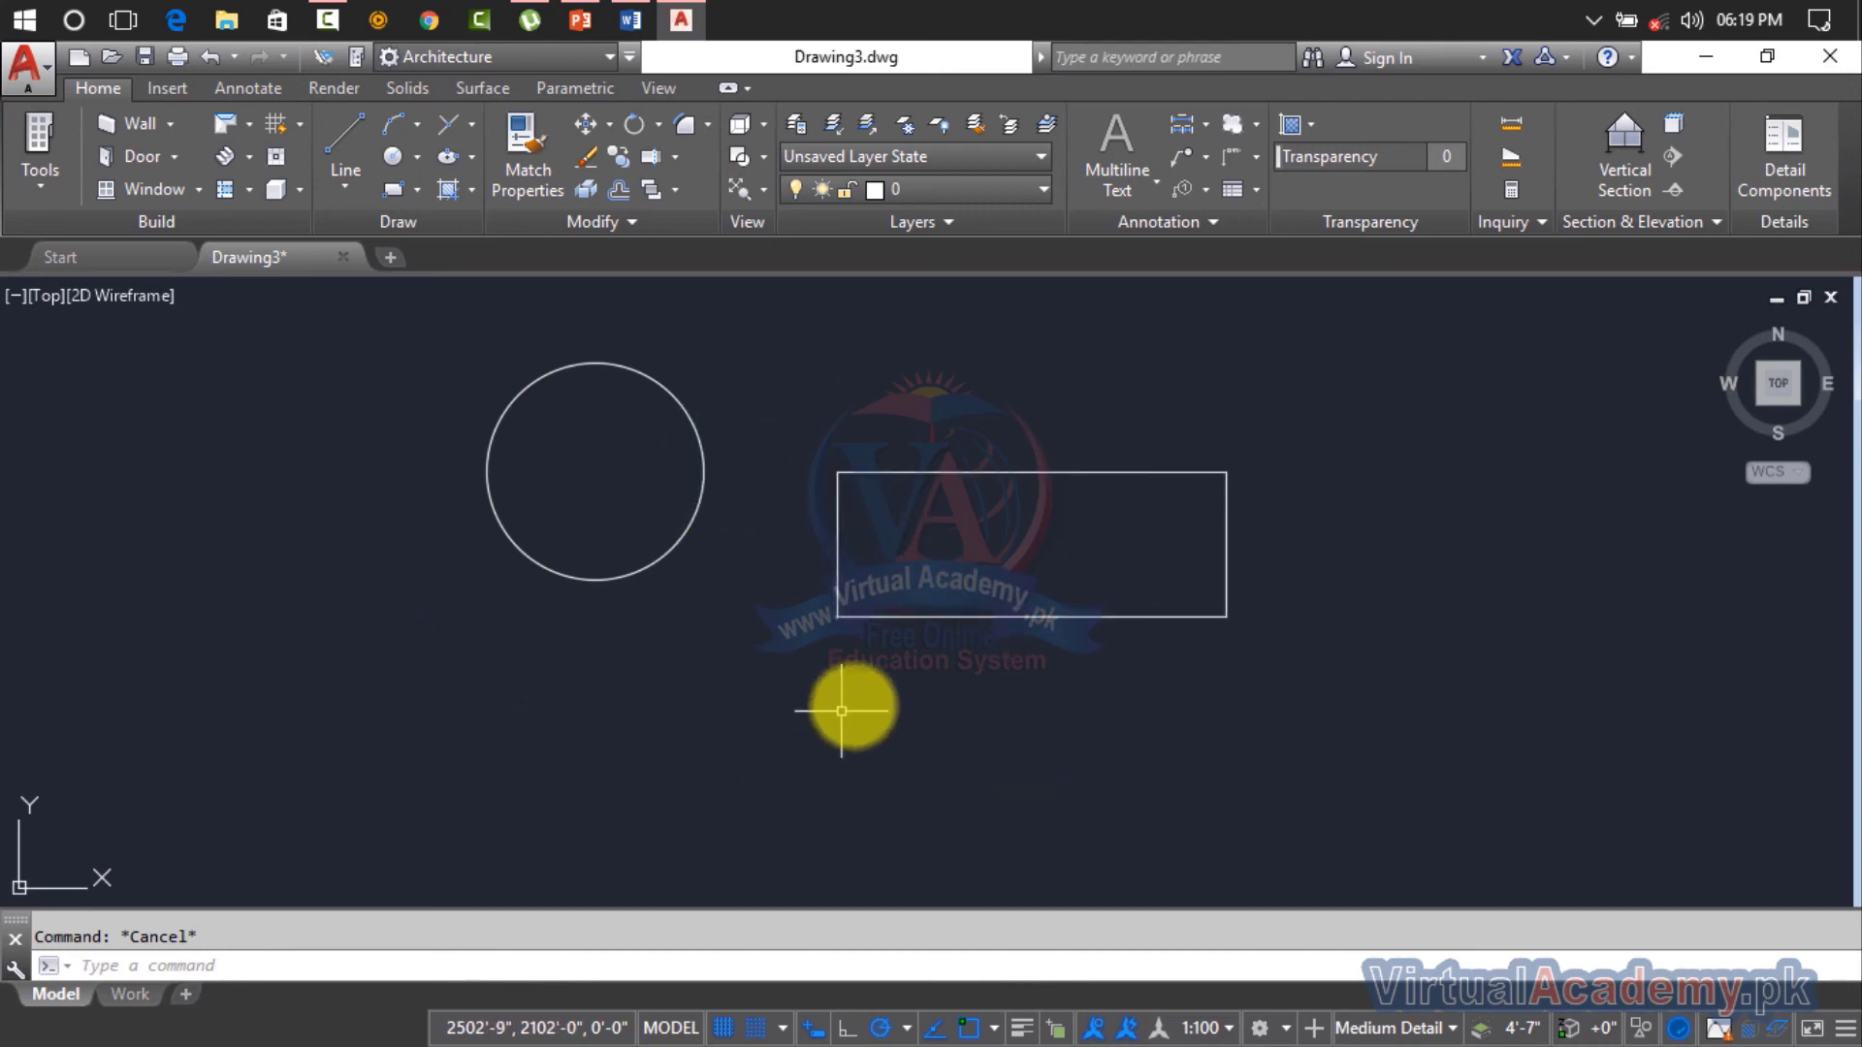
Step: Combine the rectangle and the circle into one unnamed group
left_click(1064, 472)
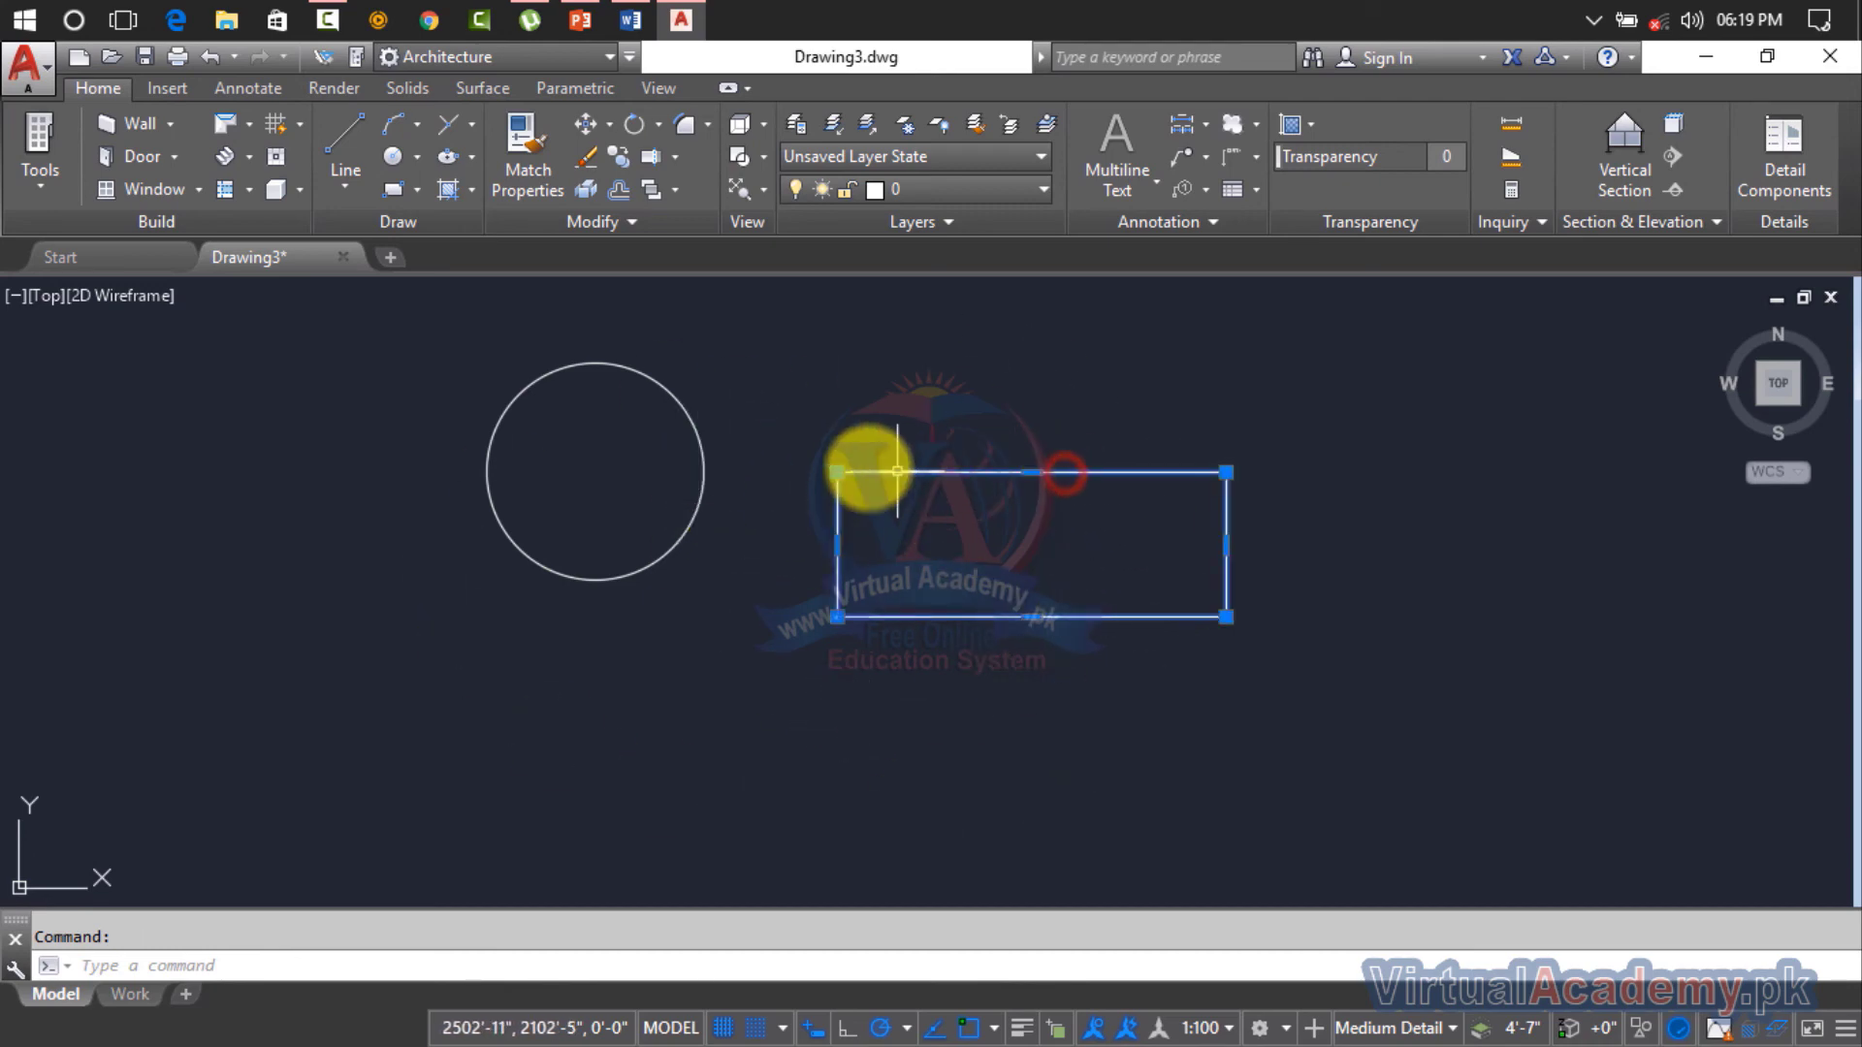
left_click(703, 435)
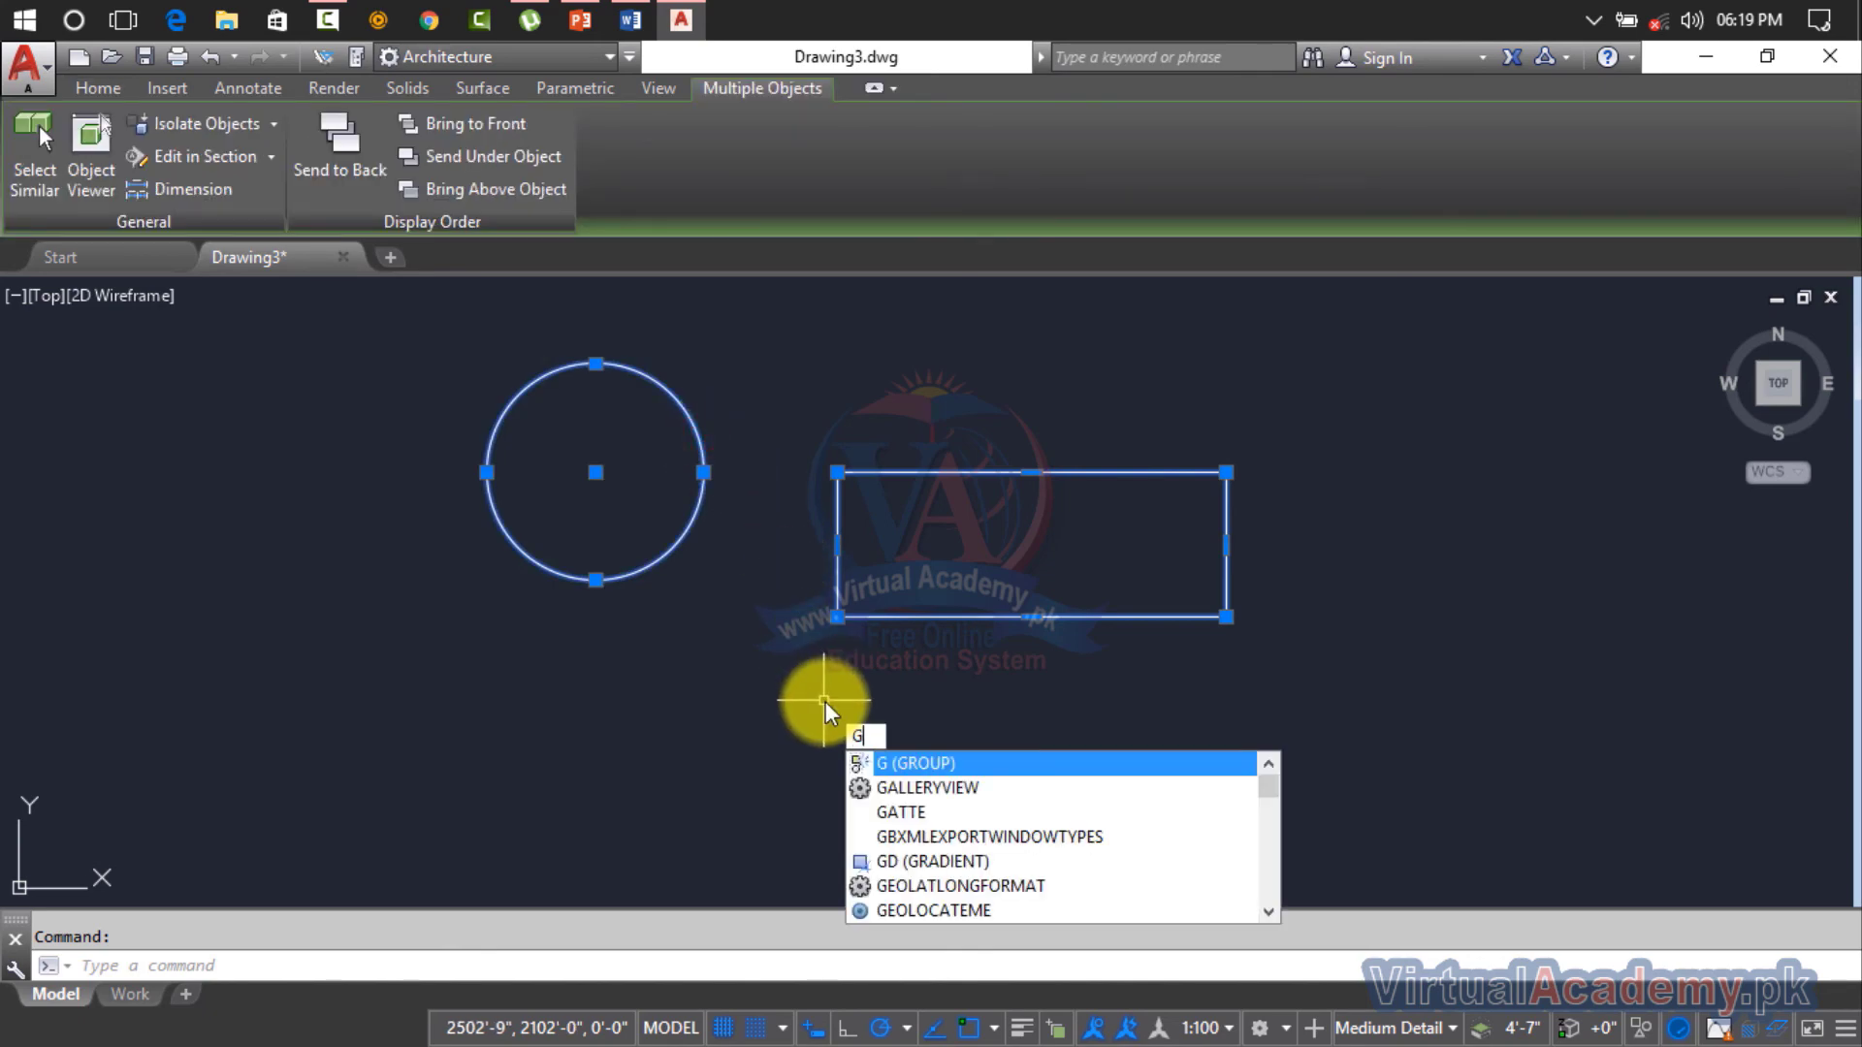
key("Return")
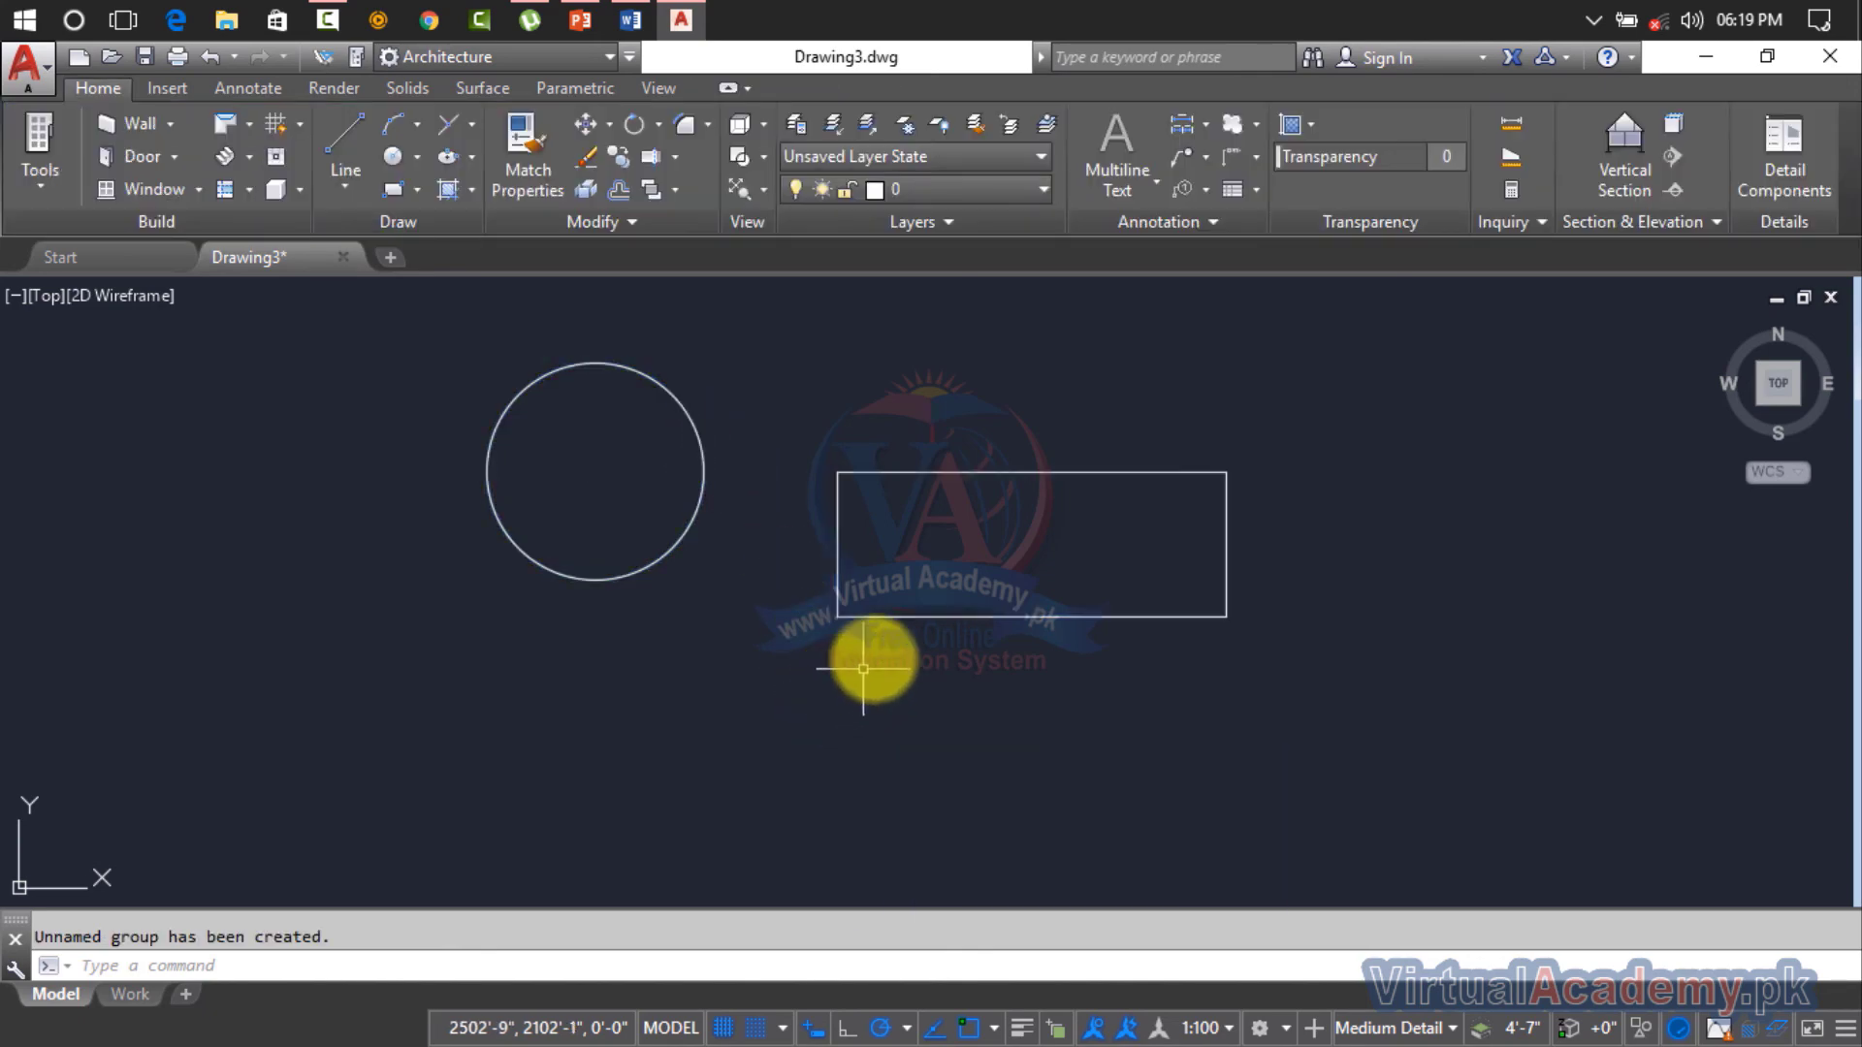
Step: Ungroup the combined circle and rectangle with the UNGROUP command
left_click(902, 615)
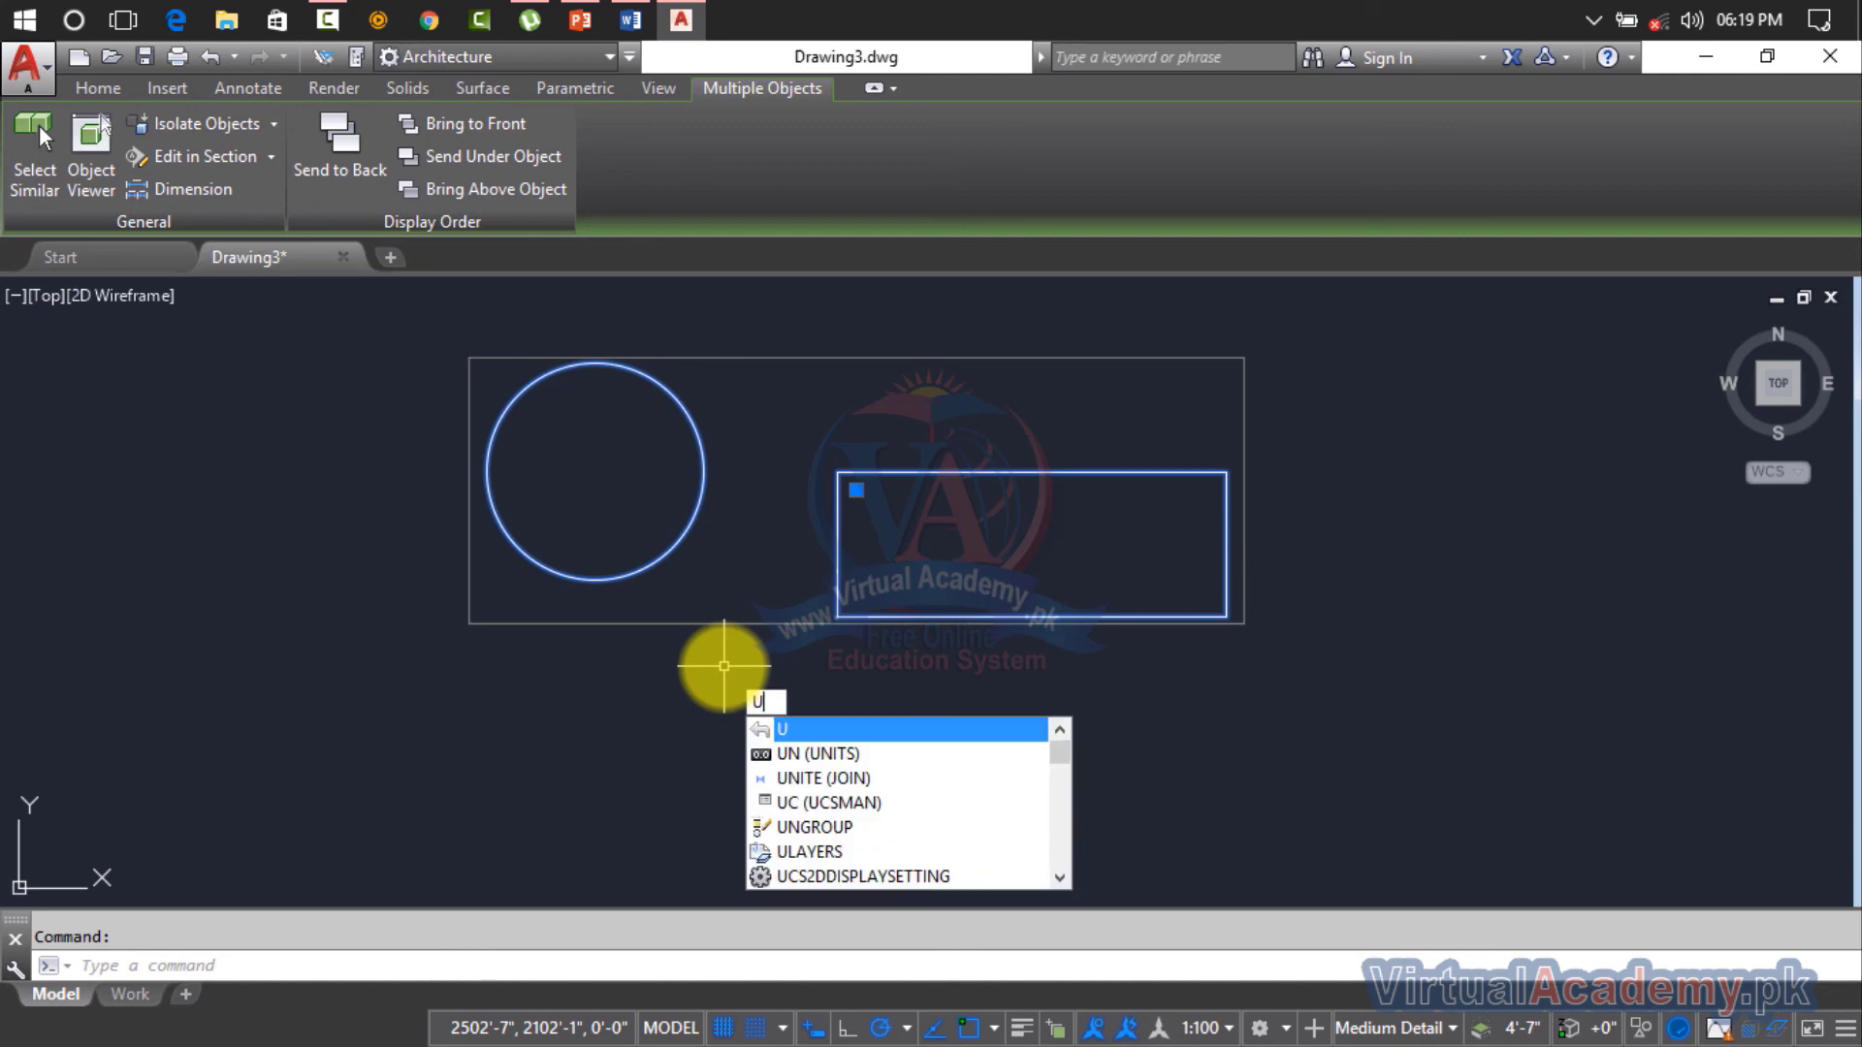
type("n")
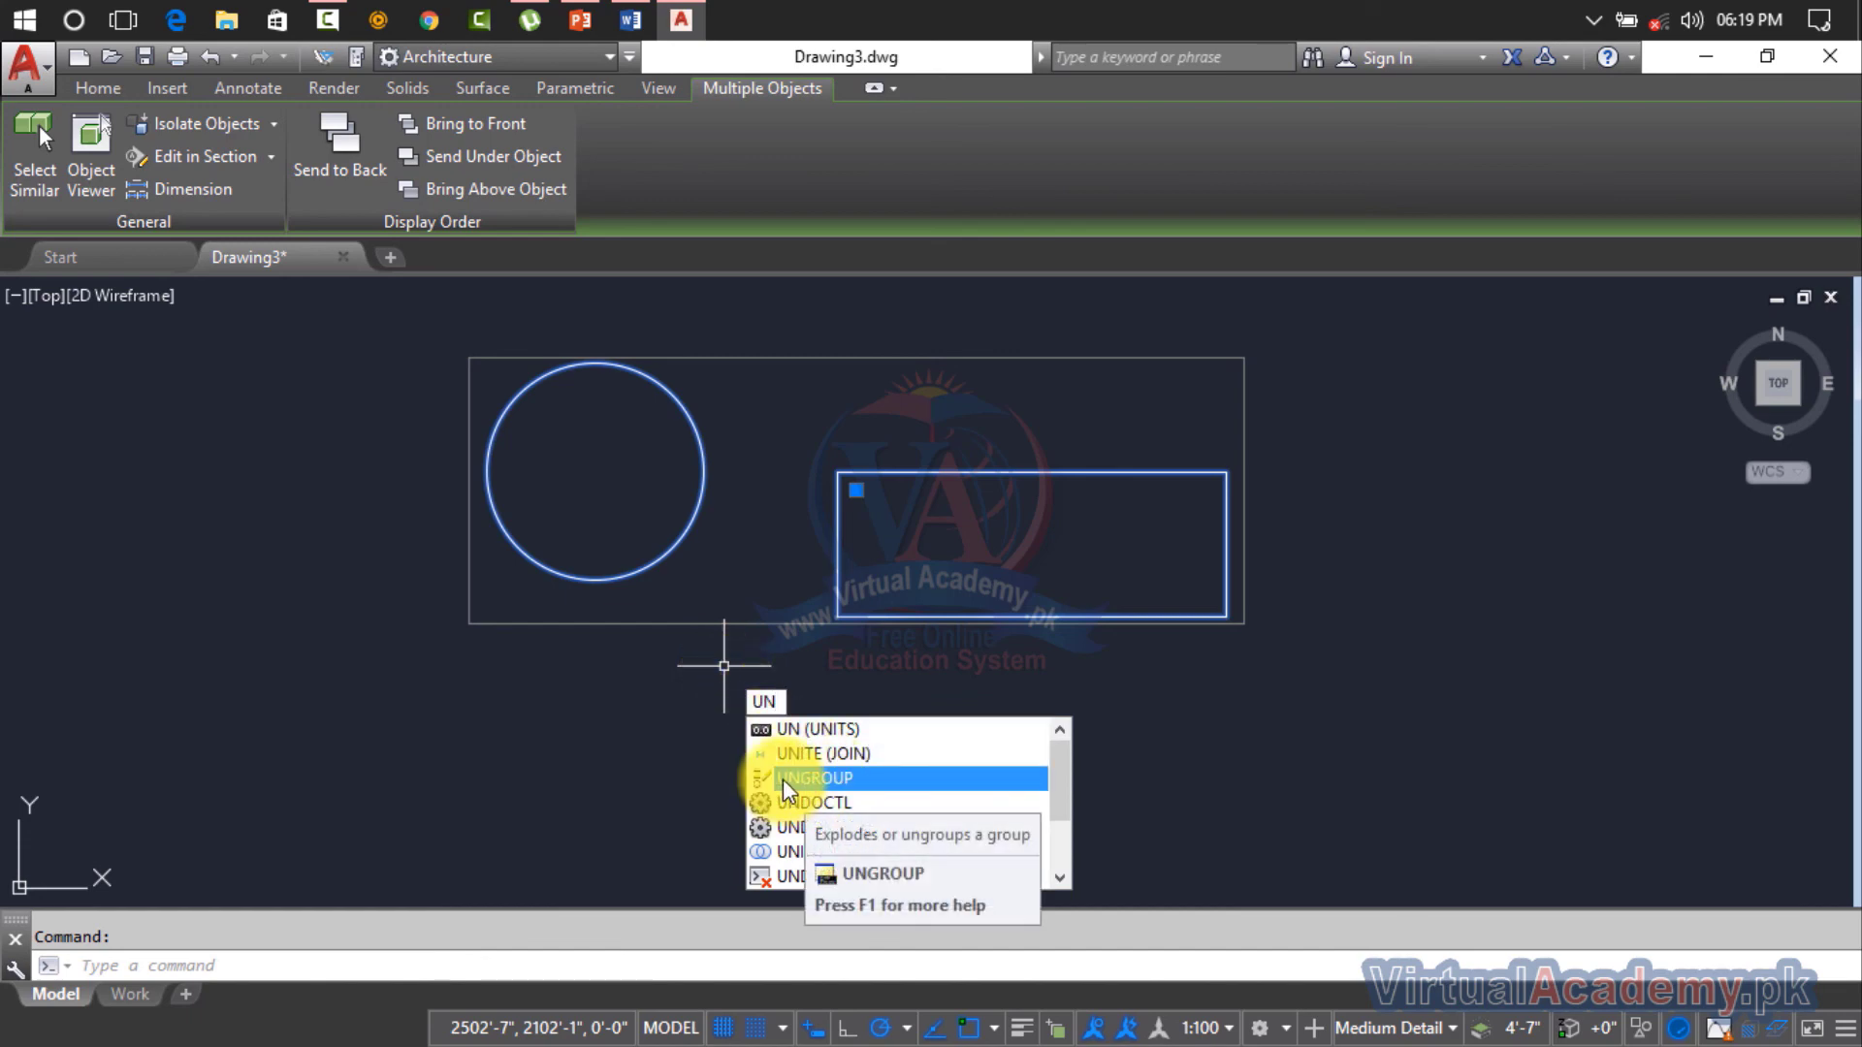
type("g")
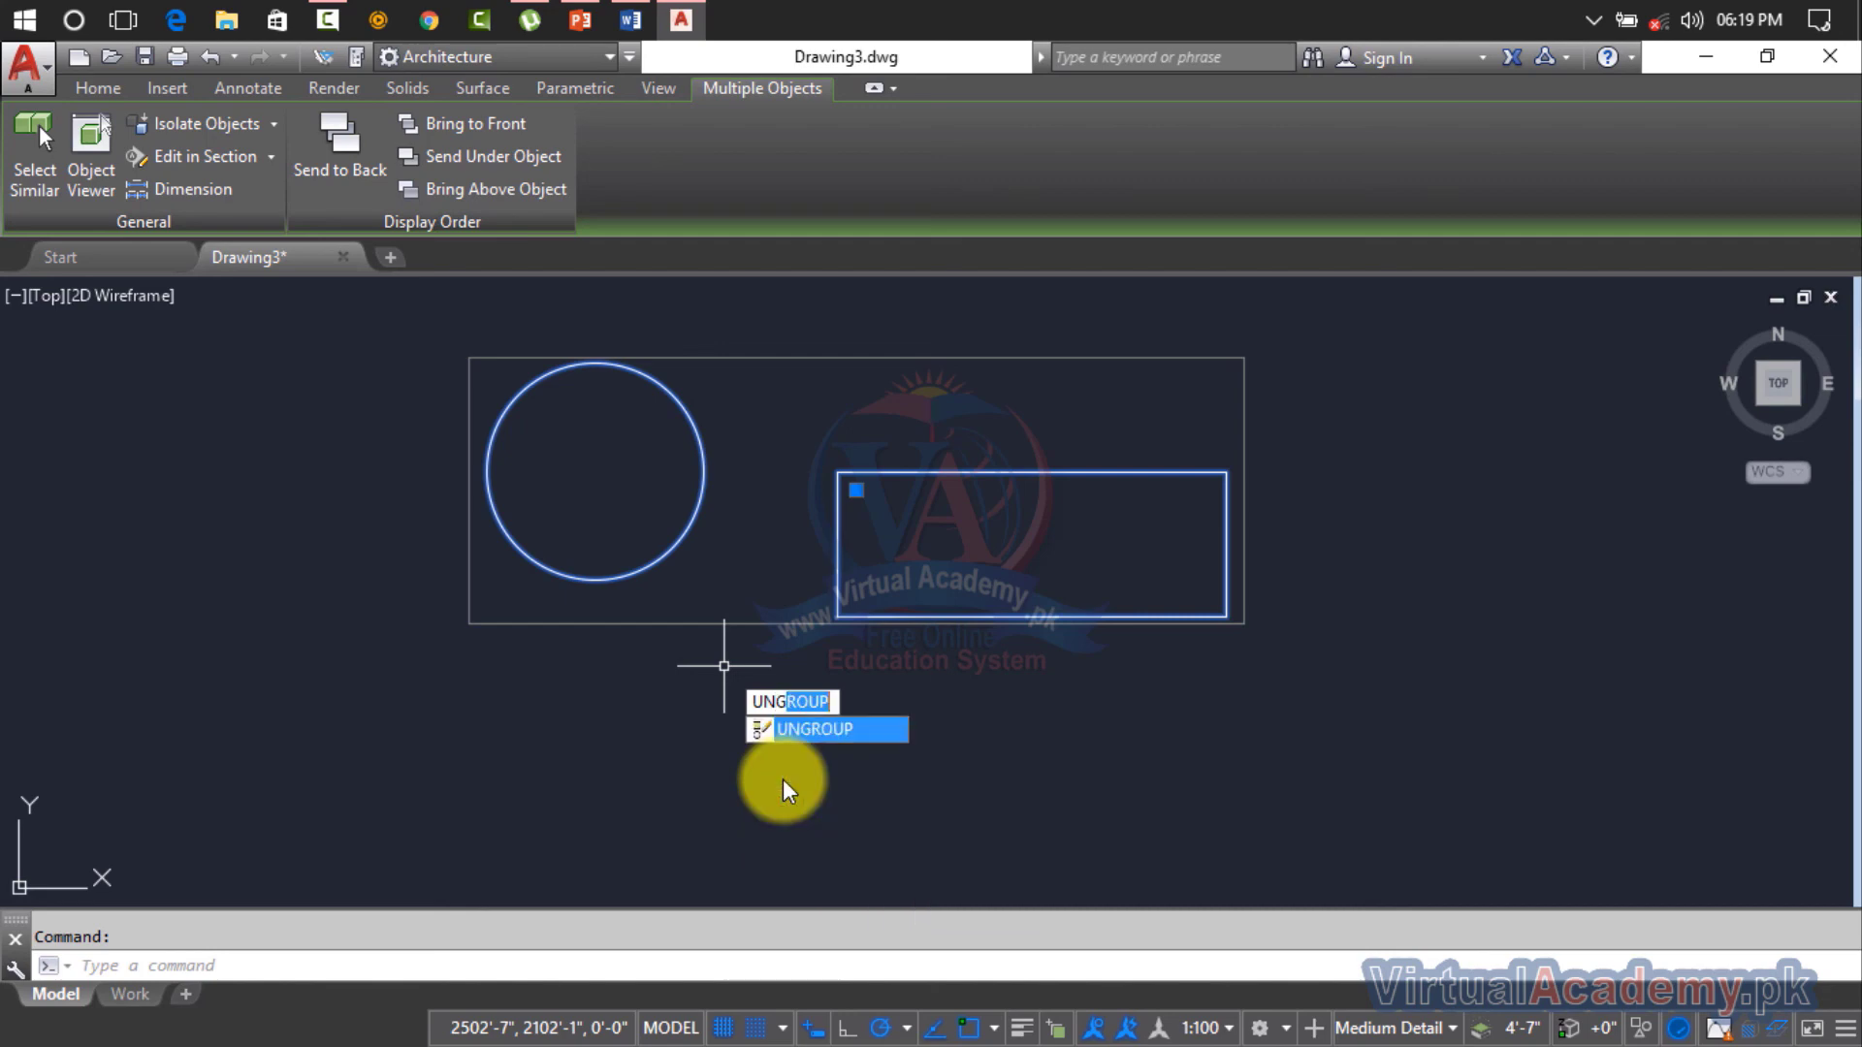
key("Return")
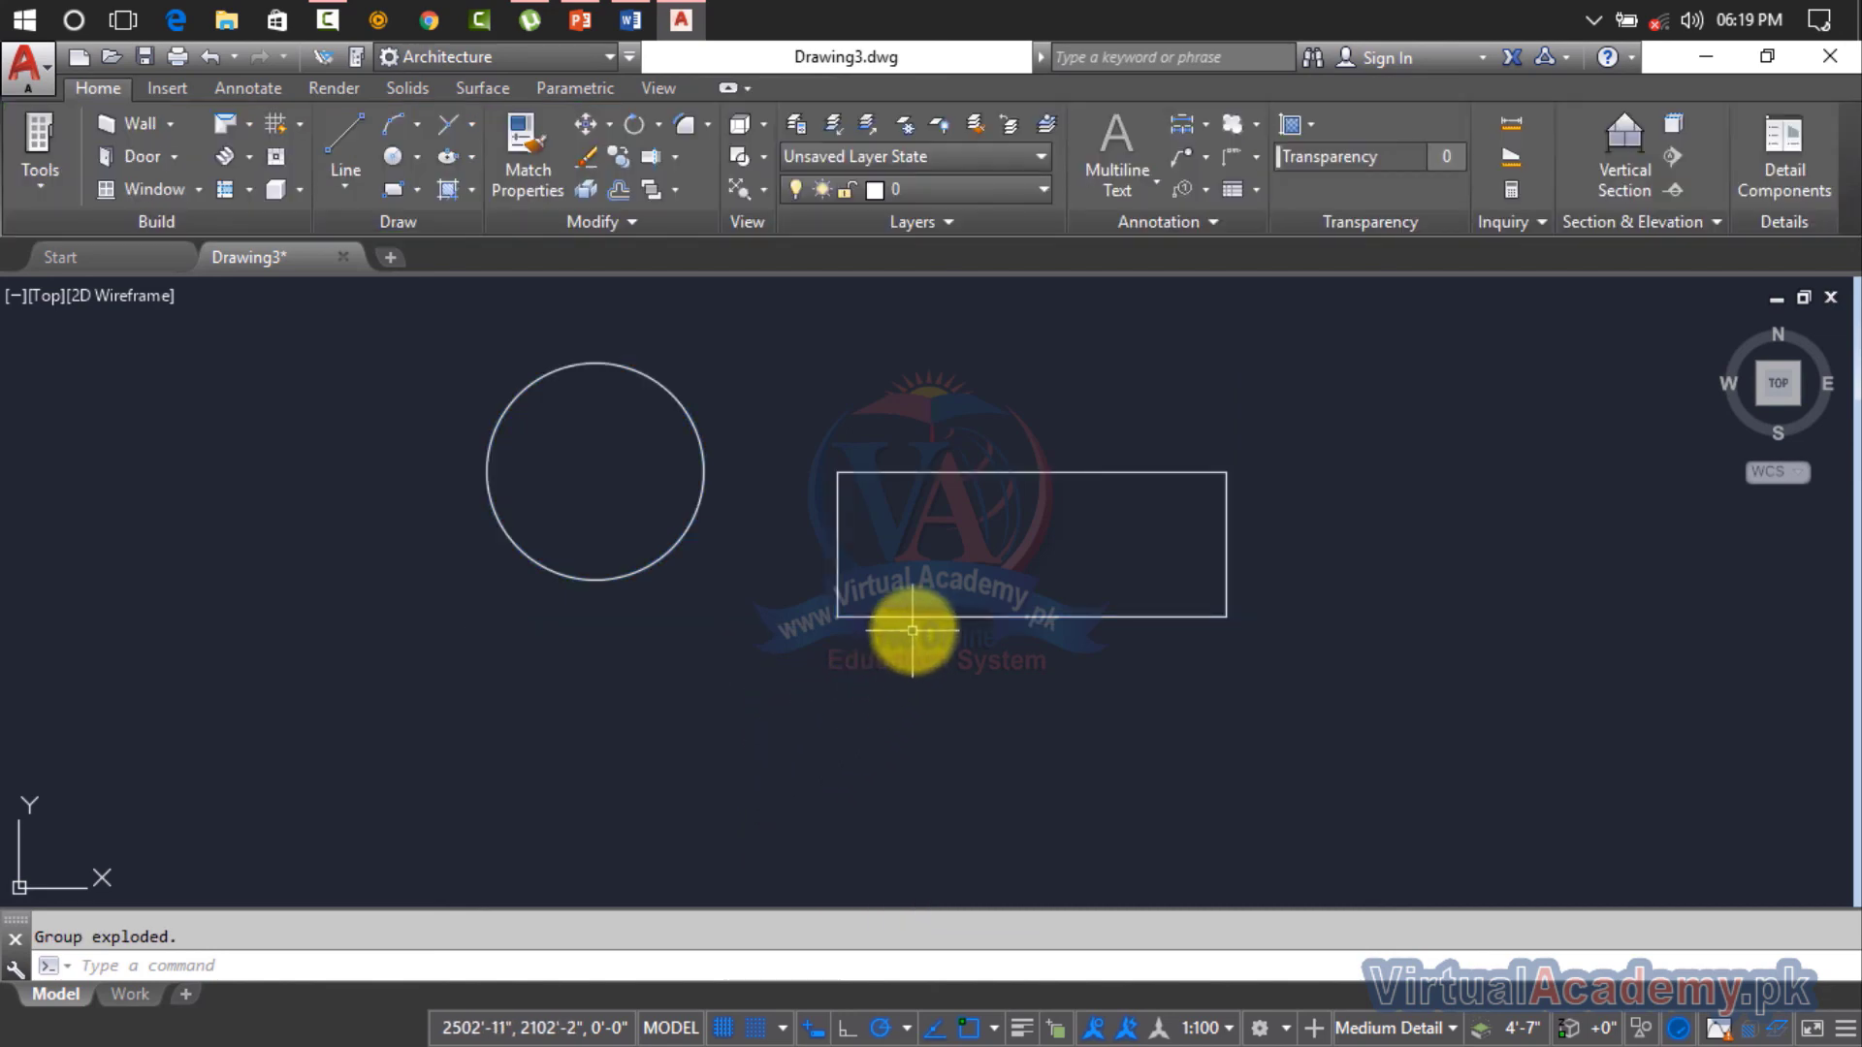
Step: Select the ungrouped rectangle and circle one at a time to check their independence, and clear the selection
left_click(914, 617)
left_click(625, 579)
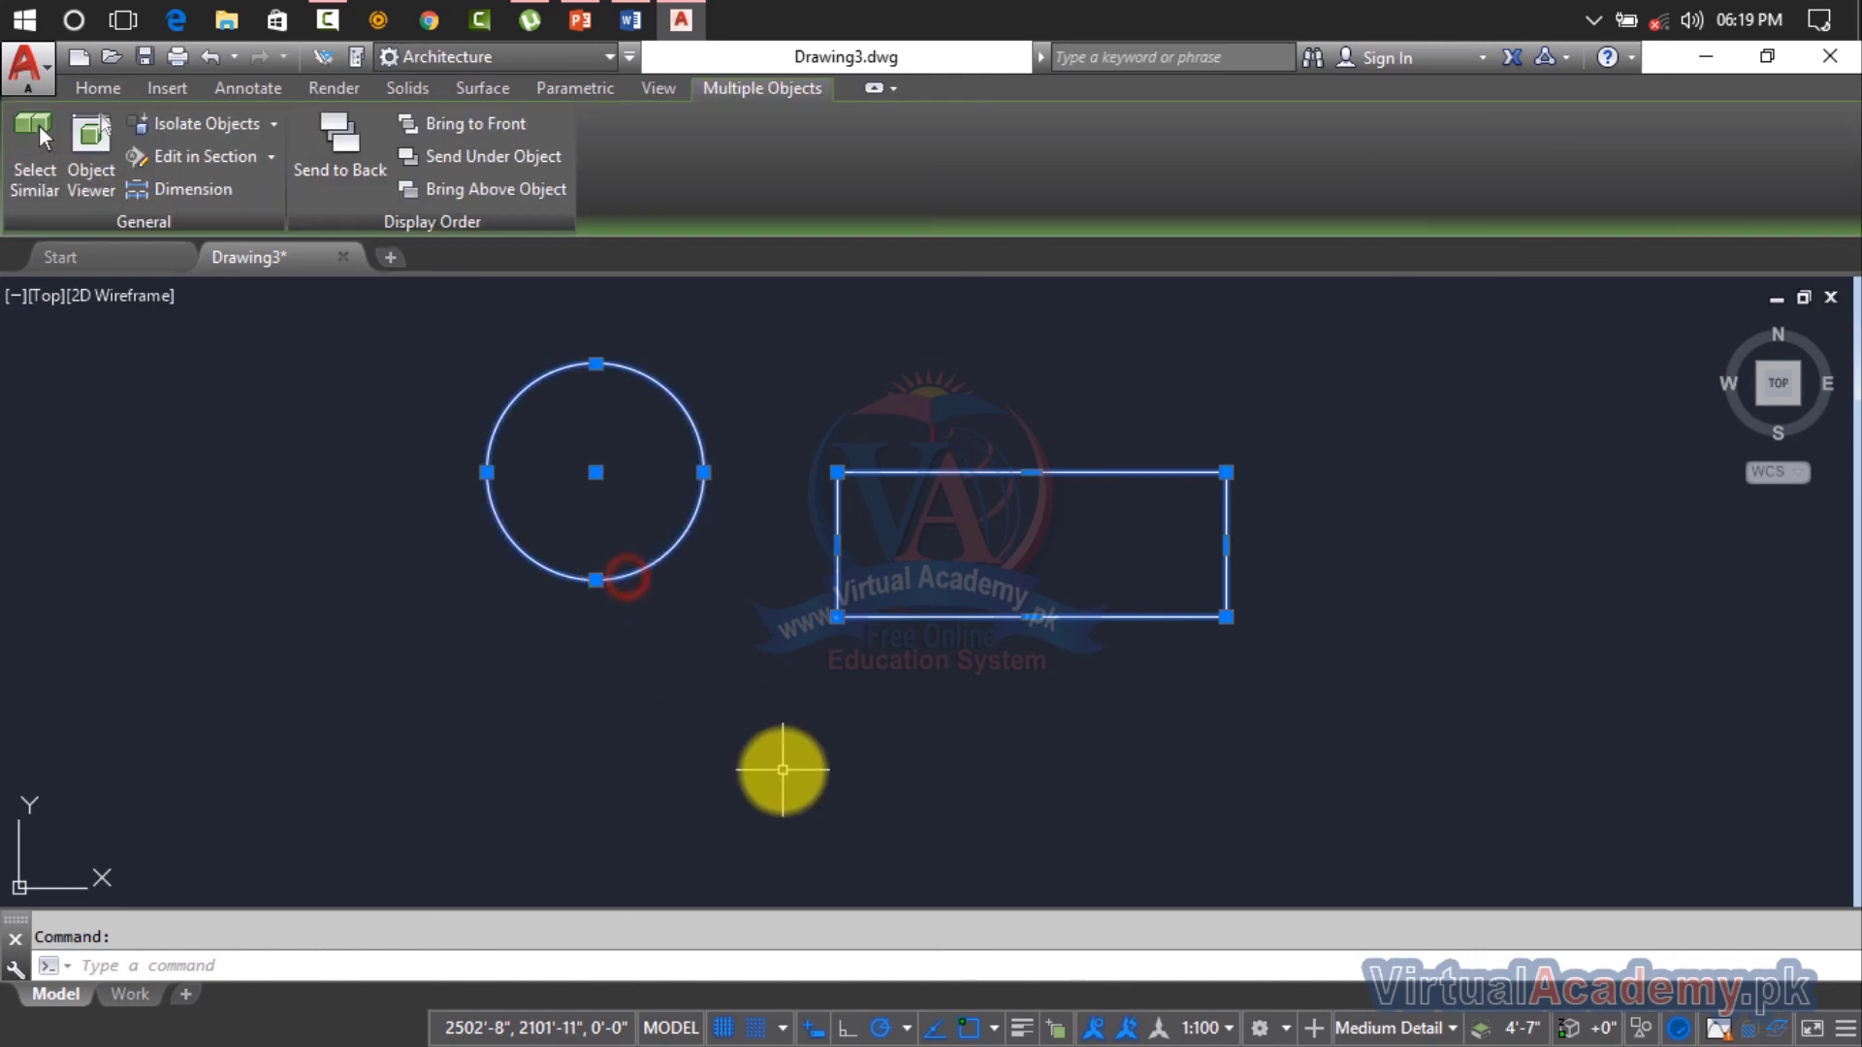
key("Escape")
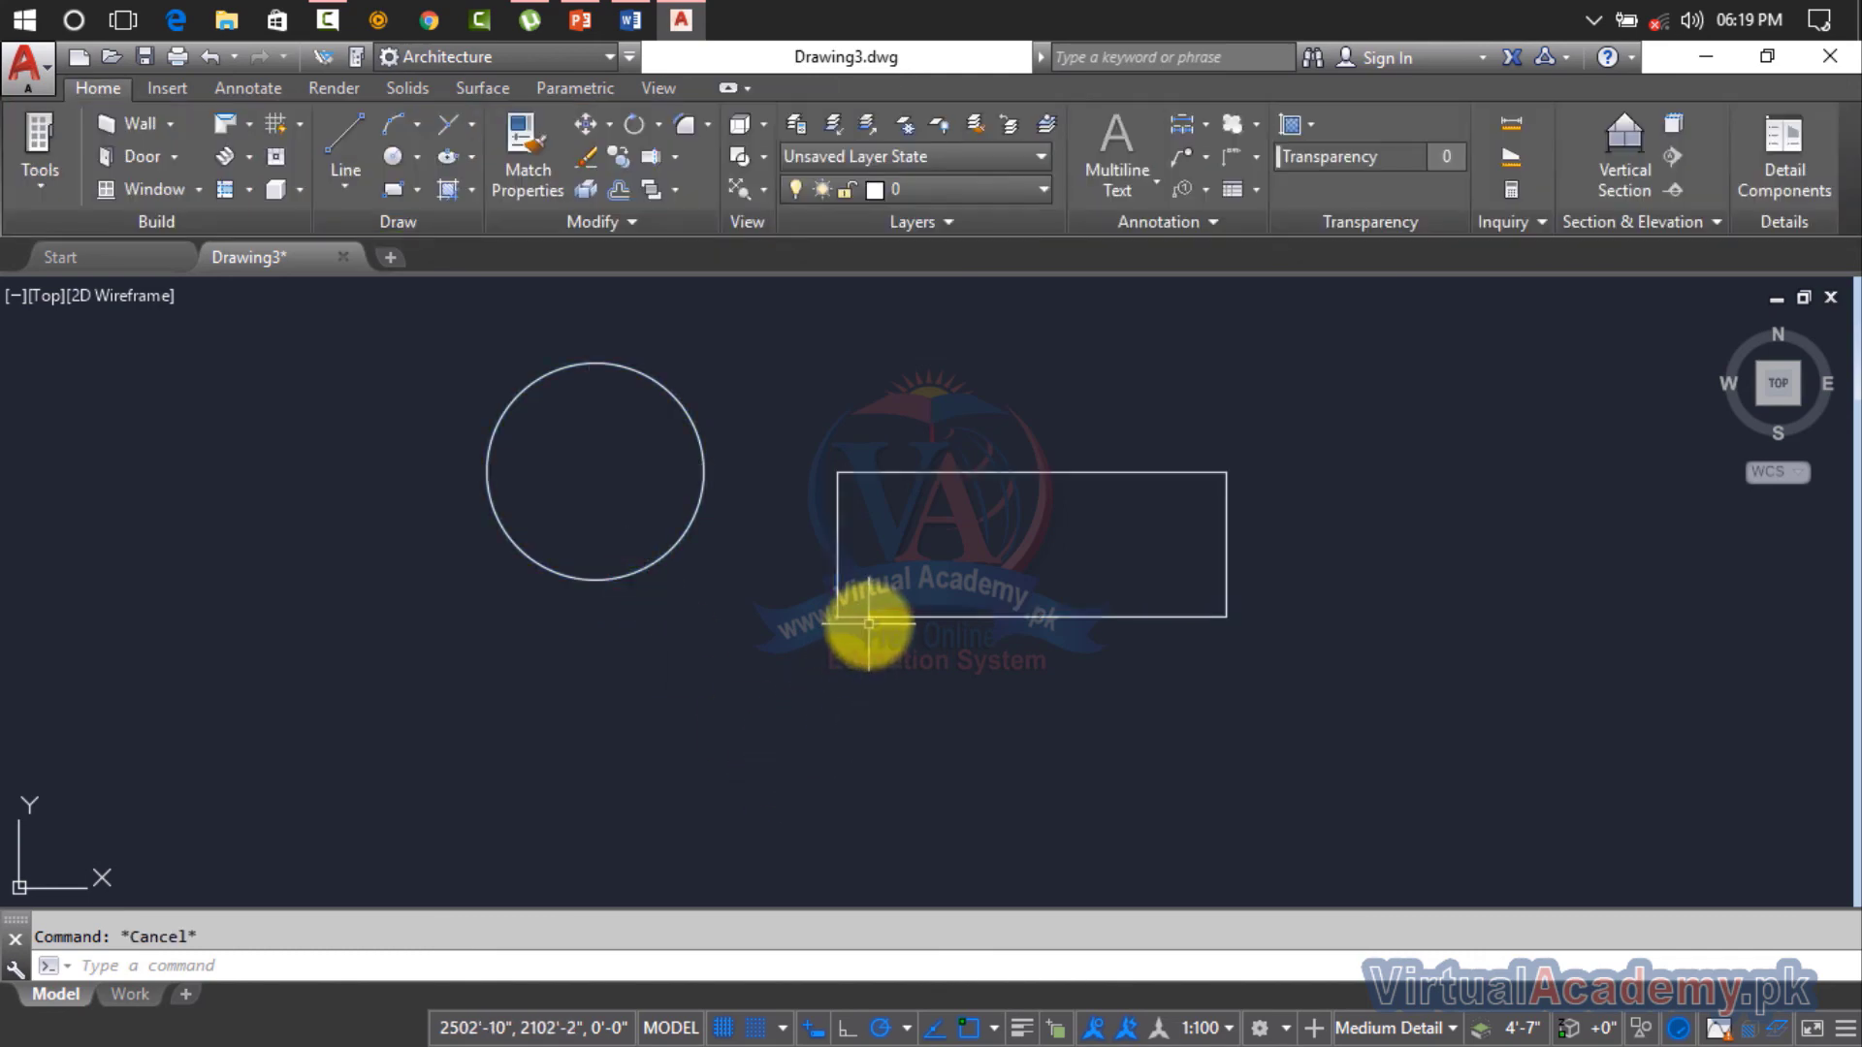
left_click(866, 622)
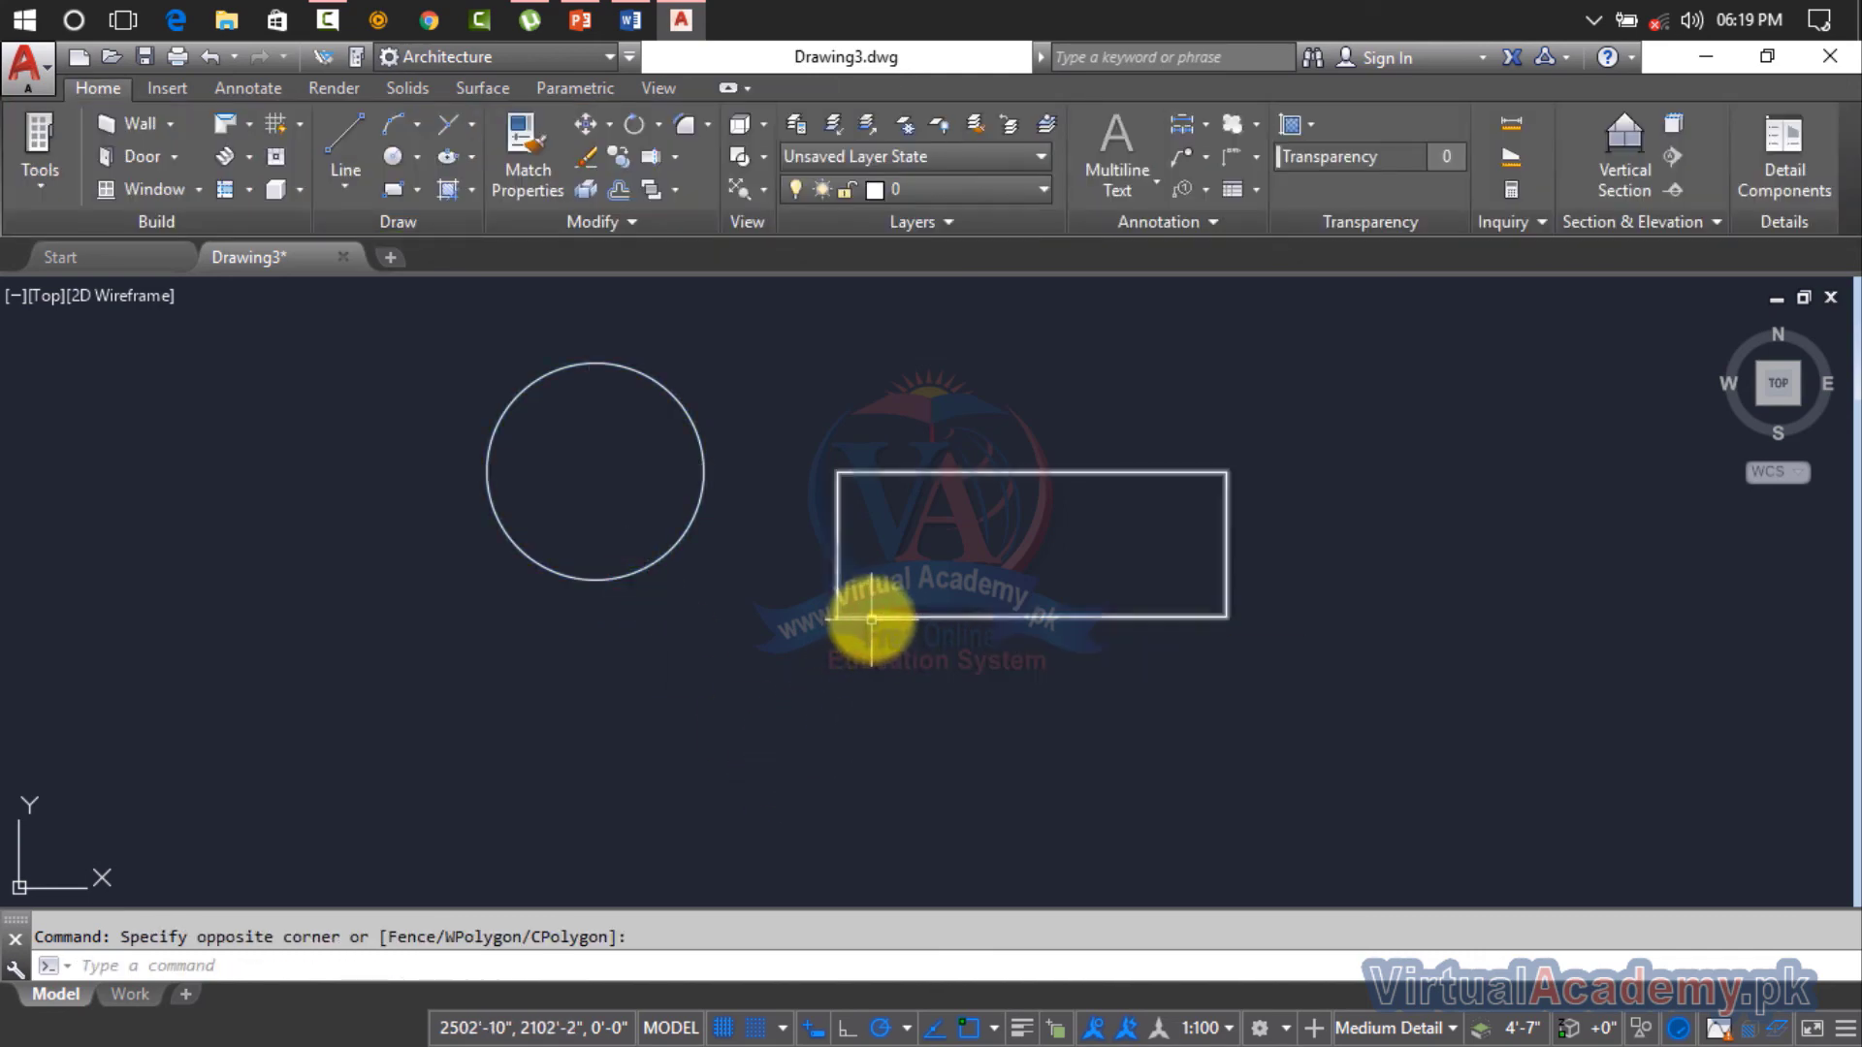
left_click(870, 618)
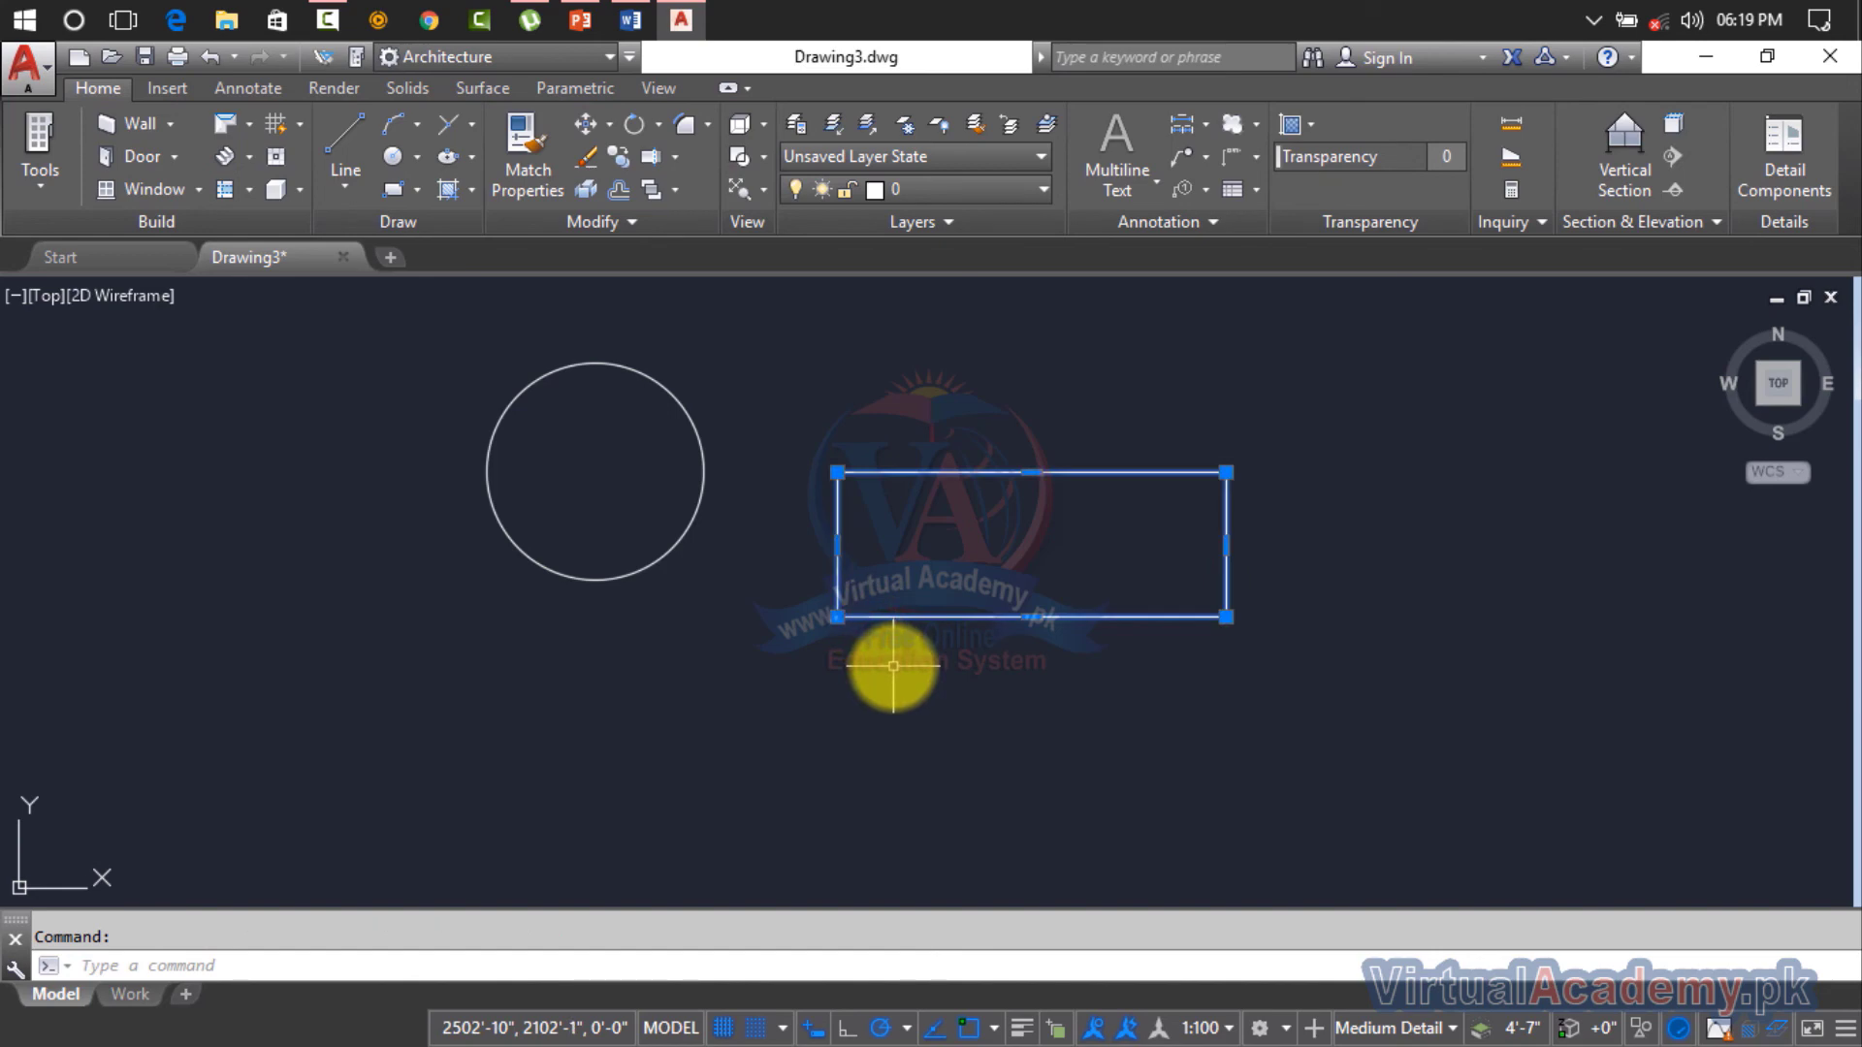
key("Escape")
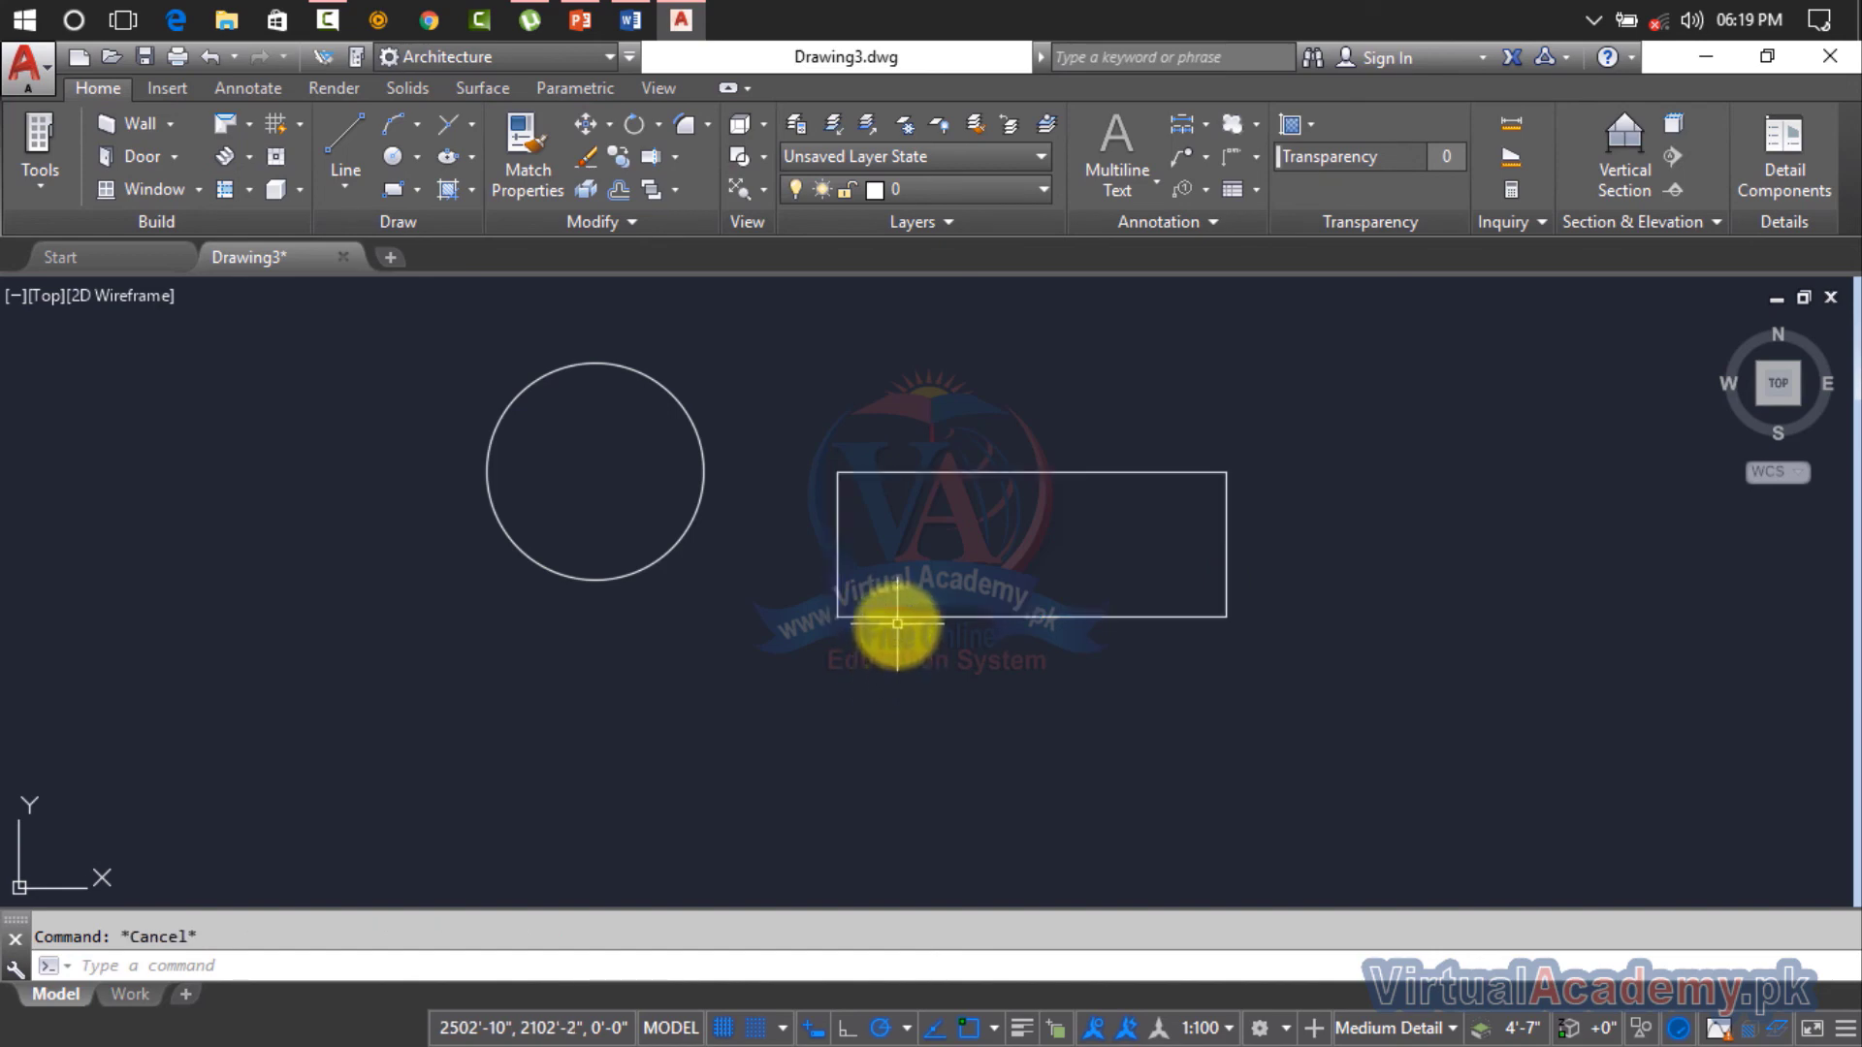
Step: Delete both the circle and the rectangle from the drawing
left_click(897, 617)
left_click(1393, 378)
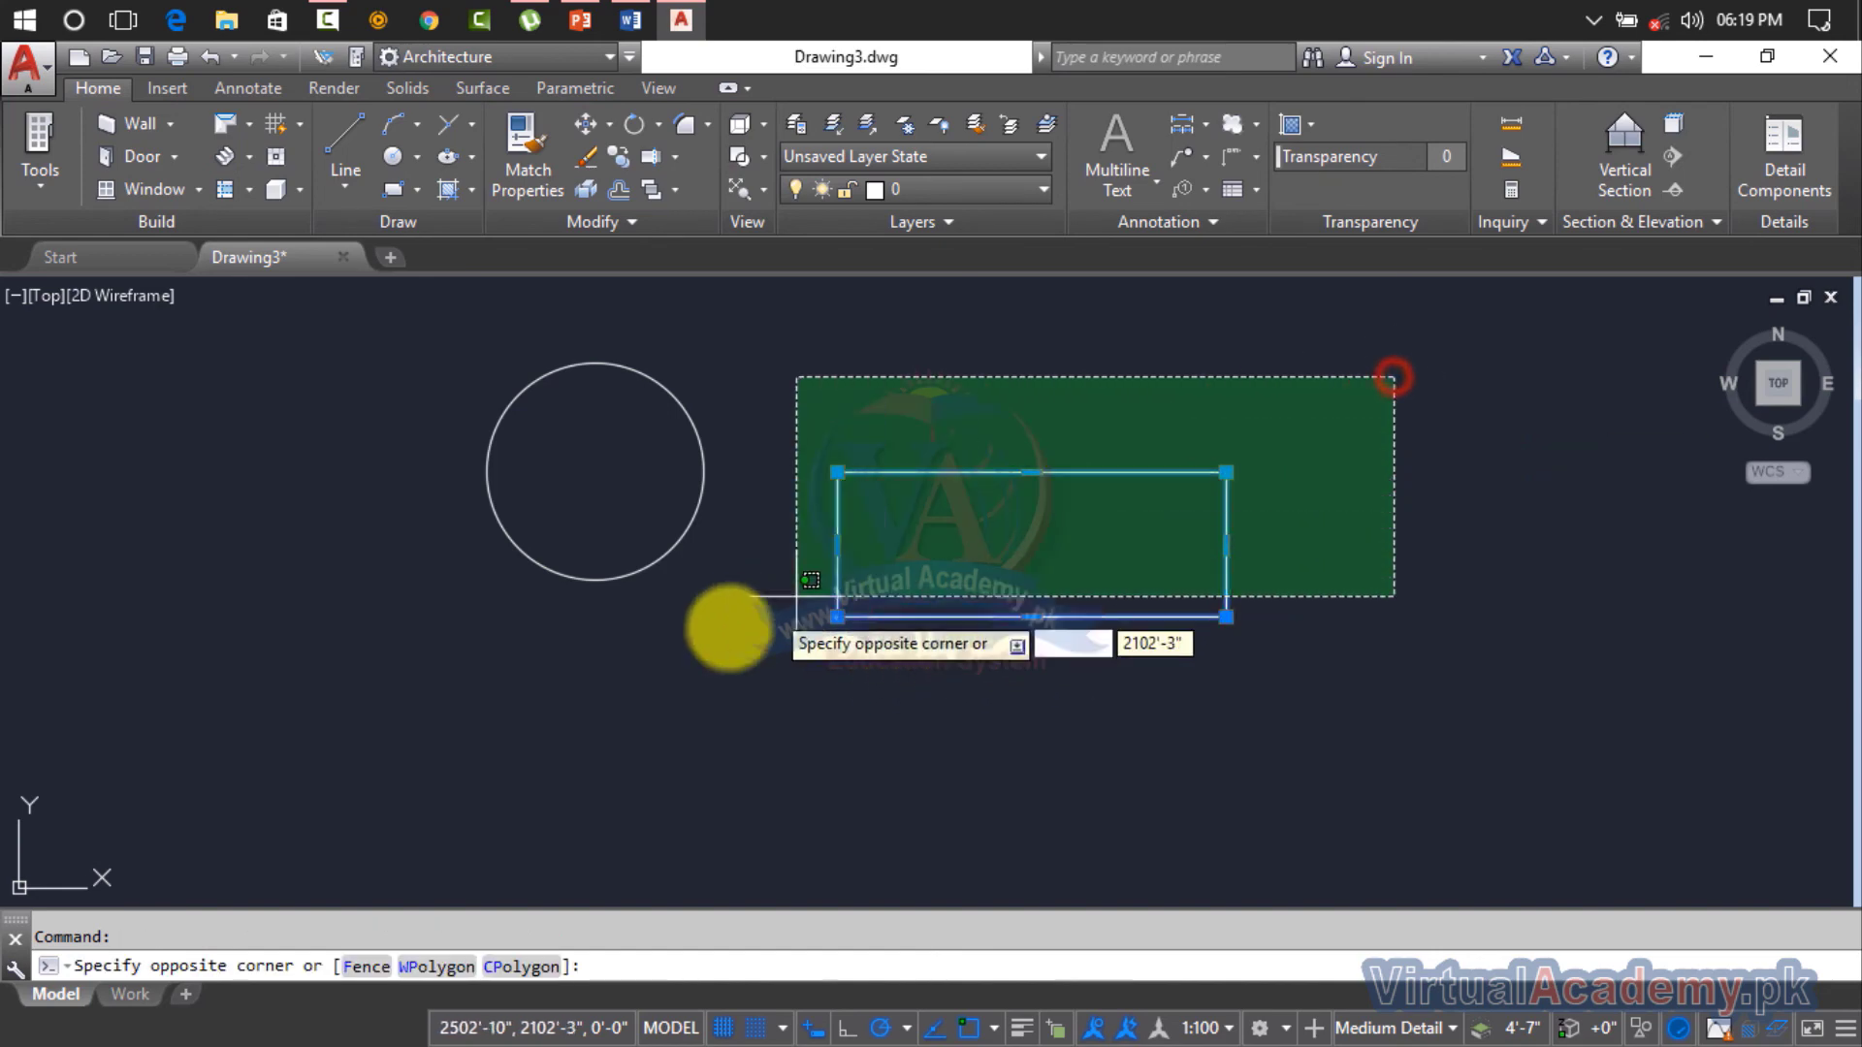
left_click(663, 655)
key("Delete")
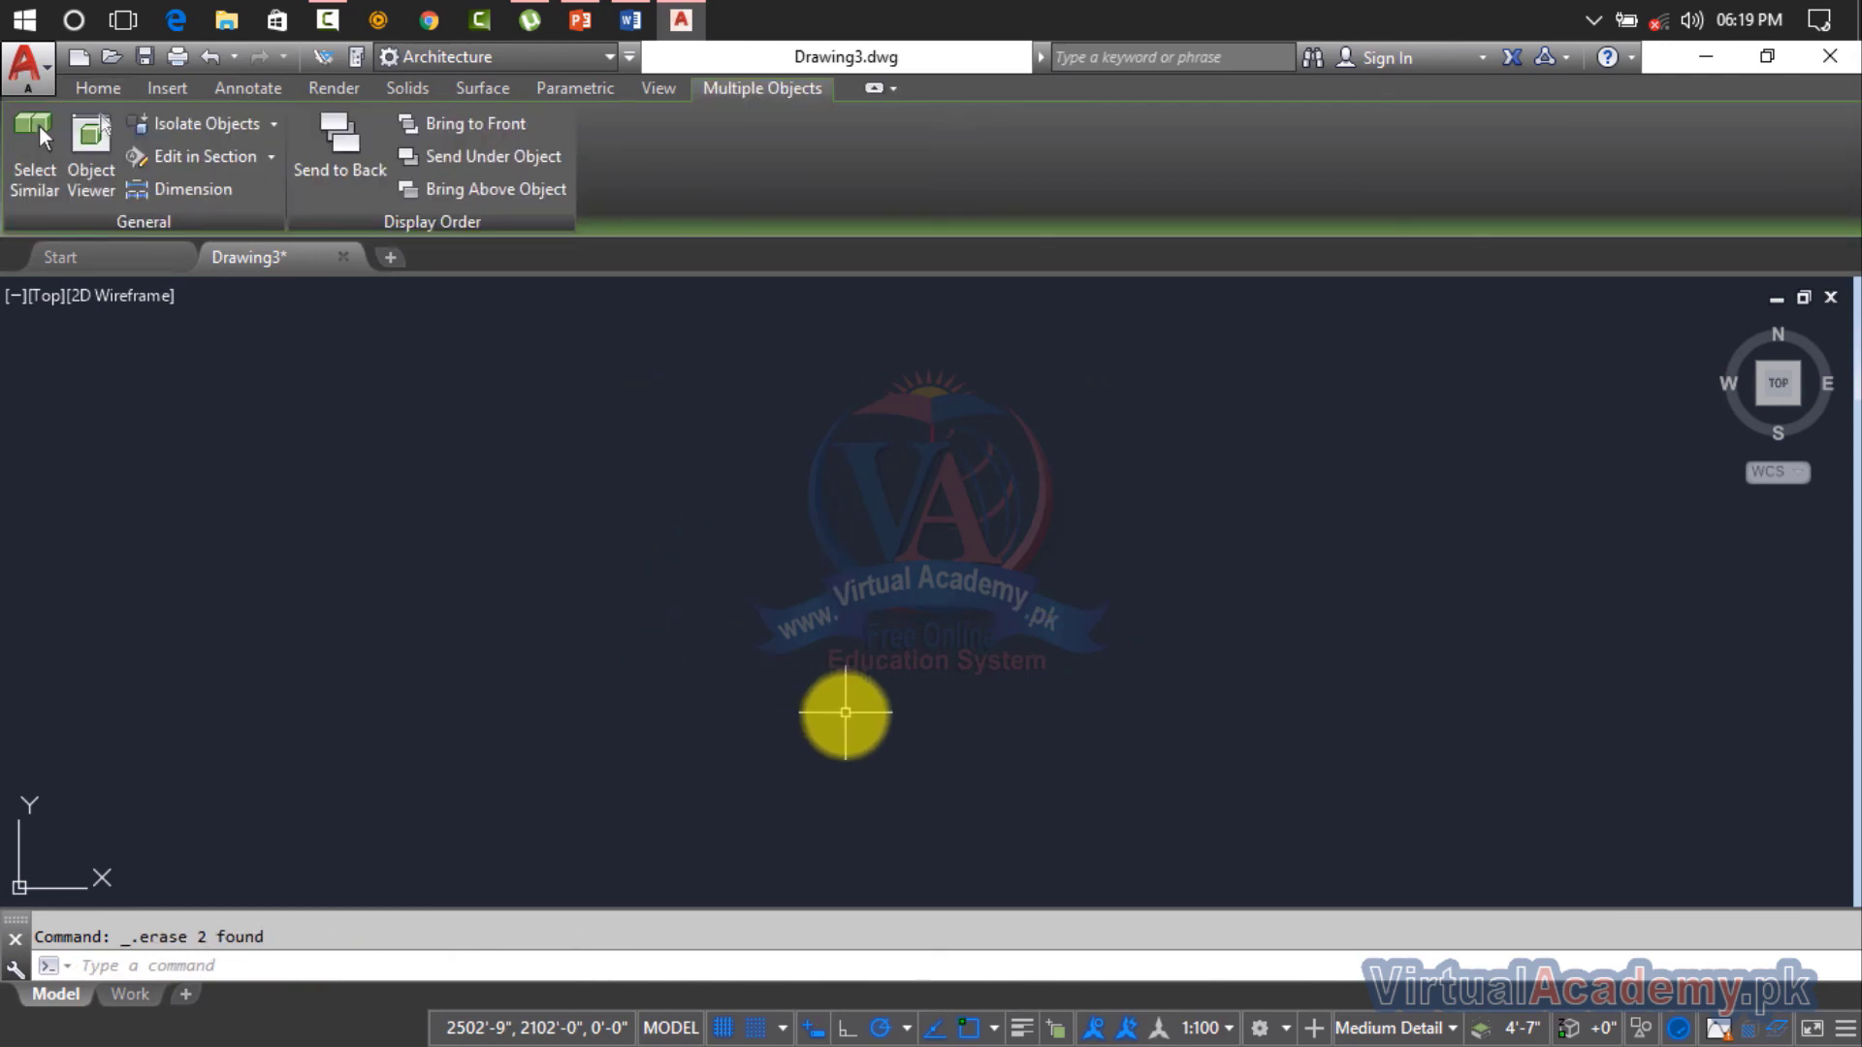